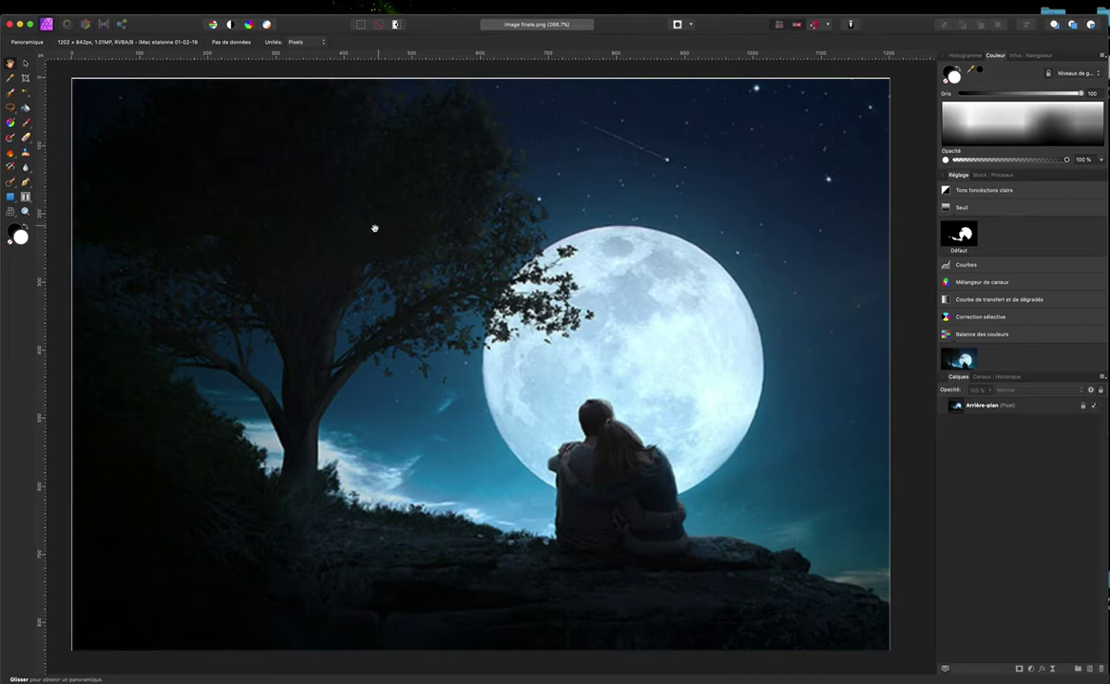
scroll(372, 235, down, 2)
scroll(372, 234, up, 3)
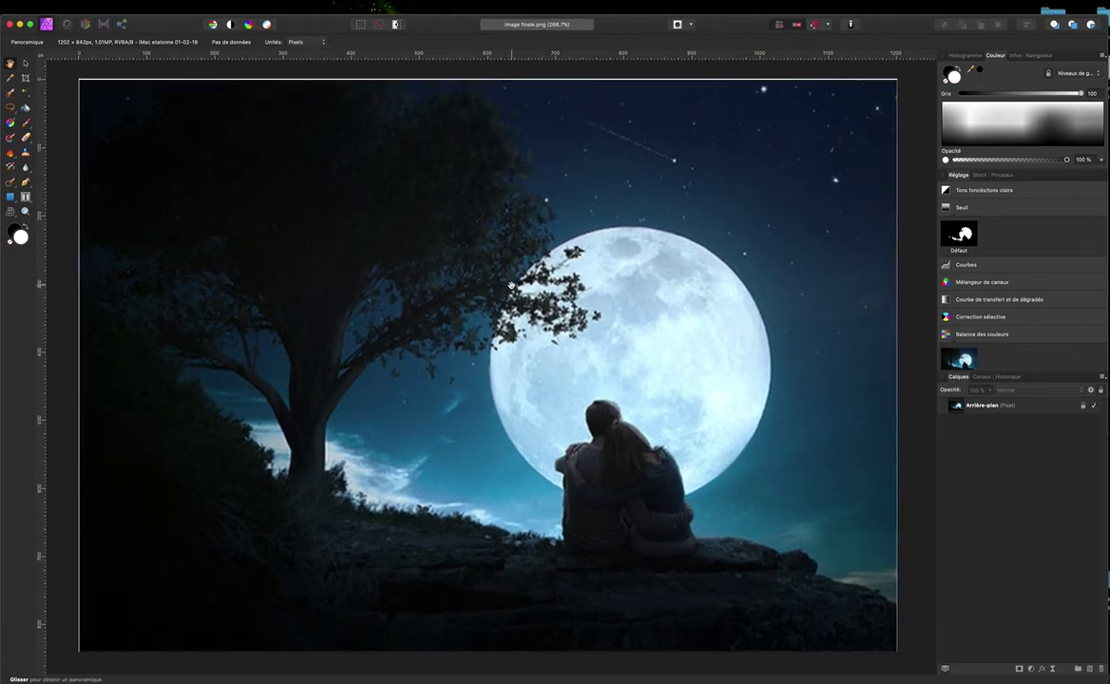
scroll(511, 286, down, 2)
scroll(512, 286, up, 2)
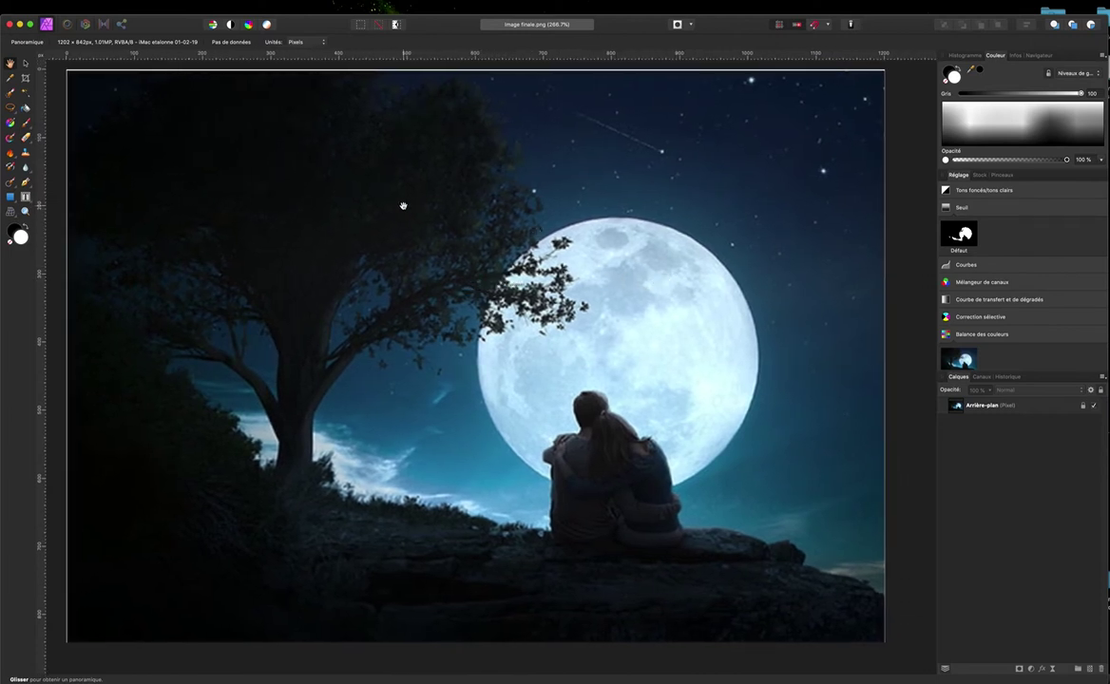
Step: Create a new landscape document from the 1500*1000 preset, 1500 × 1000 px with a transparent background
mouse_move(138, 5)
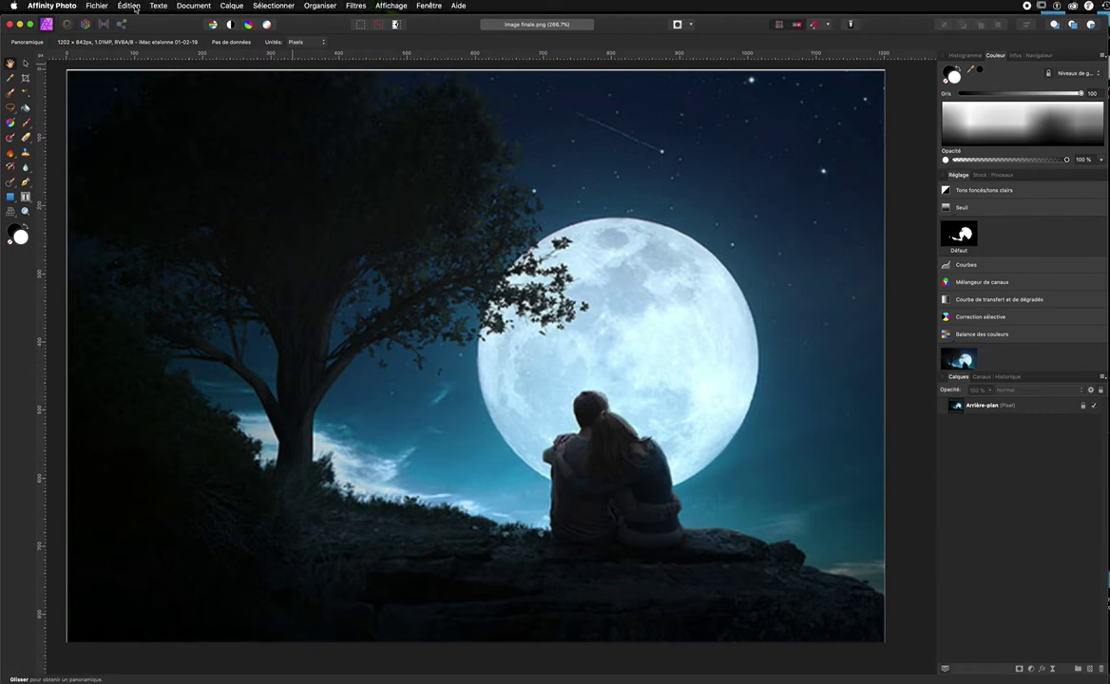
click(98, 7)
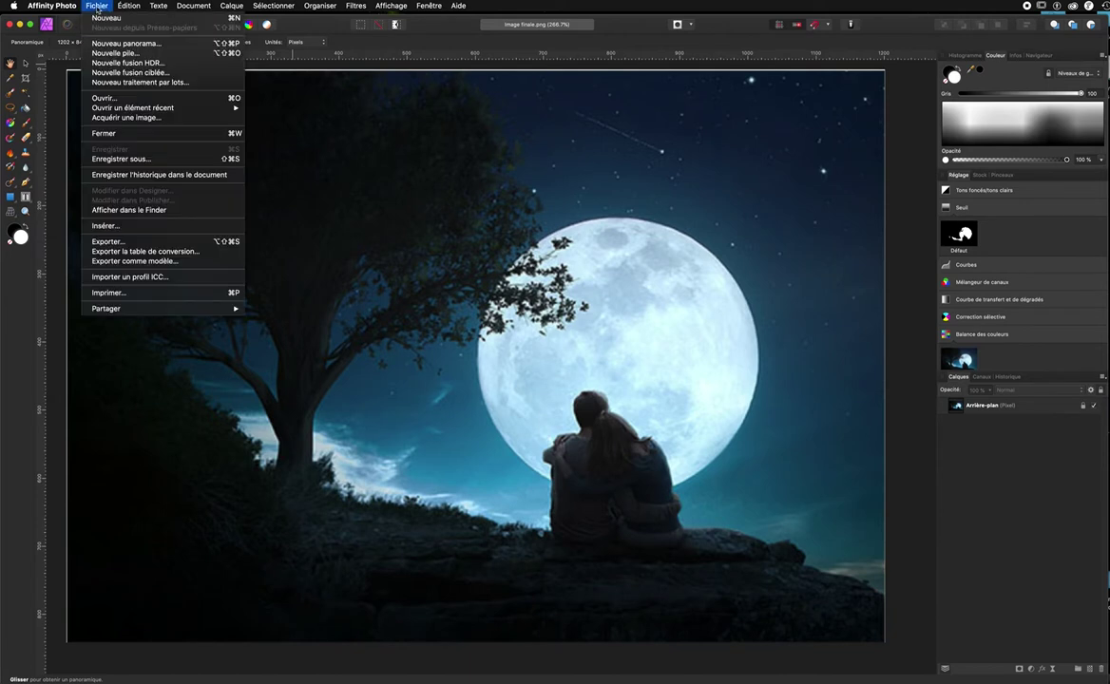
click(105, 17)
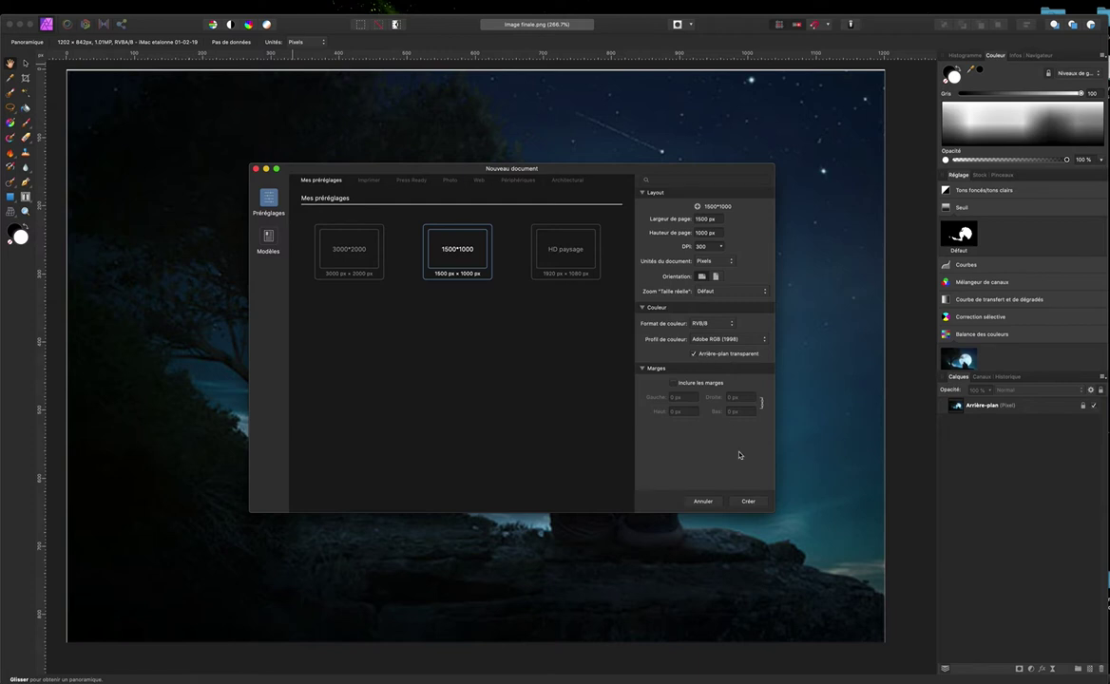
click(749, 502)
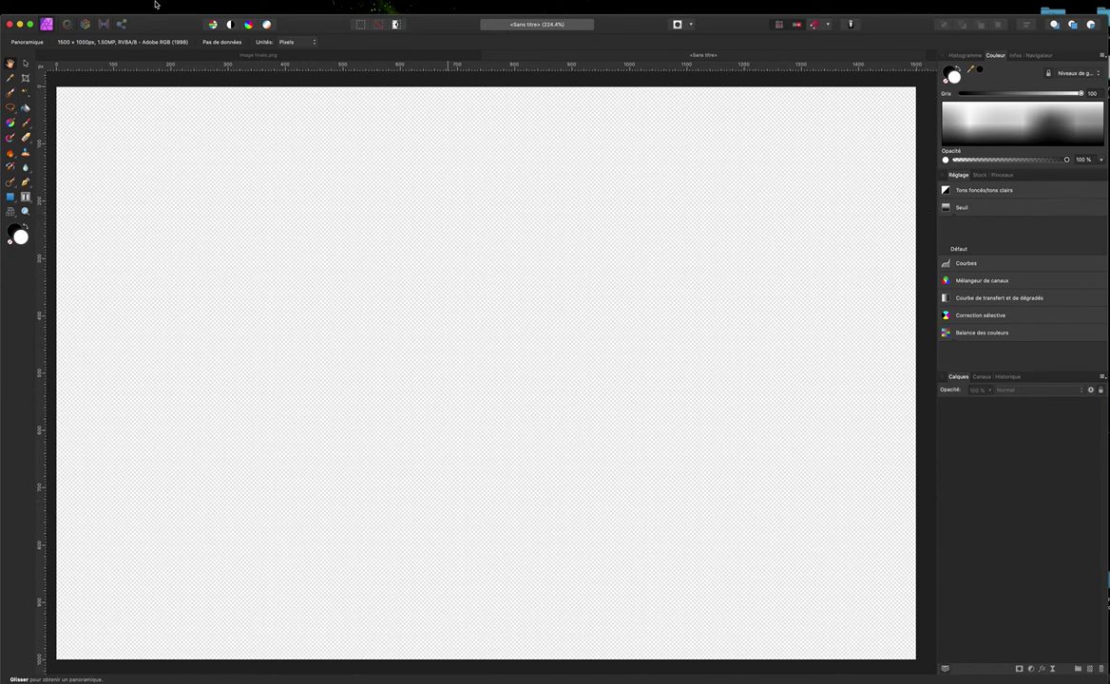
Step: Add a new fill layer to the empty document
mouse_move(144, 5)
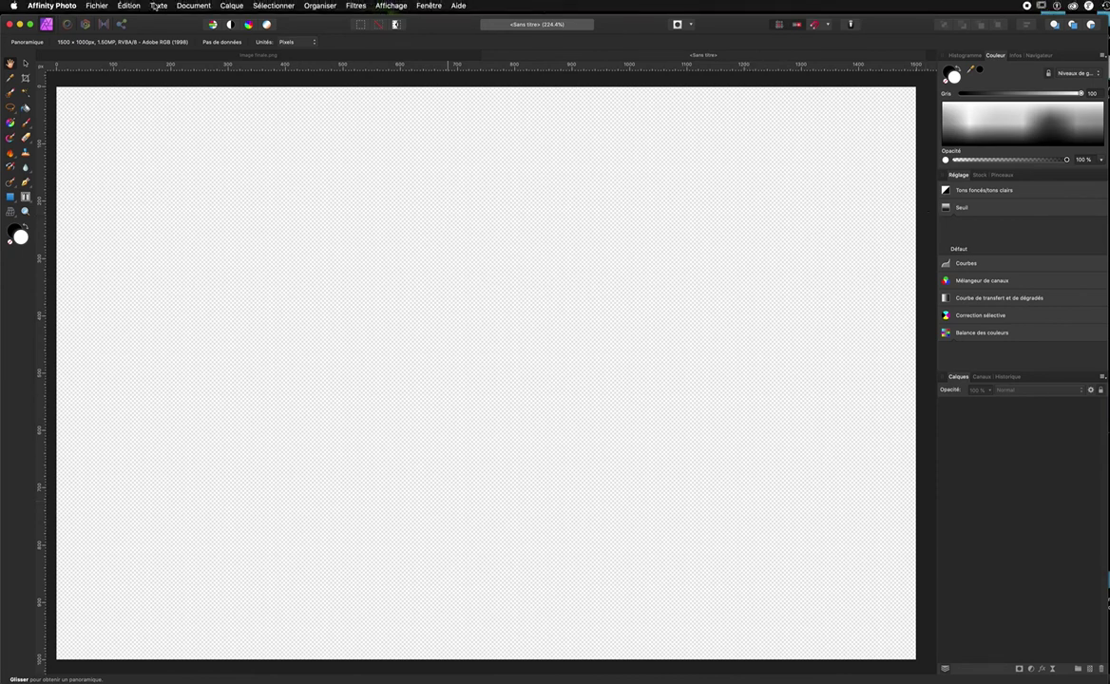
click(231, 5)
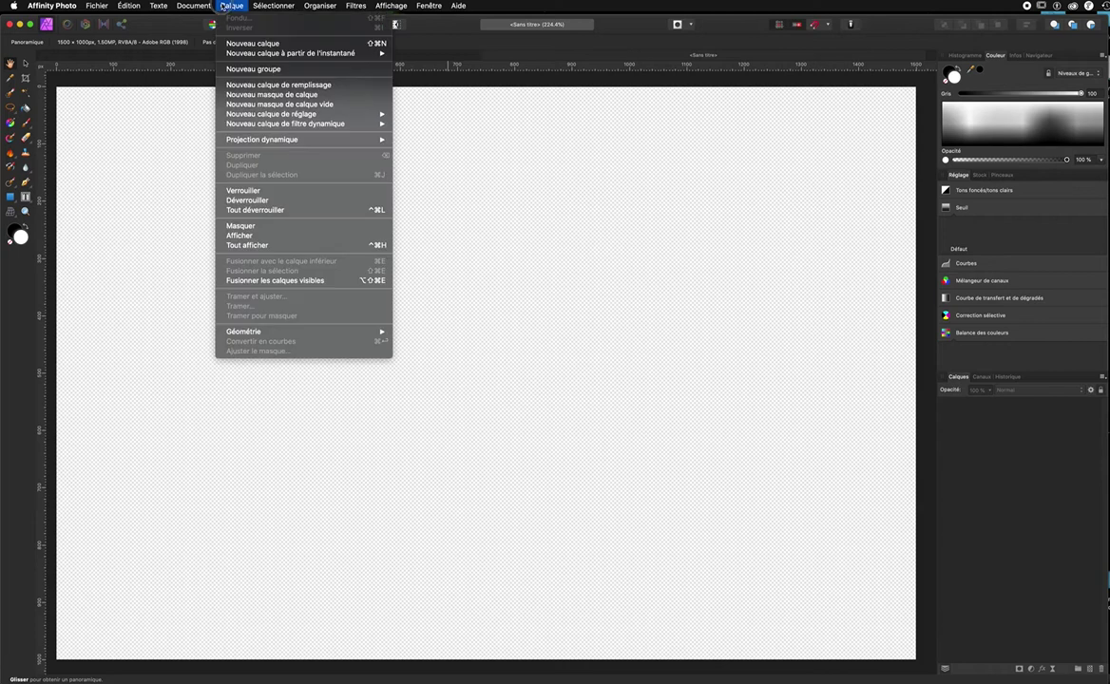
click(247, 85)
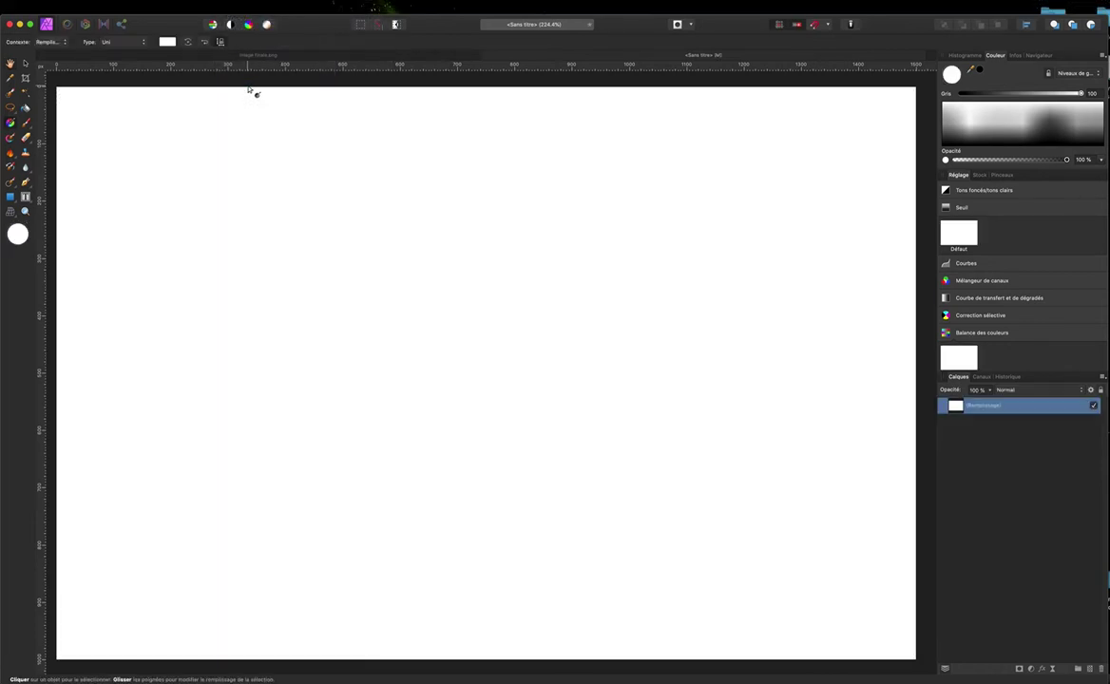
Step: Switch the colour mode to RVB Hex and set the fill layer's colour to 002B4A
click(1087, 74)
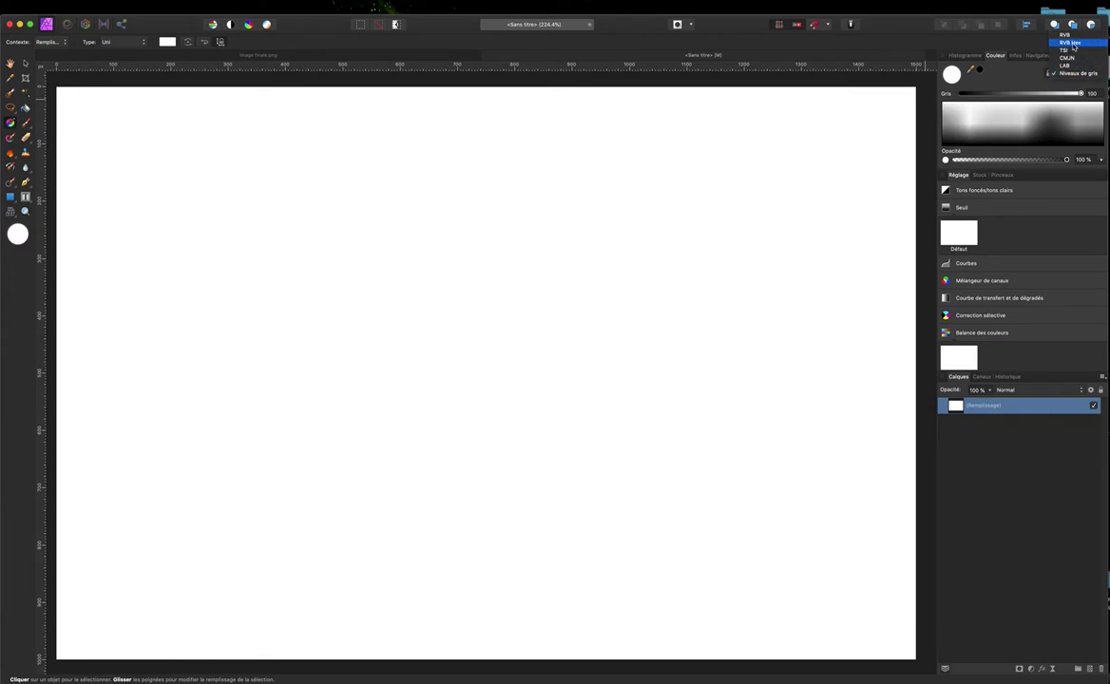
click(1079, 45)
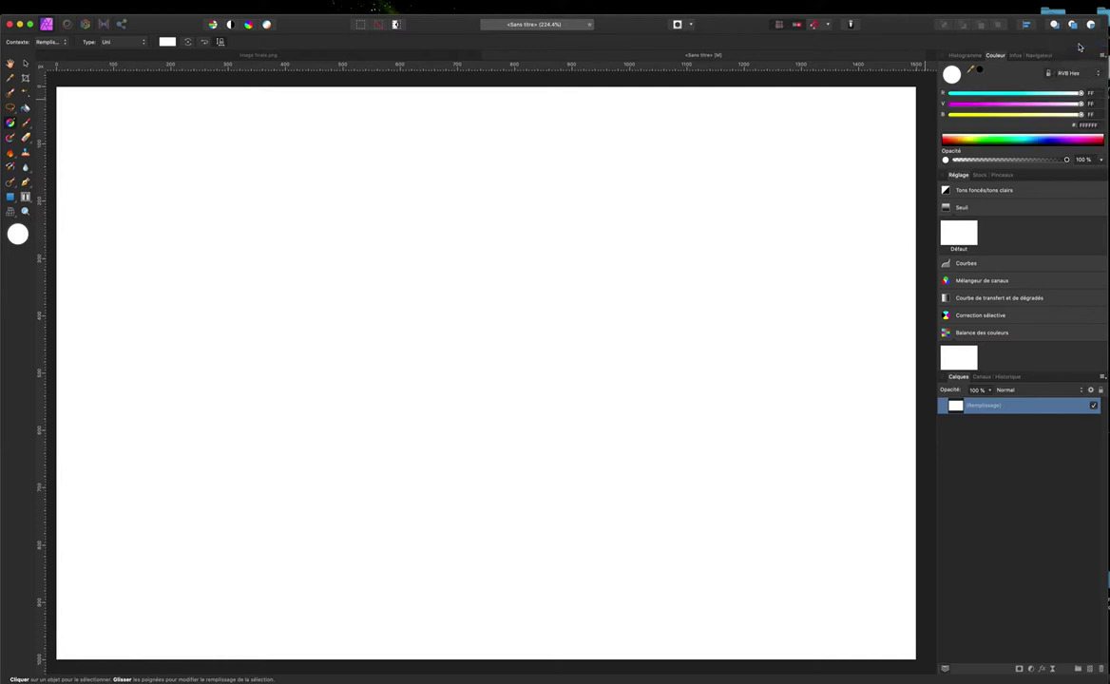
click(1093, 125)
text(0)
text(0284A)
key(Return)
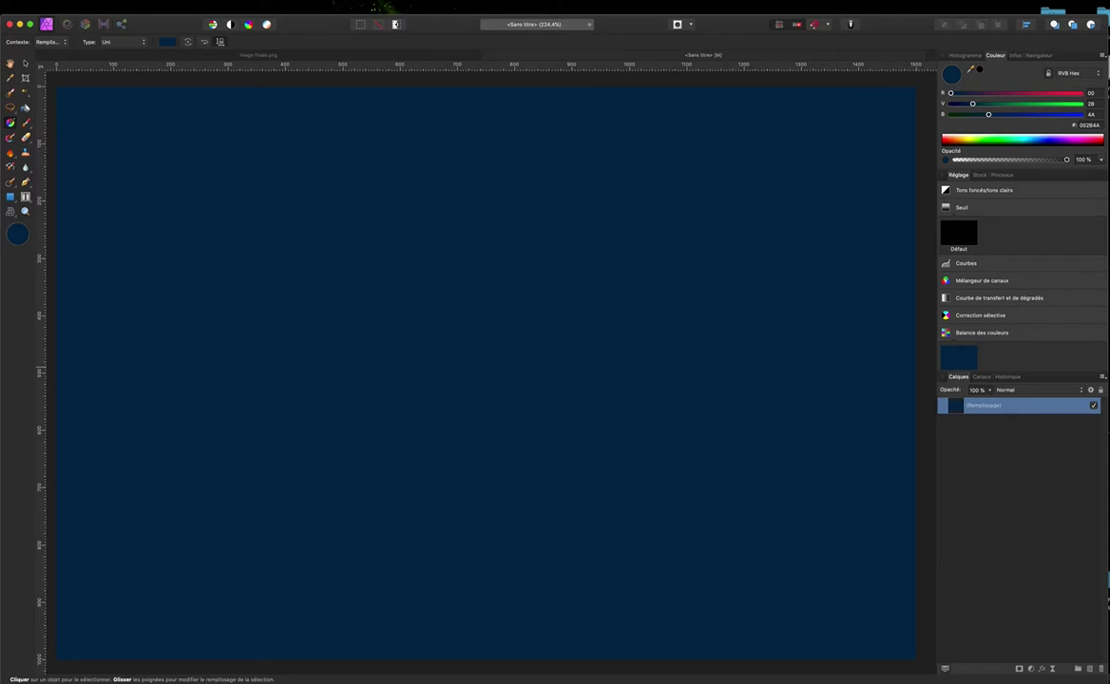
Step: Save the document as "scene romantique" in the Scène romantique folder
mouse_move(153, 3)
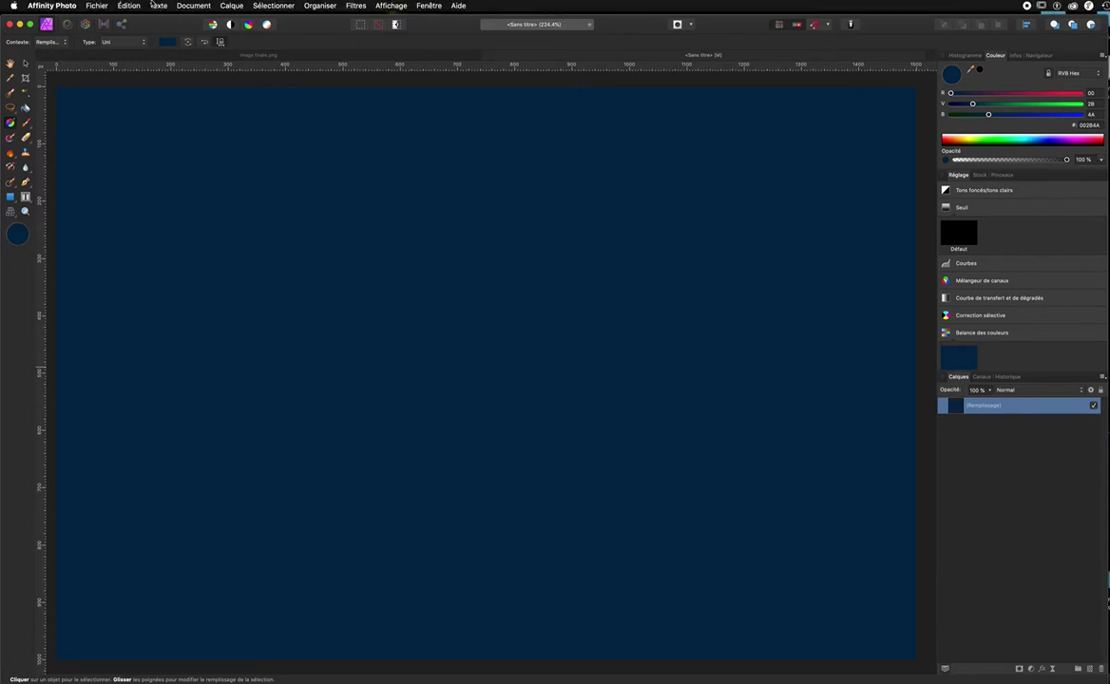
click(96, 6)
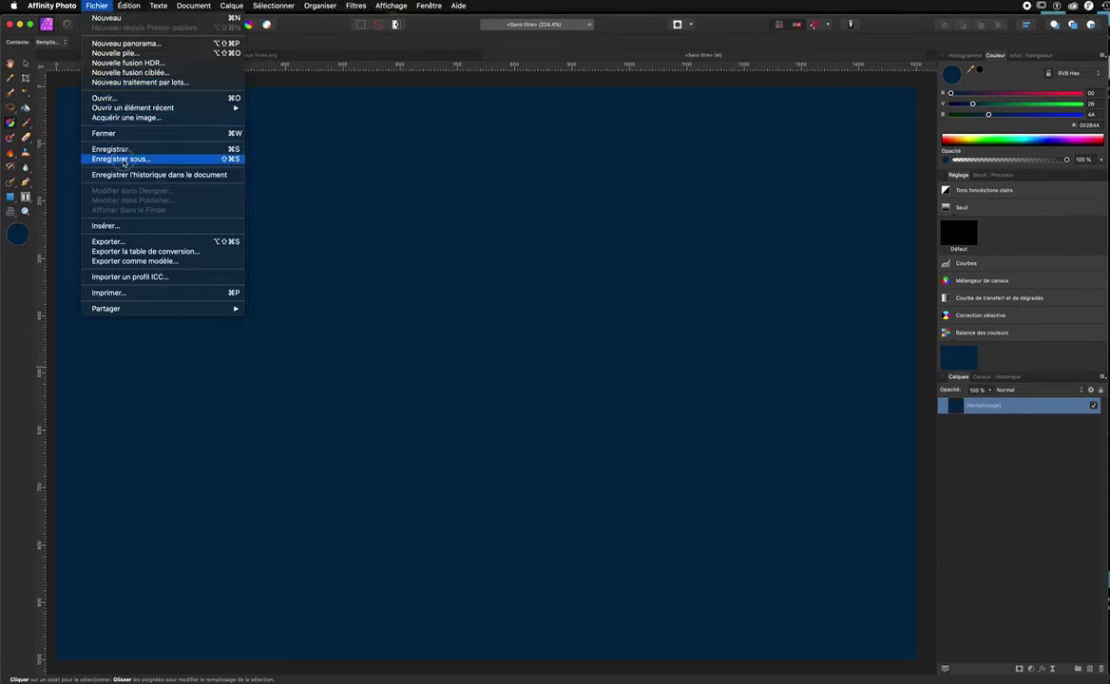
click(123, 160)
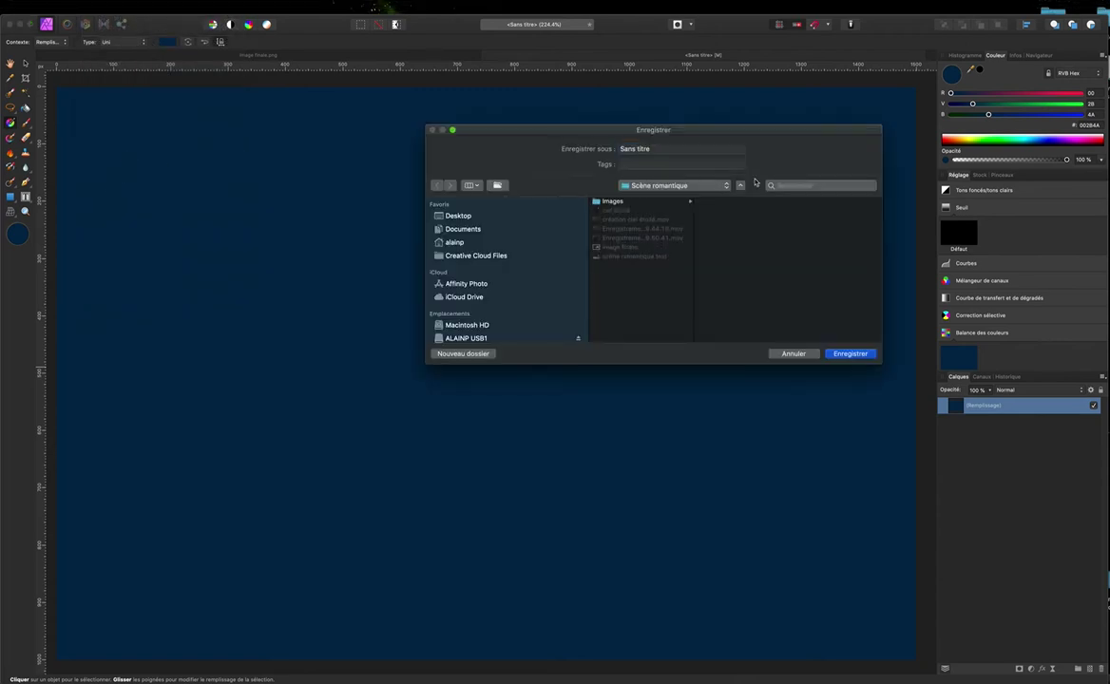
click(680, 149)
text(scene rom)
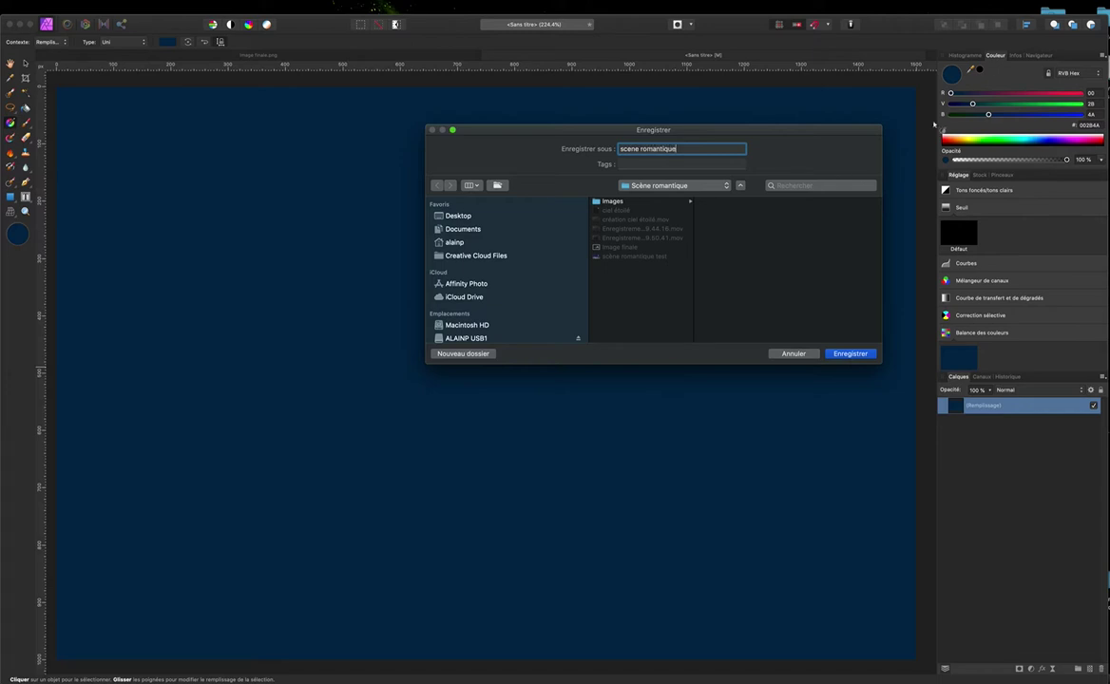
click(850, 354)
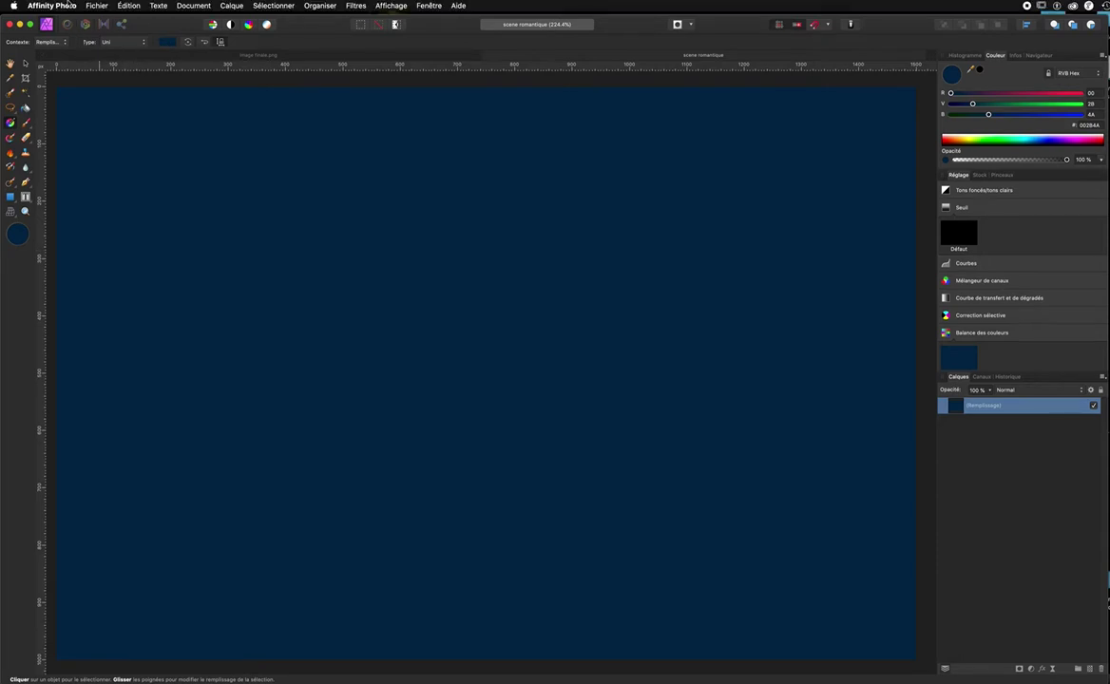
Step: Insert Ciel couchant.jpg from the Images folder and place it large across the canvas over the blue fill
click(95, 5)
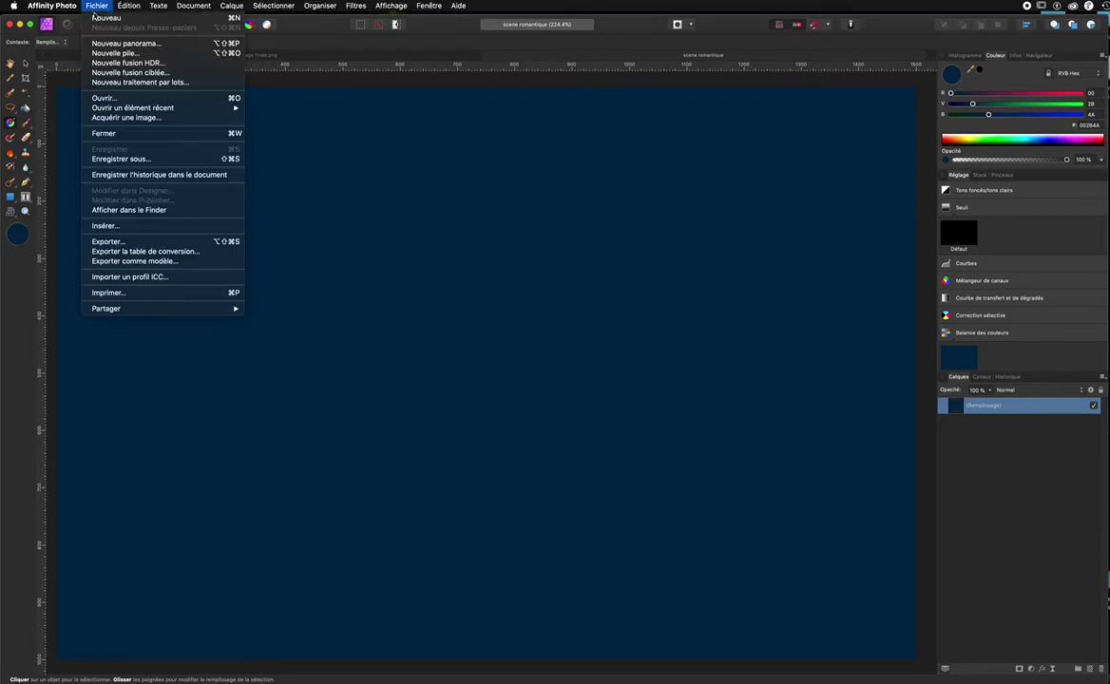
click(105, 227)
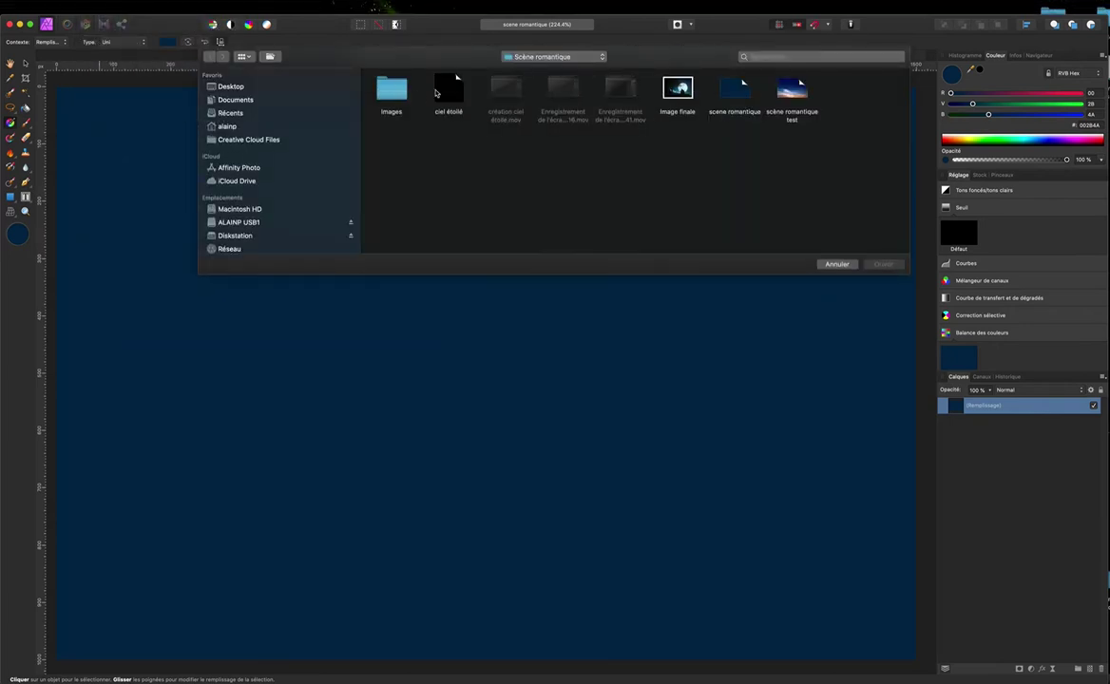
click(392, 92)
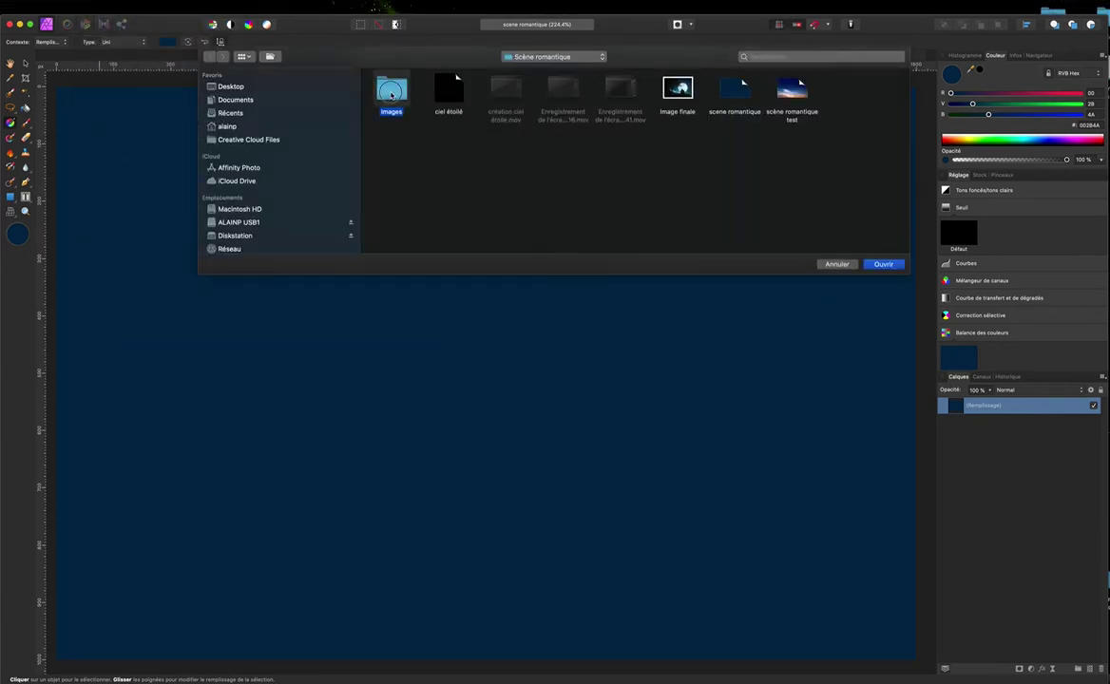
double_click(393, 92)
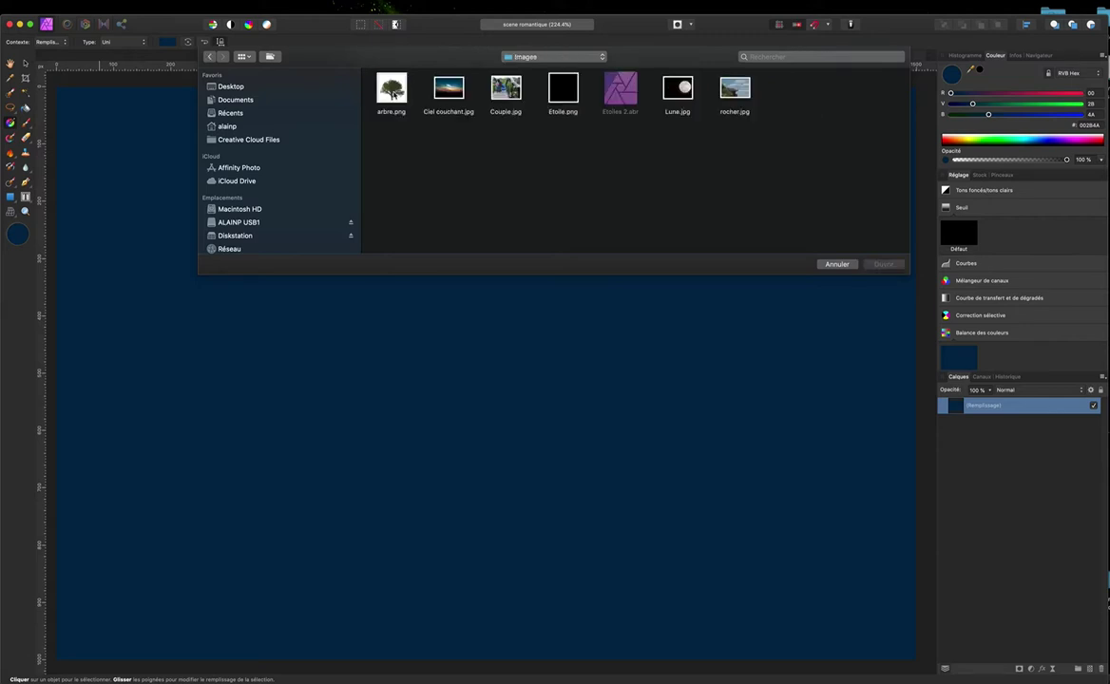
click(448, 88)
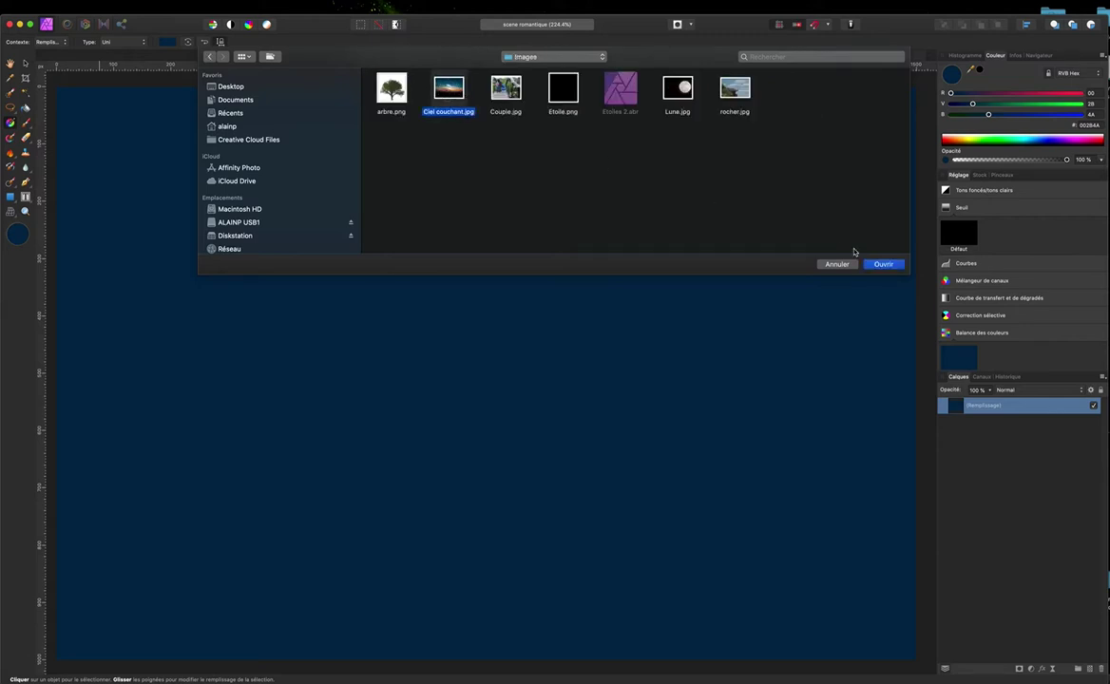
click(885, 264)
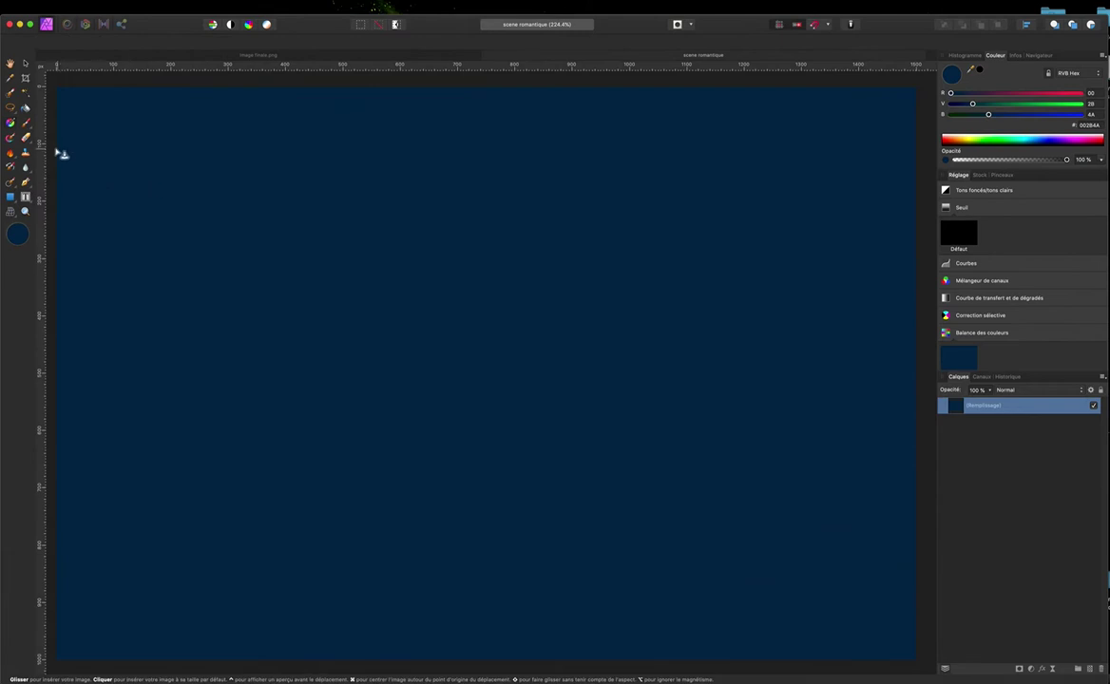
drag(56, 149, 830, 558)
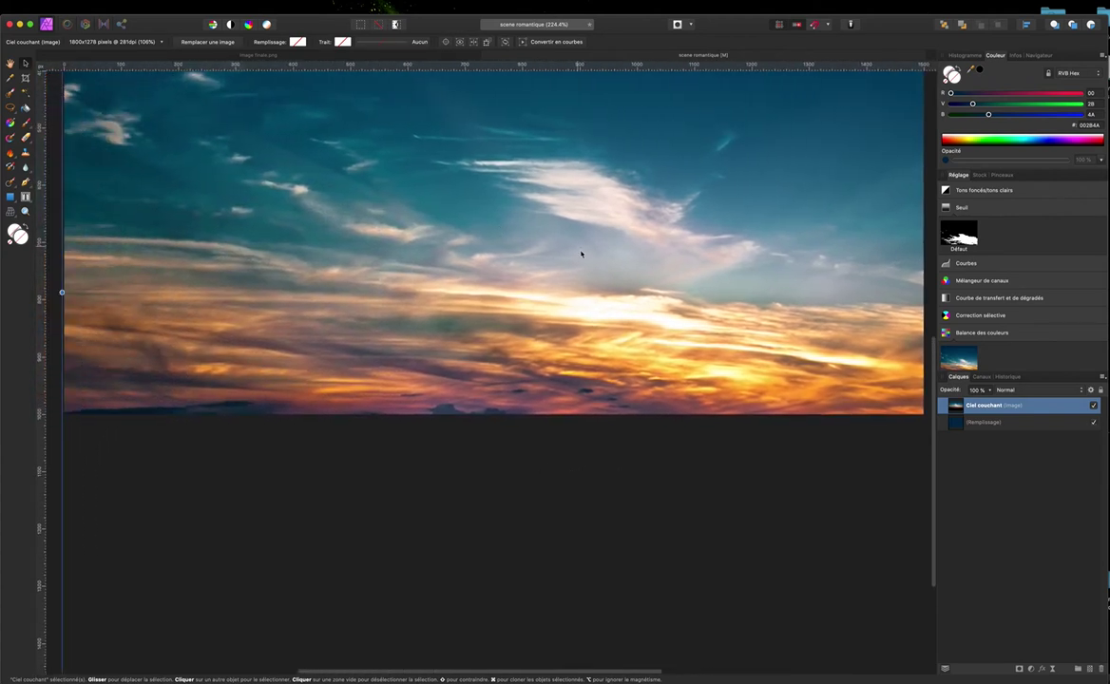
Step: Shift the sunset sky image to the left and stretch its right edge so it spans the full canvas width
drag(531, 253, 283, 267)
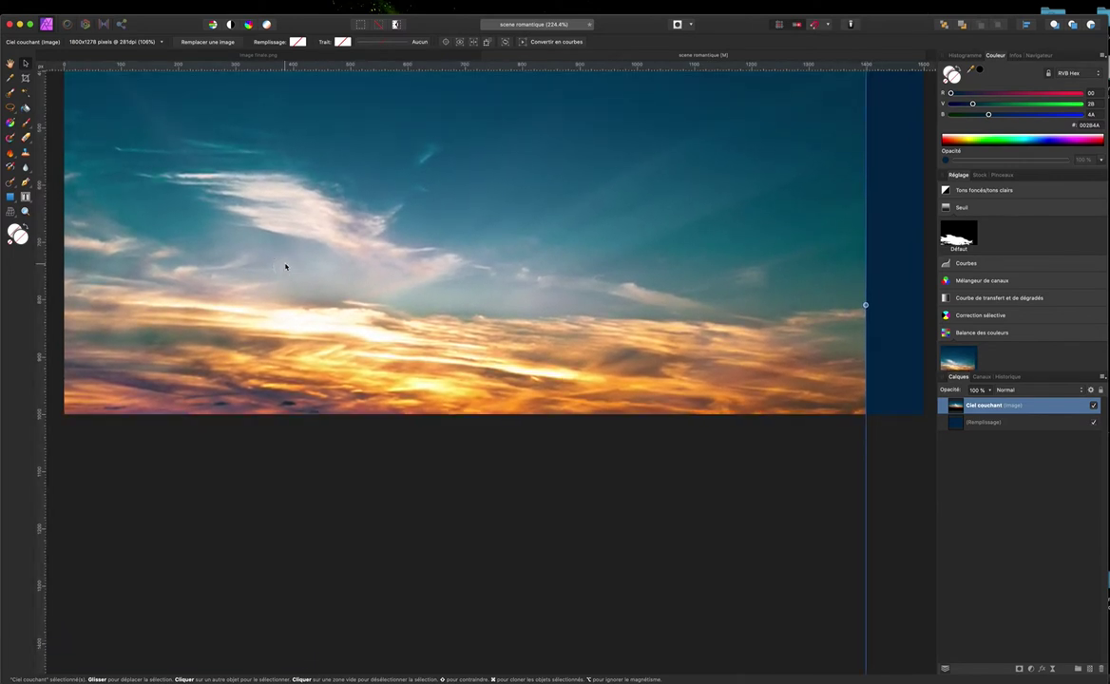
scroll(285, 266, up, 3)
scroll(290, 266, right, 5)
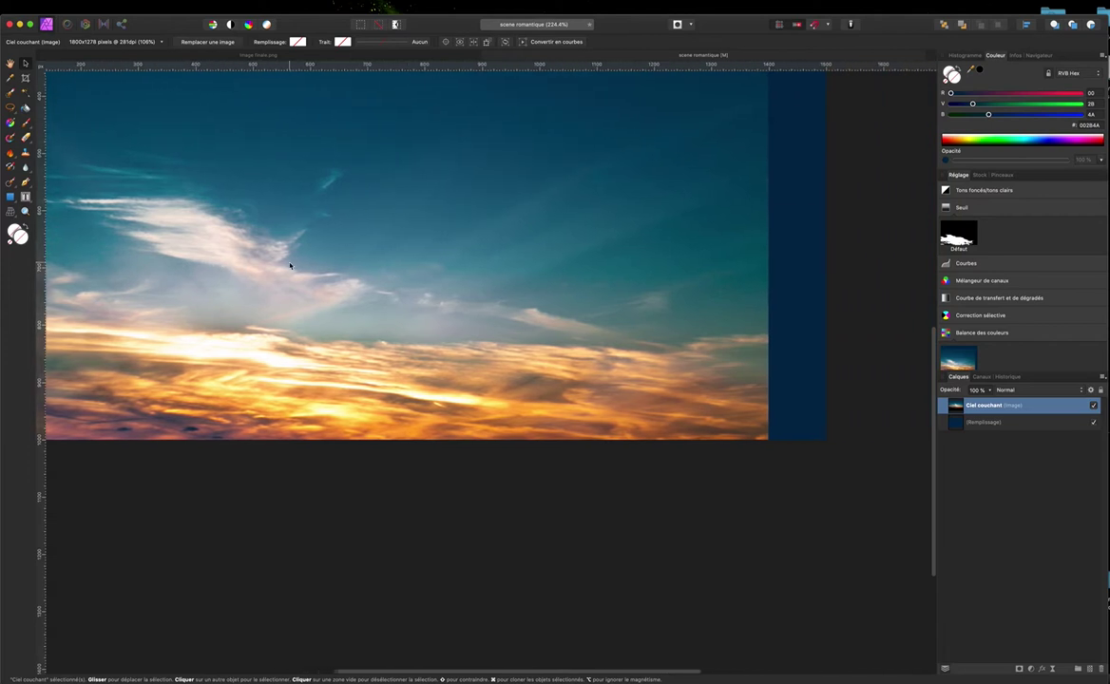
drag(766, 330, 825, 326)
scroll(388, 301, left, 10)
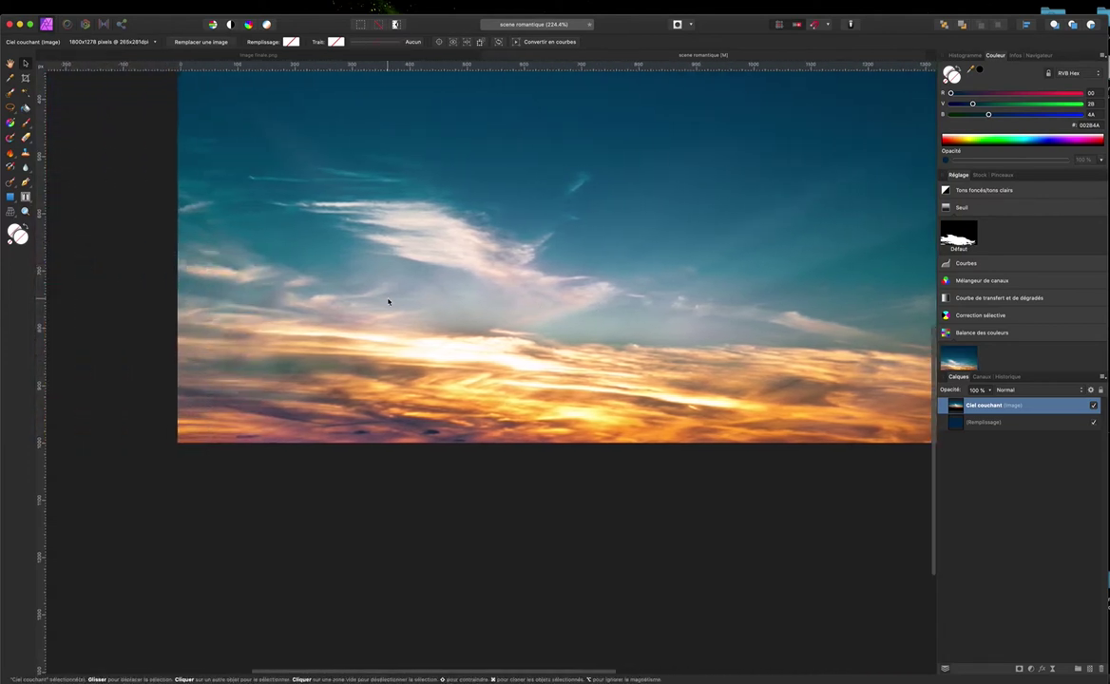
scroll(388, 301, right, 5)
scroll(388, 301, up, 2)
scroll(388, 301, up, 5)
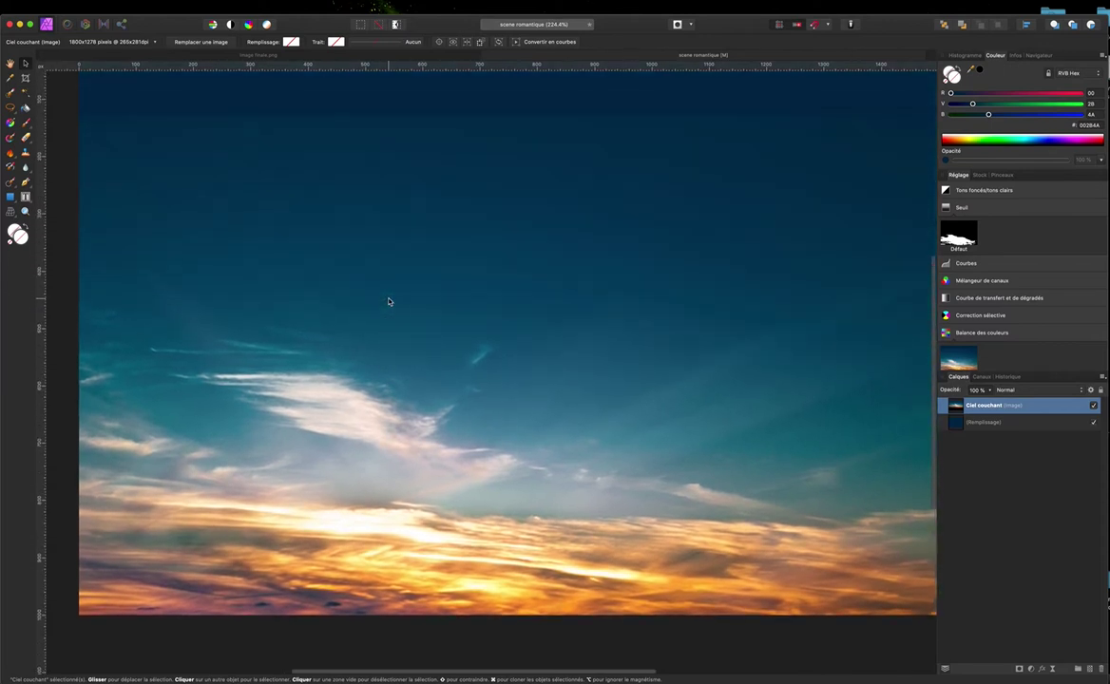
scroll(387, 302, up, 3)
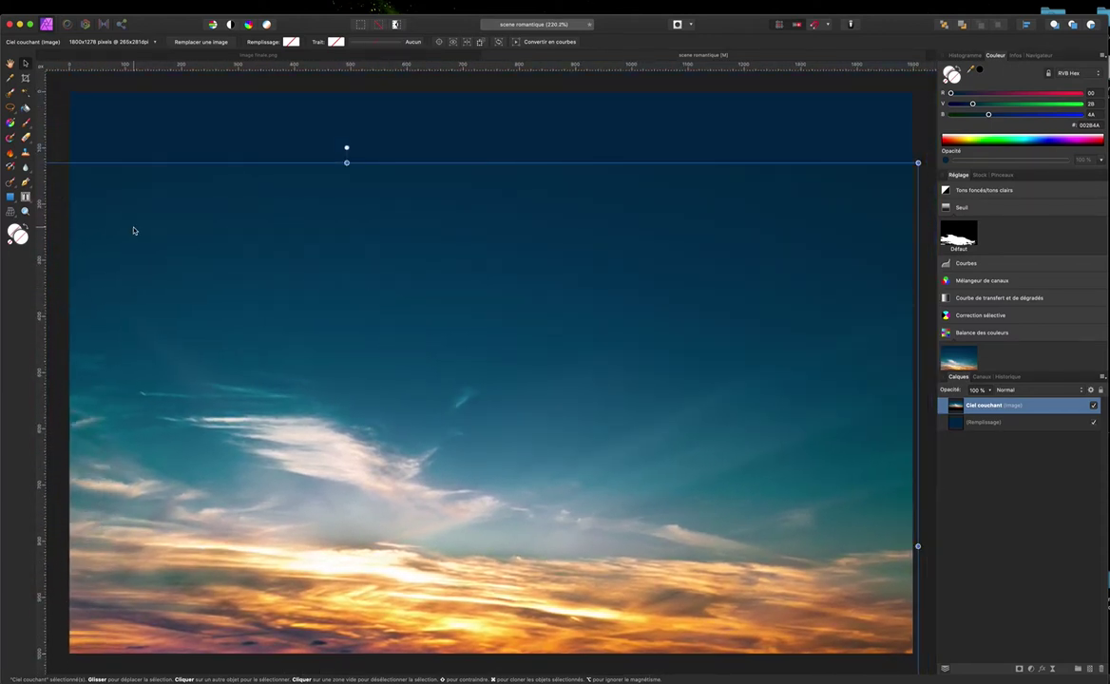
click(11, 63)
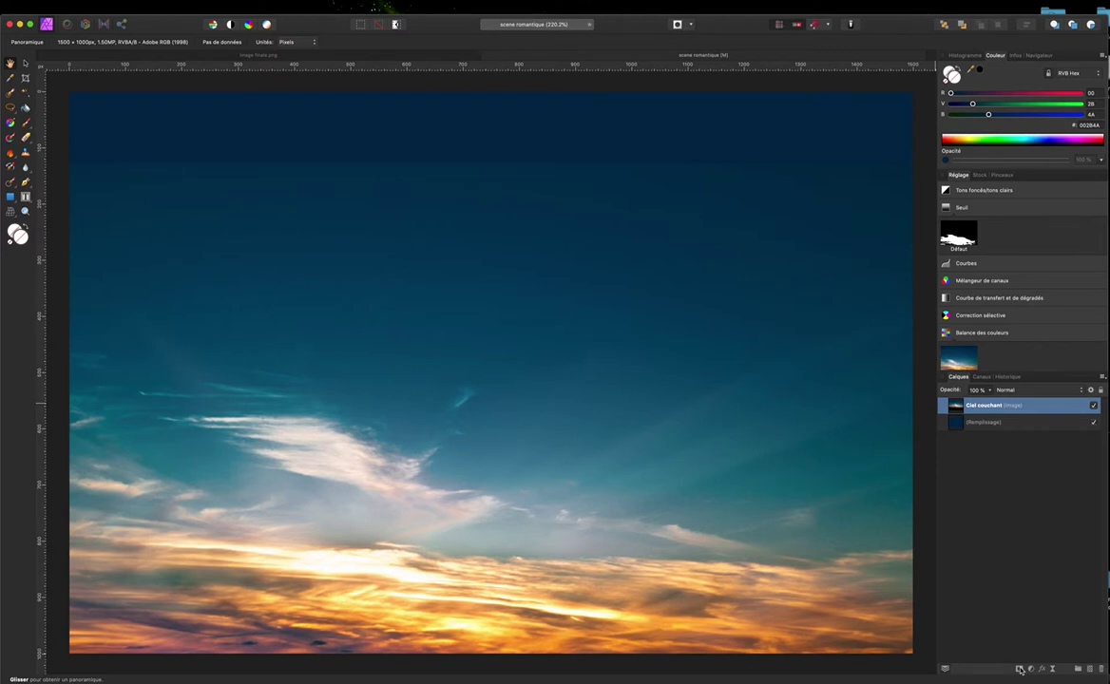
Step: Rasterise the Ciel couchant layer and add a mask to it
right_click(959, 411)
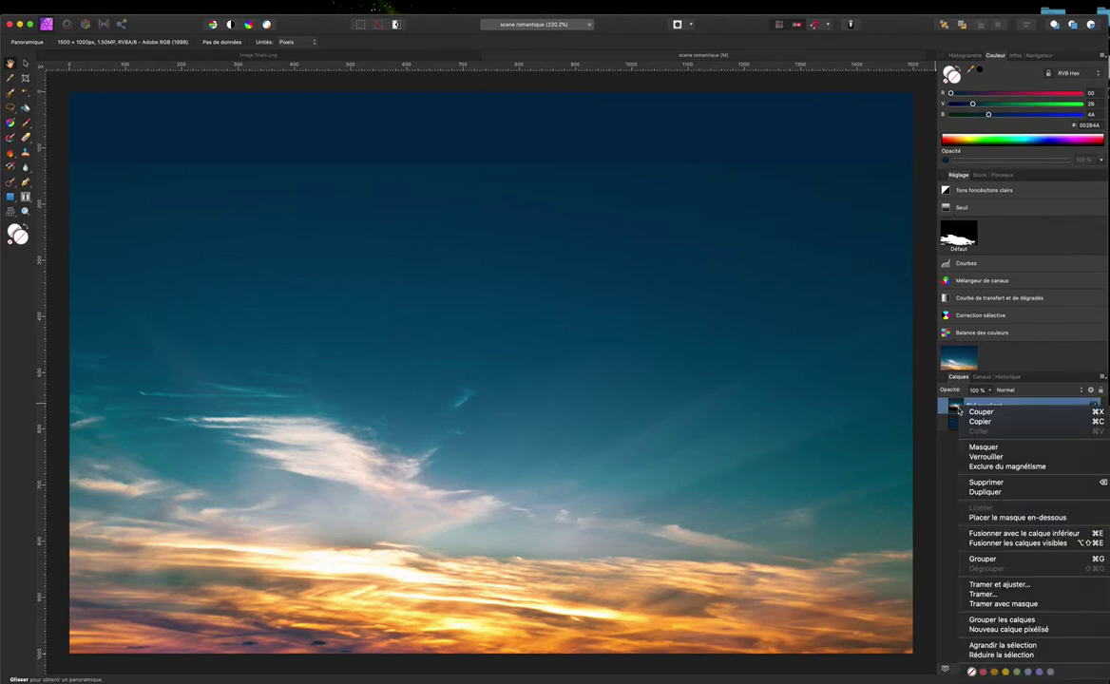
click(982, 594)
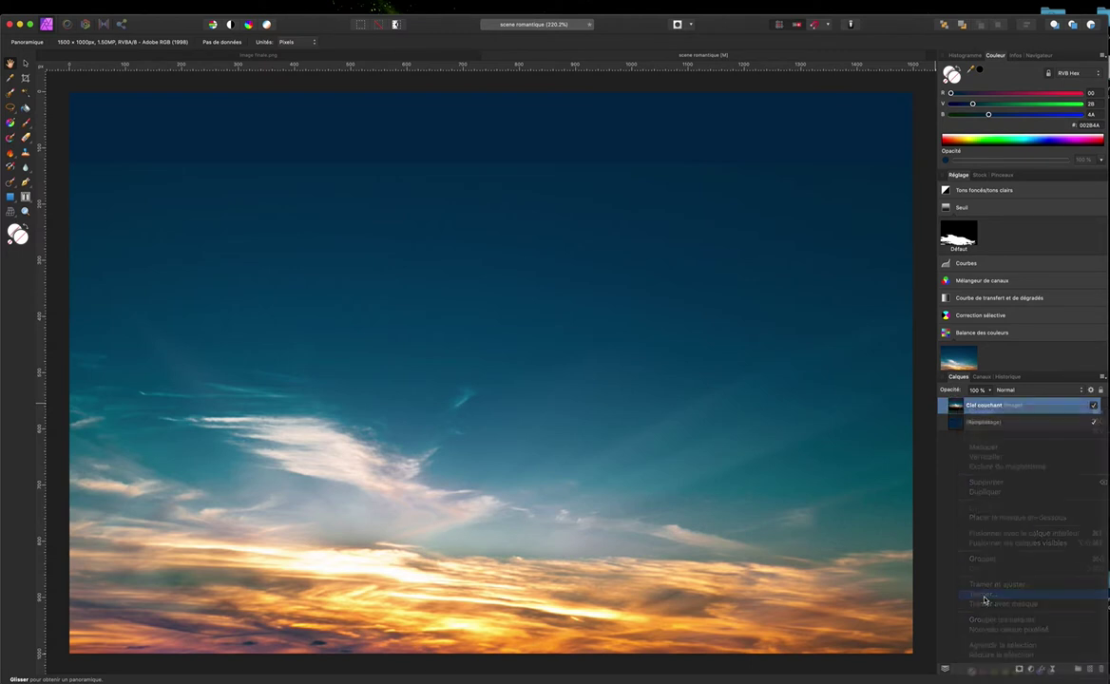
click(1020, 669)
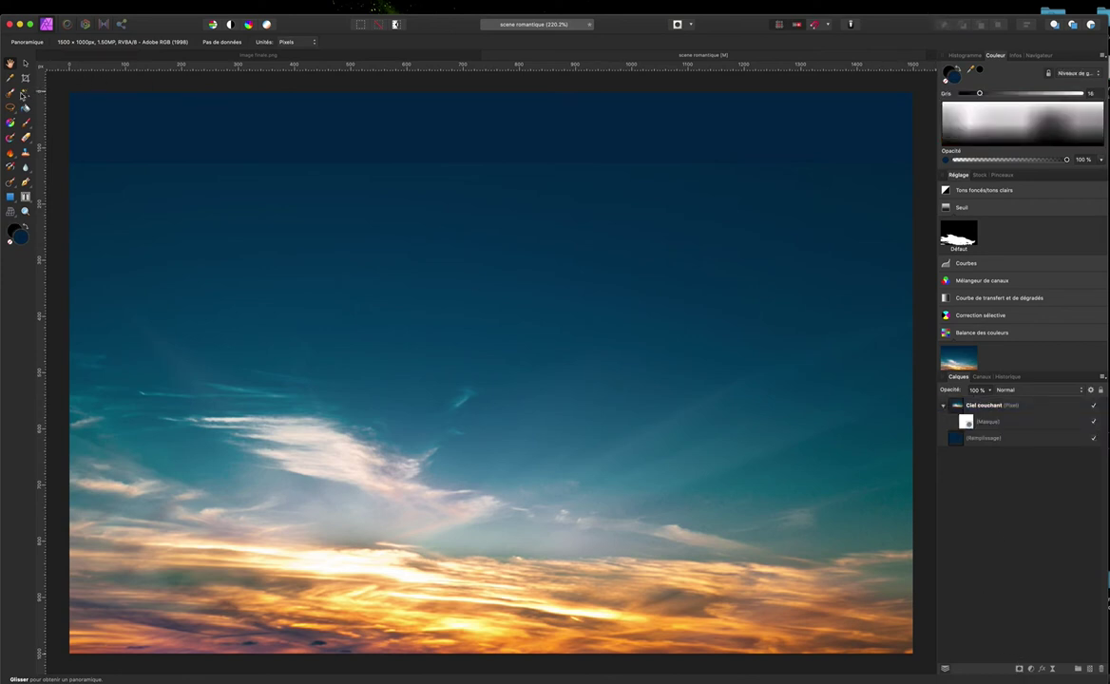
Step: Paint black on the sky mask with the brush at 24% flow to blend the image's upper edge into the blue fill
click(26, 121)
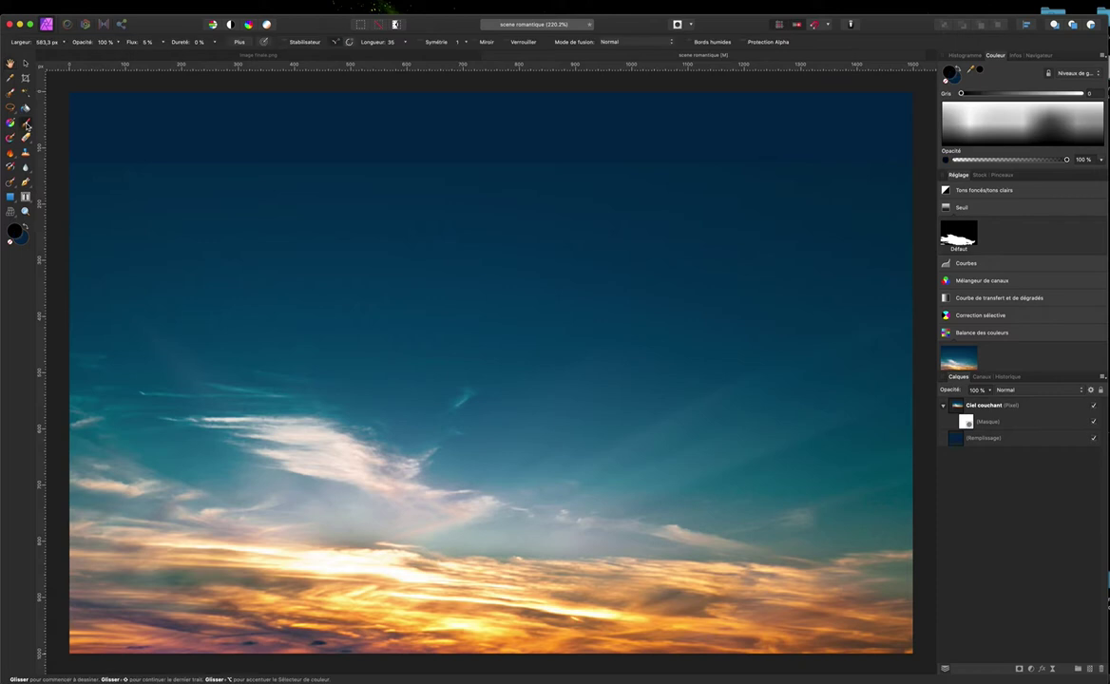
drag(134, 46, 144, 47)
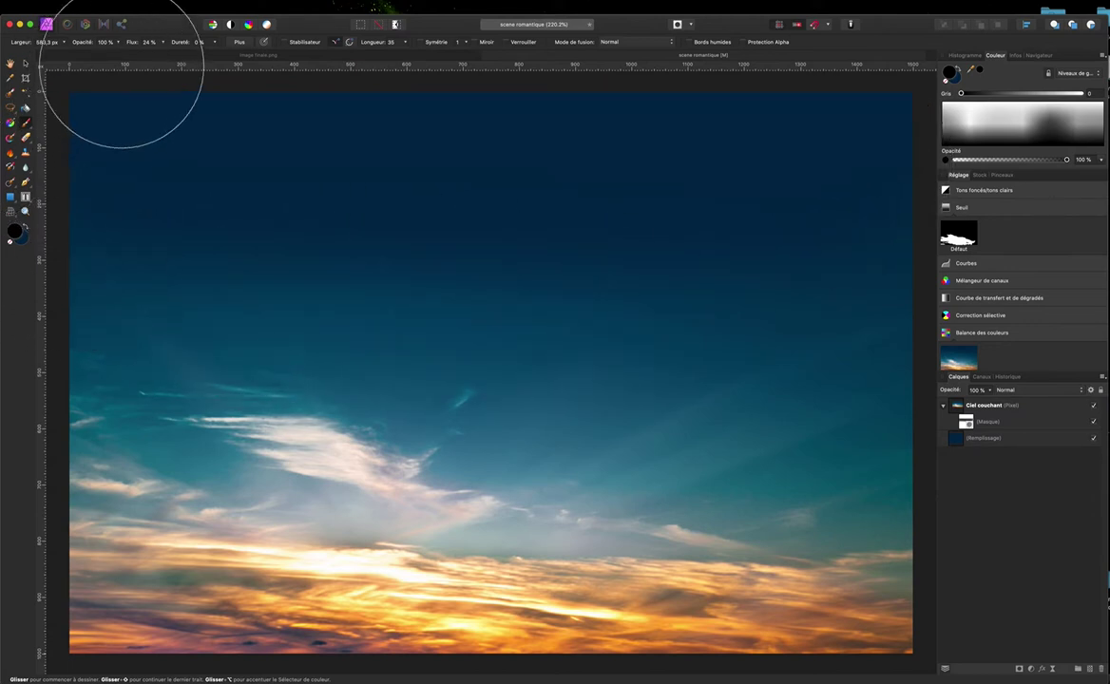
Step: Lower the brush flow to 10% for blending the sky mask and finish with the brush
drag(133, 47, 124, 45)
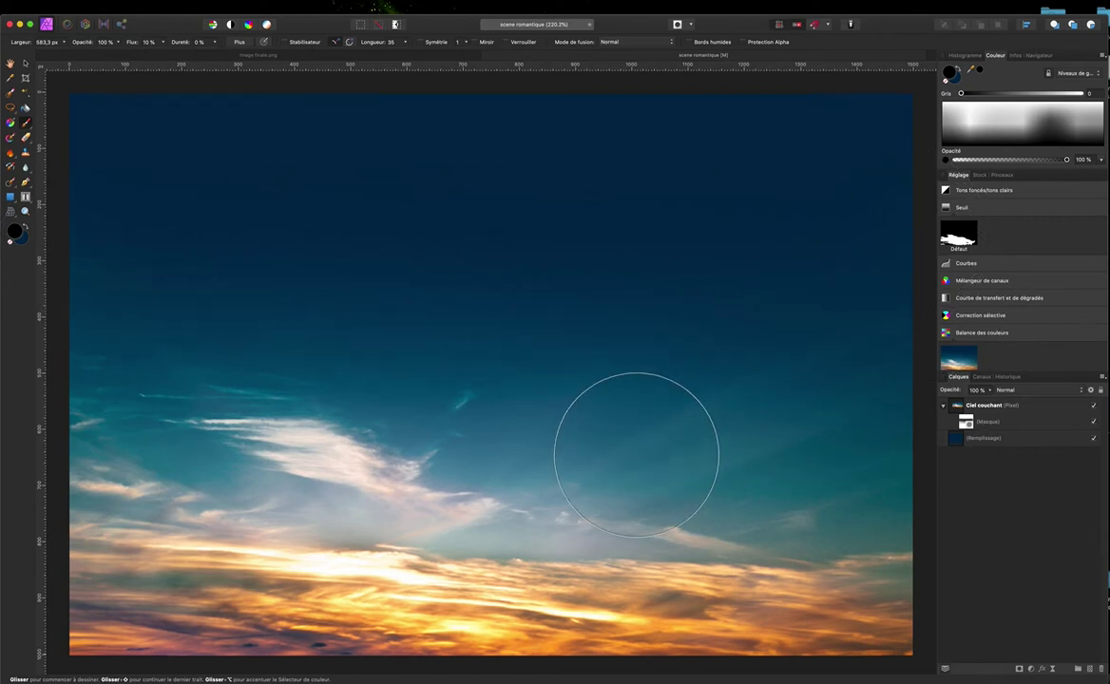
scroll(633, 446, up, 3)
scroll(635, 448, down, 5)
scroll(649, 396, down, 2)
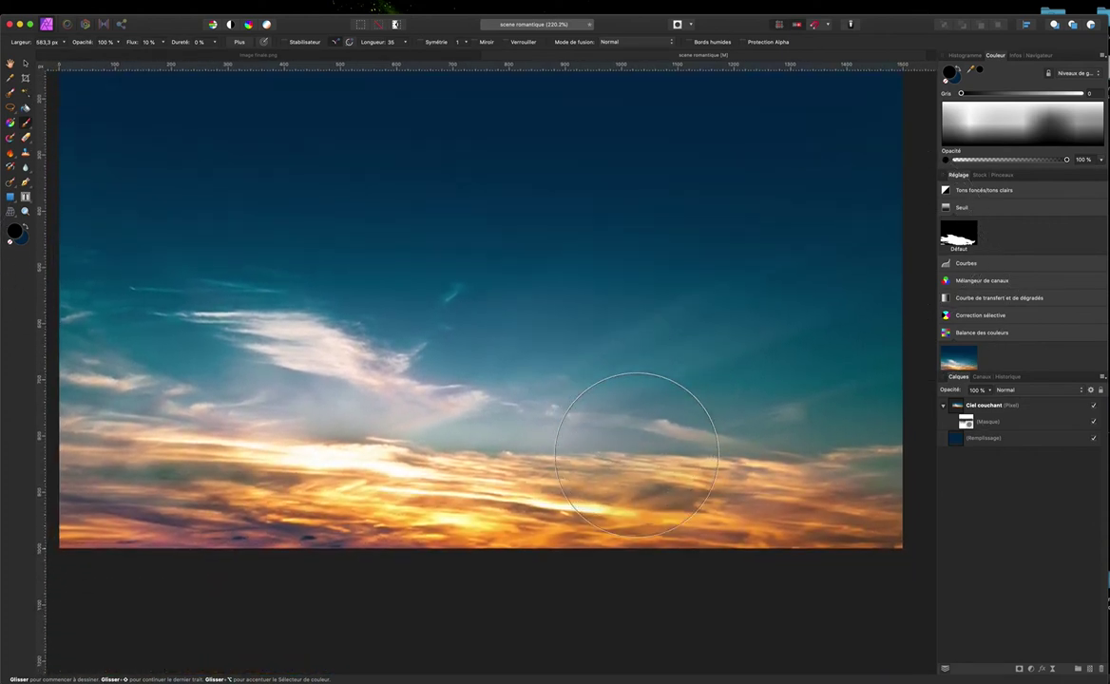
scroll(570, 361, up, 3)
key(h)
Step: Insert the ciel étoilé document from the Scène romantique folder and place it about 800 px square from the canvas's upper-left corner
mouse_move(102, 7)
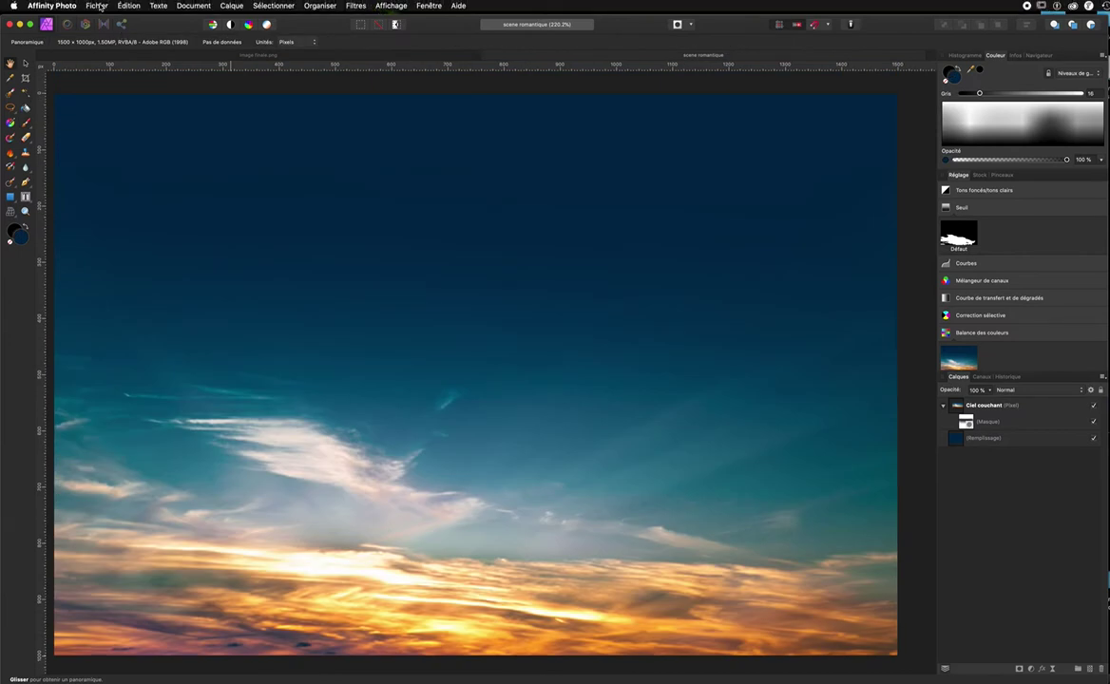
click(98, 6)
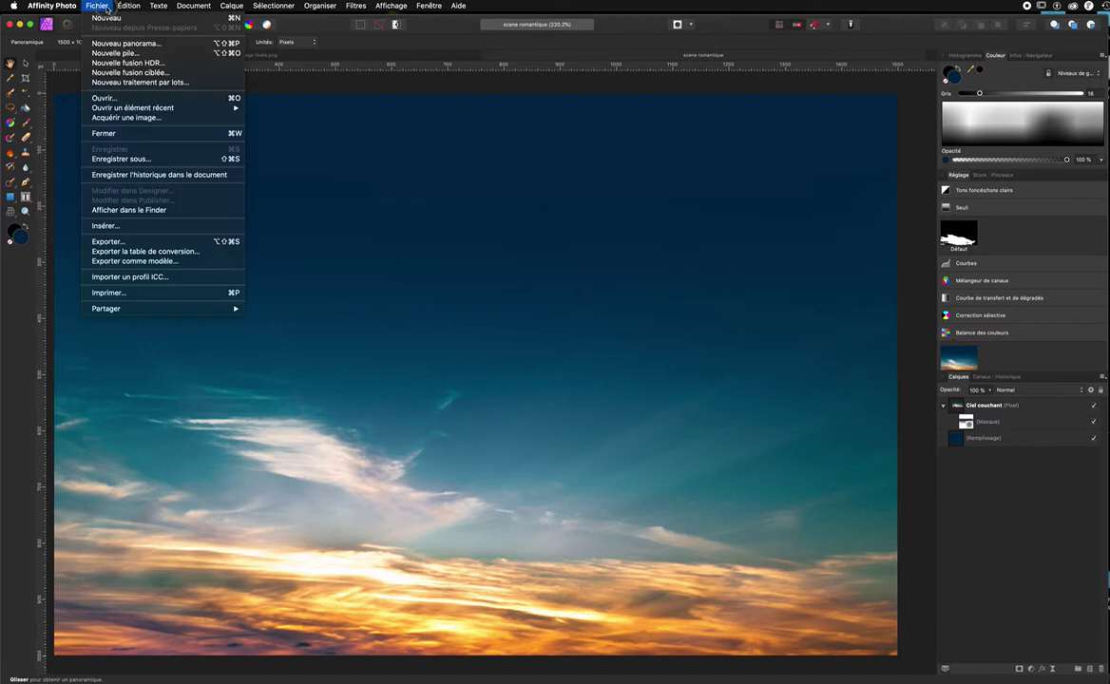
click(119, 228)
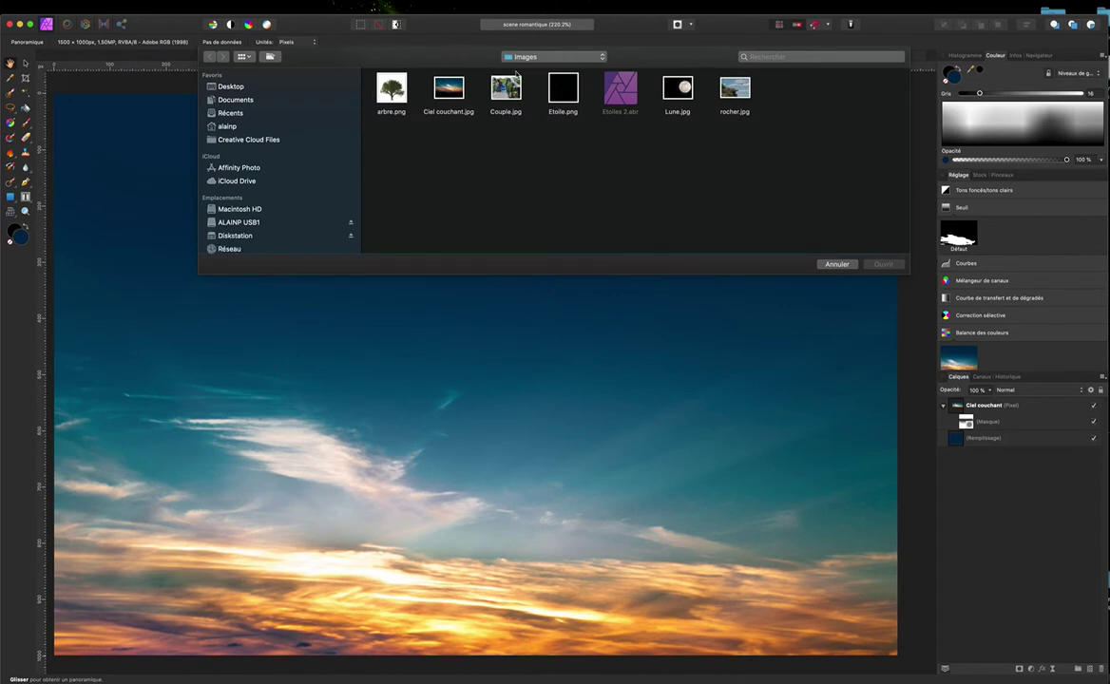
click(544, 57)
click(556, 67)
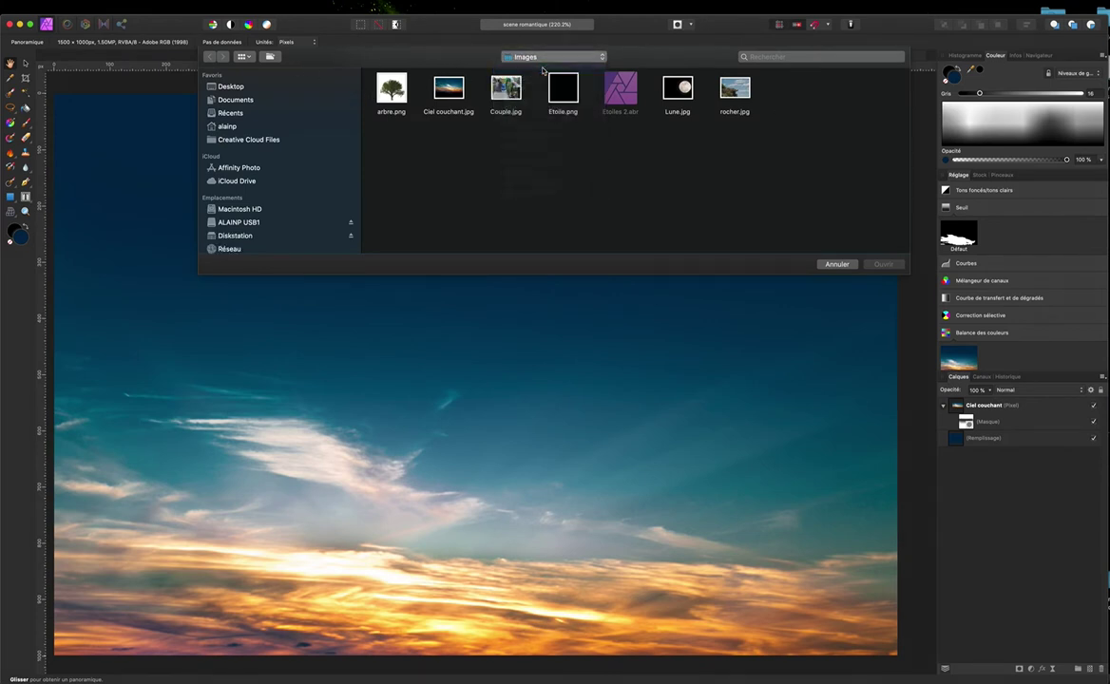
click(438, 93)
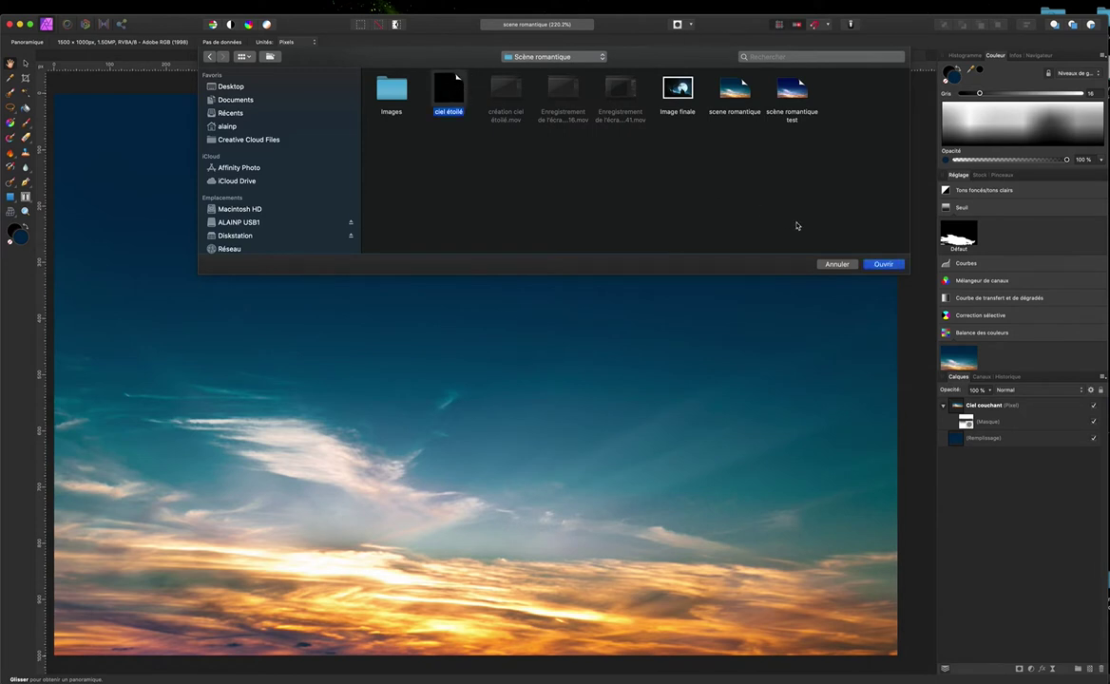
click(878, 264)
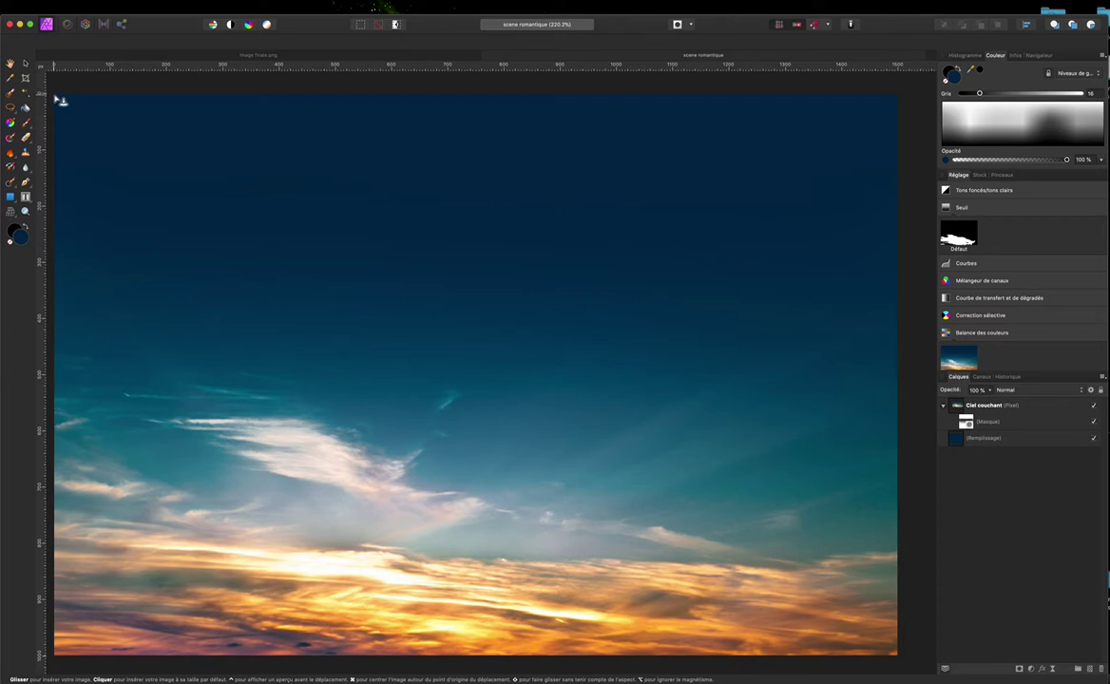
drag(60, 99, 634, 423)
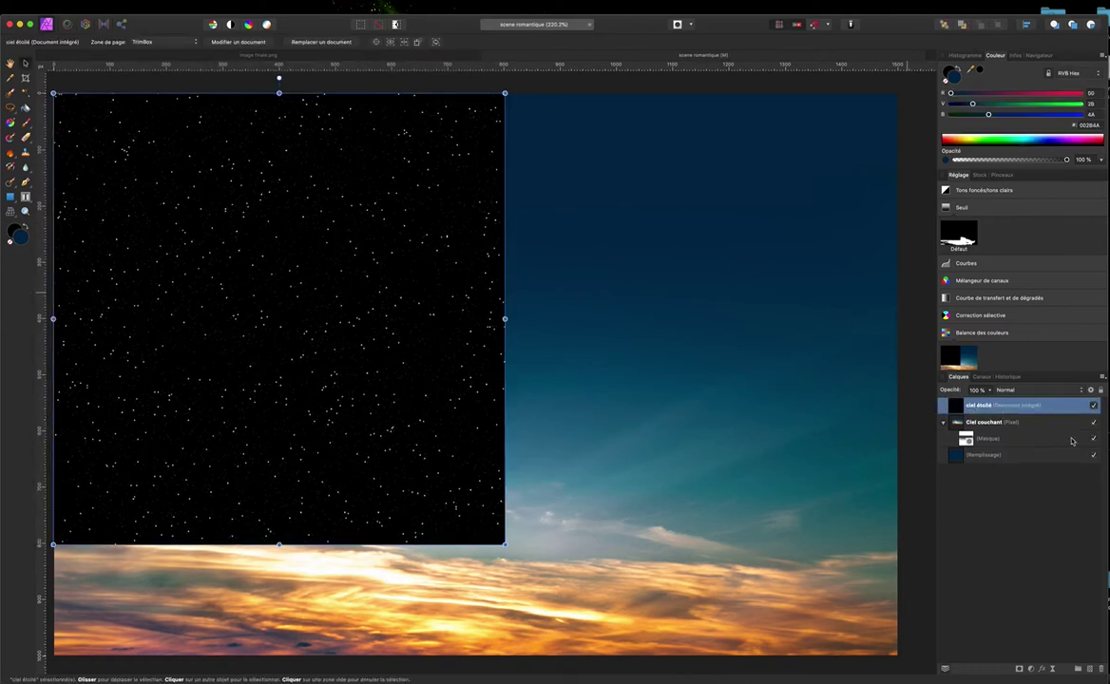
Step: Open the embedded ciel étoilé document to examine its star layers, and close it again
click(1023, 507)
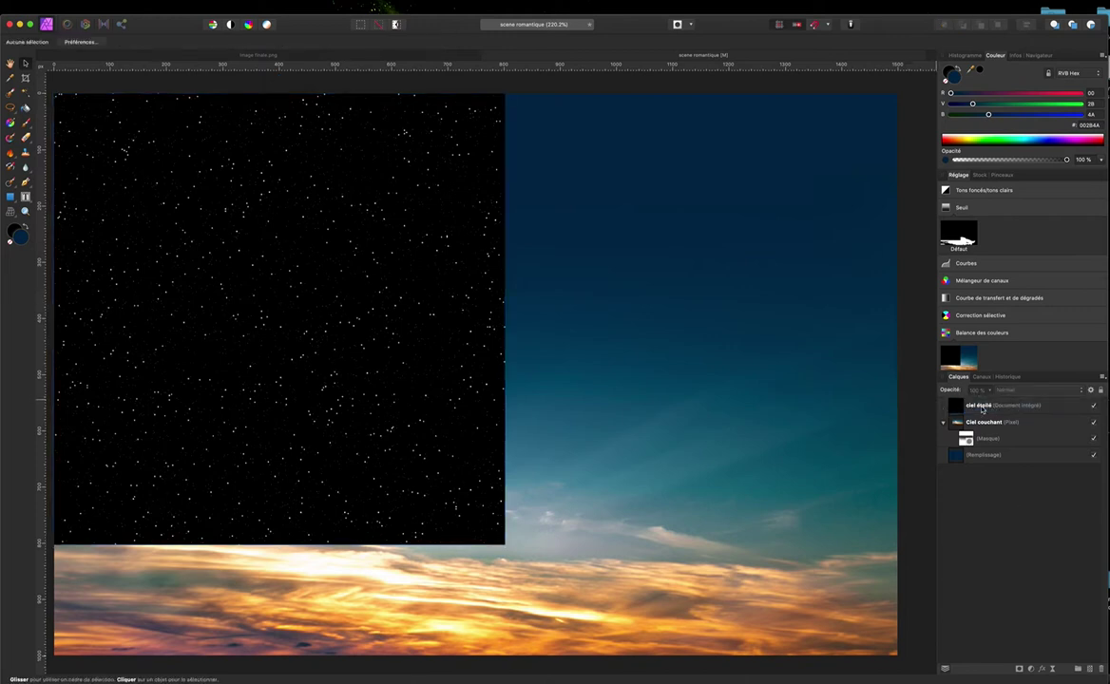
click(986, 410)
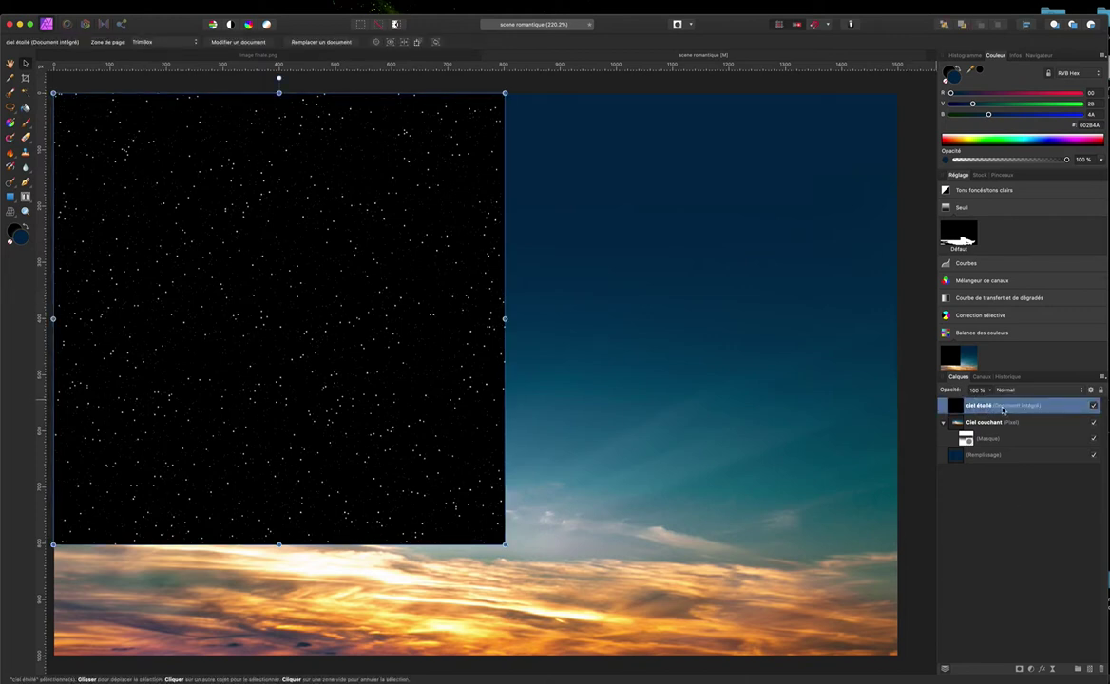
drag(1022, 410, 1022, 411)
drag(952, 400, 958, 413)
double_click(956, 407)
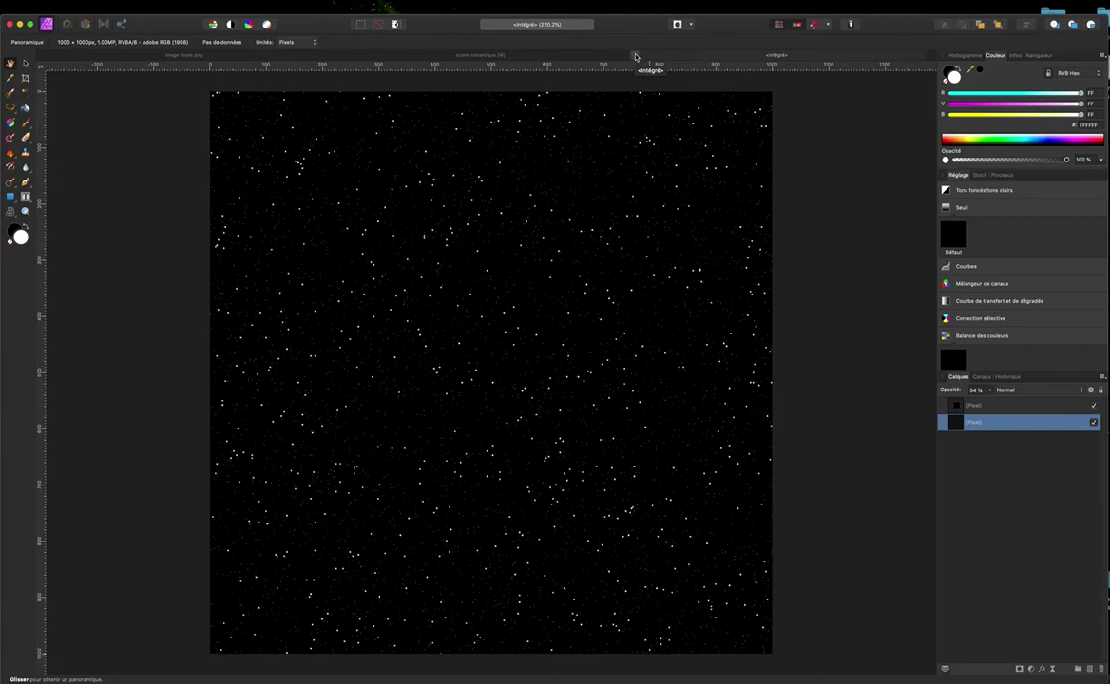
click(636, 56)
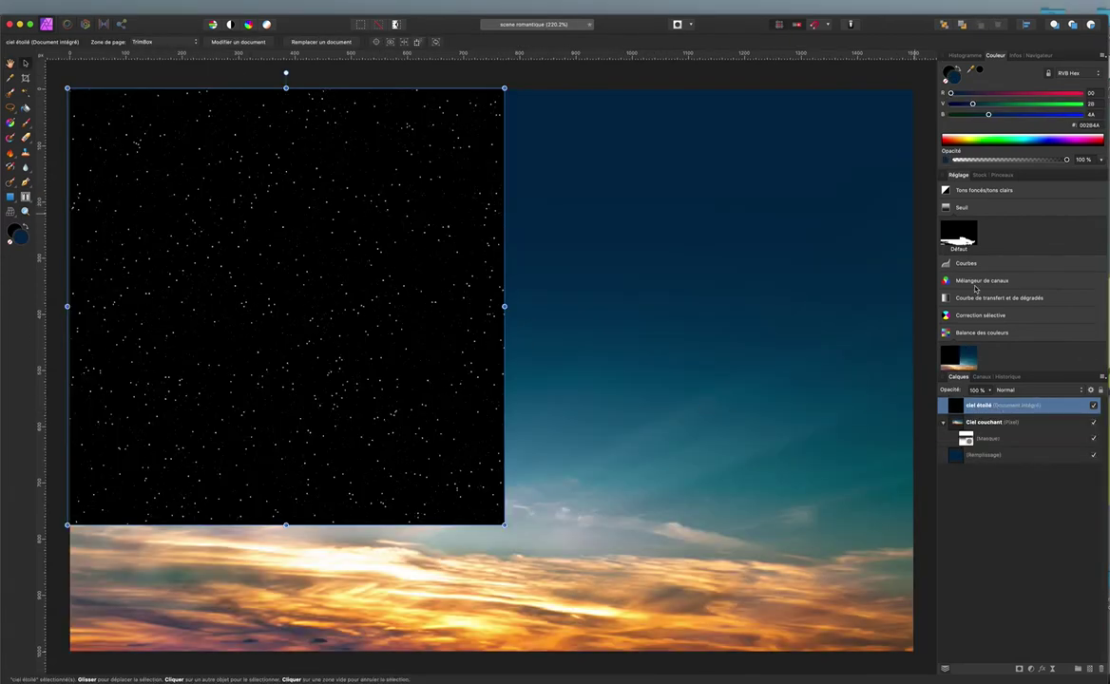
Step: Rasterise and trim the ciel étoilé layer, and duplicate it
right_click(962, 409)
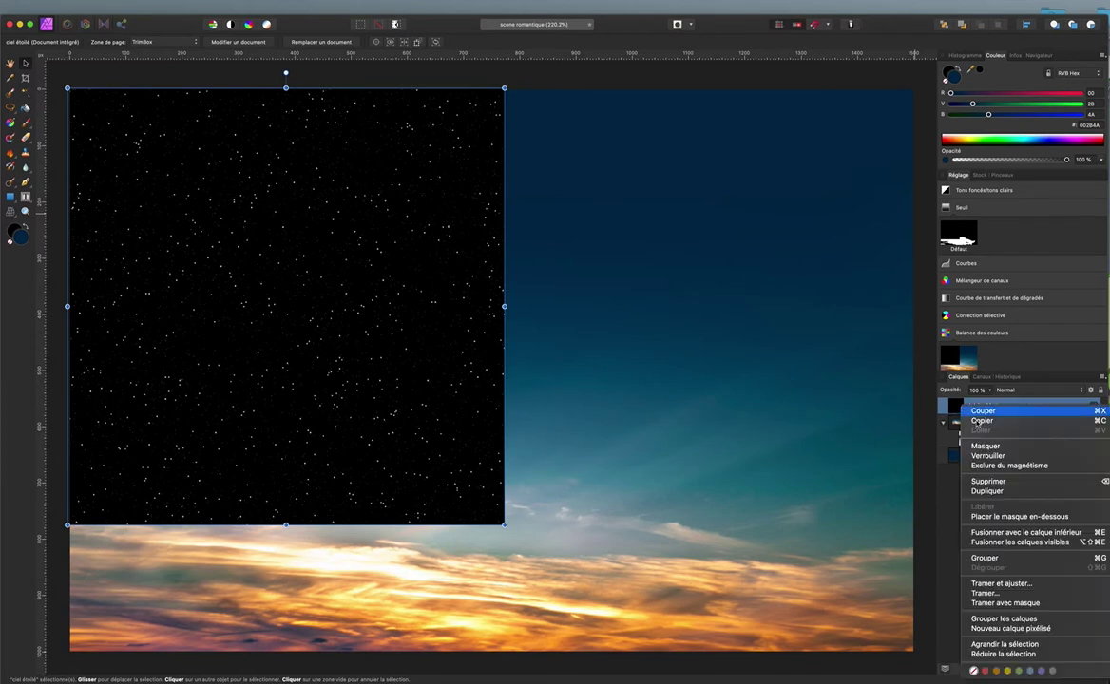
click(990, 585)
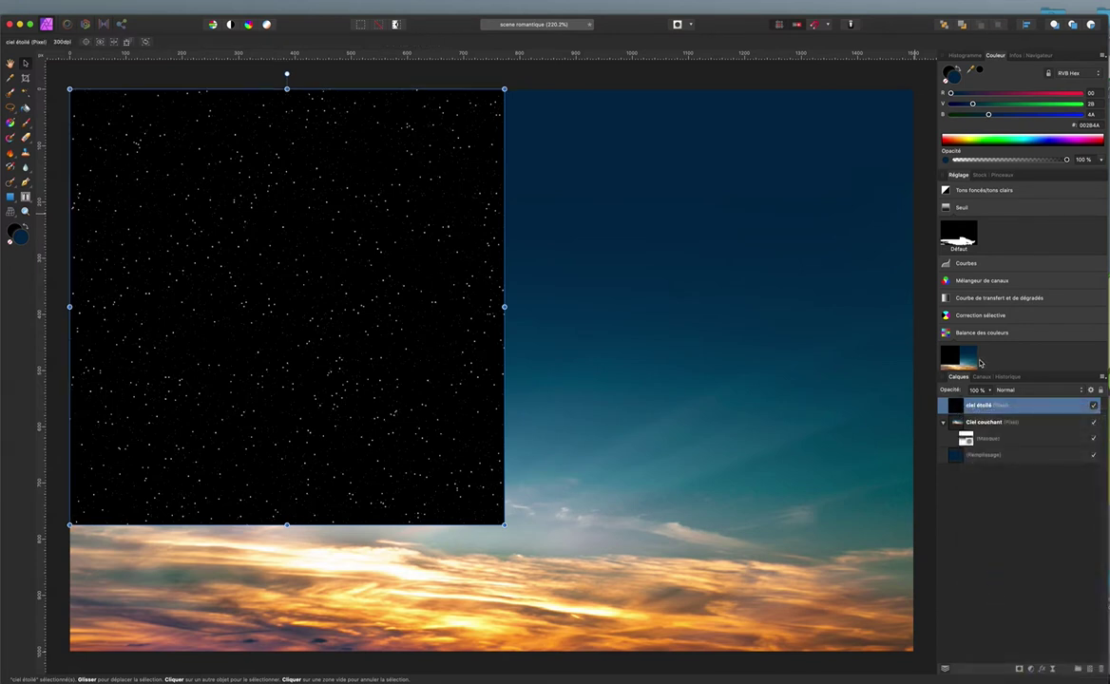
right_click(960, 411)
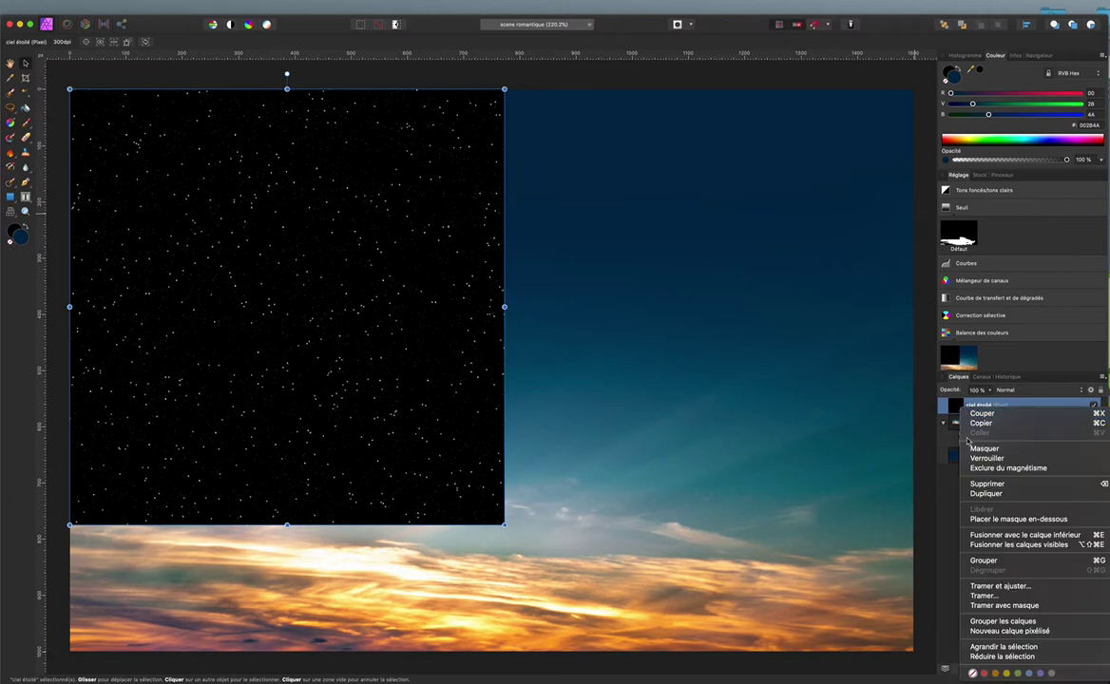
click(984, 495)
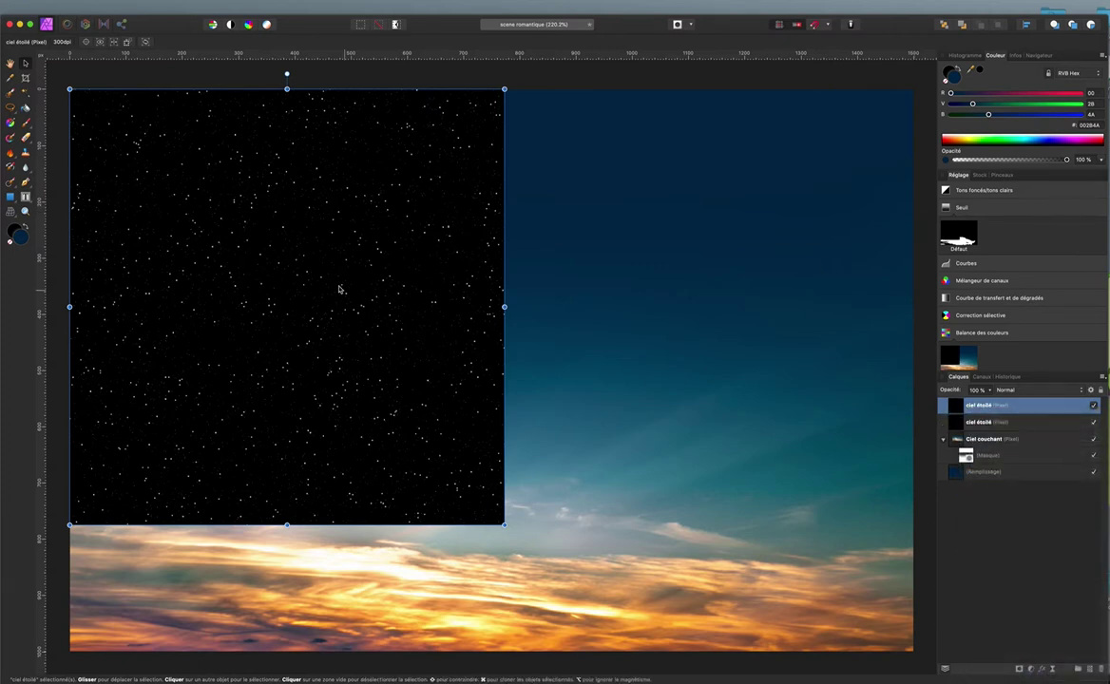
Step: Move the duplicate star layer sideways to cover the rest of the canvas width and merge it with the layer below
drag(279, 249, 692, 250)
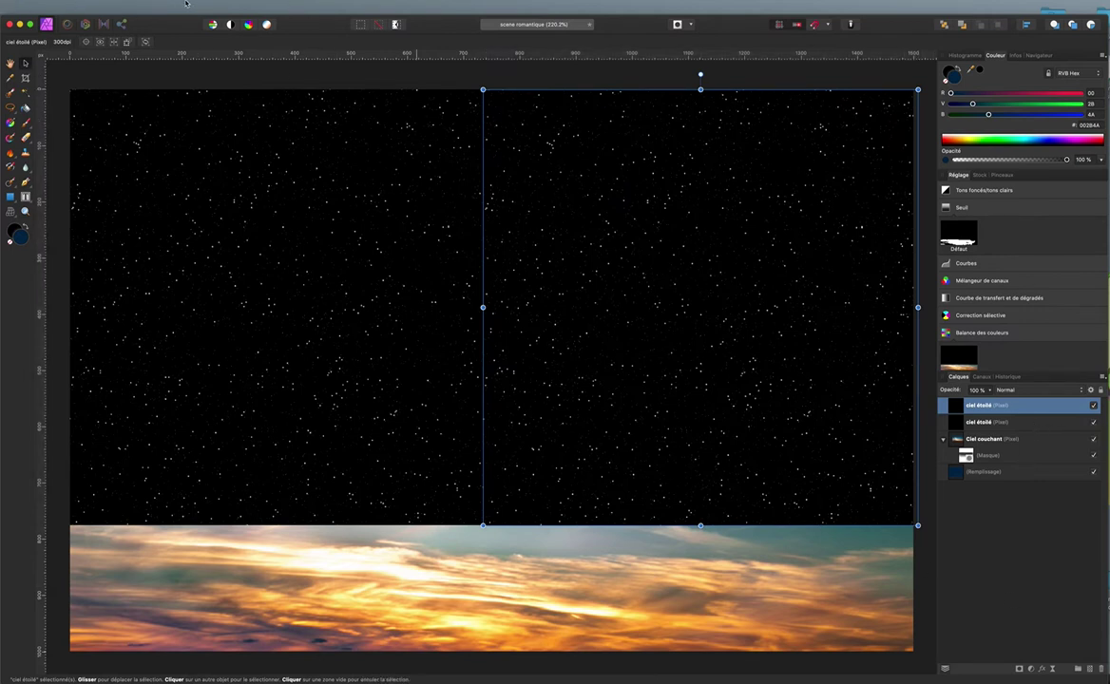
mouse_move(185, 3)
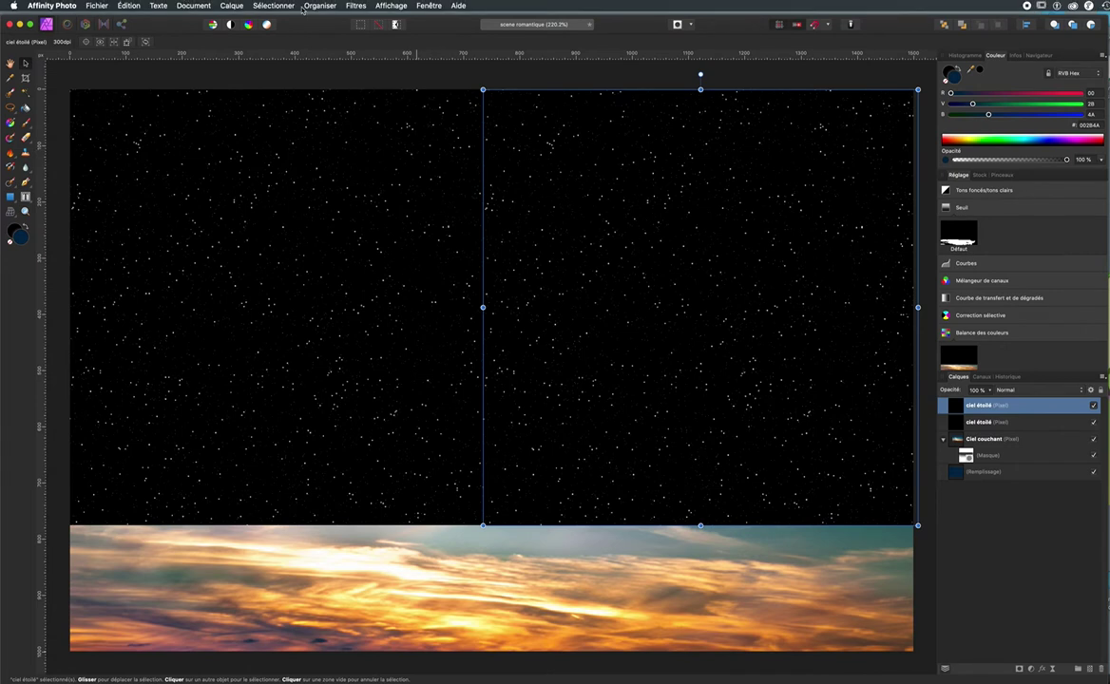
click(231, 6)
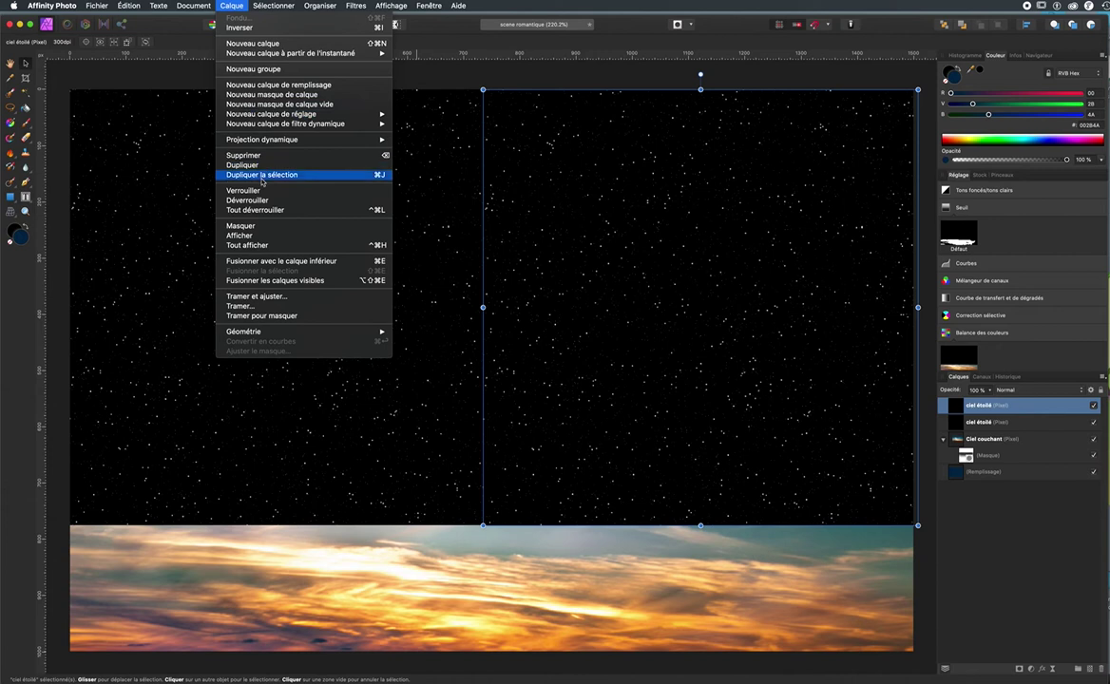
click(266, 261)
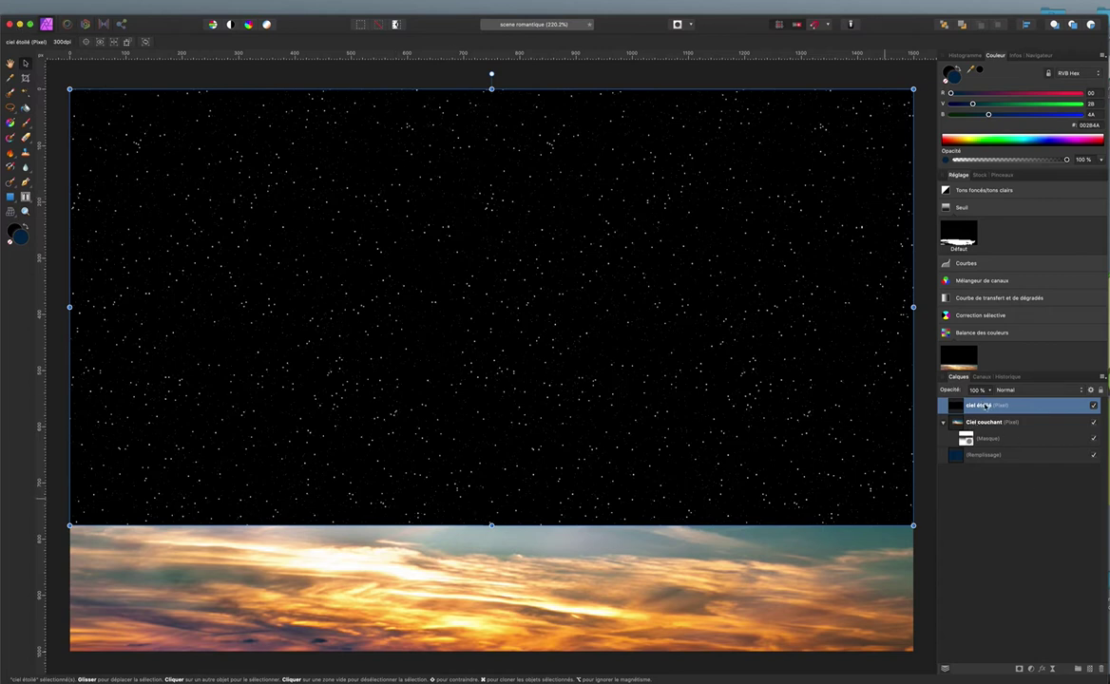
Step: Add a mask to the merged ciel étoilé layer and give it a linear gradient fill
click(1017, 671)
key(g)
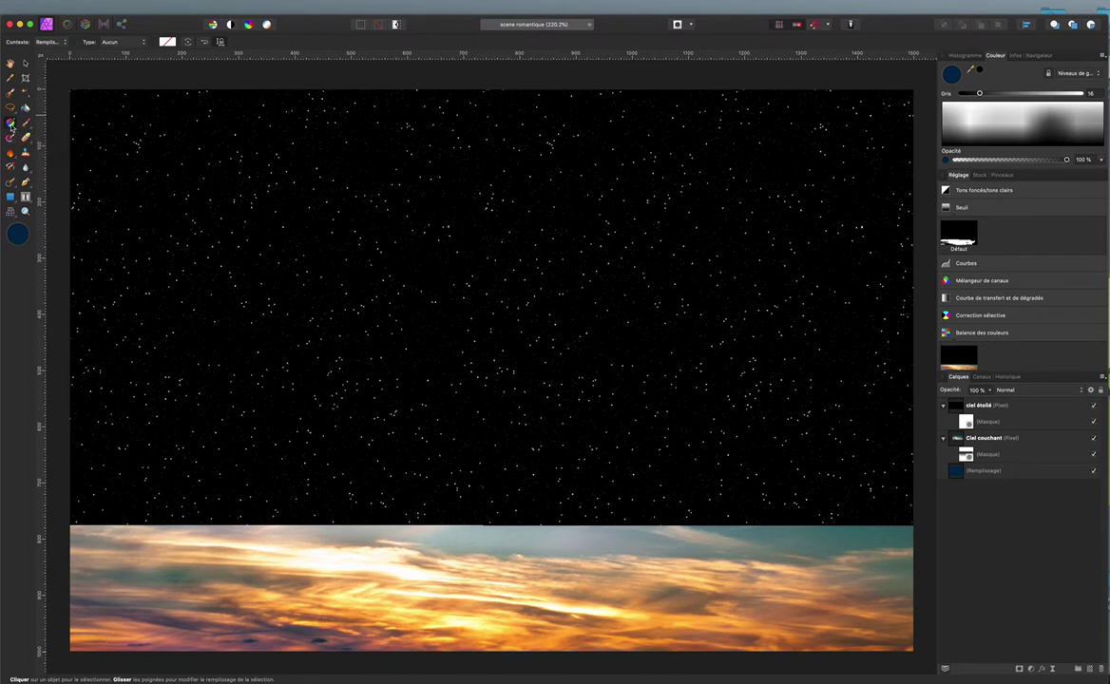
click(114, 42)
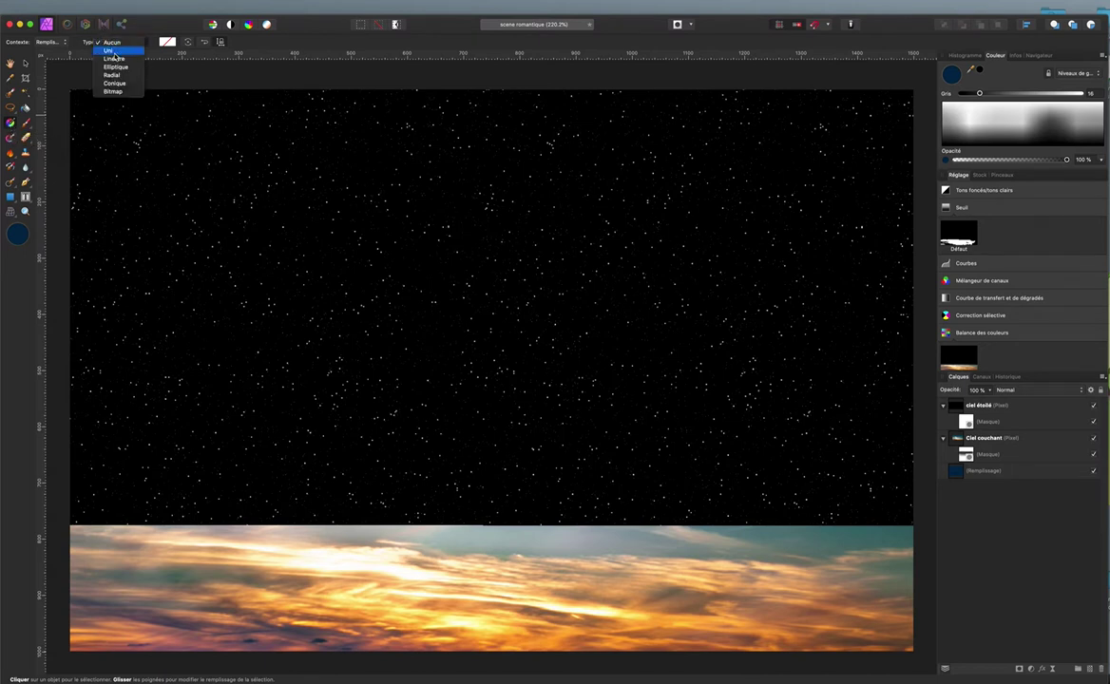
click(114, 59)
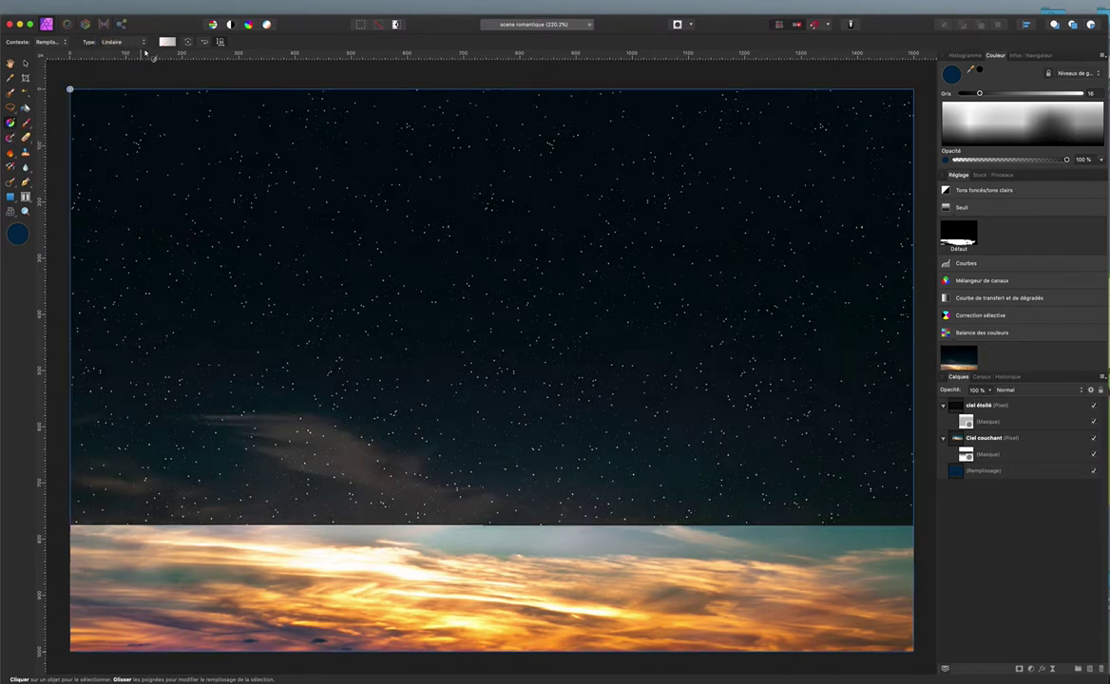
Step: Set the end colour of the star mask's gradient to black
click(168, 43)
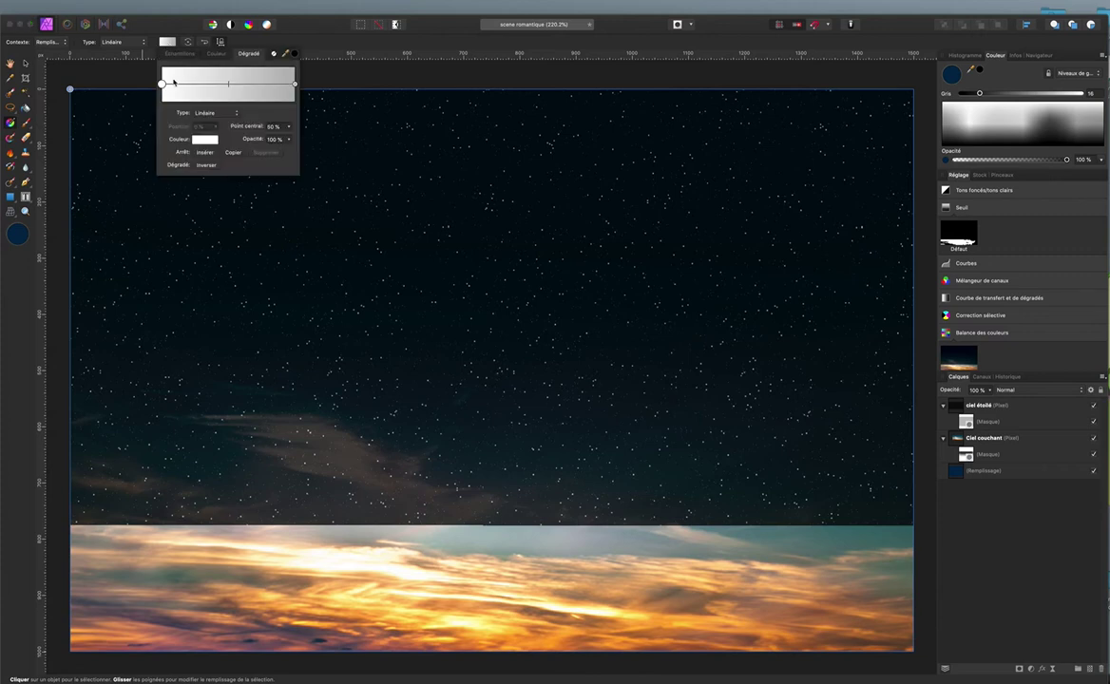
click(295, 84)
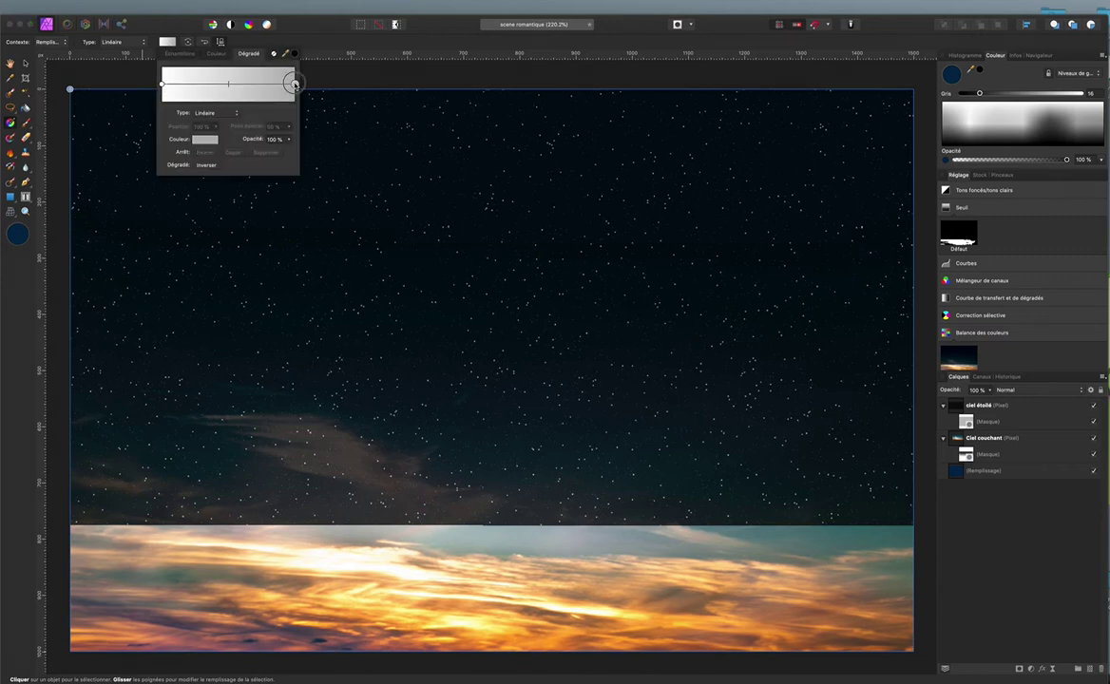
click(980, 71)
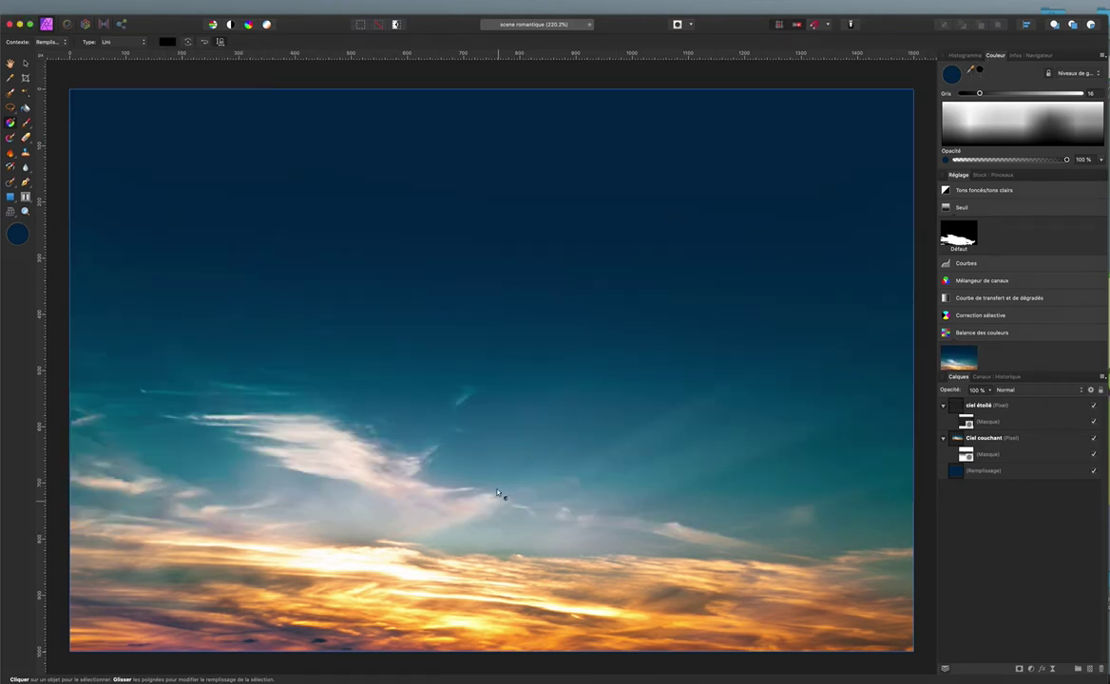
Step: Draw the star mask's linear gradient vertically down the middle of the canvas, from about 275 px to about 710 px
click(493, 282)
drag(493, 282, 484, 165)
drag(490, 241, 484, 290)
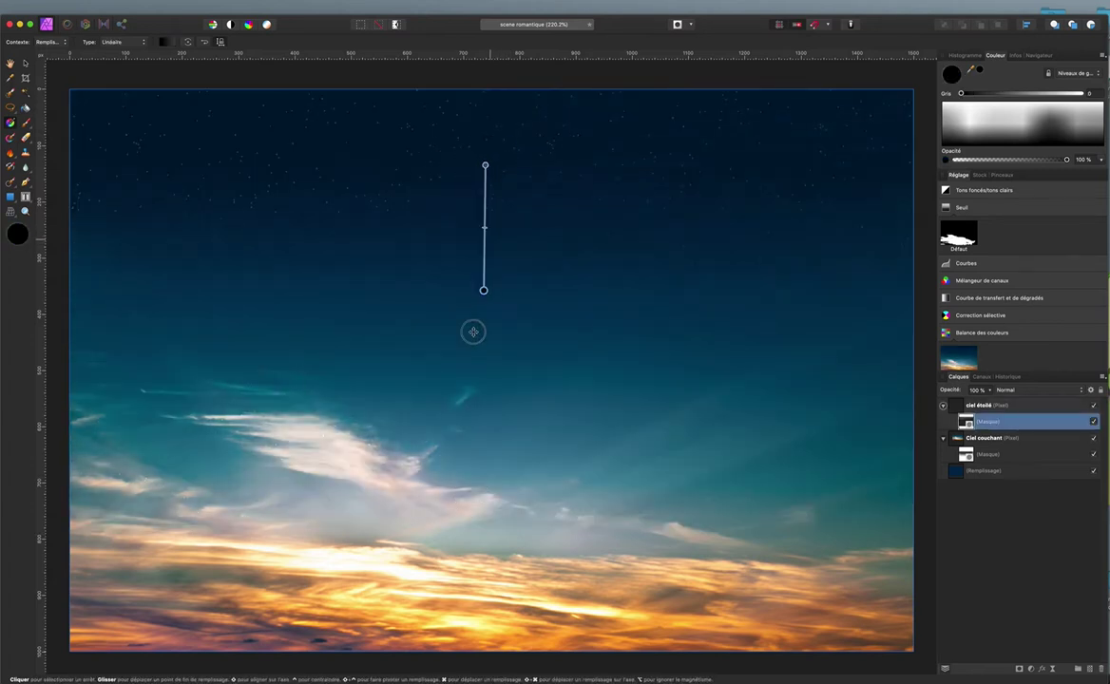
drag(474, 332, 484, 528)
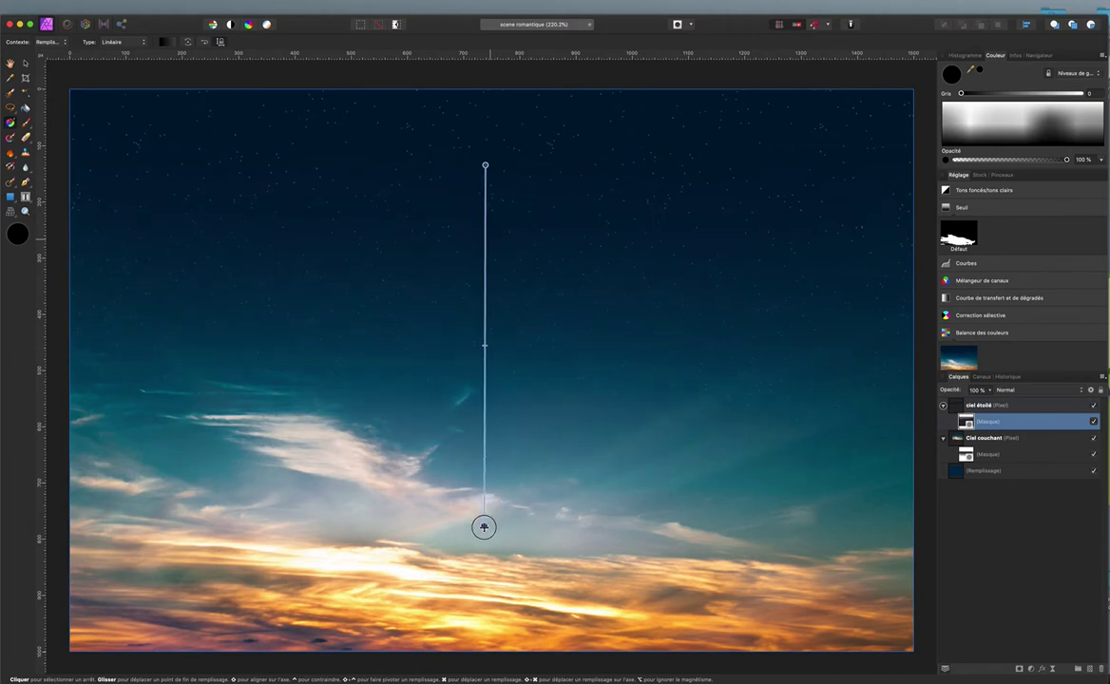
drag(485, 166, 480, 244)
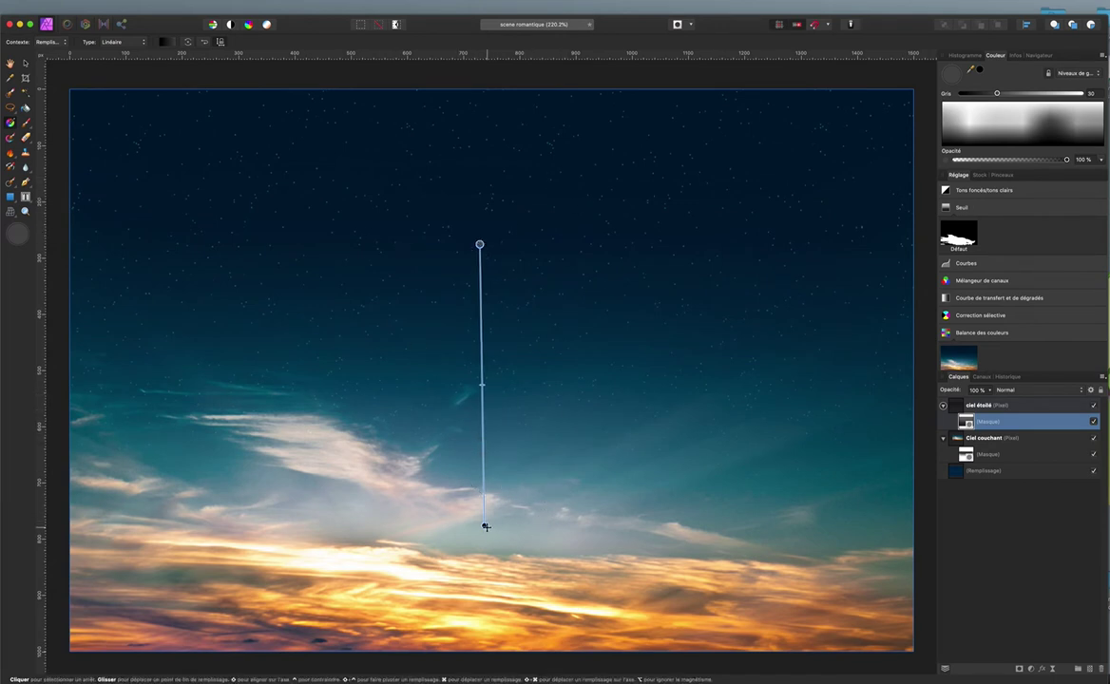
drag(484, 524, 485, 490)
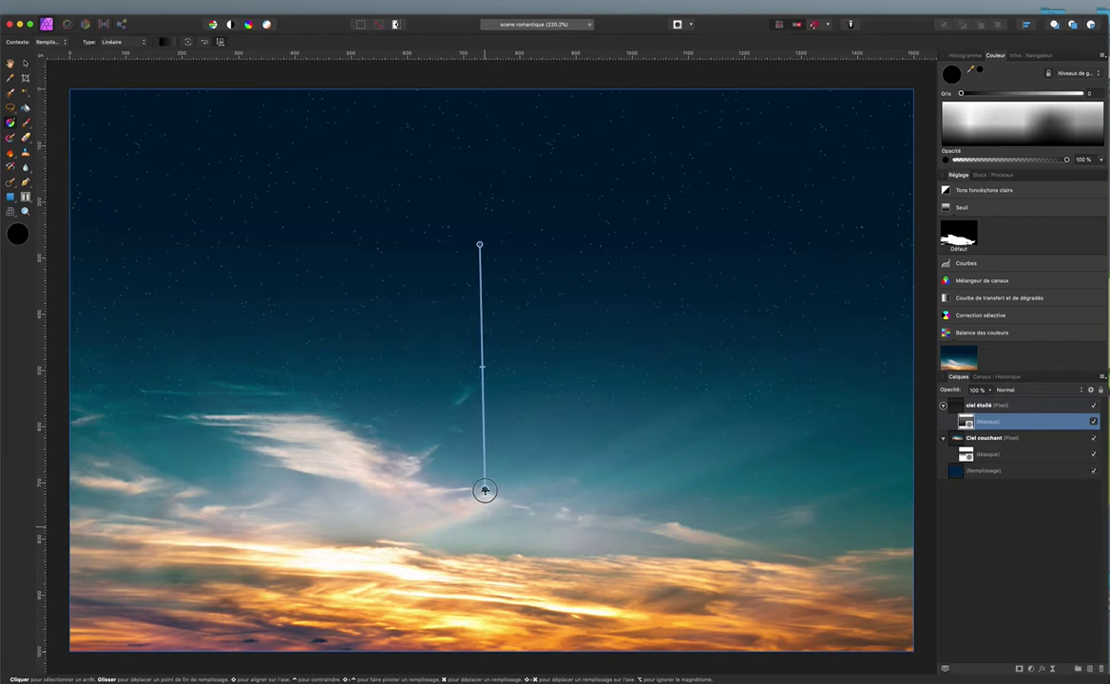
Step: Set the upper stop of the star mask's gradient to white, grey value 100, and leave the gradient tool
click(480, 244)
drag(996, 94, 1081, 94)
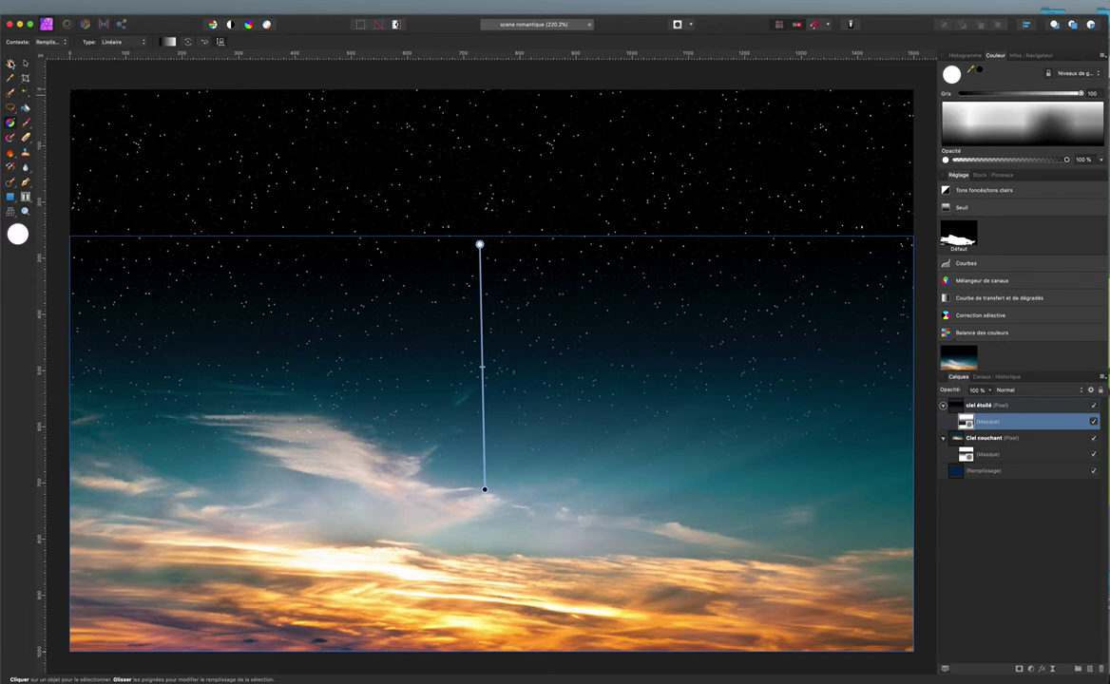
click(11, 63)
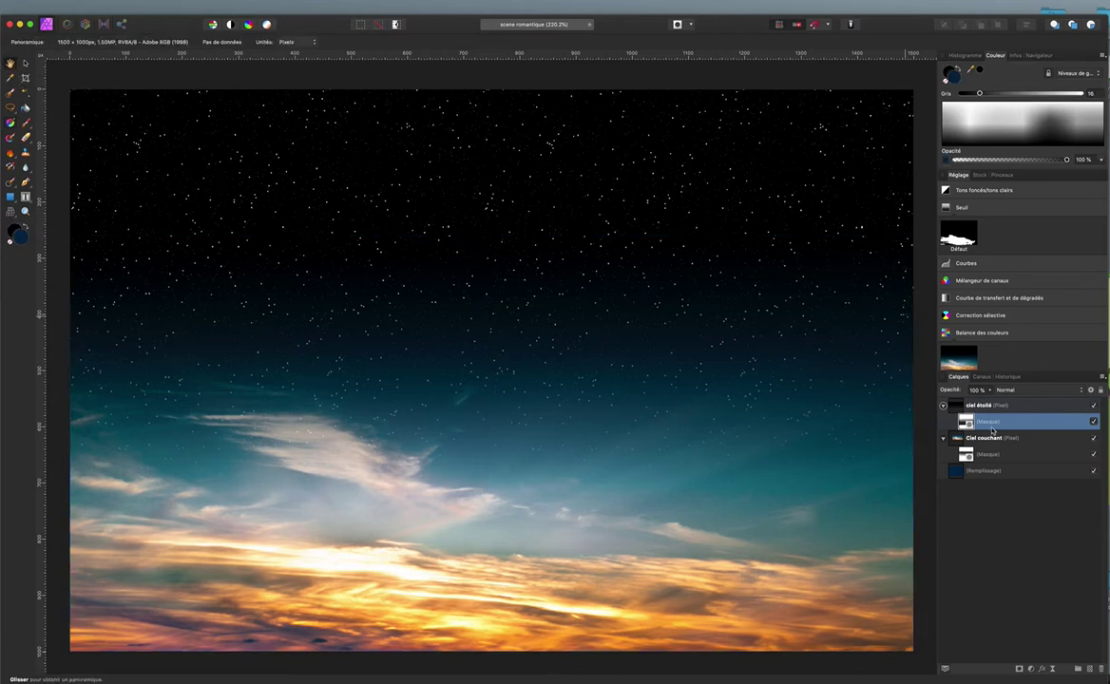
Step: Set the blend mode of the ciel étoilé layer to Éclaircir
click(1022, 409)
click(1028, 392)
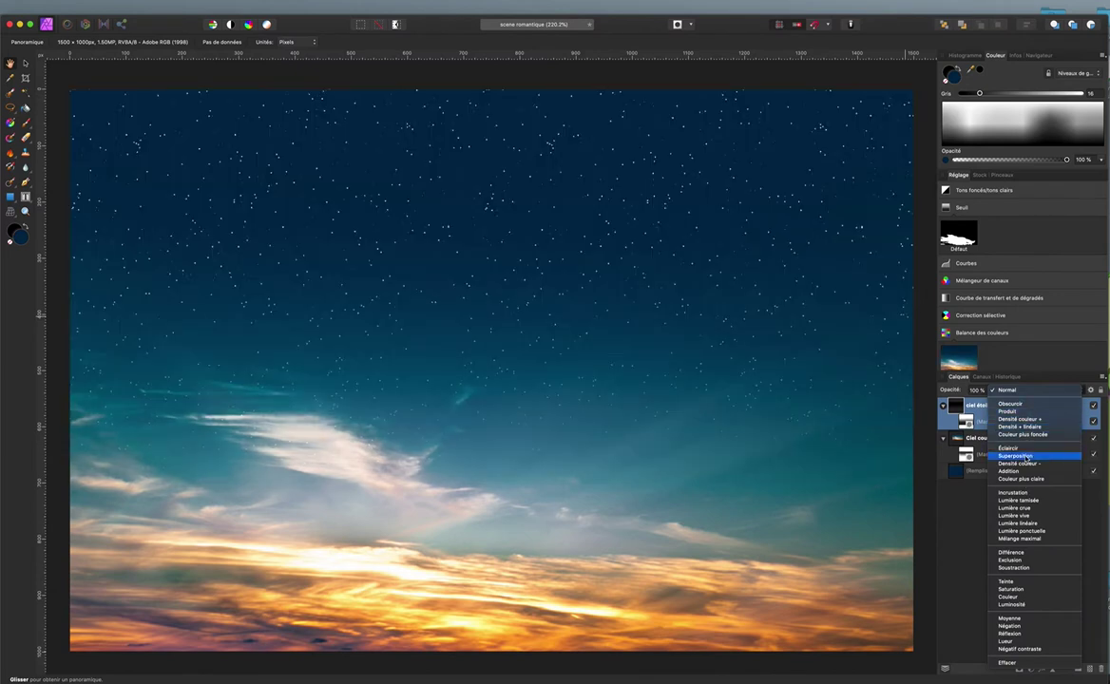
click(1025, 448)
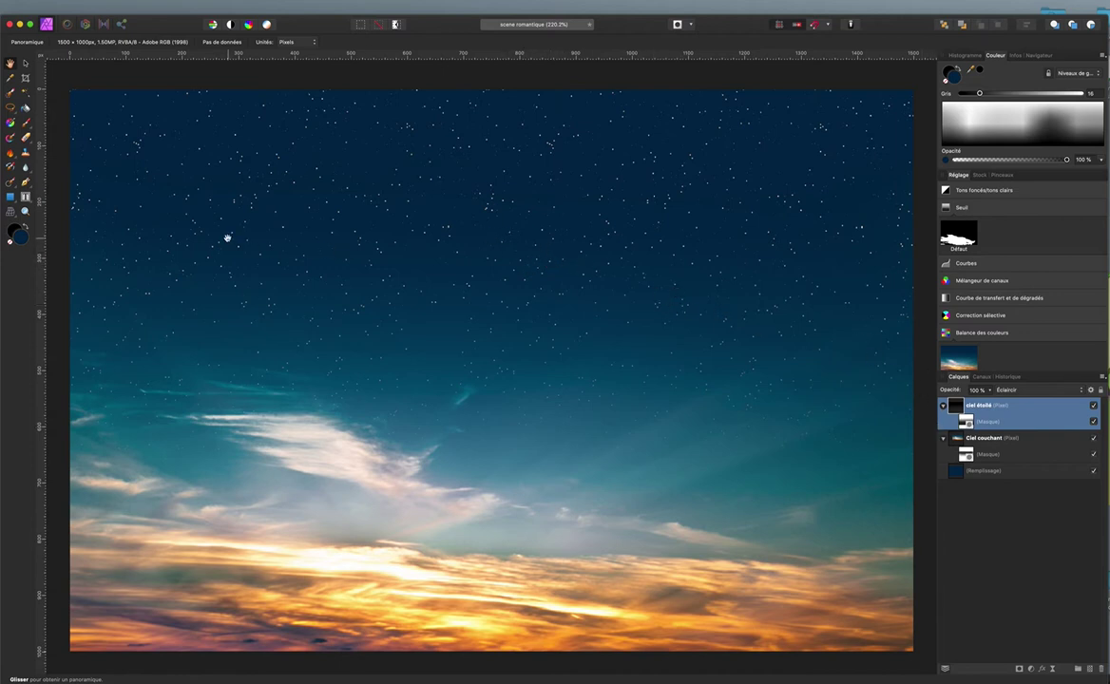
scroll(421, 334, down, 3)
scroll(421, 335, up, 2)
scroll(420, 338, up, 2)
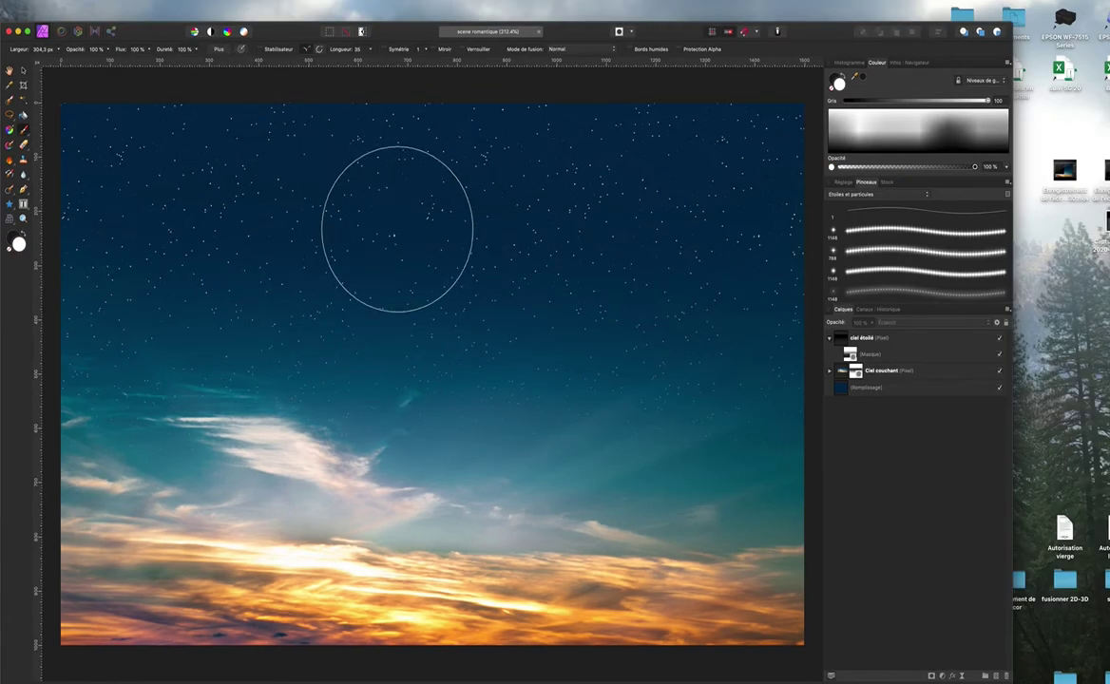
click(857, 195)
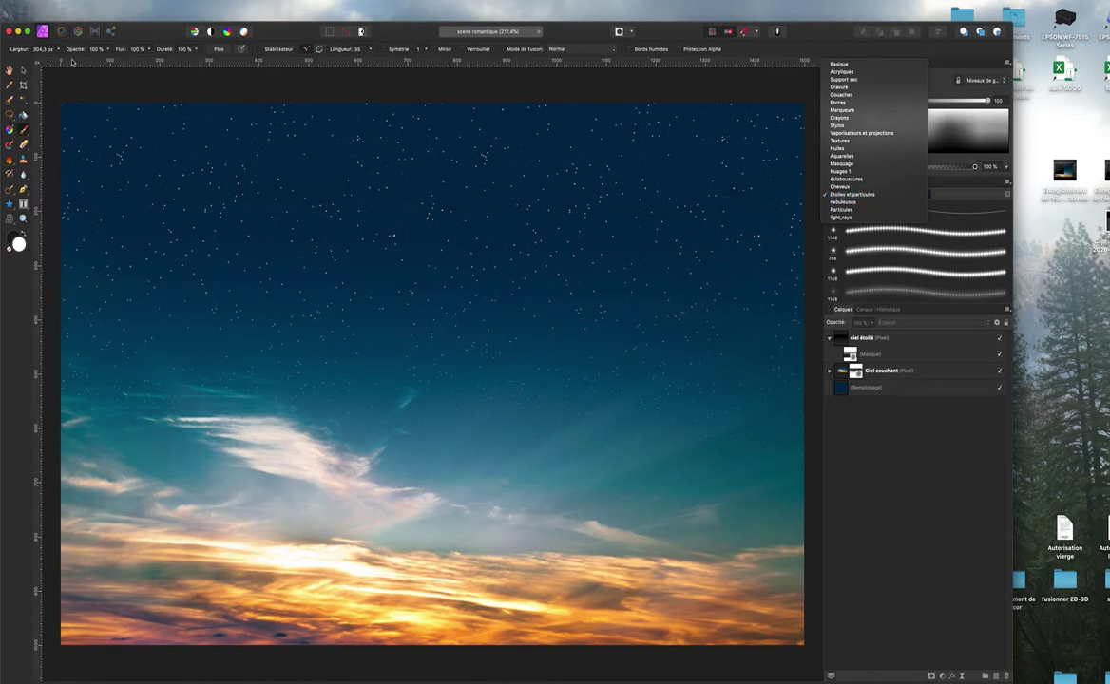
click(926, 468)
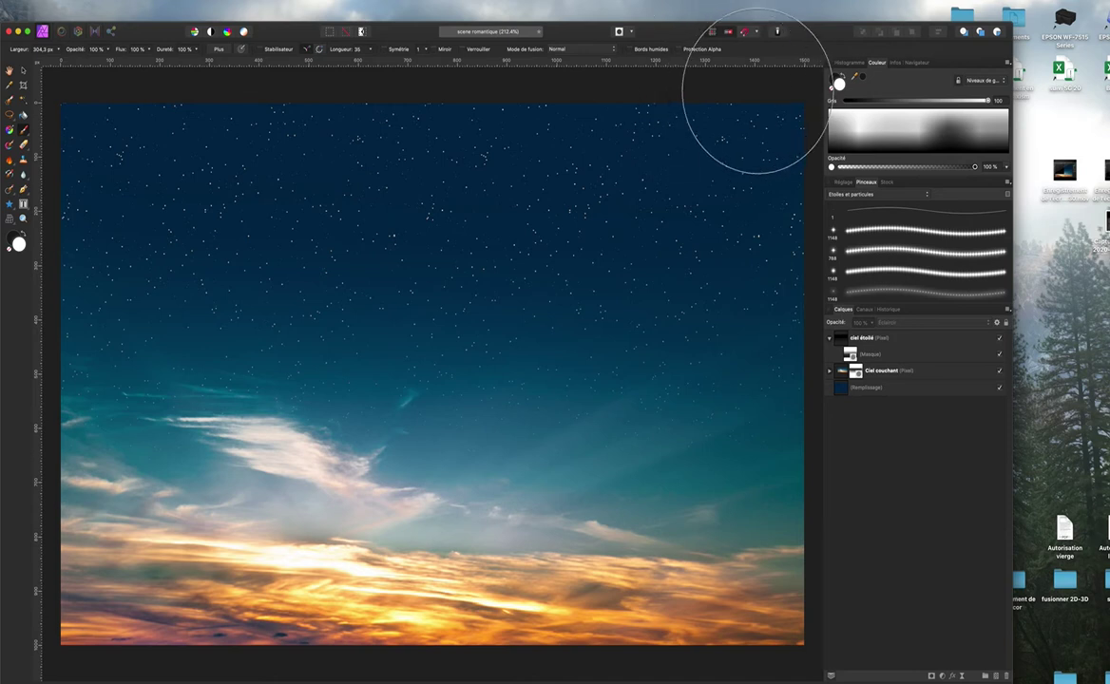
Step: Switch to a Finder window and open the Images folder inside the Scène romantique folder on the Desktop
mouse_move(14, 19)
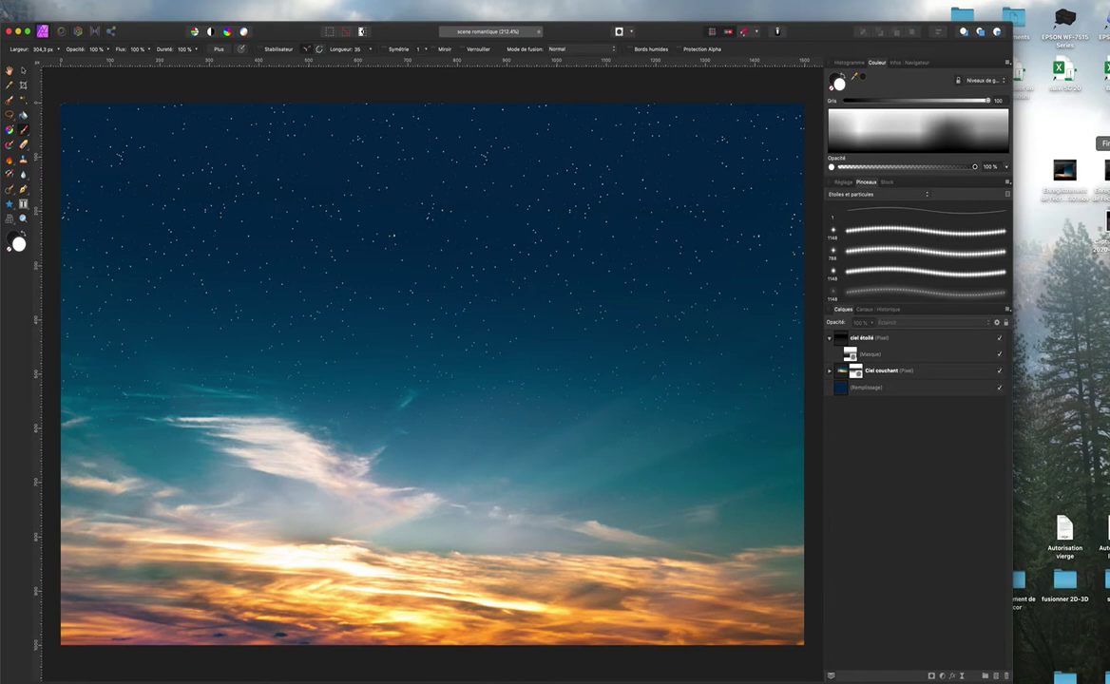
key(super+o)
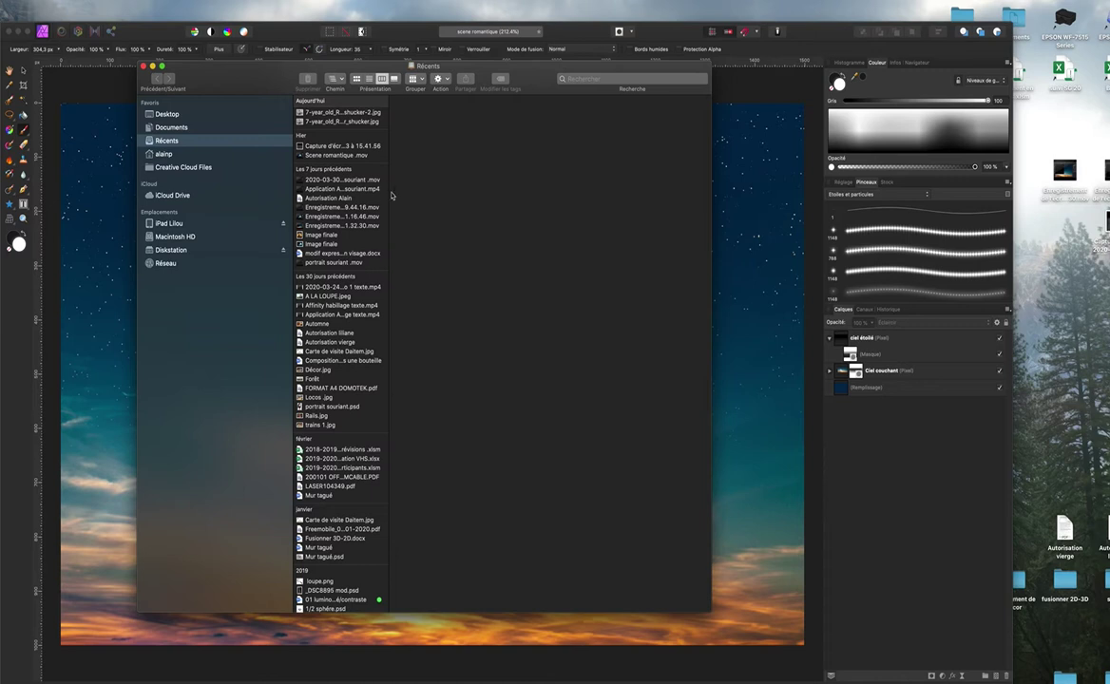
drag(390, 195, 514, 202)
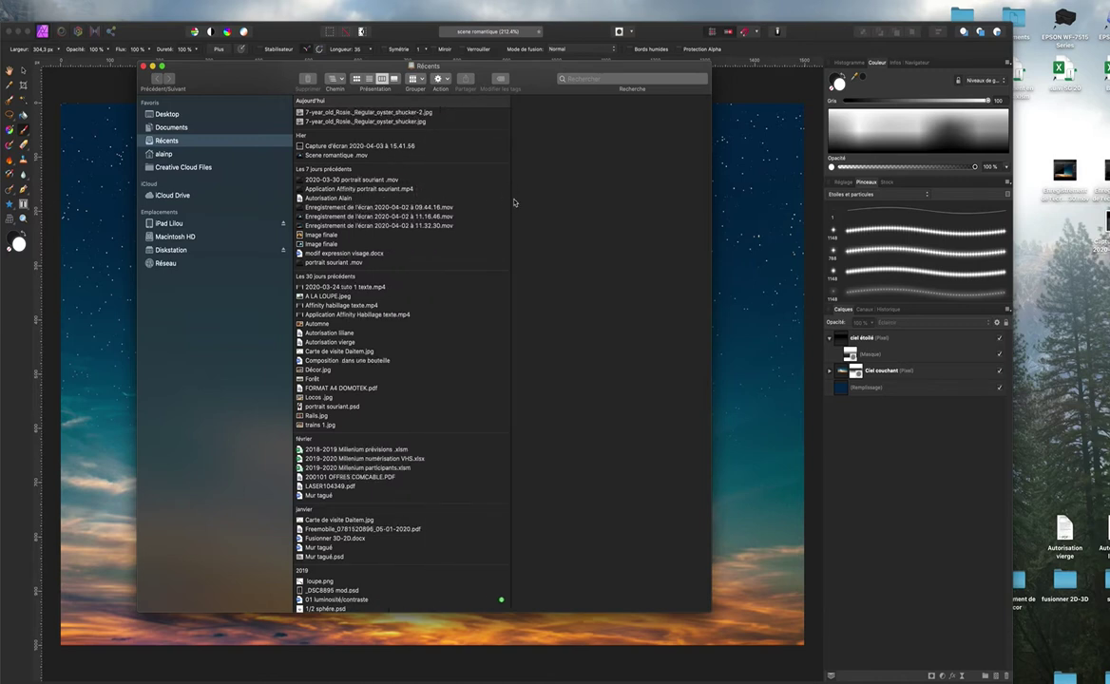
click(171, 115)
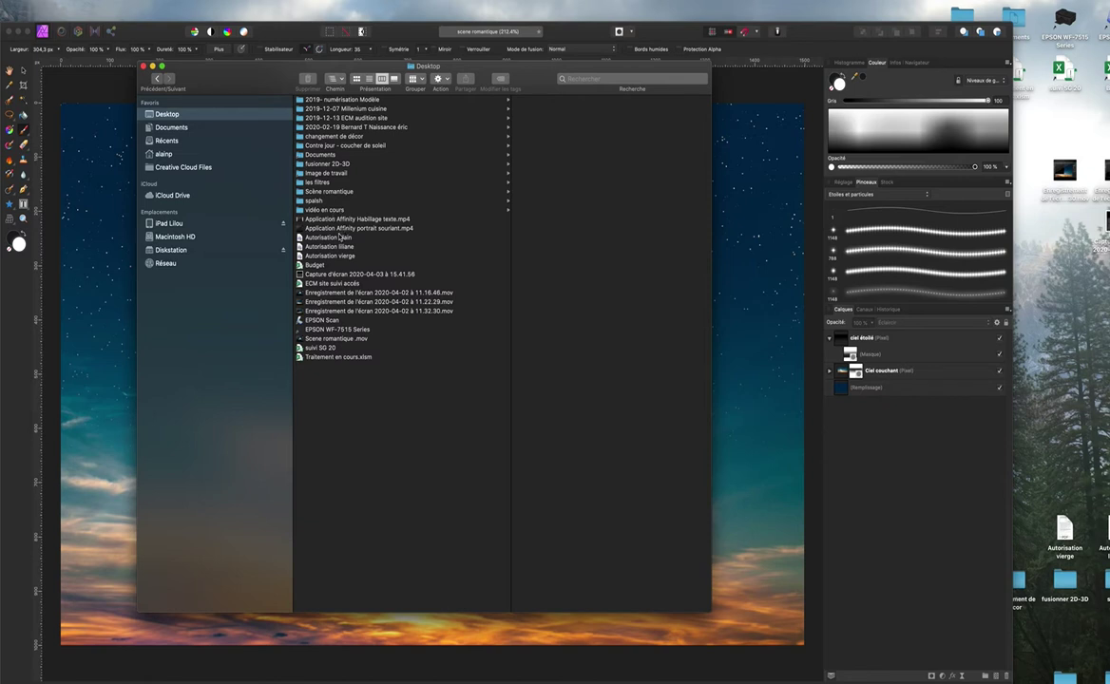
click(314, 191)
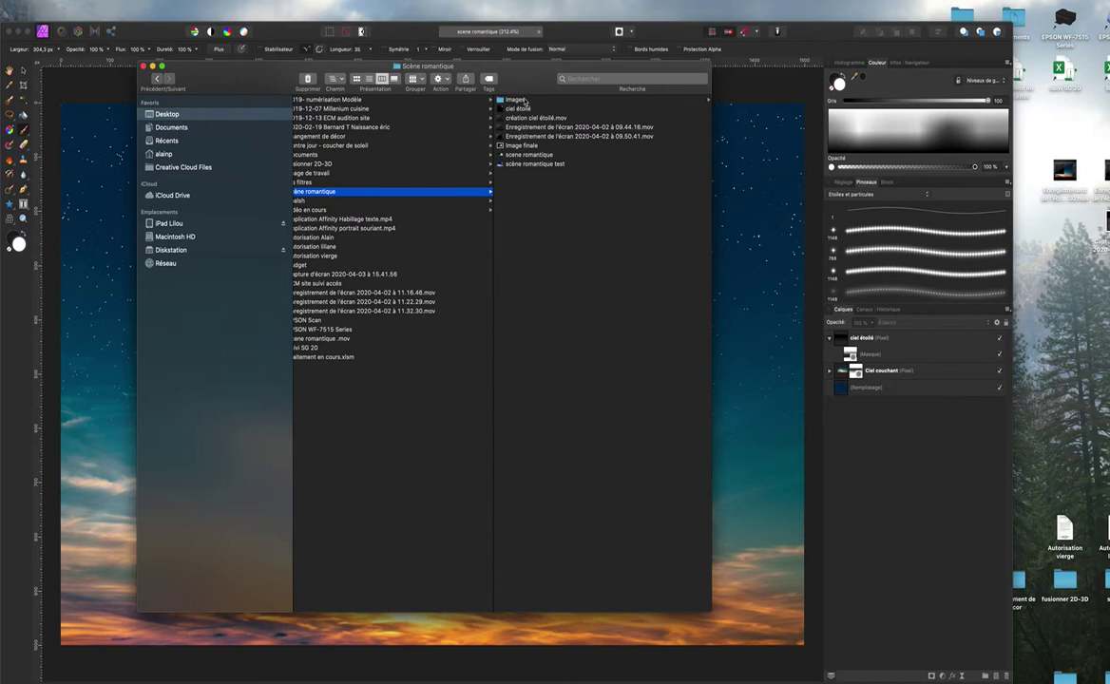
click(511, 99)
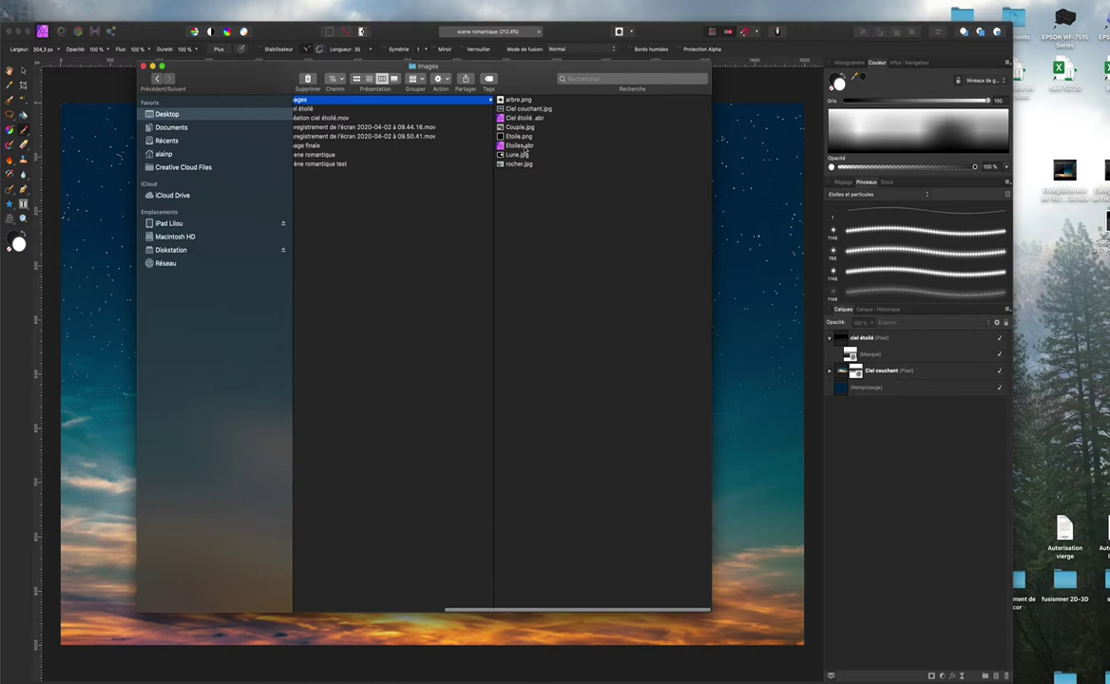
Step: Copy the Etoiles.abr brush file from the Images folder
scroll(532, 151, left, 3)
click(584, 146)
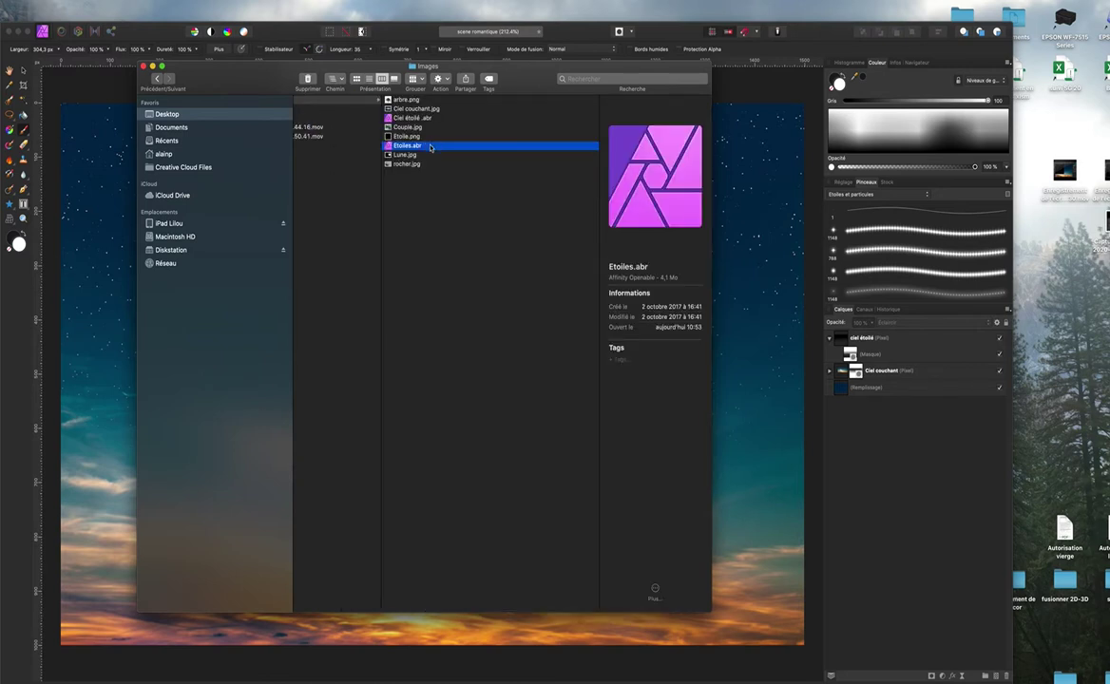
right_click(429, 145)
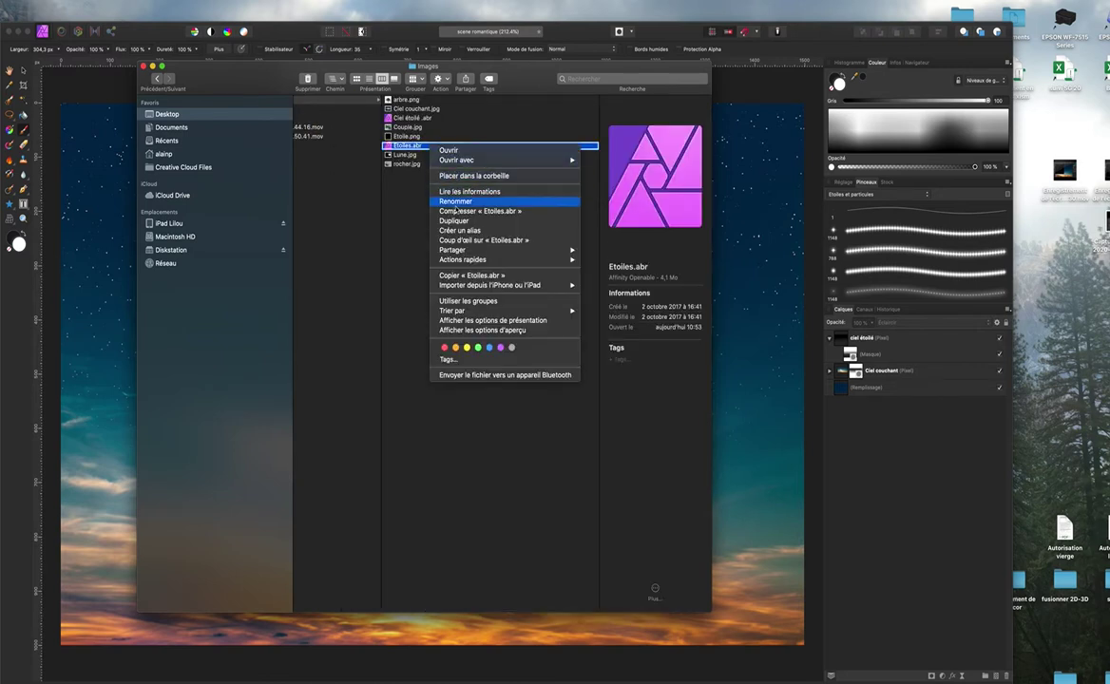
click(452, 276)
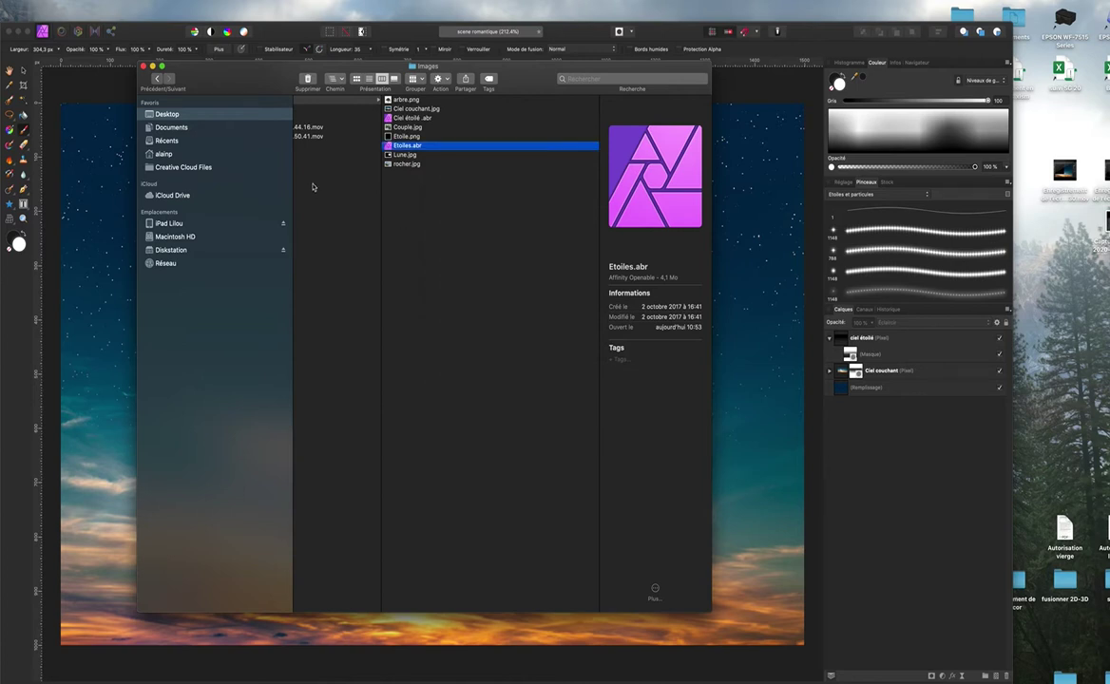
Step: Open the Espace folder in the home directory, under Bibliothèque, Adobe, Brosses
scroll(411, 198, left, 4)
scroll(412, 199, left, 5)
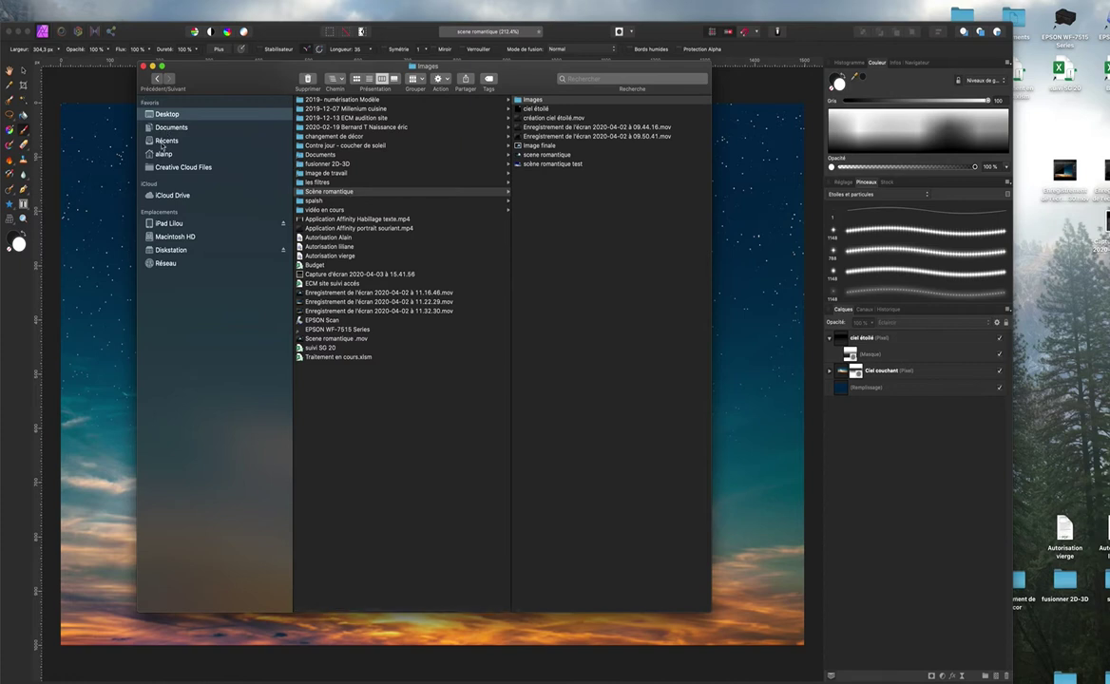
click(164, 154)
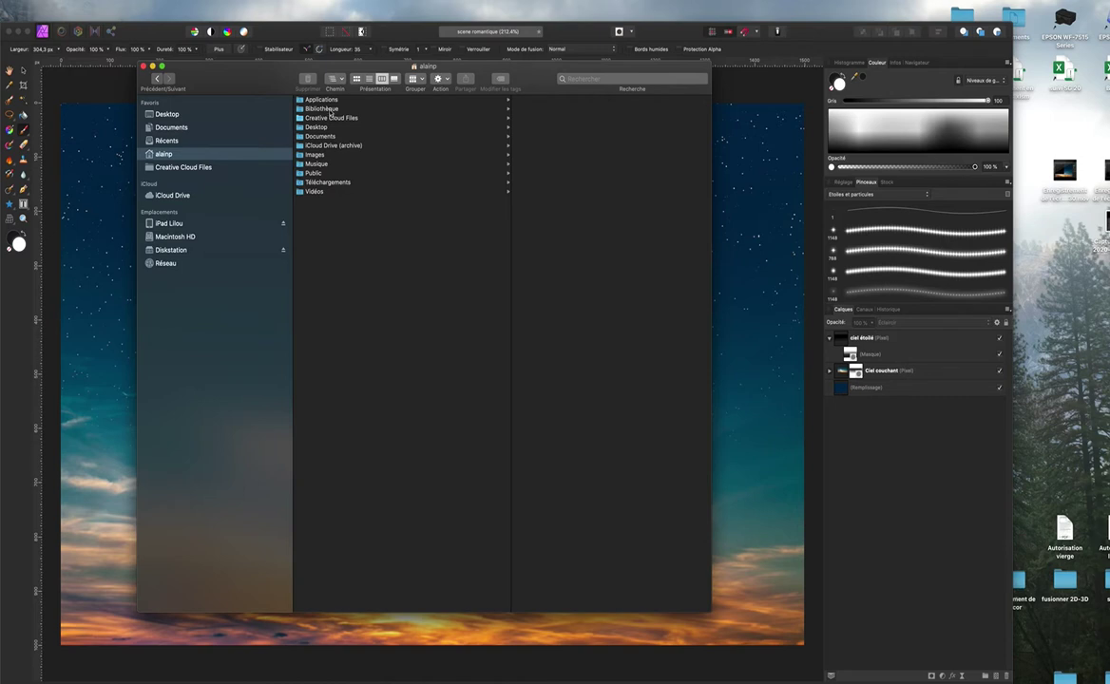
click(331, 109)
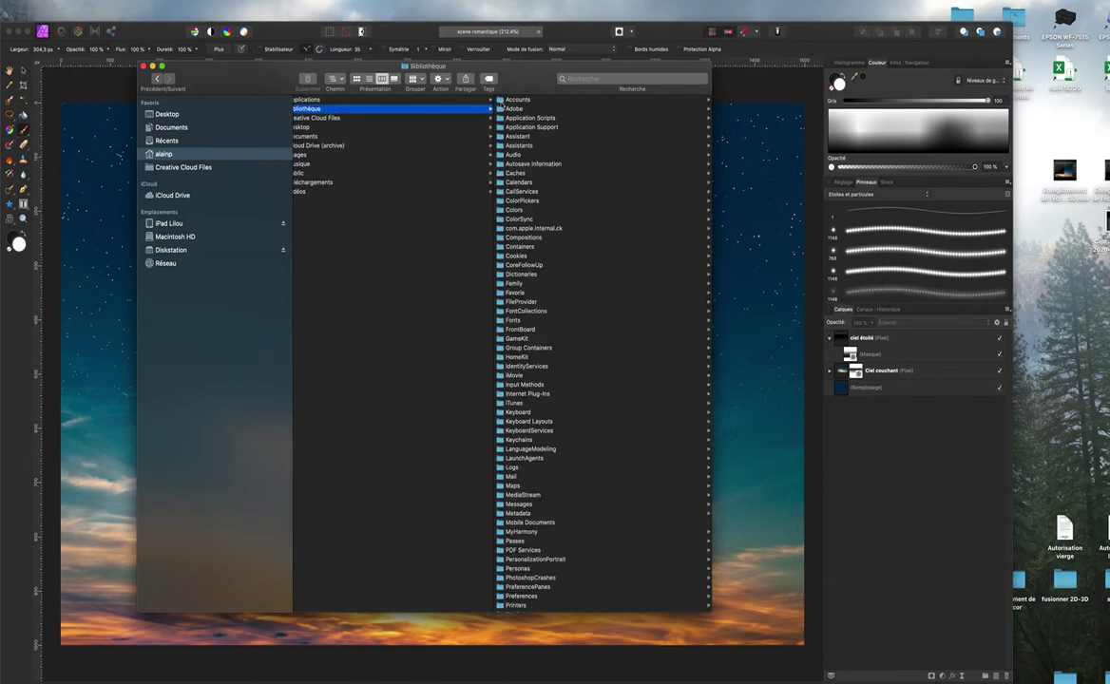
click(517, 109)
scroll(517, 111, left, 3)
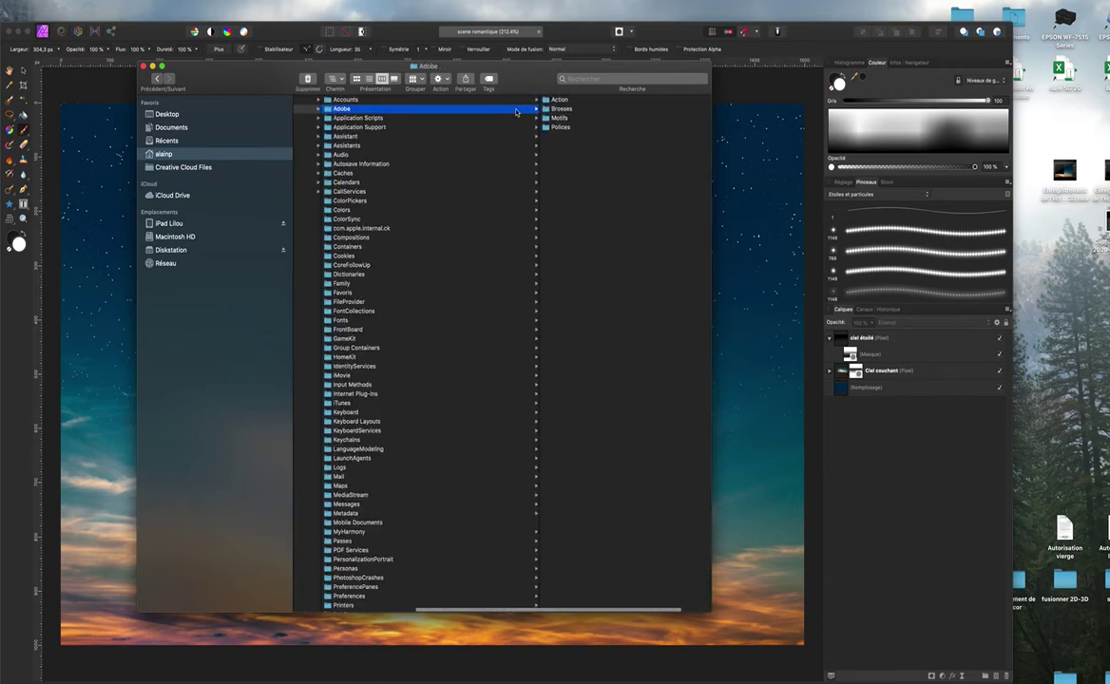
click(565, 110)
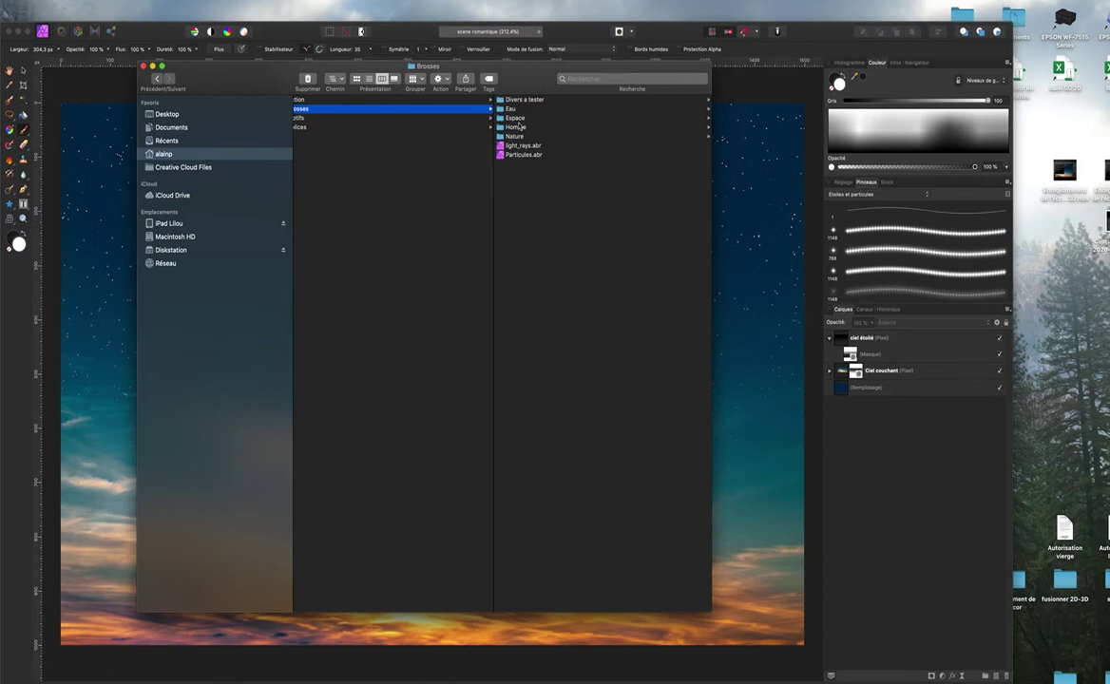
click(514, 118)
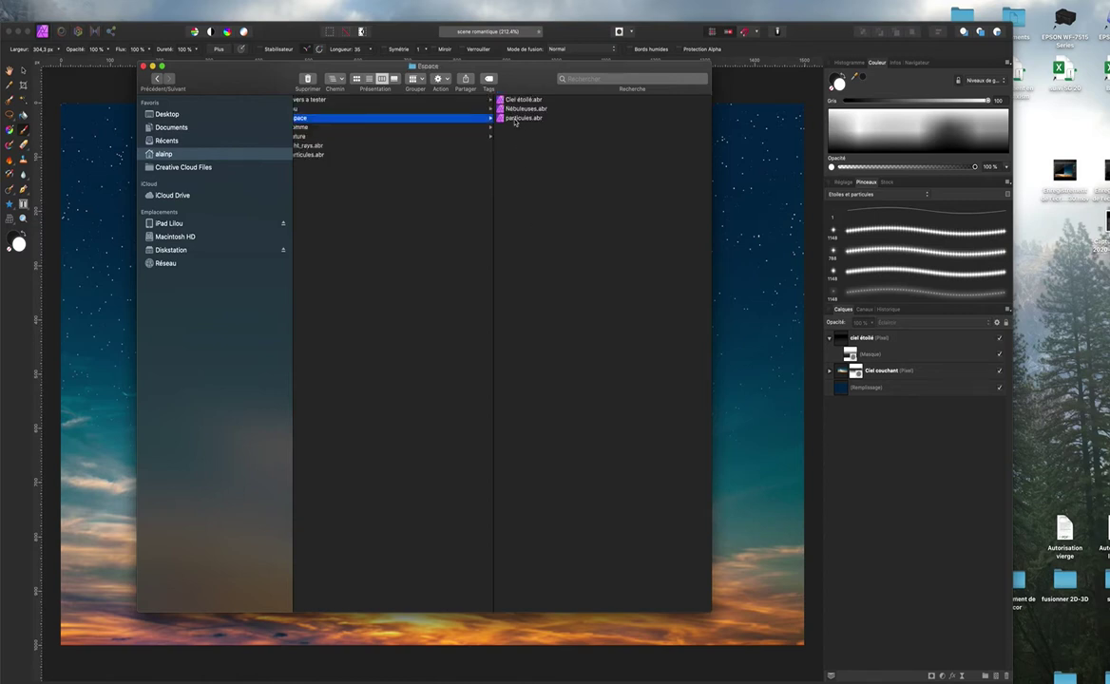
Step: Paste the copied Etoiles.abr file into the Espace brush folder and close the Finder window
right_click(522, 168)
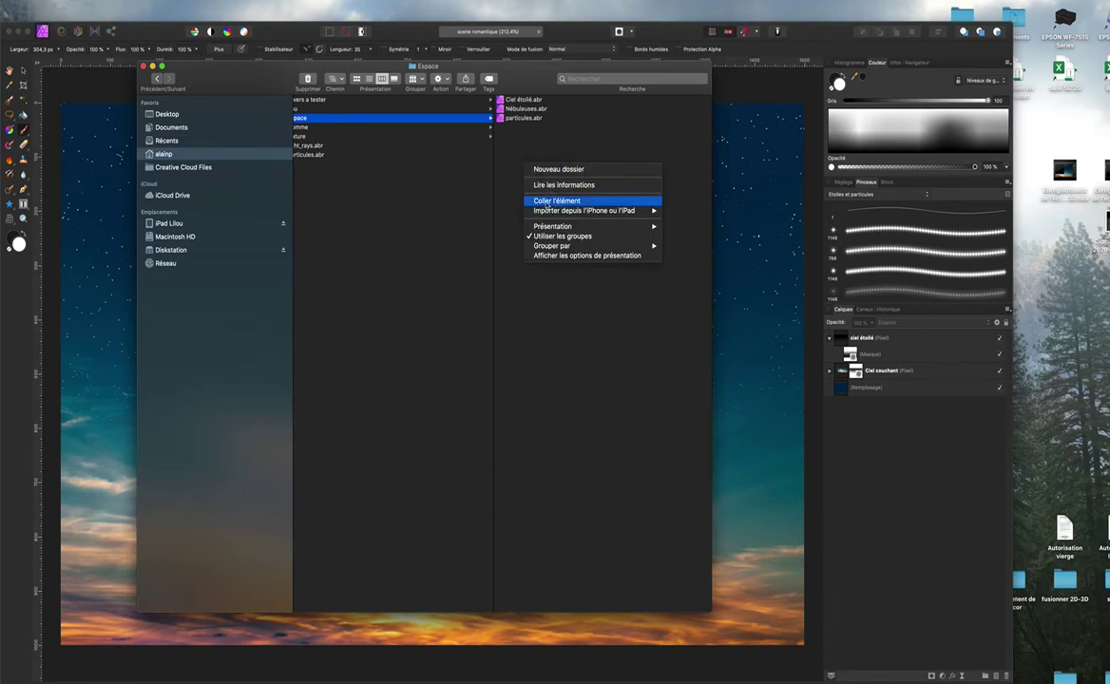
click(548, 202)
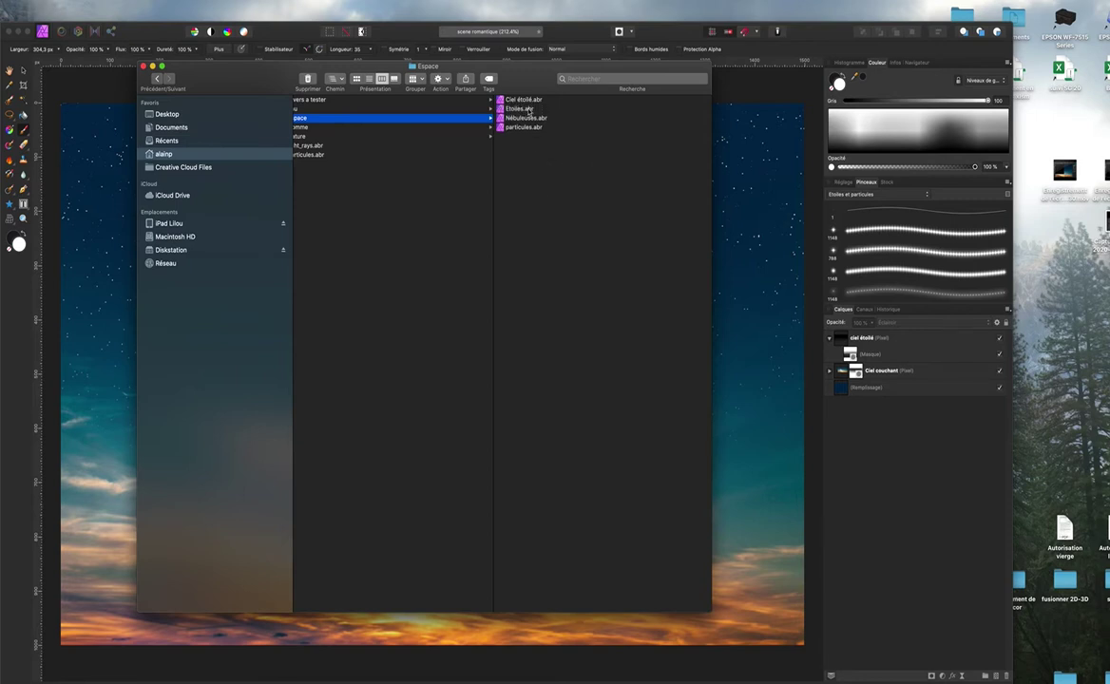
click(143, 67)
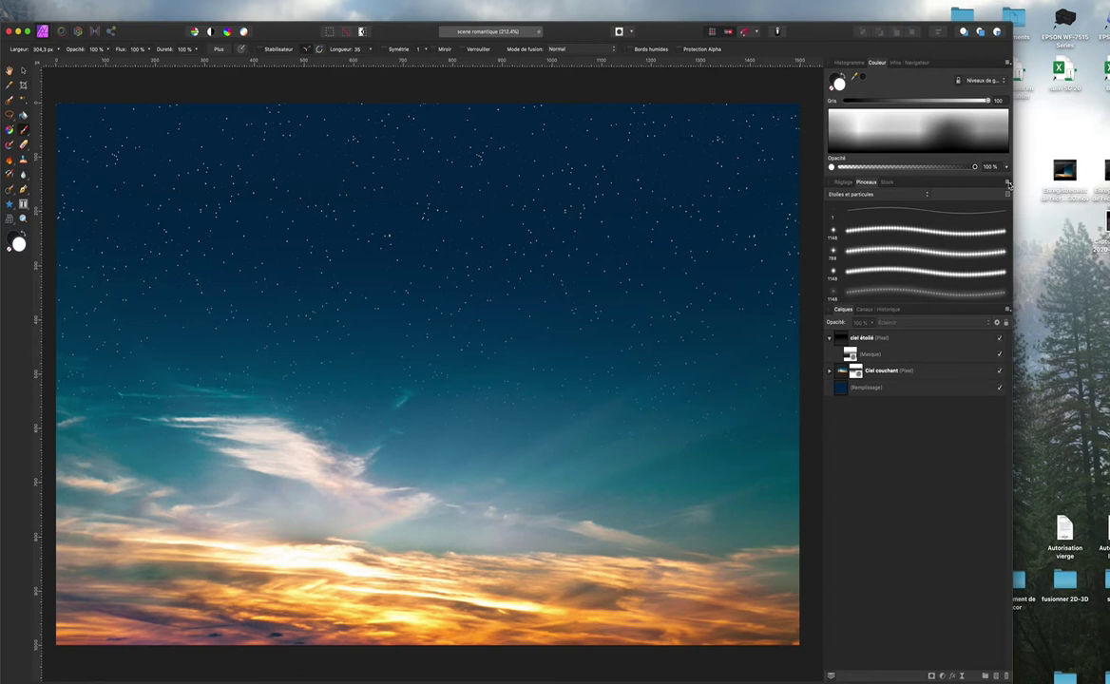
Step: Import the Etoiles.abr brush set from the Bibliothèque/Adobe/Brosses/Espace folder and acknowledge the import
click(1008, 182)
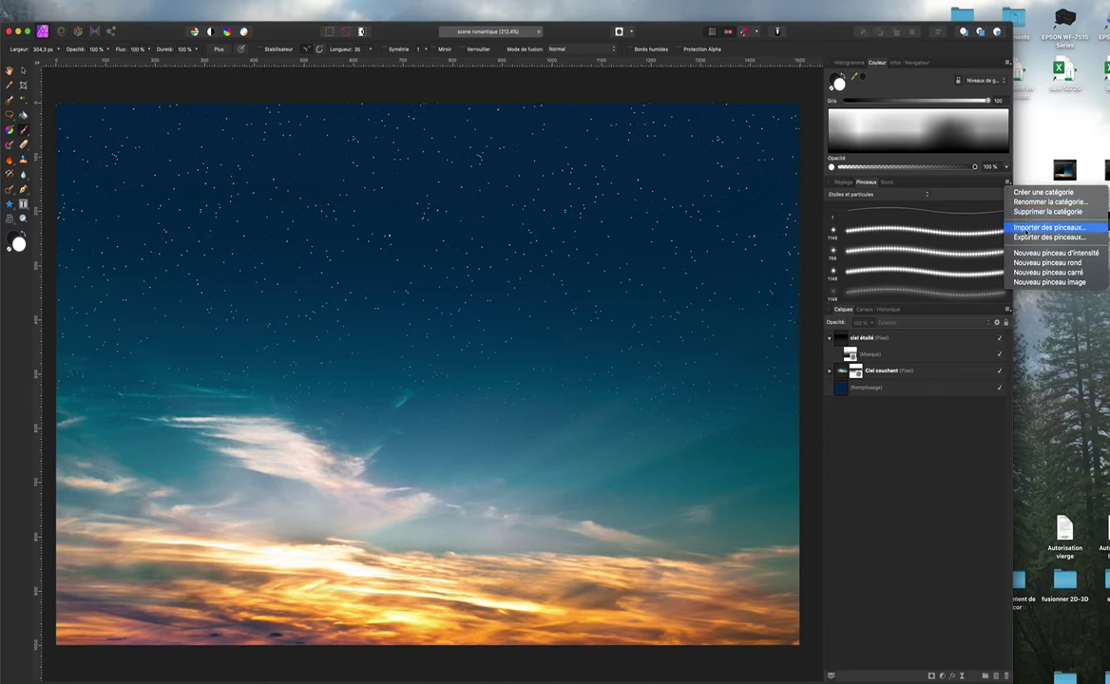
click(1048, 228)
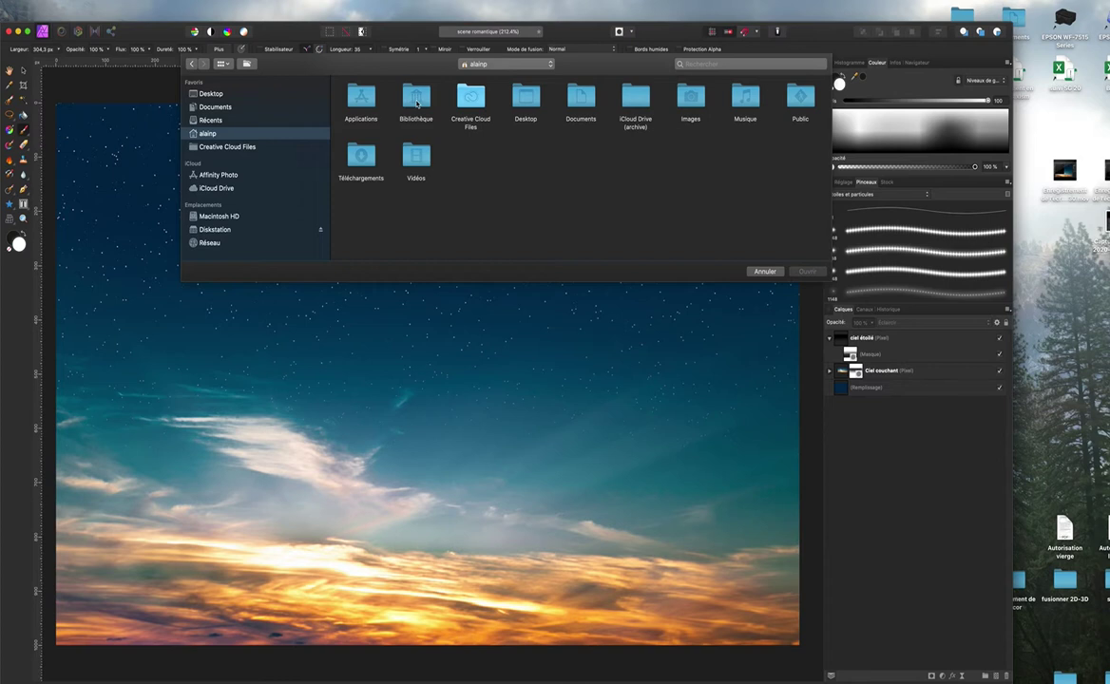
click(417, 100)
double_click(414, 103)
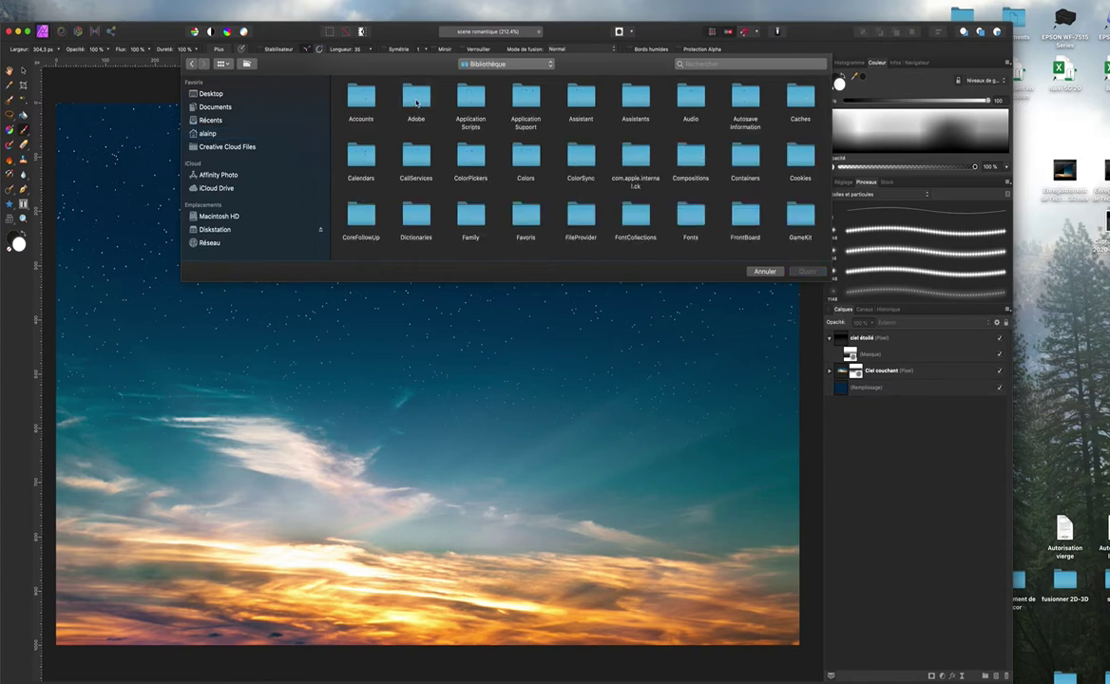
double_click(414, 102)
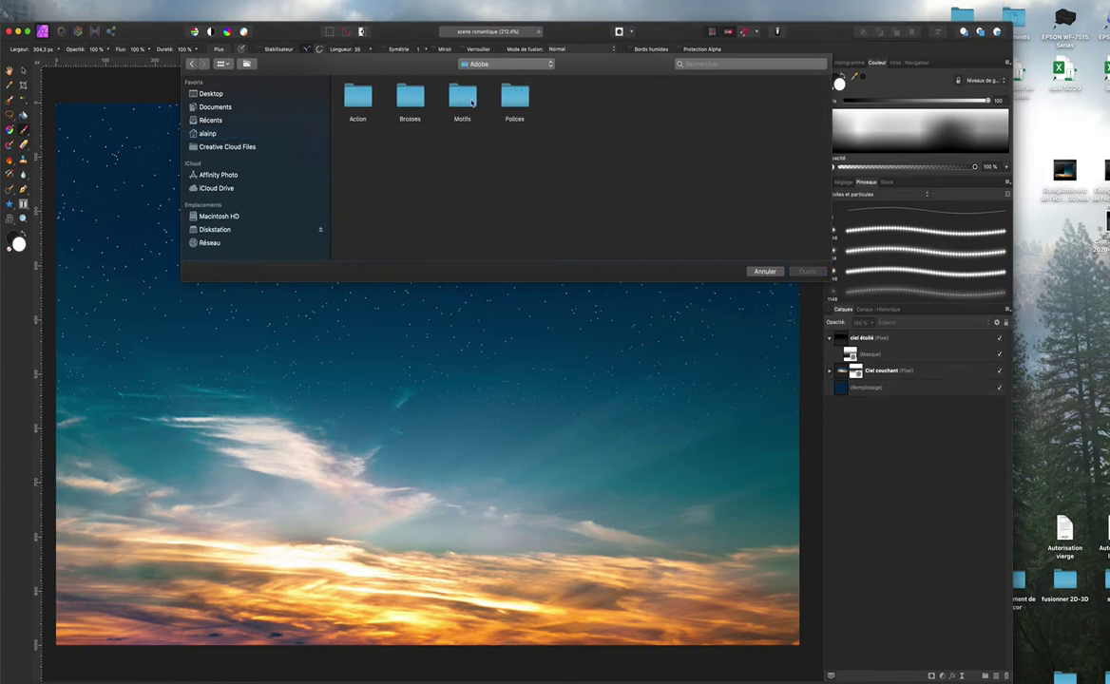
double_click(412, 100)
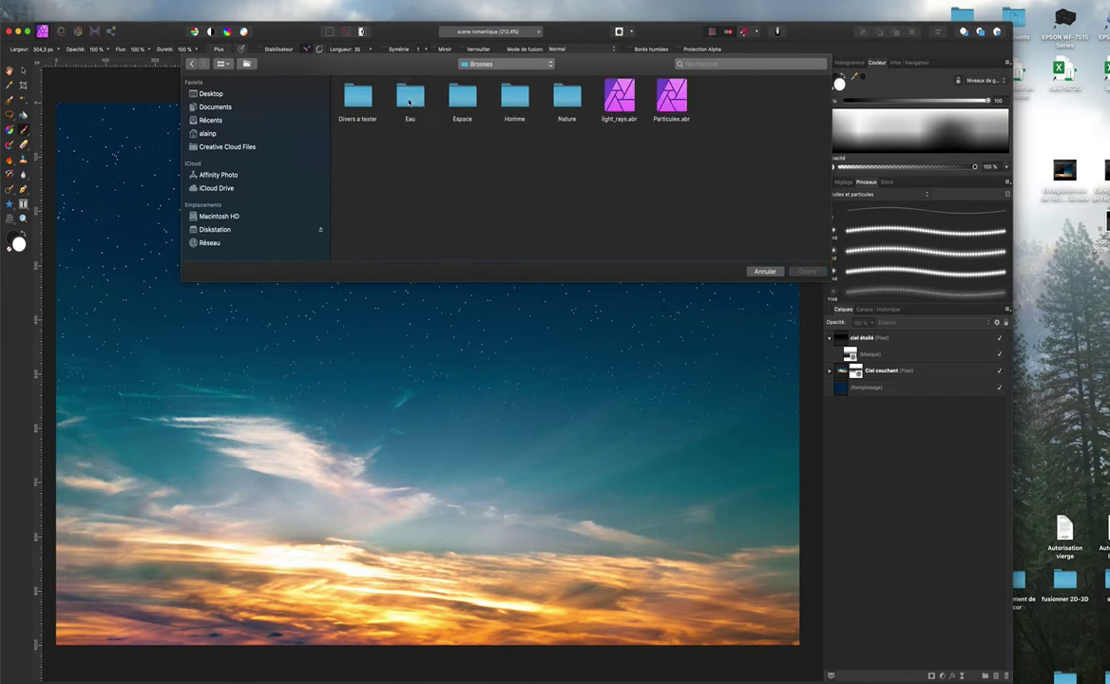
double_click(470, 98)
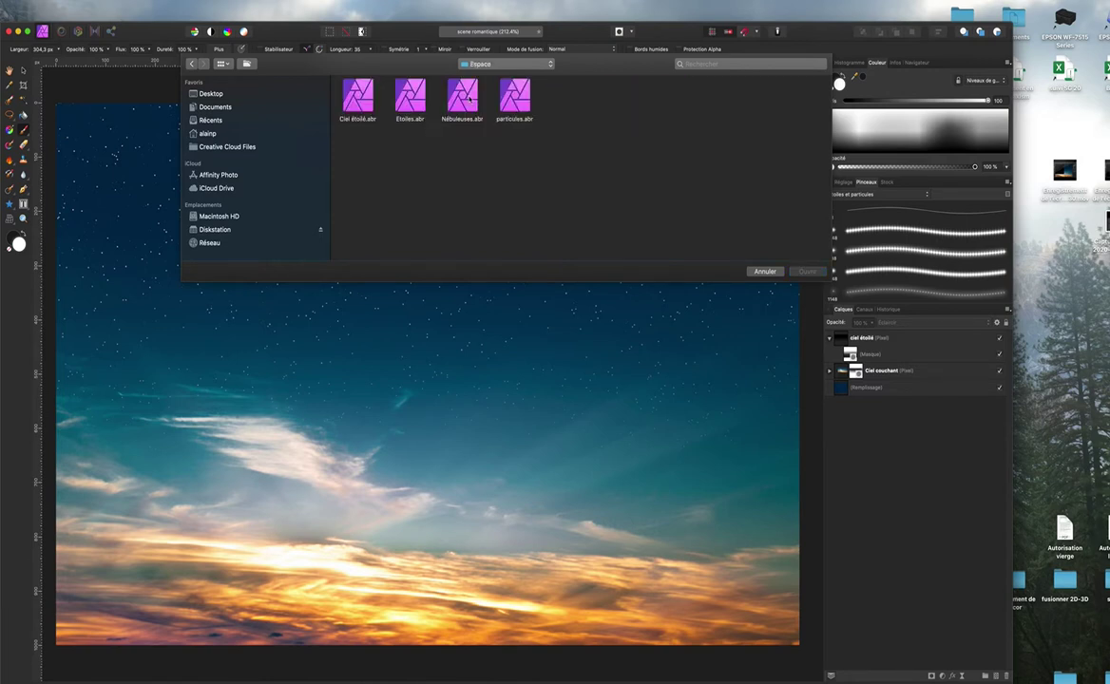
click(417, 106)
click(809, 272)
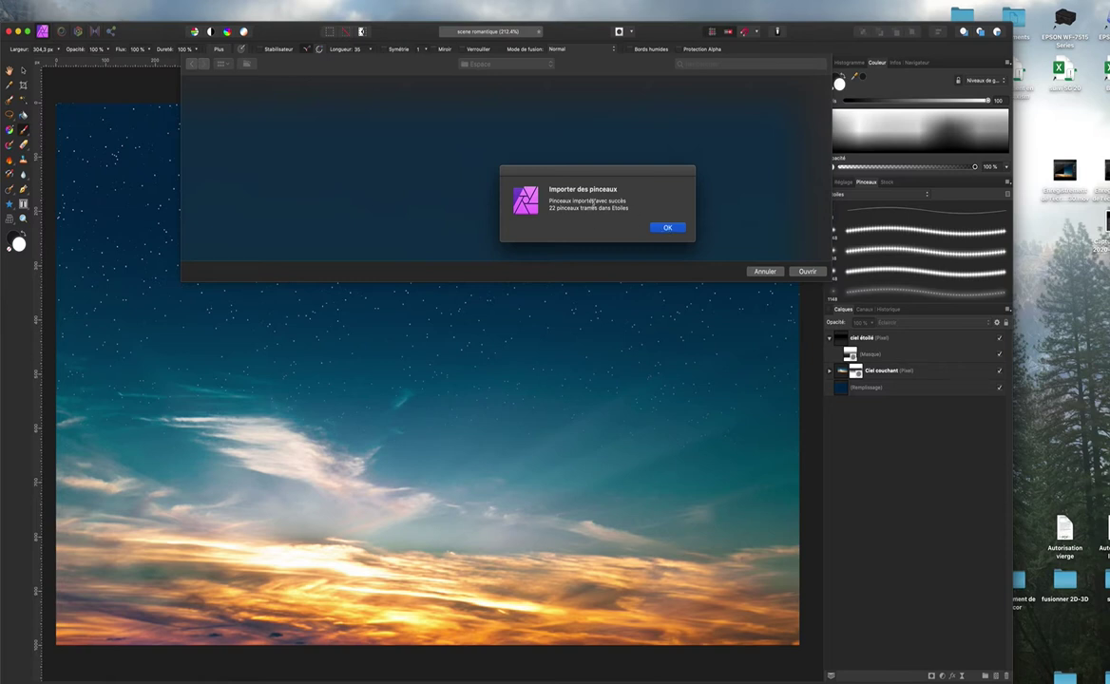
click(669, 228)
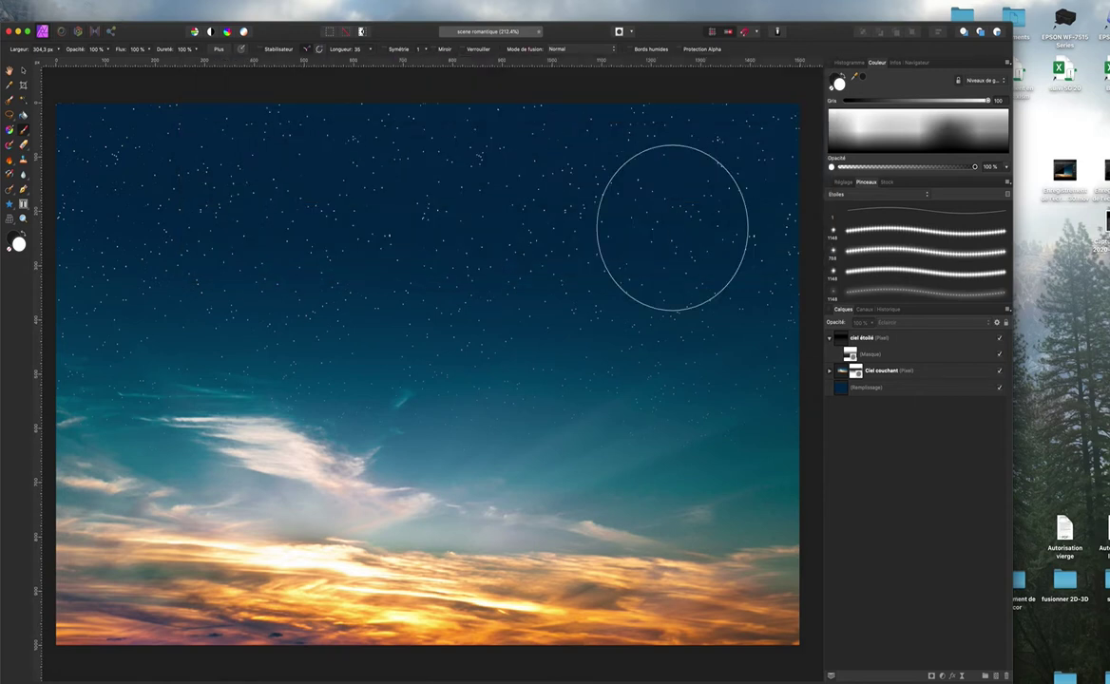
Step: Choose the first 1148 px star brush in the Etoiles category, reduce its width to about 271 px and paint a star in the upper sky
click(877, 194)
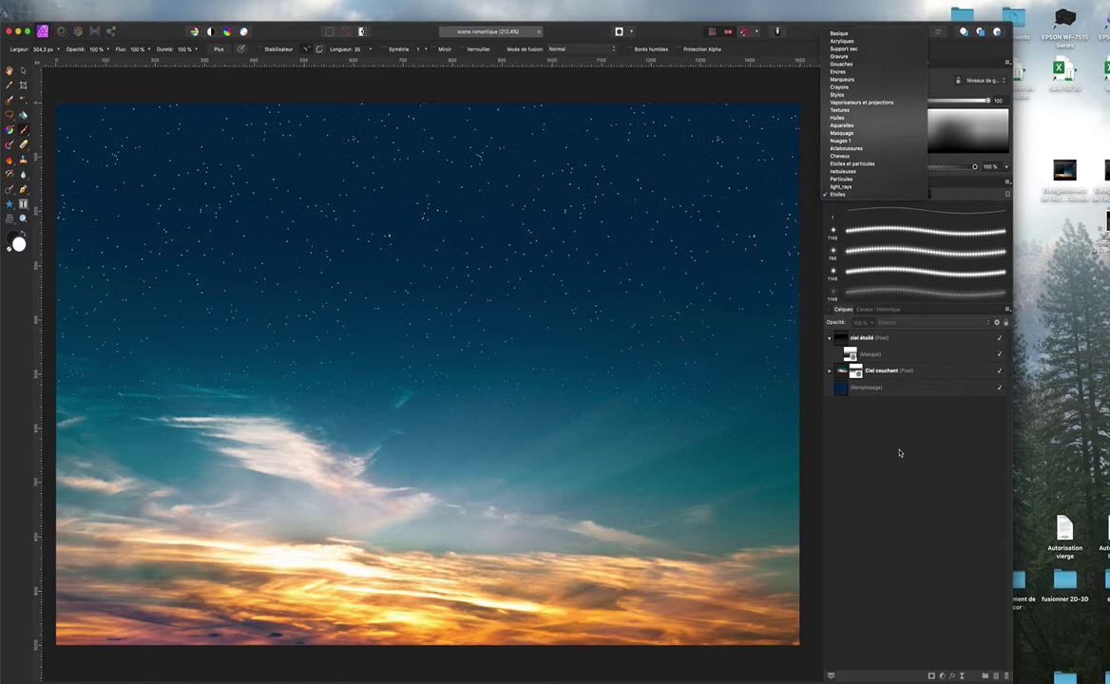
click(891, 228)
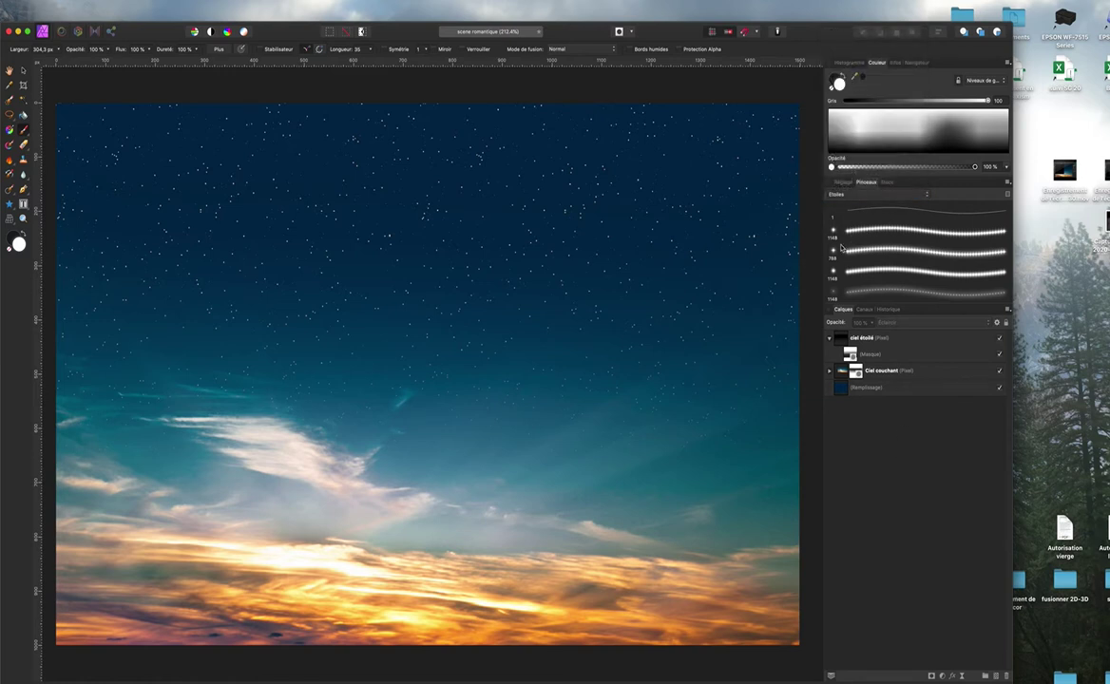
scroll(836, 237, down, 3)
scroll(837, 247, down, 5)
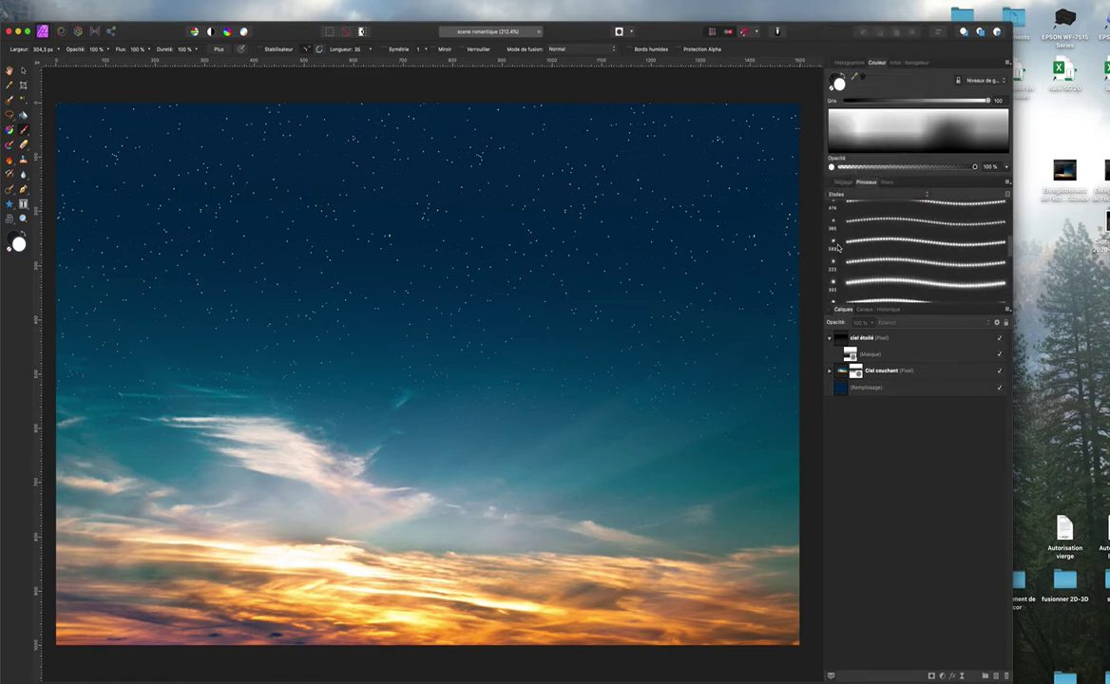
scroll(840, 237, up, 5)
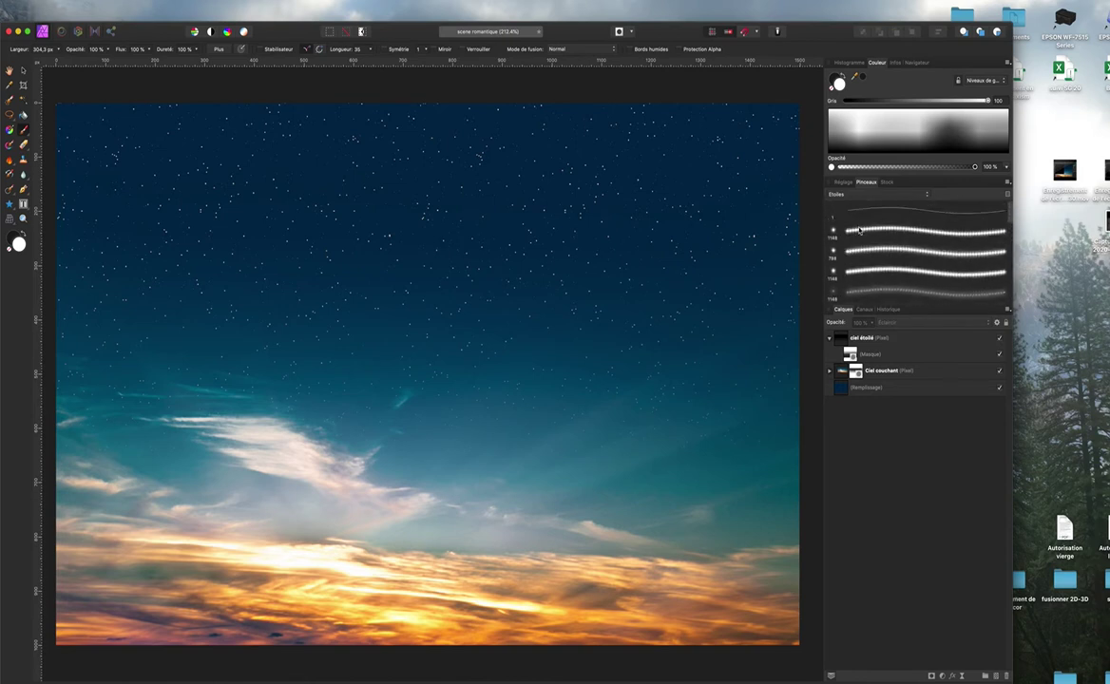
click(845, 229)
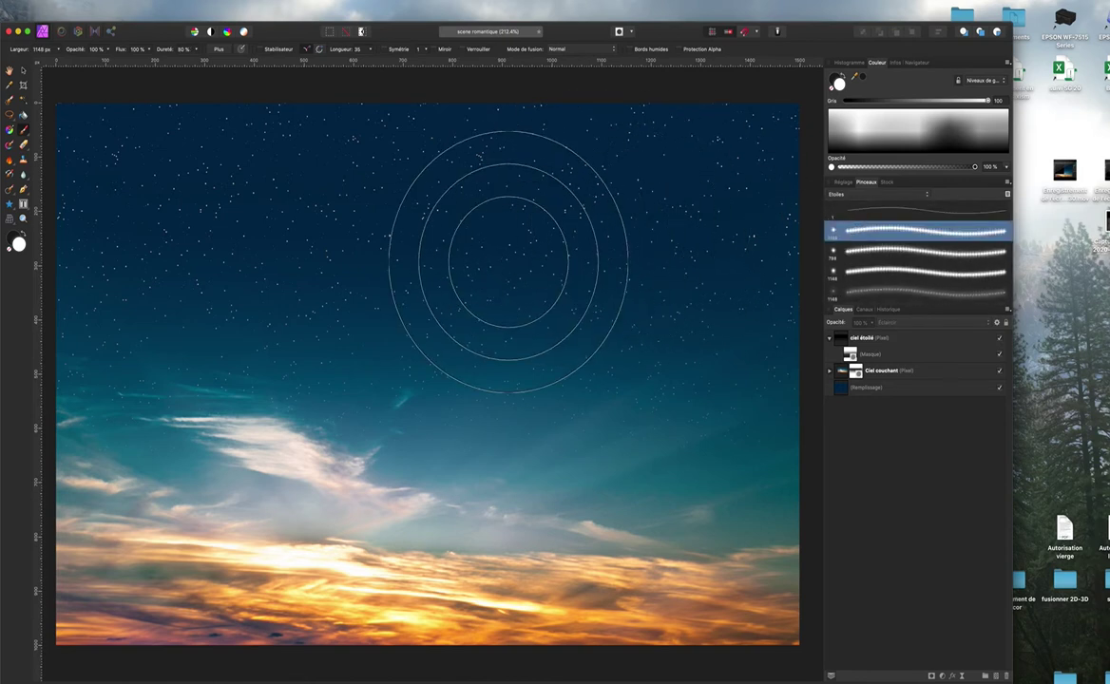
mouse_move(509, 262)
mouse_down()
mouse_move(532, 261)
mouse_move(458, 261)
mouse_up()
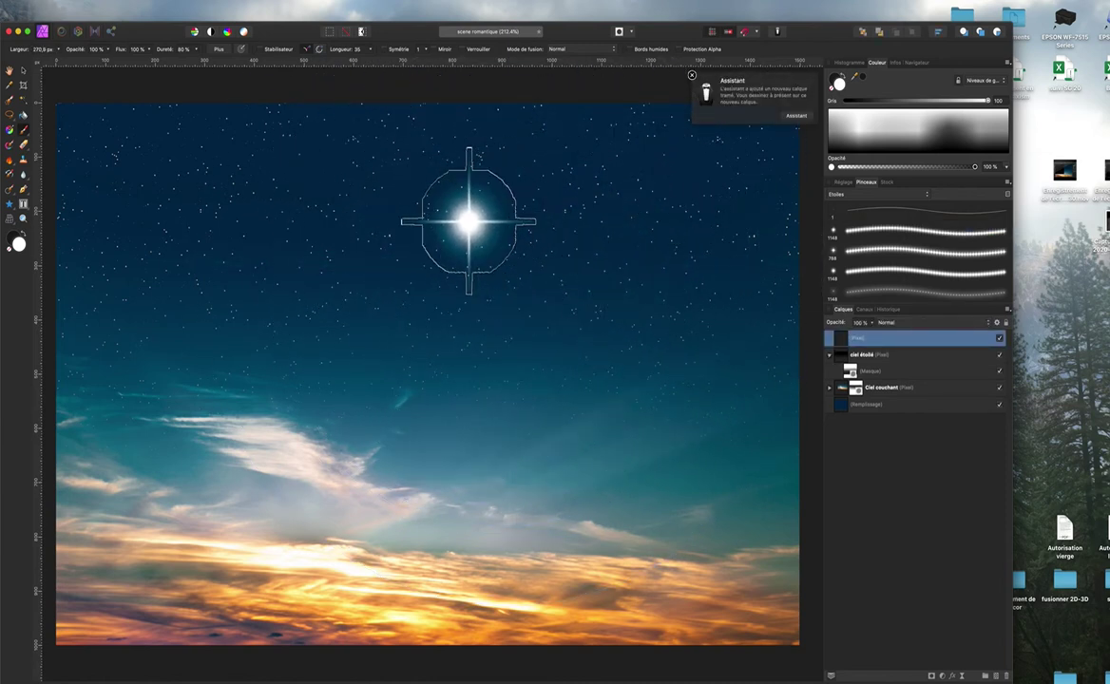
Step: Undo the large test stars painted in the sky
click(468, 223)
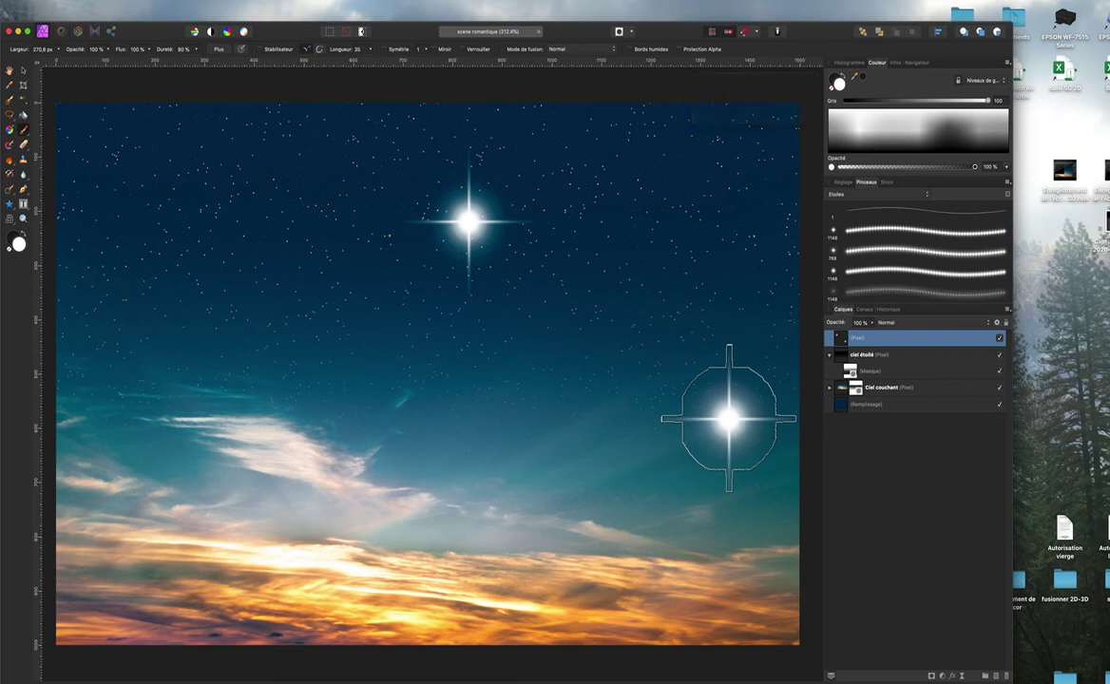
key(super+z)
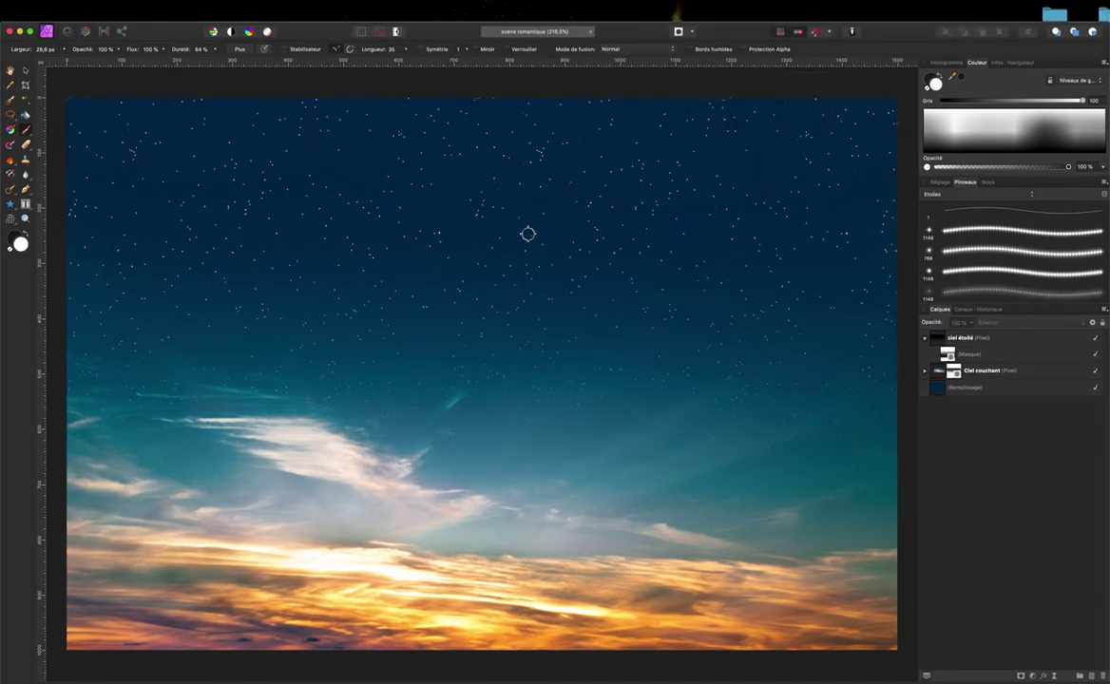
Step: Add a new pixel layer above ciel étoilé and name it étoiles
click(1020, 338)
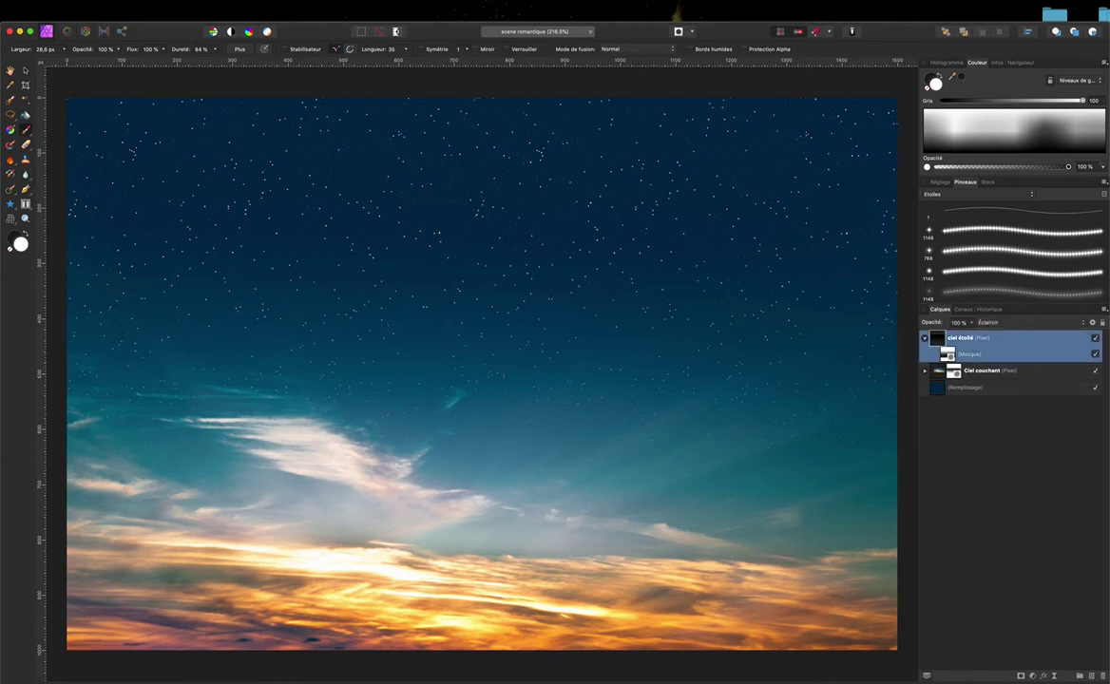
click(1092, 675)
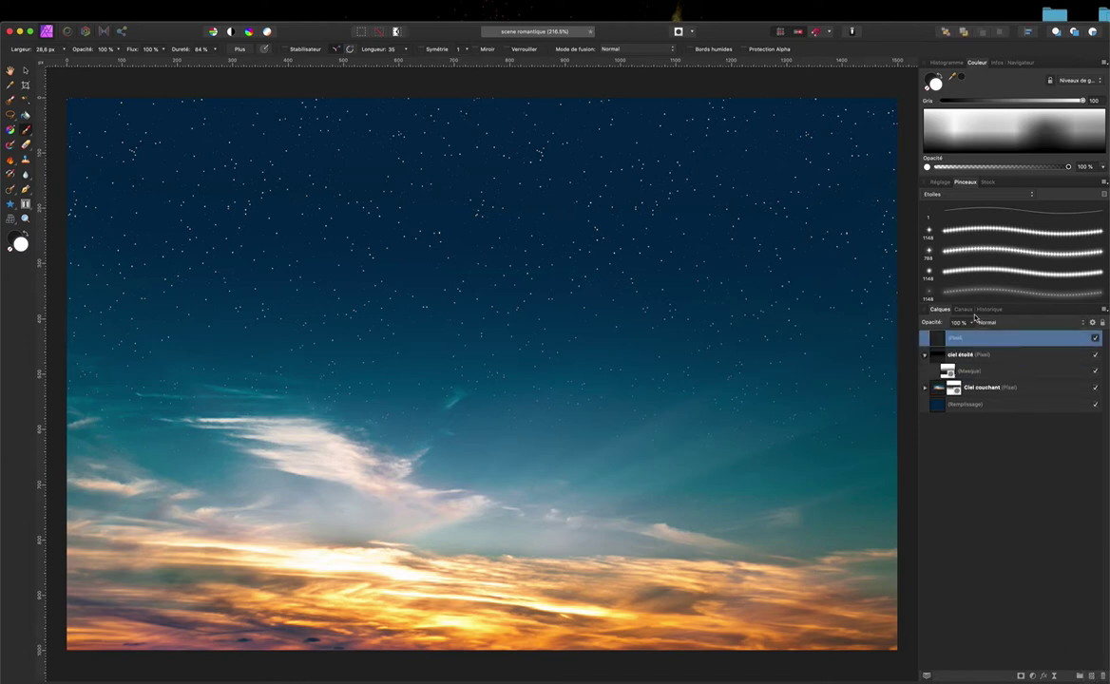
double_click(954, 341)
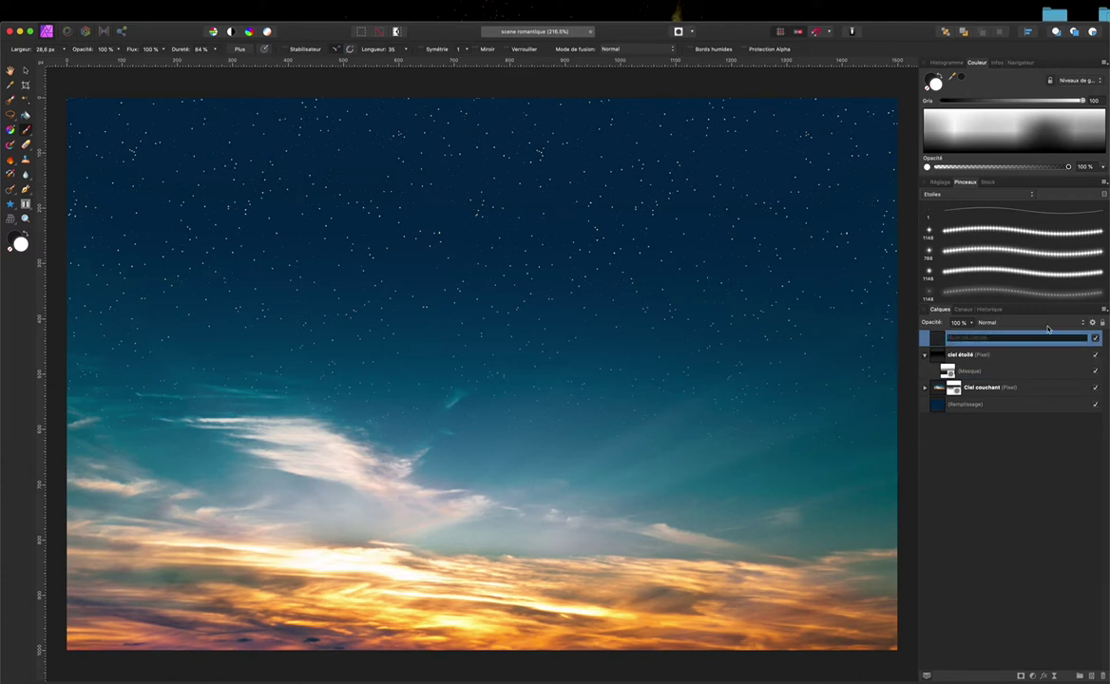
text(étoiles)
click(999, 476)
click(973, 340)
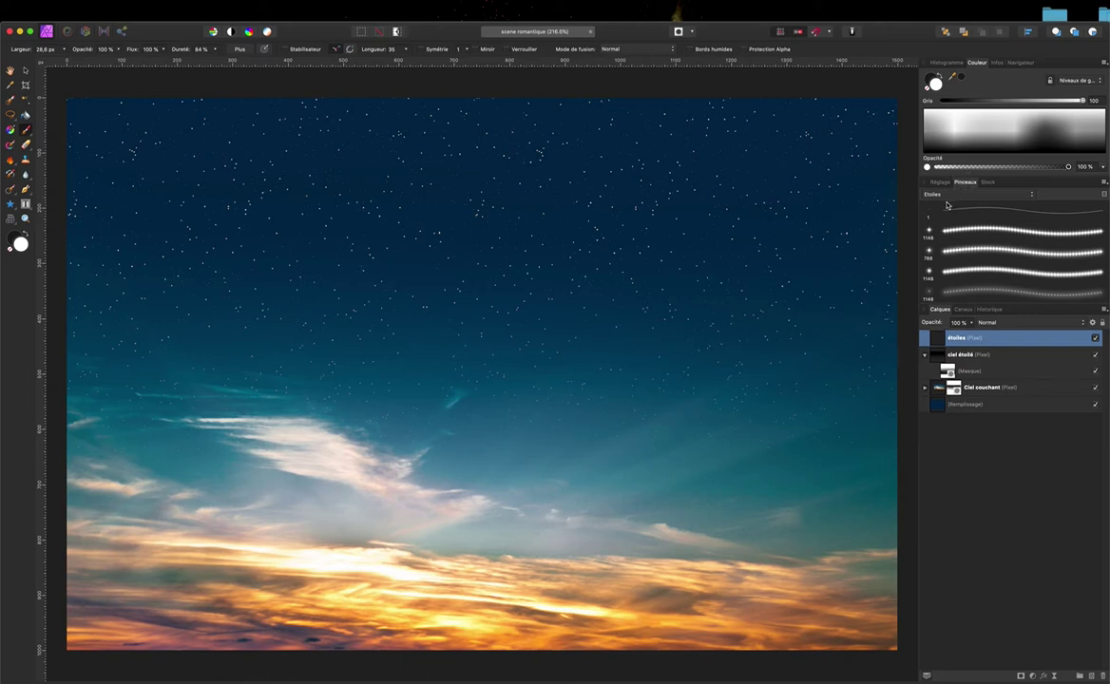
Step: Paint small bright stars across the upper sky with the first 1148 px Etoiles brush at about 29 px width
click(969, 194)
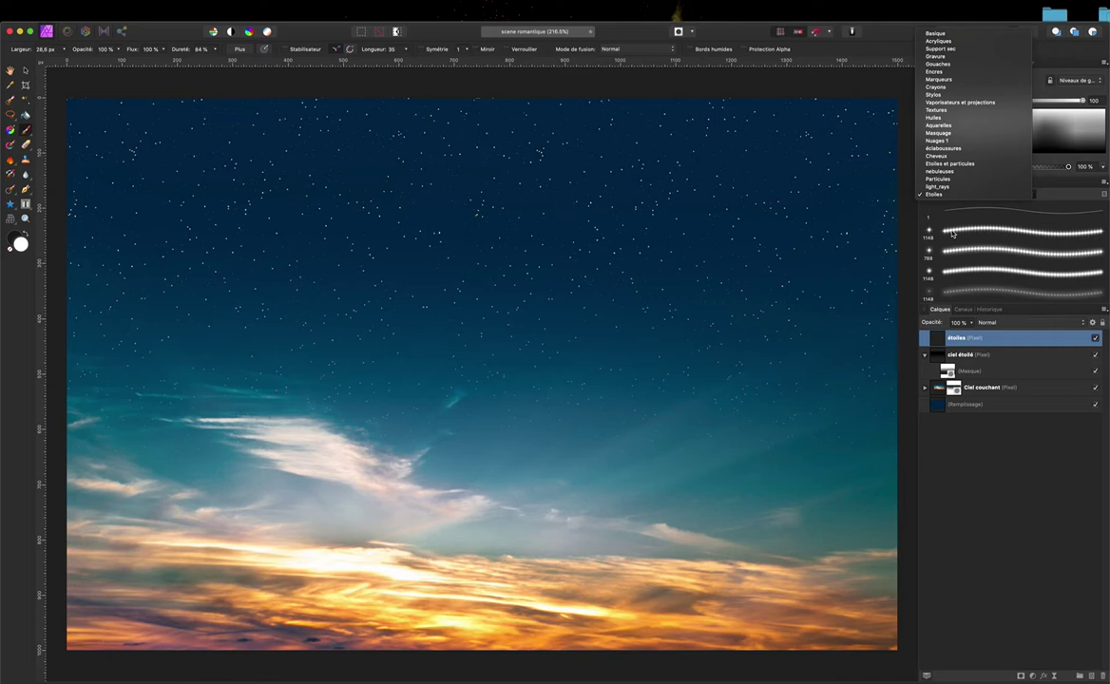
click(953, 233)
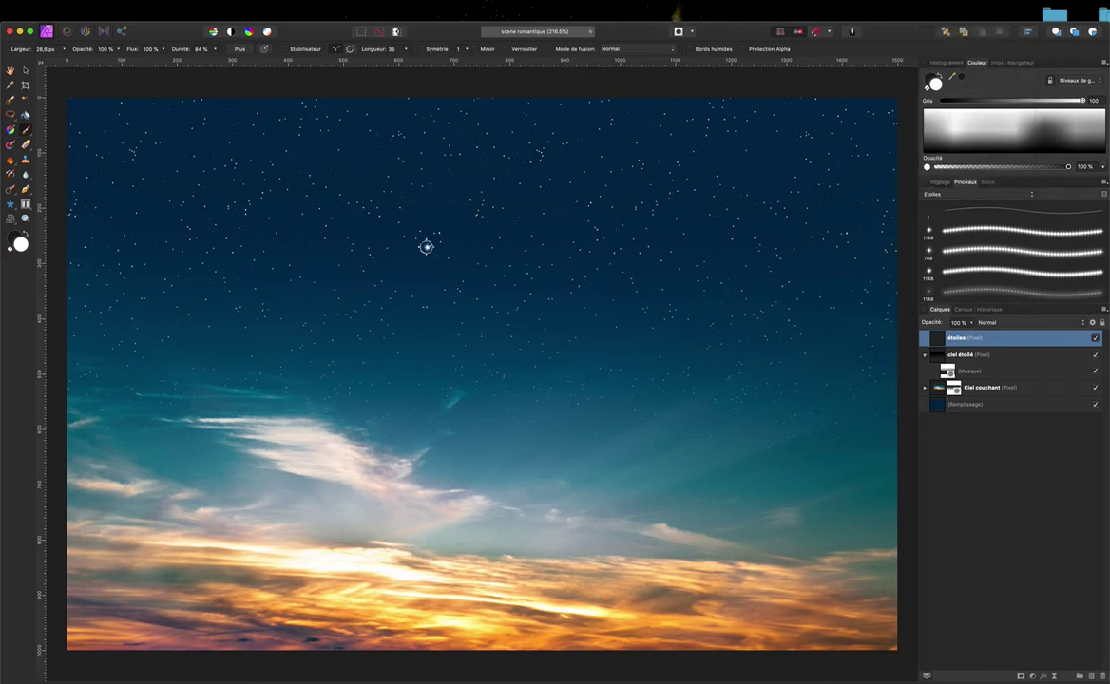
drag(391, 254, 393, 257)
drag(391, 257, 392, 258)
drag(391, 257, 392, 257)
click(783, 135)
click(577, 254)
drag(713, 299, 712, 299)
click(716, 298)
Step: Add more small stars with the 768 px star brush reduced to about 34 px, including one near the right edge, and undo the last stray one
click(1022, 250)
click(484, 308)
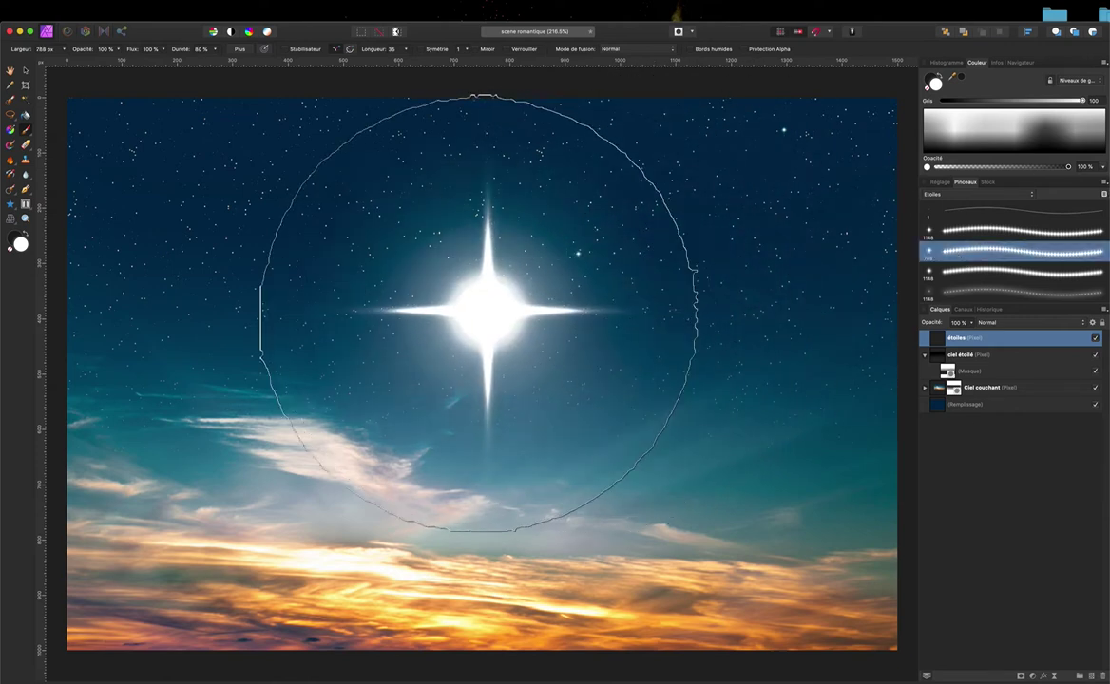
drag(409, 309, 411, 306)
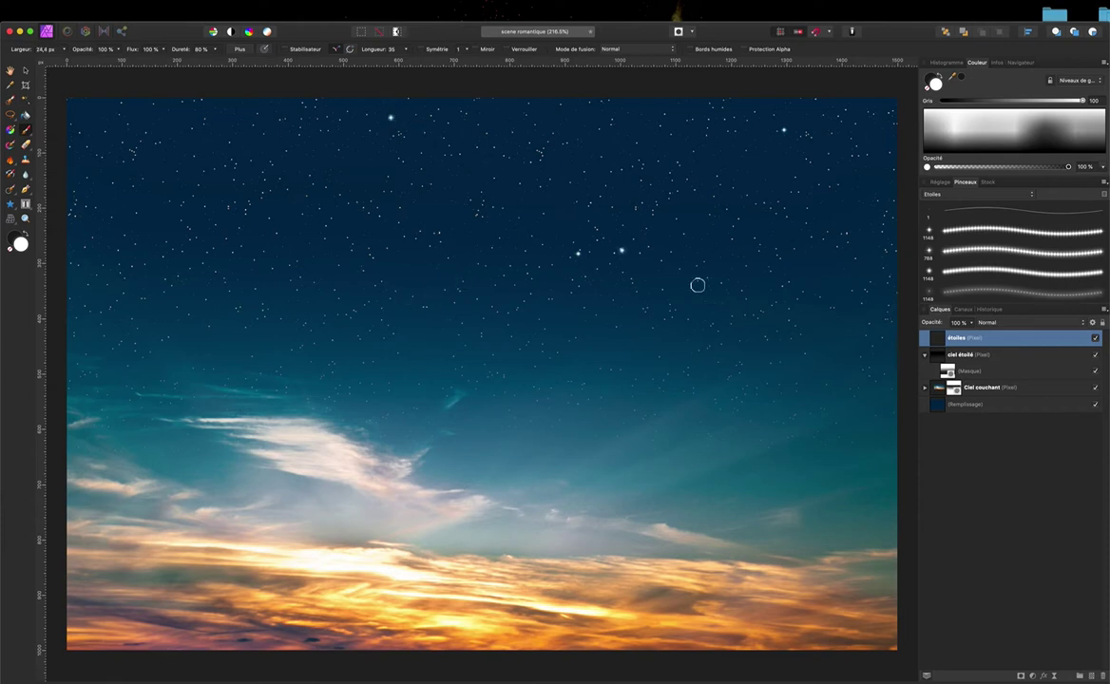
click(889, 354)
click(203, 277)
key(super+z)
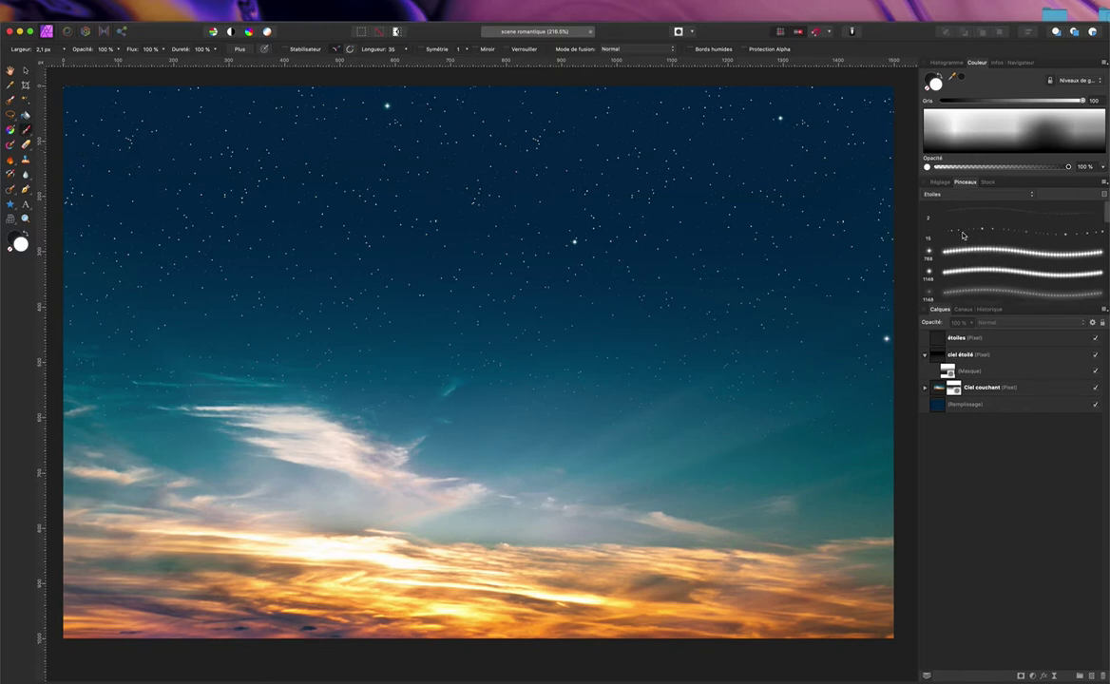
click(993, 231)
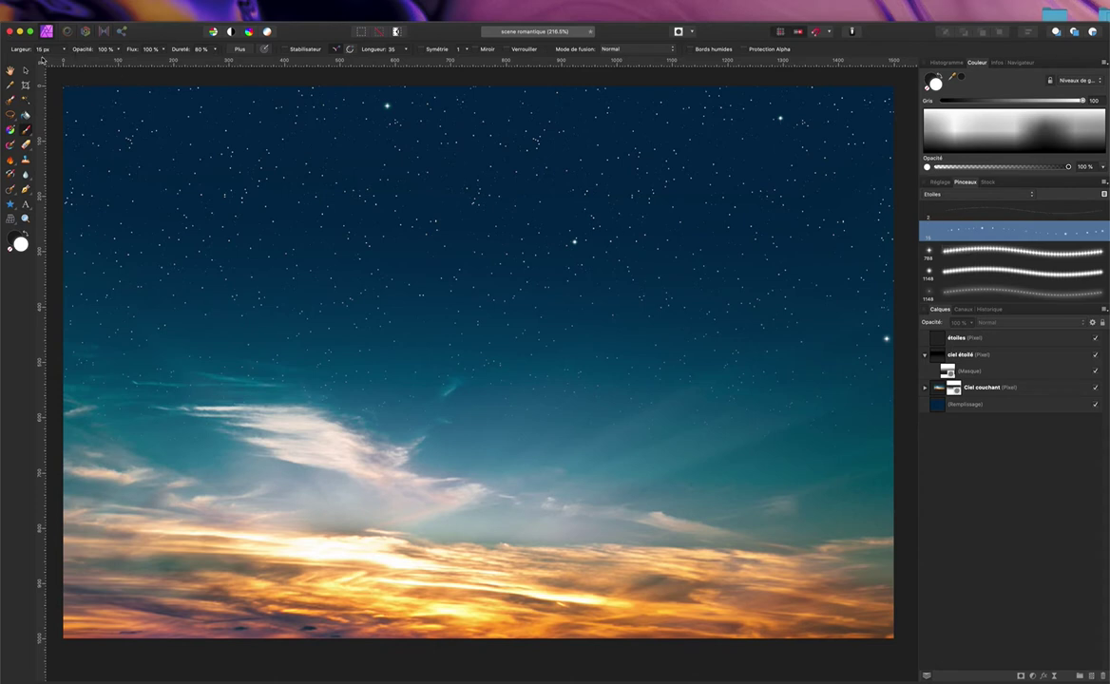
drag(42, 55, 23, 52)
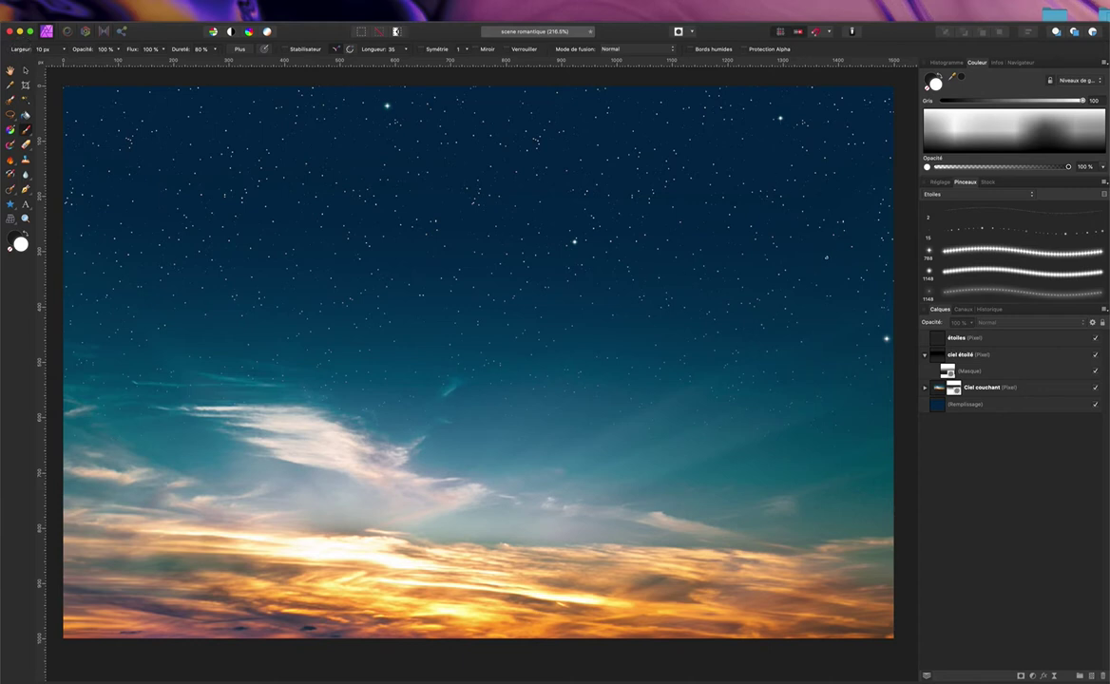
click(825, 256)
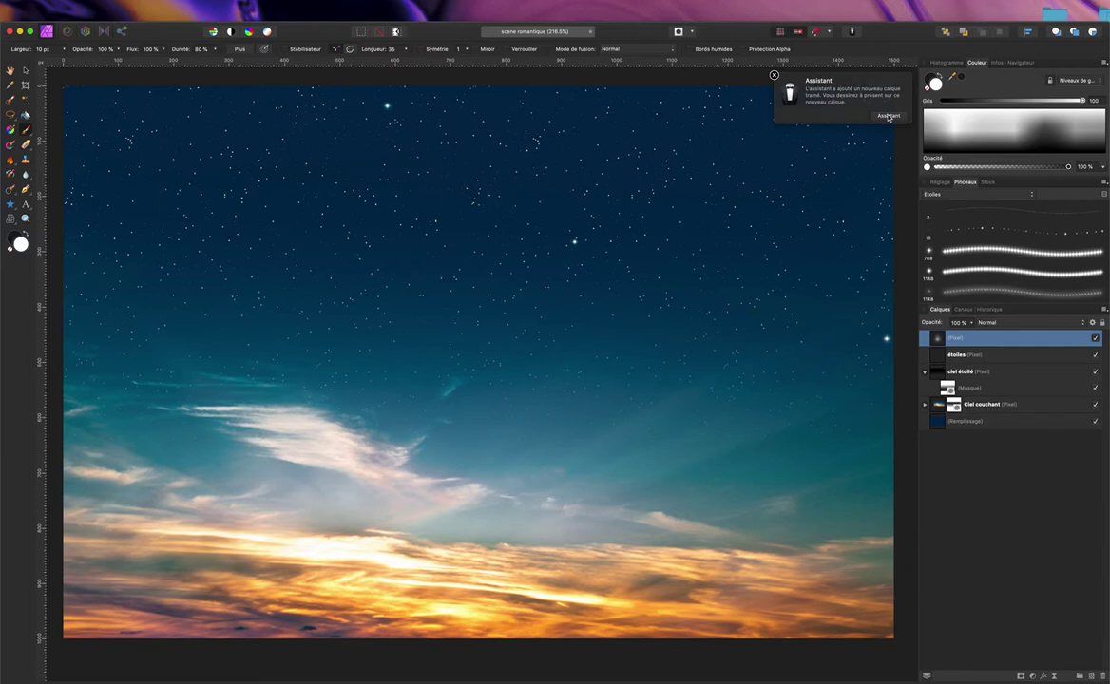
click(812, 110)
click(533, 285)
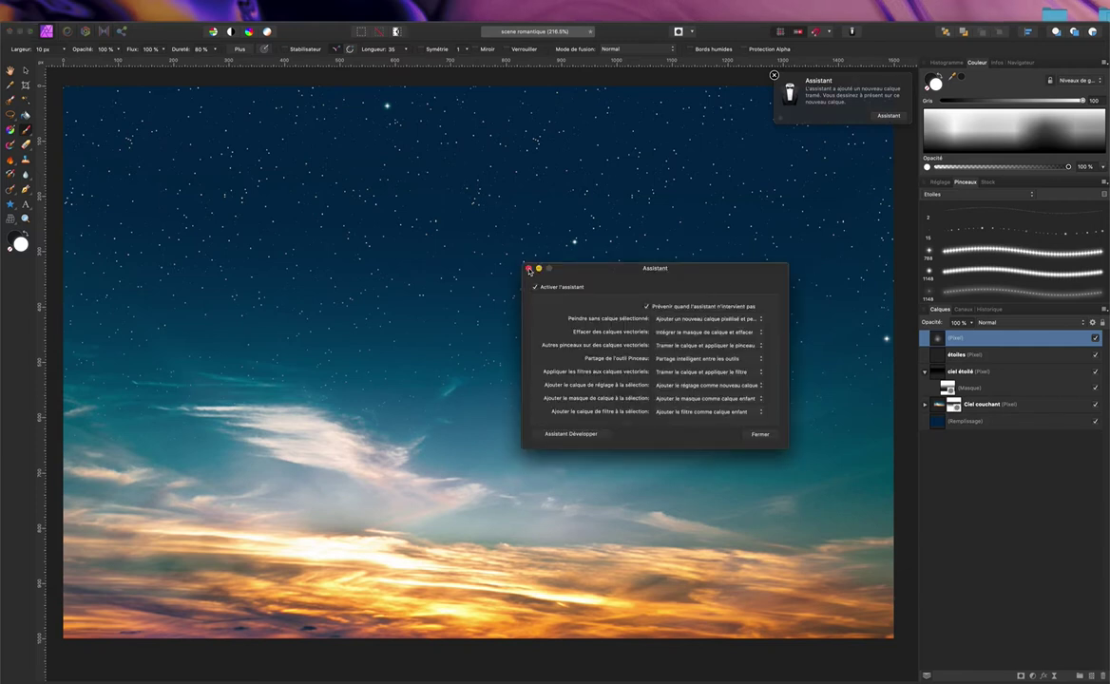
click(528, 269)
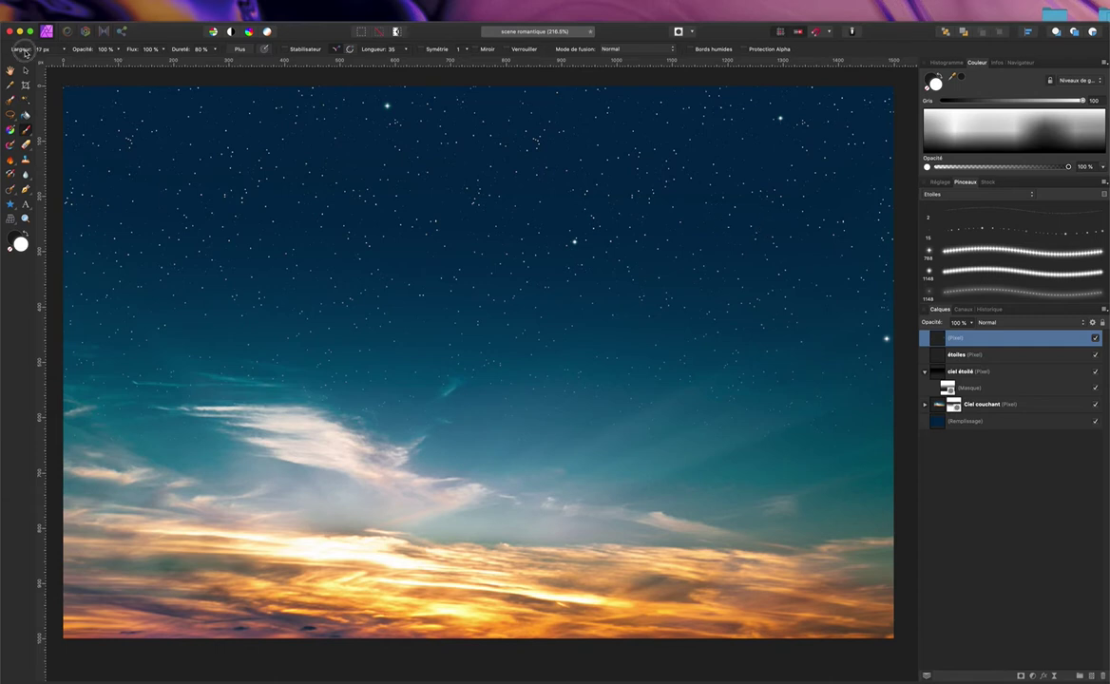
drag(26, 51, 28, 52)
key(Delete)
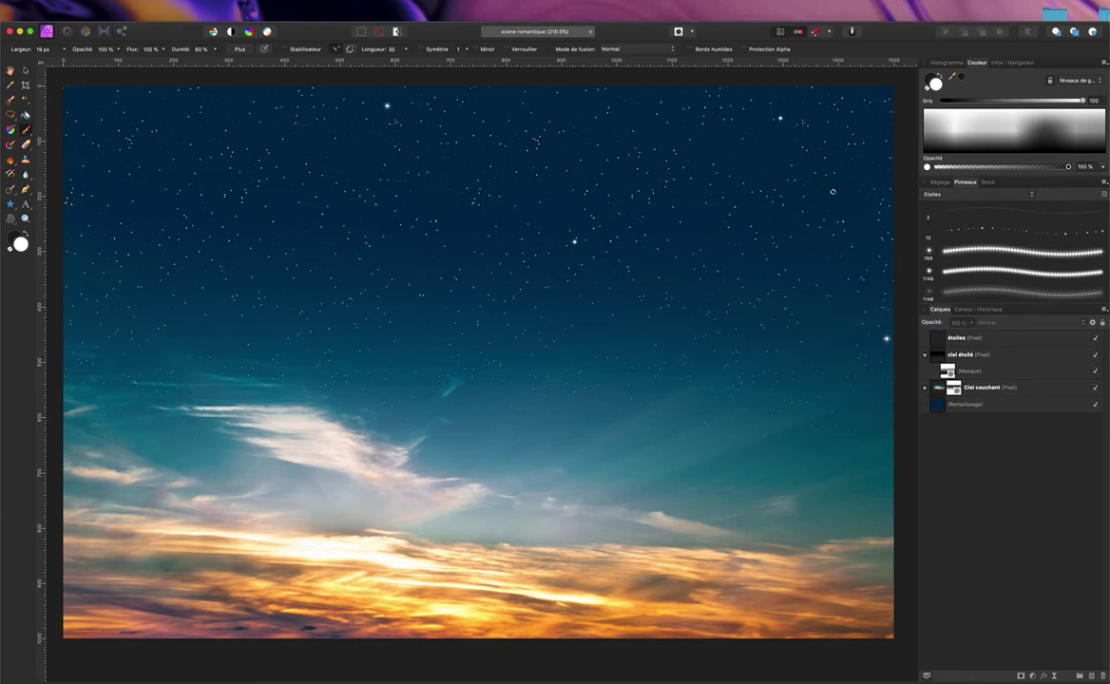
Step: Add a new pixel layer above étoiles and name it filante
click(1022, 339)
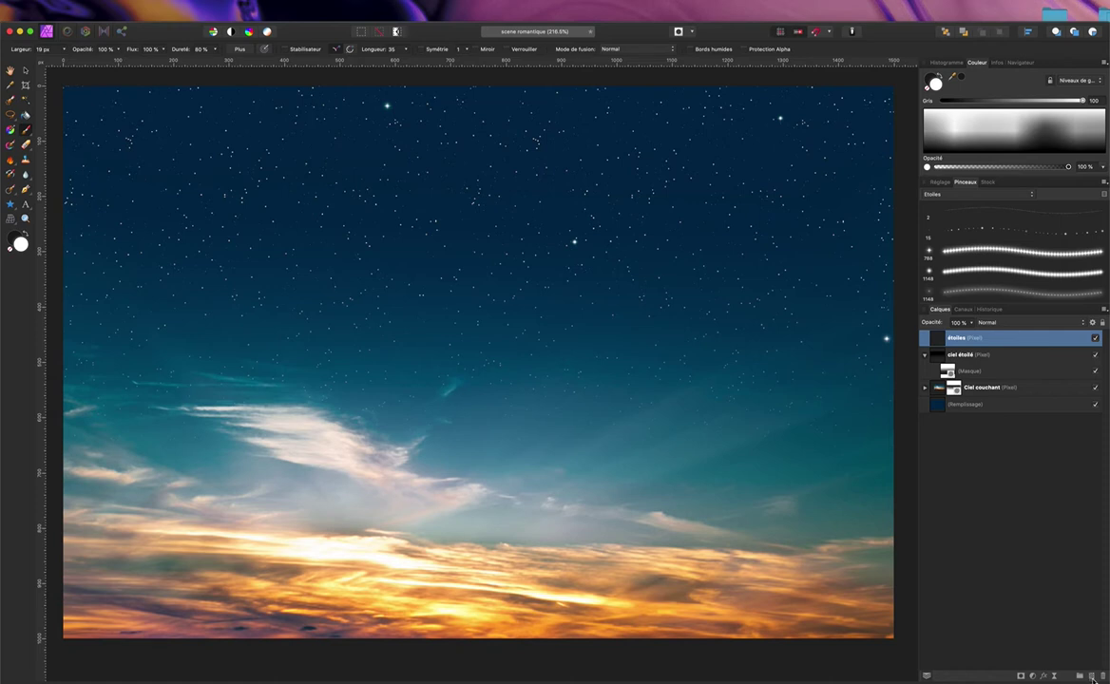
click(1092, 676)
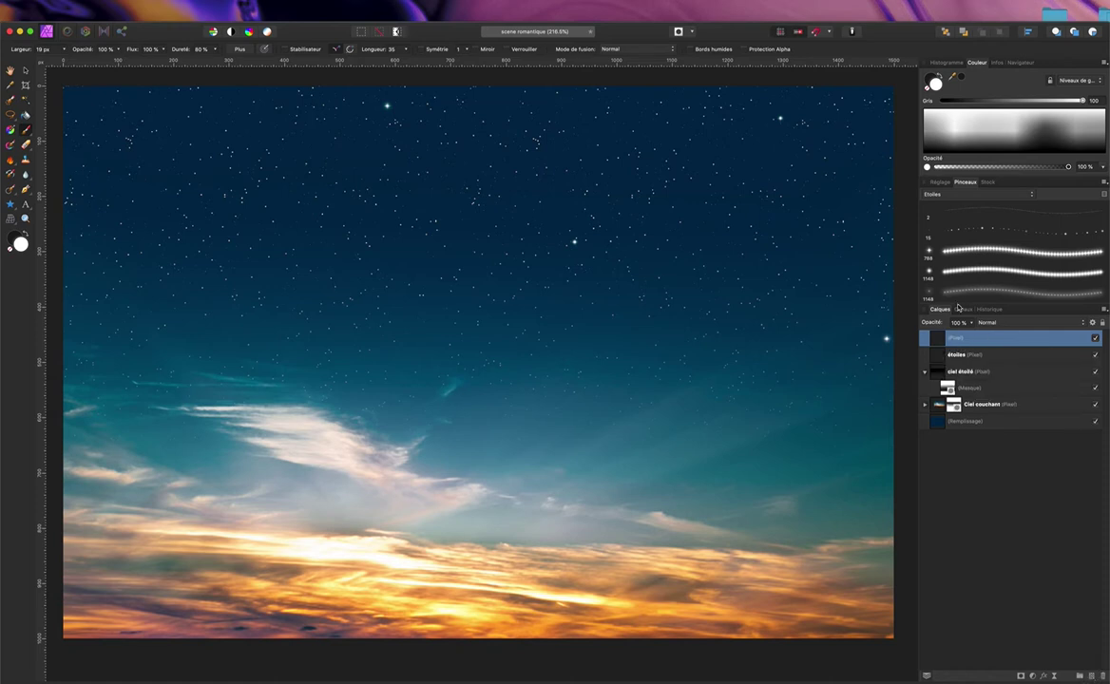
double_click(953, 339)
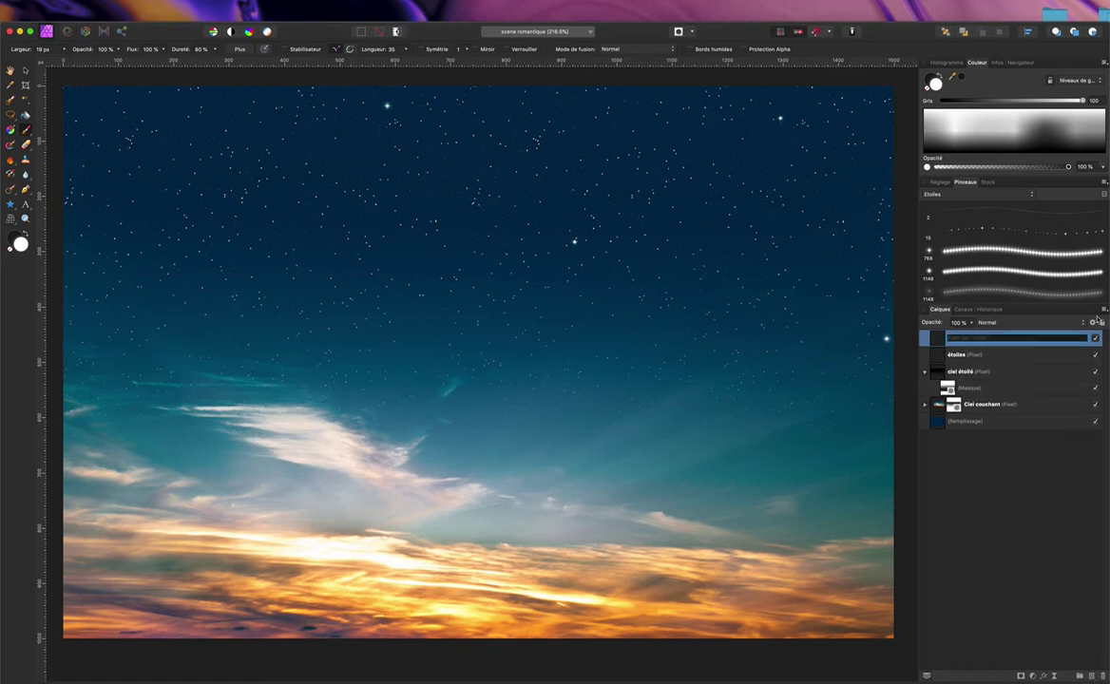
text(lante)
Step: Set the 15 px star brush to 20 px width without size variation and paint a single star in the right part of the sky
click(952, 234)
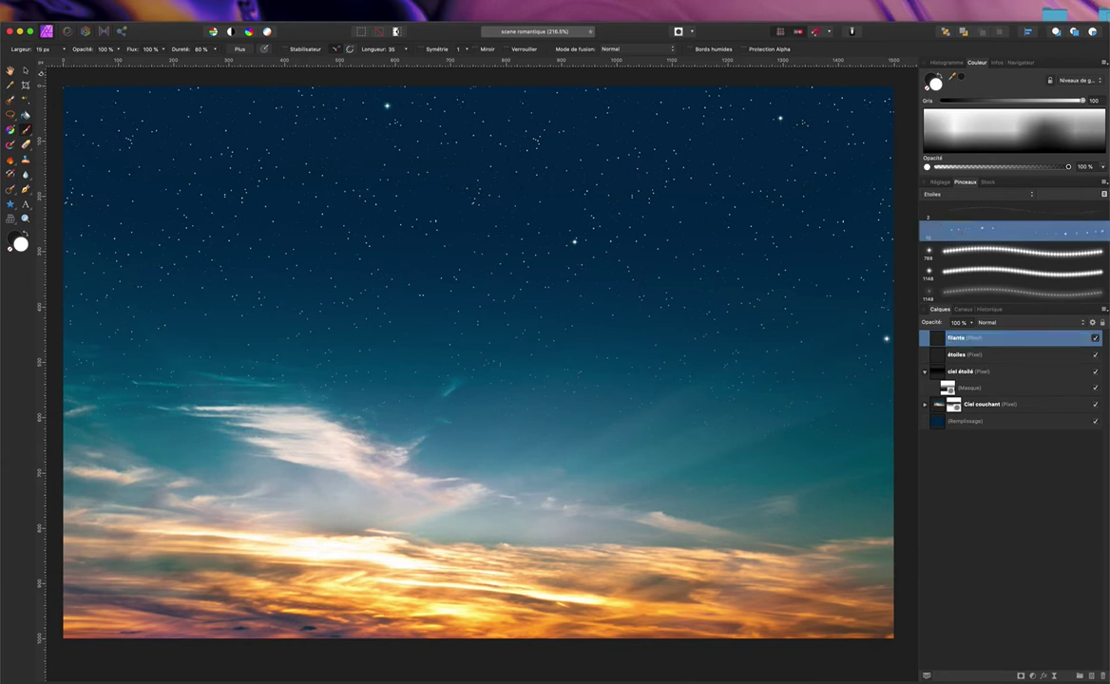
click(19, 52)
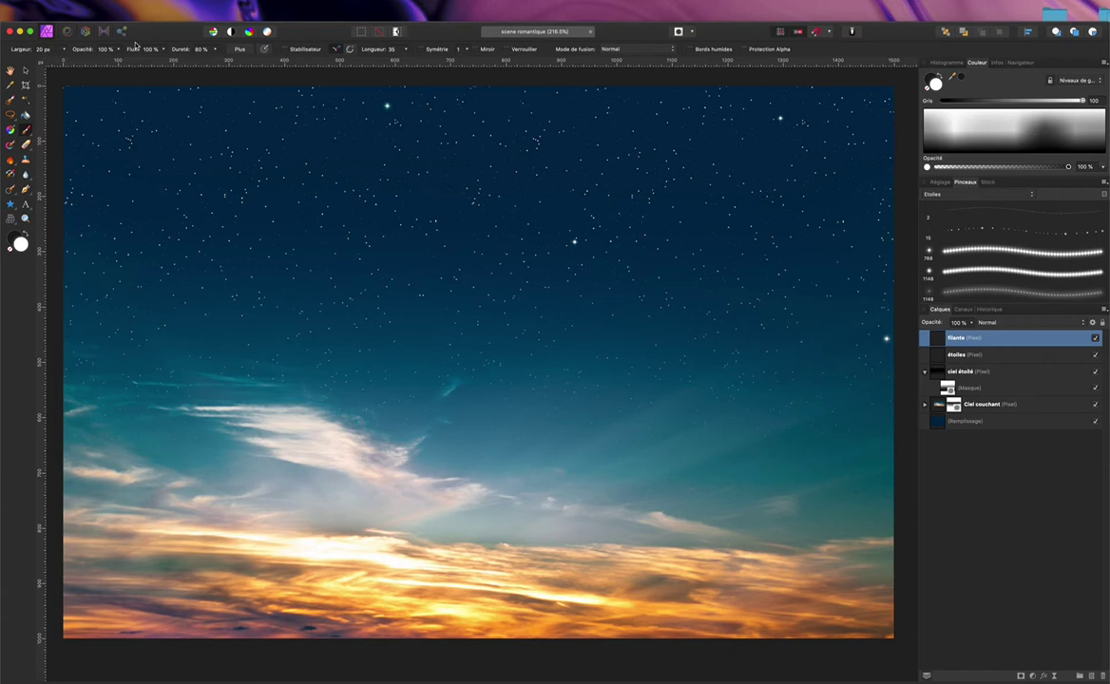
click(240, 50)
click(527, 299)
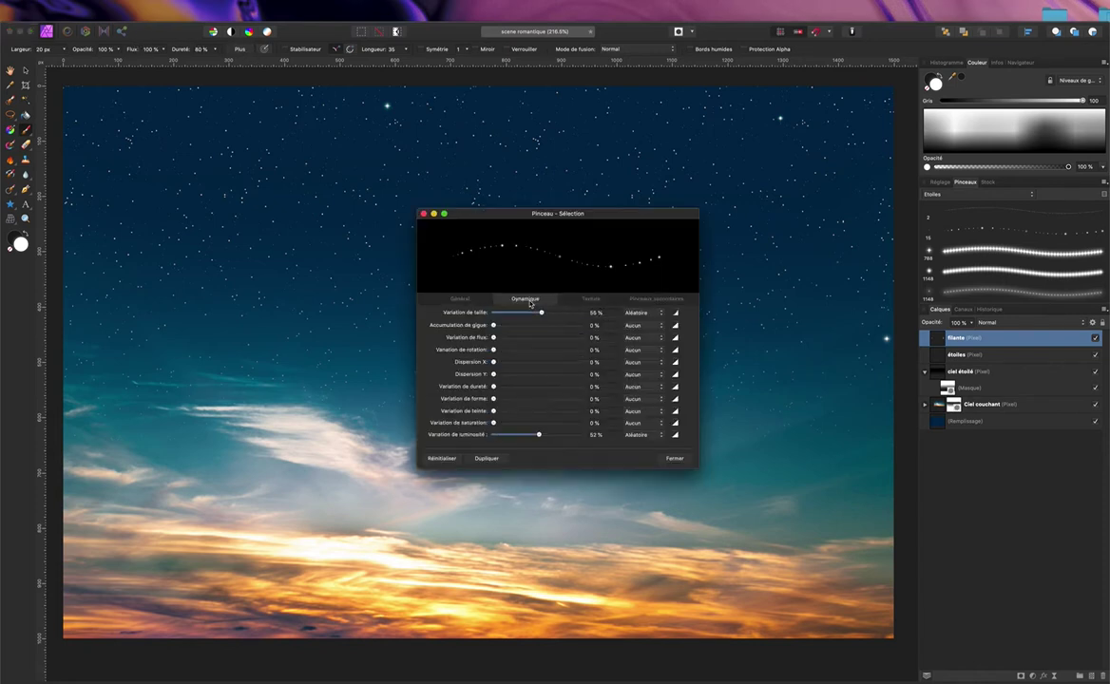
drag(547, 311, 428, 305)
click(460, 299)
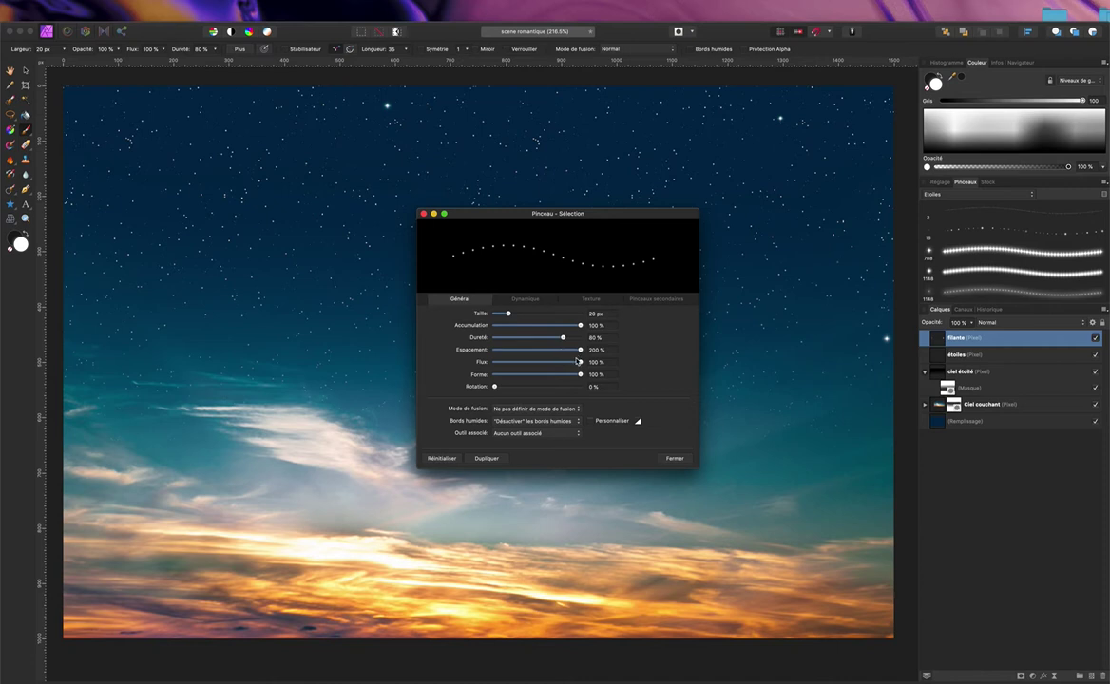
click(815, 255)
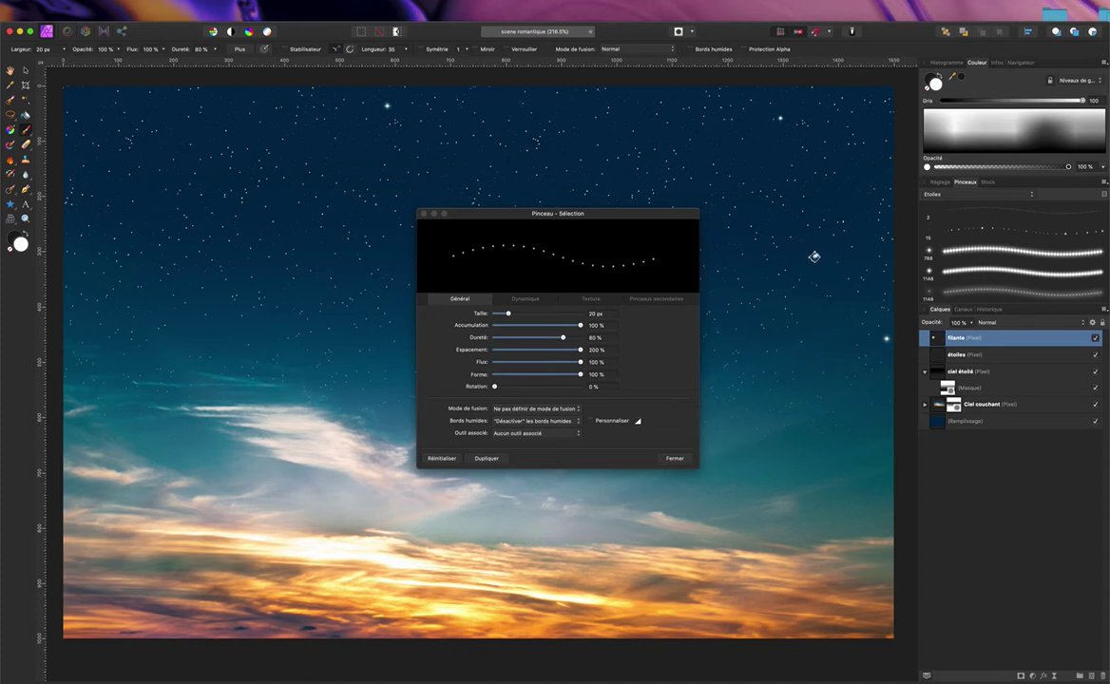
Step: Set the Hard Round 1 pixel brush's spacing to 200 % and paint a thin diagonal shooting-star trail ending at the new star
click(965, 213)
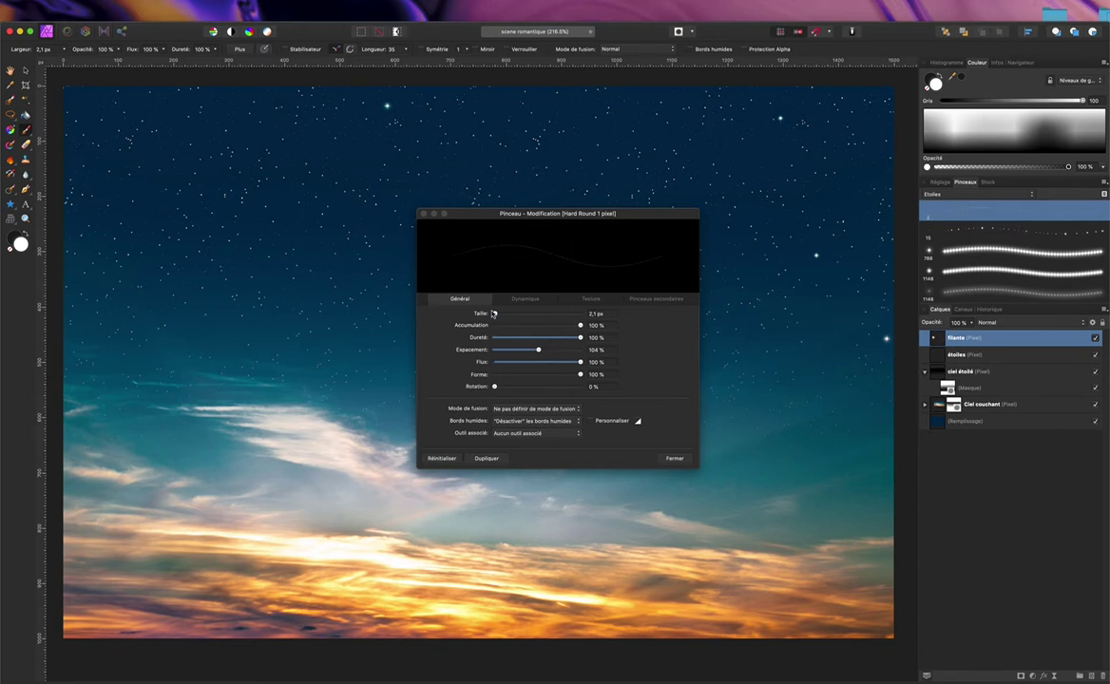
click(524, 299)
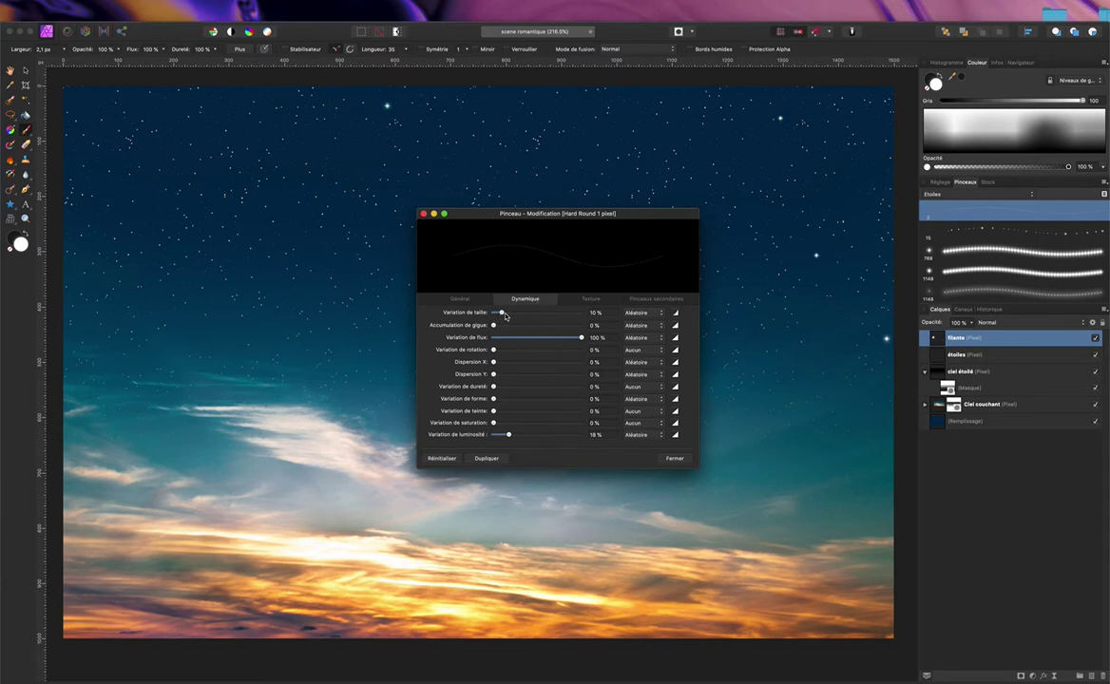
click(459, 299)
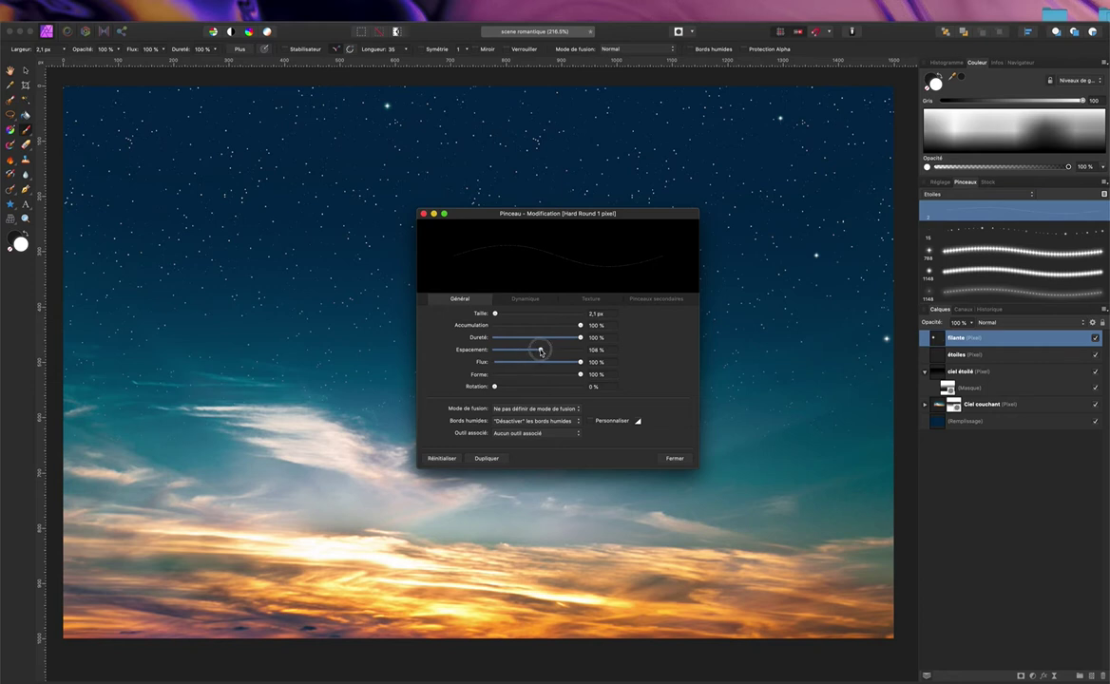
drag(539, 351, 541, 352)
mouse_move(513, 351)
mouse_down()
mouse_move(455, 352)
mouse_move(586, 353)
mouse_up()
click(815, 255)
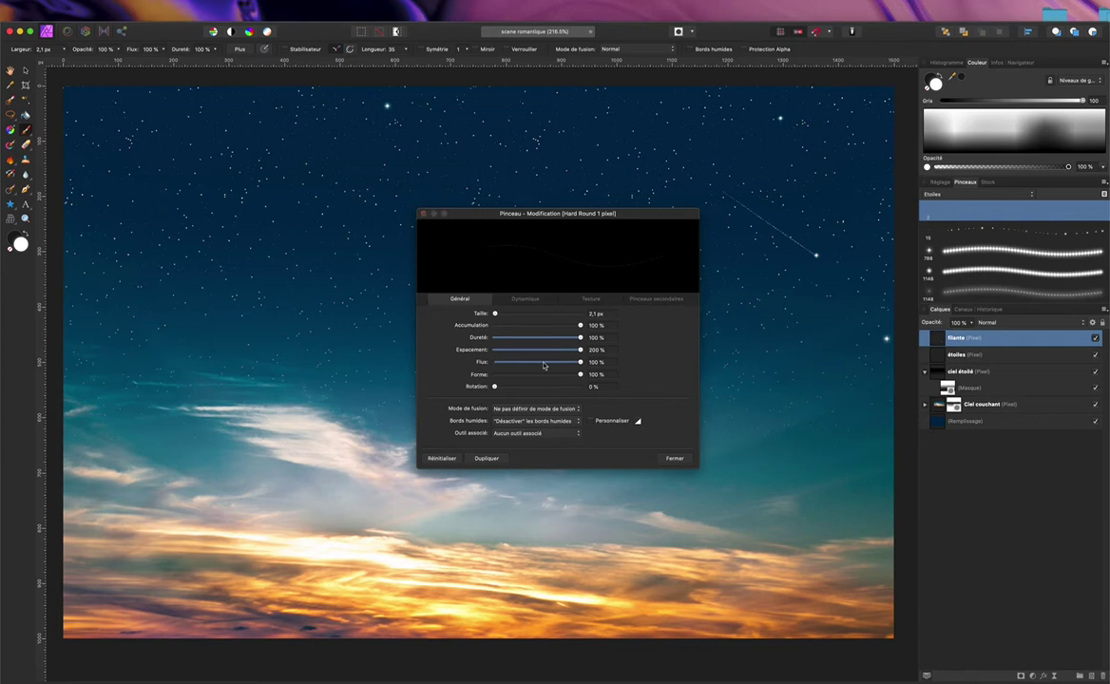
click(672, 458)
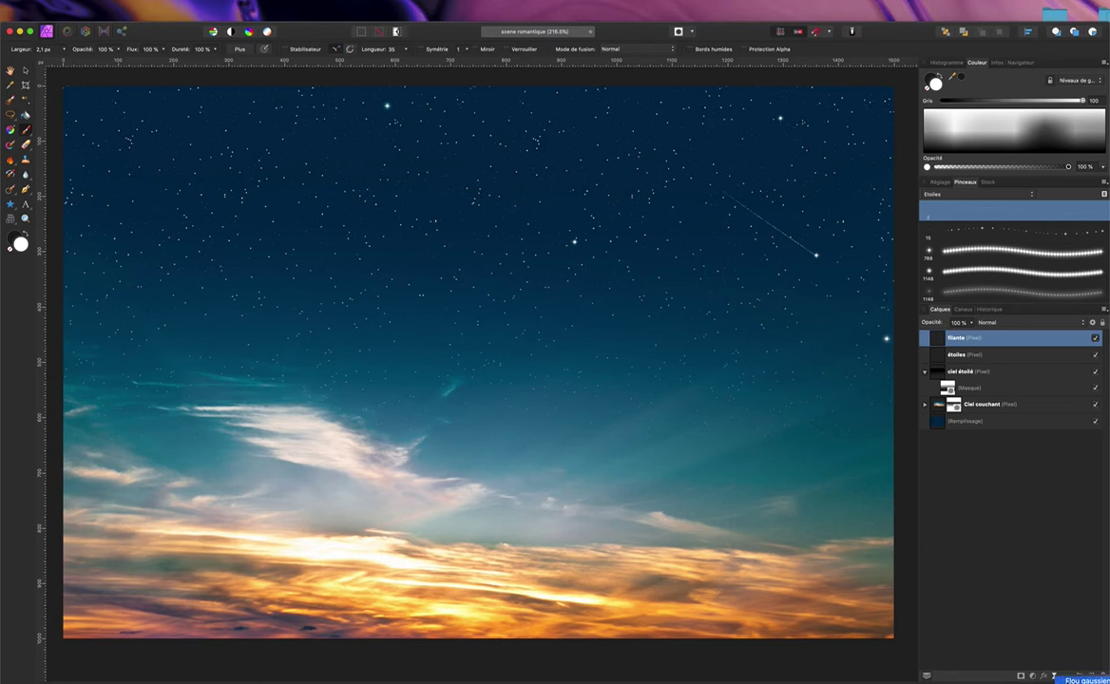
Step: Apply a live Gaussian blur with a 0.2 px radius to the filante layer
click(1054, 677)
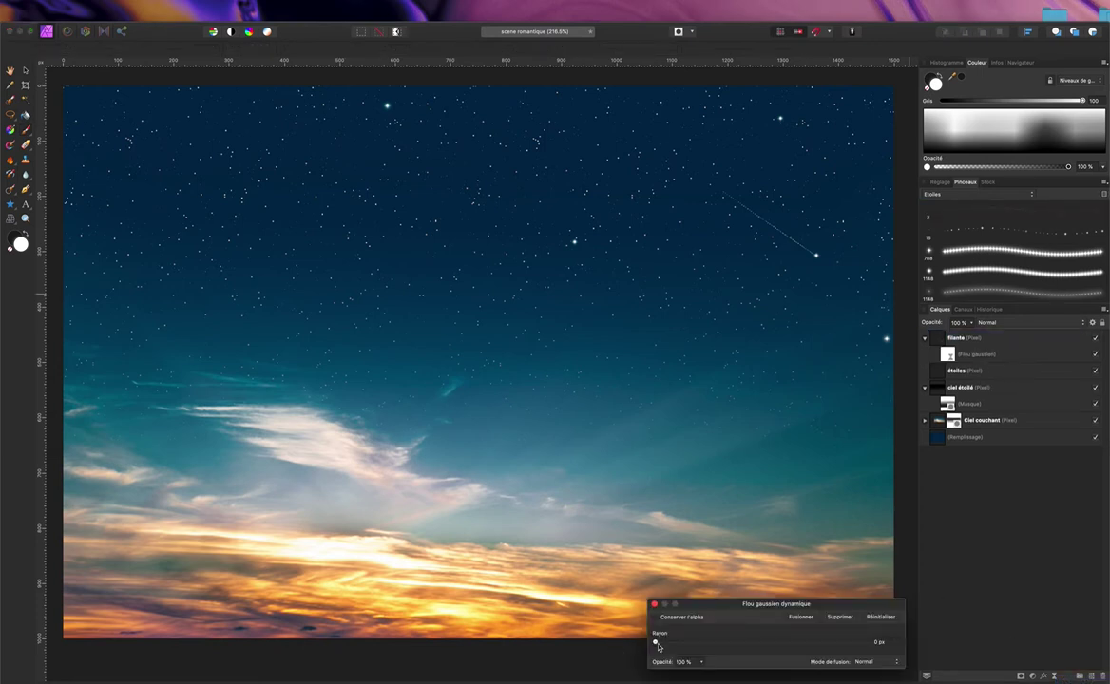
drag(657, 646, 664, 644)
click(658, 616)
mouse_move(659, 642)
mouse_down()
mouse_move(726, 647)
mouse_move(654, 641)
mouse_move(657, 627)
mouse_move(663, 642)
mouse_up()
drag(663, 644, 662, 644)
click(654, 604)
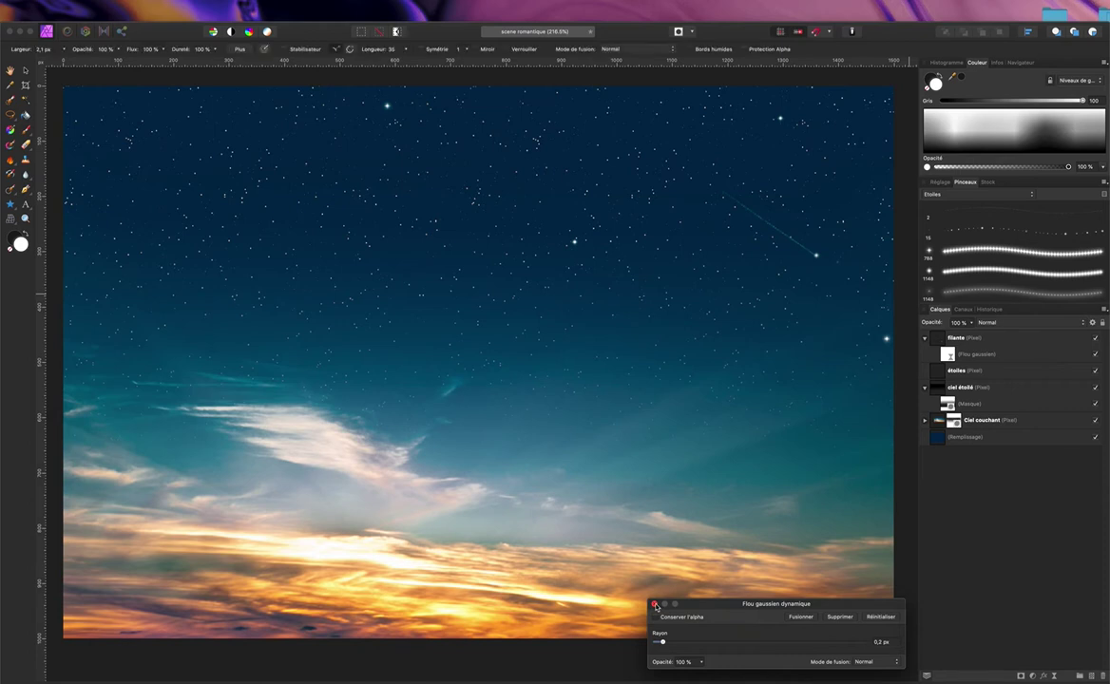
Step: Group the filante, étoiles and ciel étoilé layers and name the group ciel
click(1011, 340)
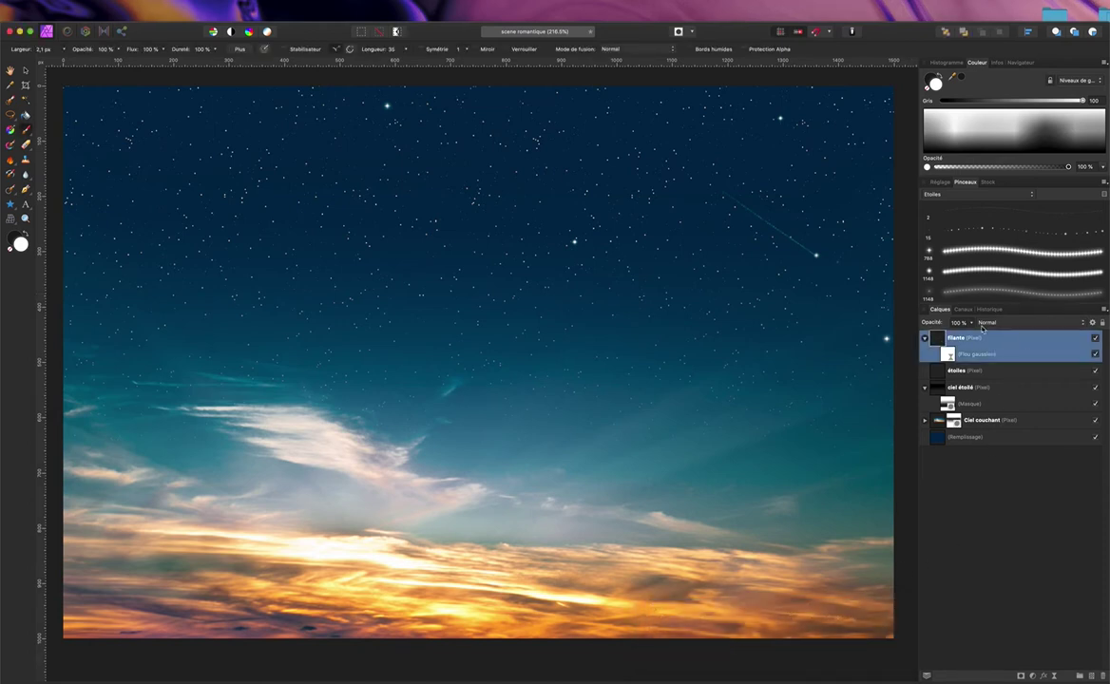
shift+click(1004, 374)
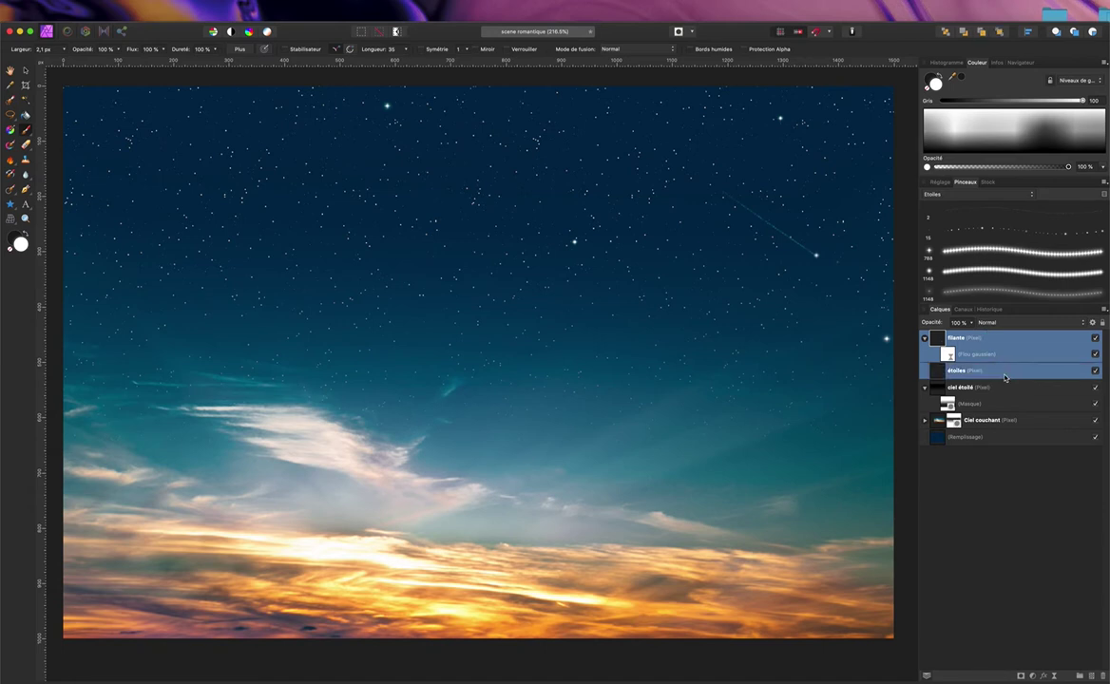
shift+click(1004, 390)
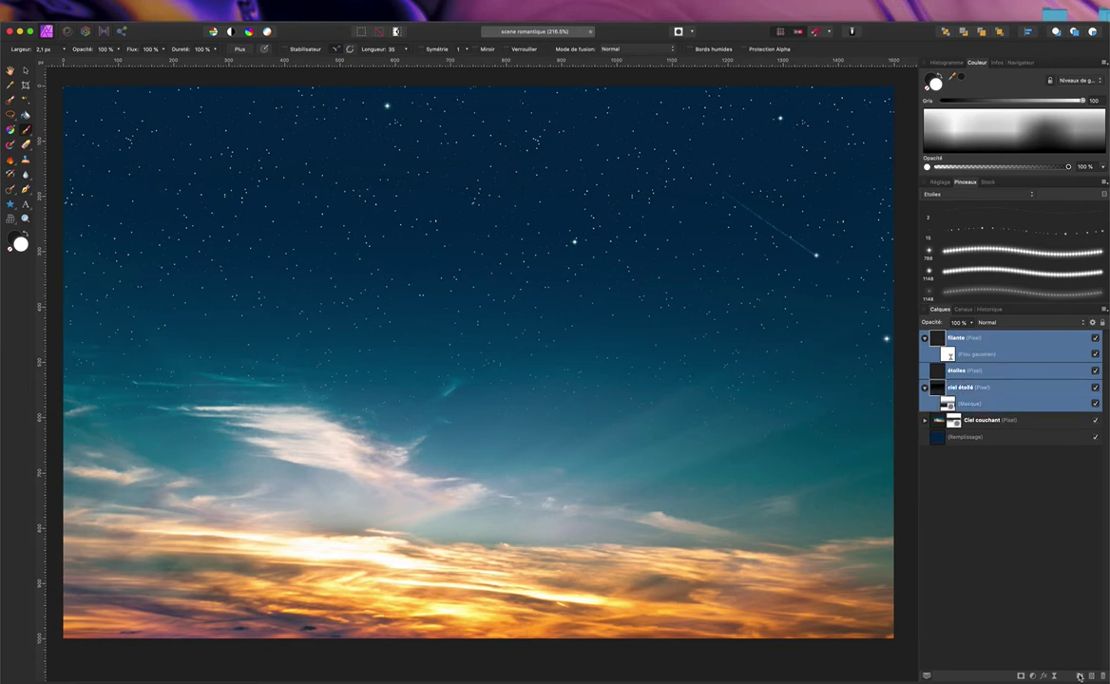
click(1079, 675)
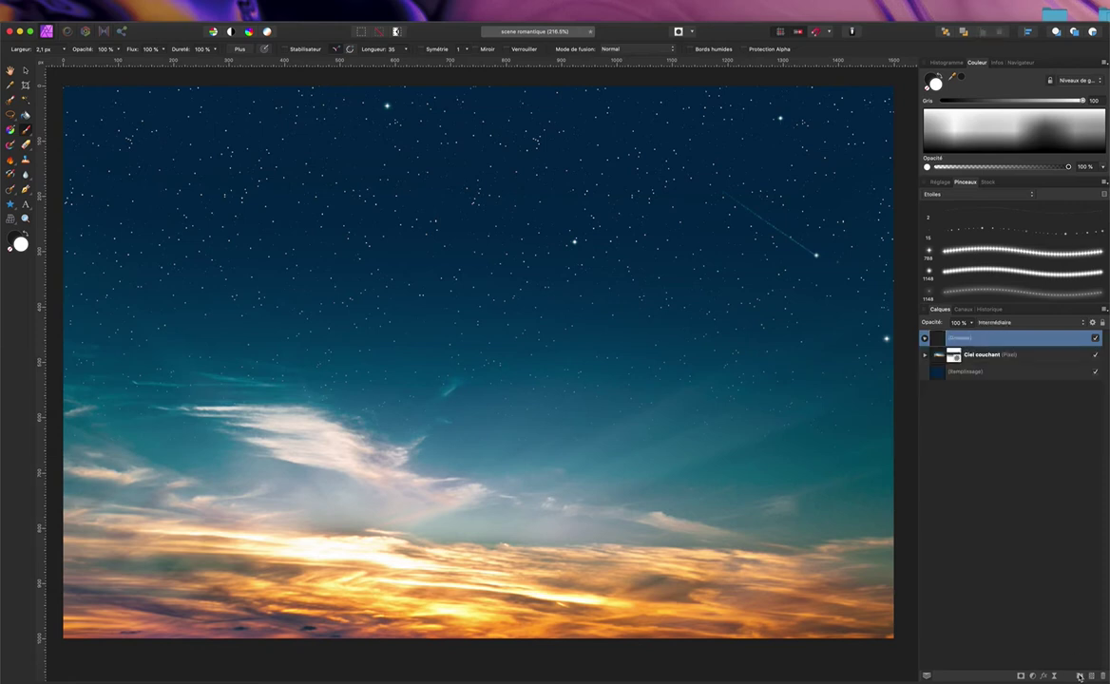
double_click(956, 340)
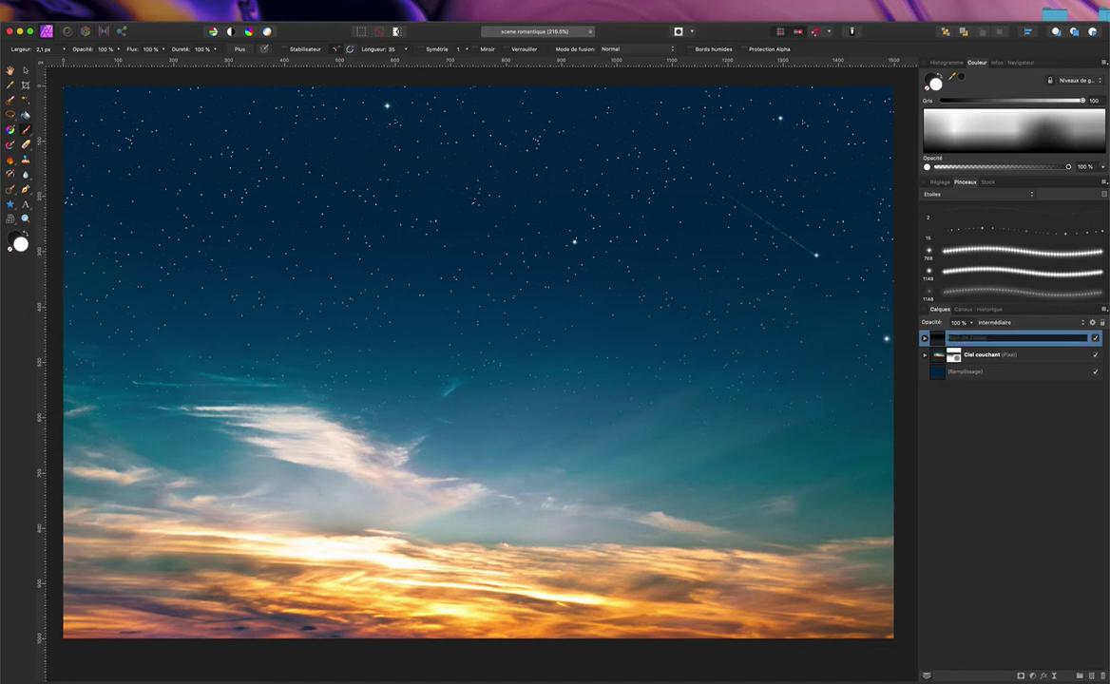
text(ciel)
key(Return)
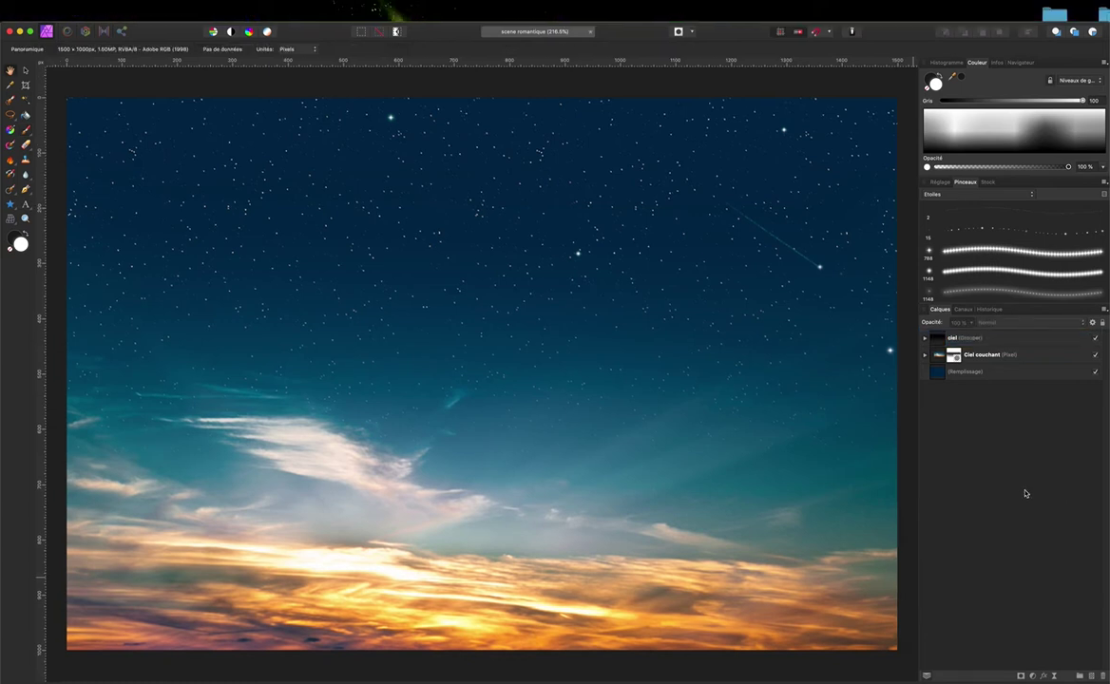
Step: Insert the image Lune.jpg above the ciel group at about 36 % scale, with the moon in the right half of the sky
click(1017, 340)
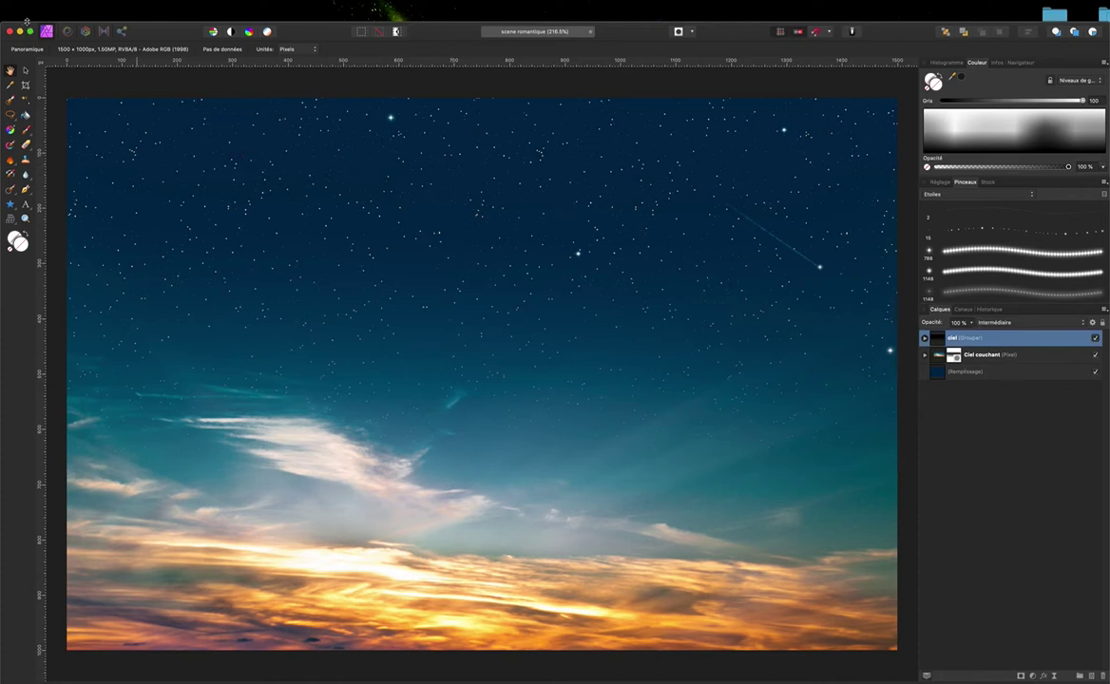
mouse_move(49, 3)
click(90, 5)
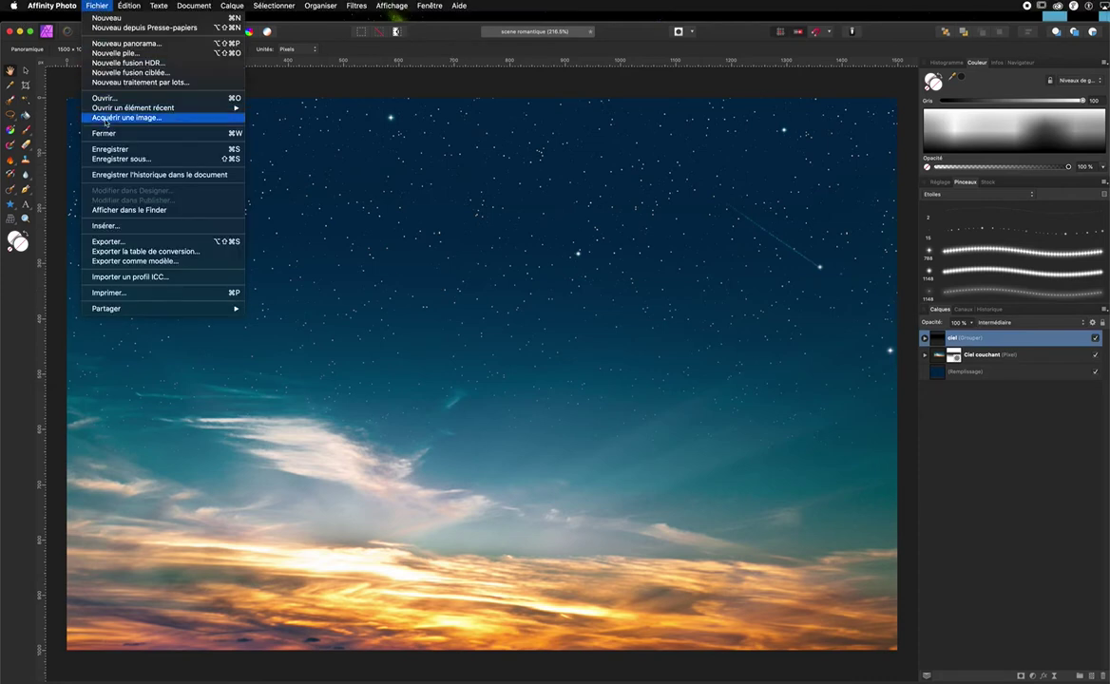
click(104, 226)
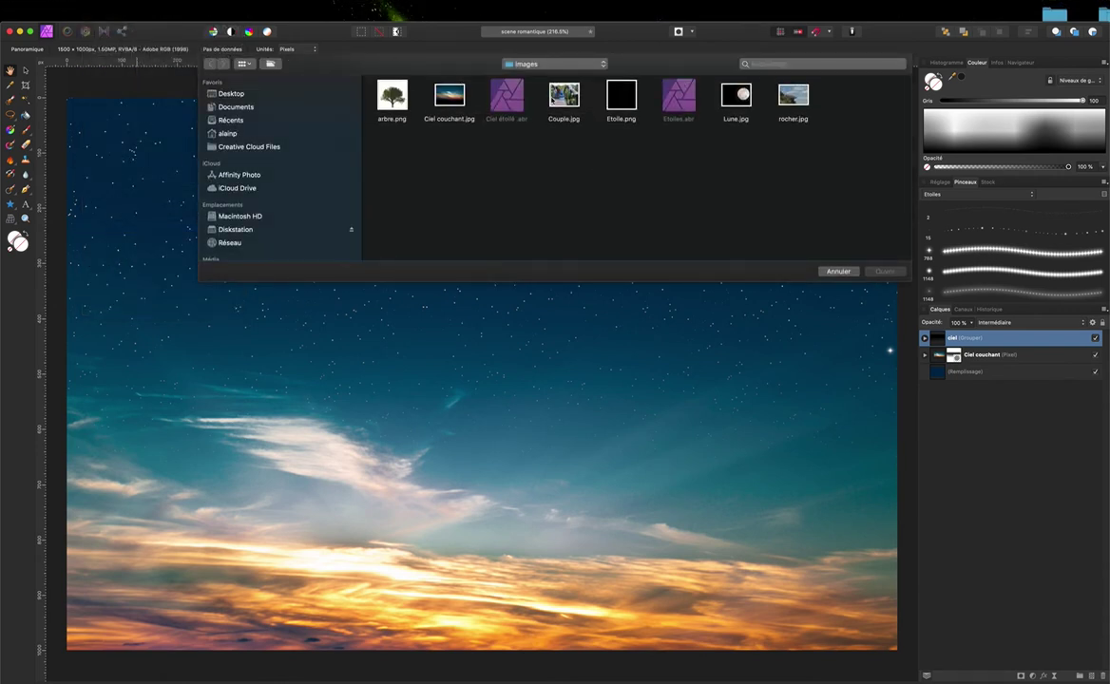
click(739, 97)
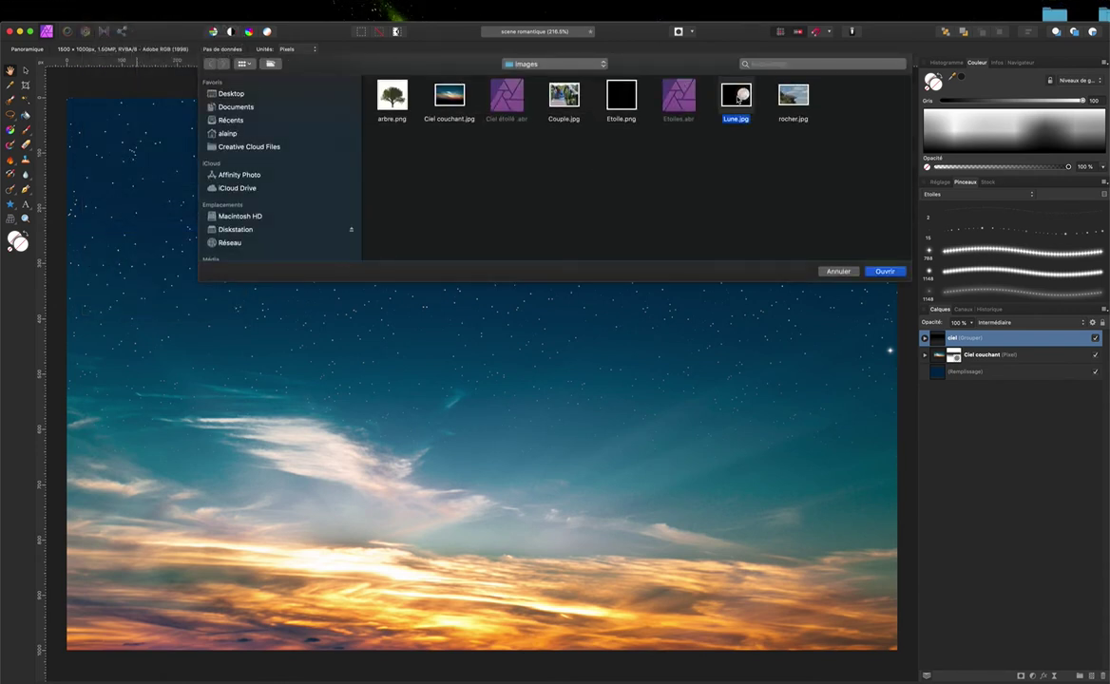
click(887, 273)
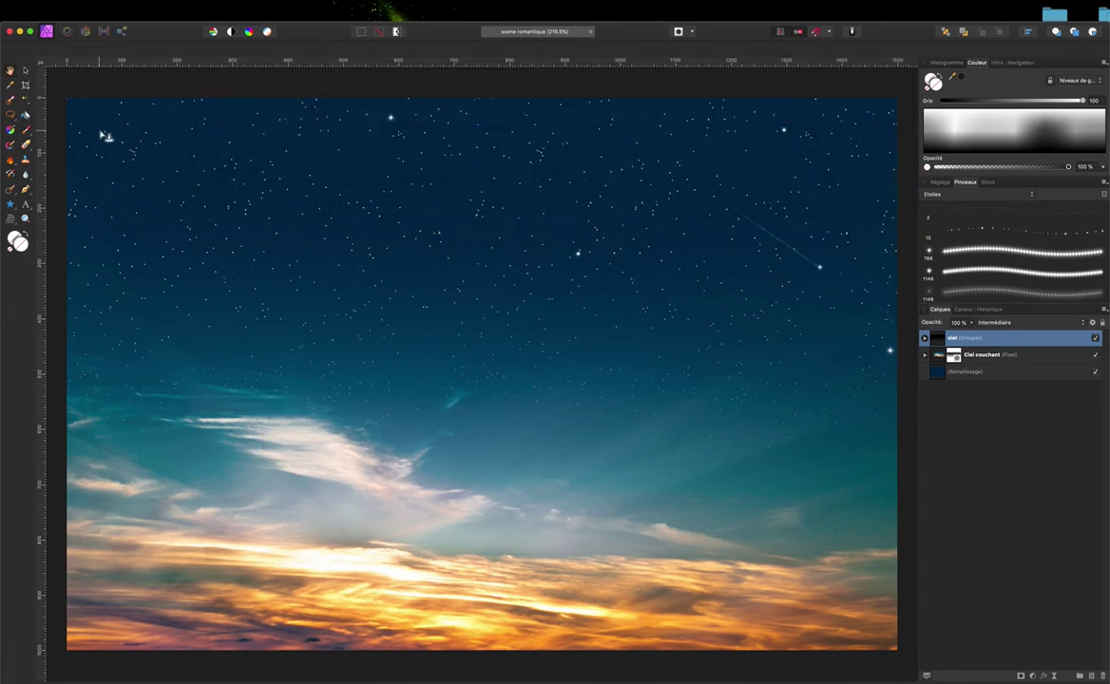
drag(99, 129, 846, 527)
drag(675, 404, 695, 393)
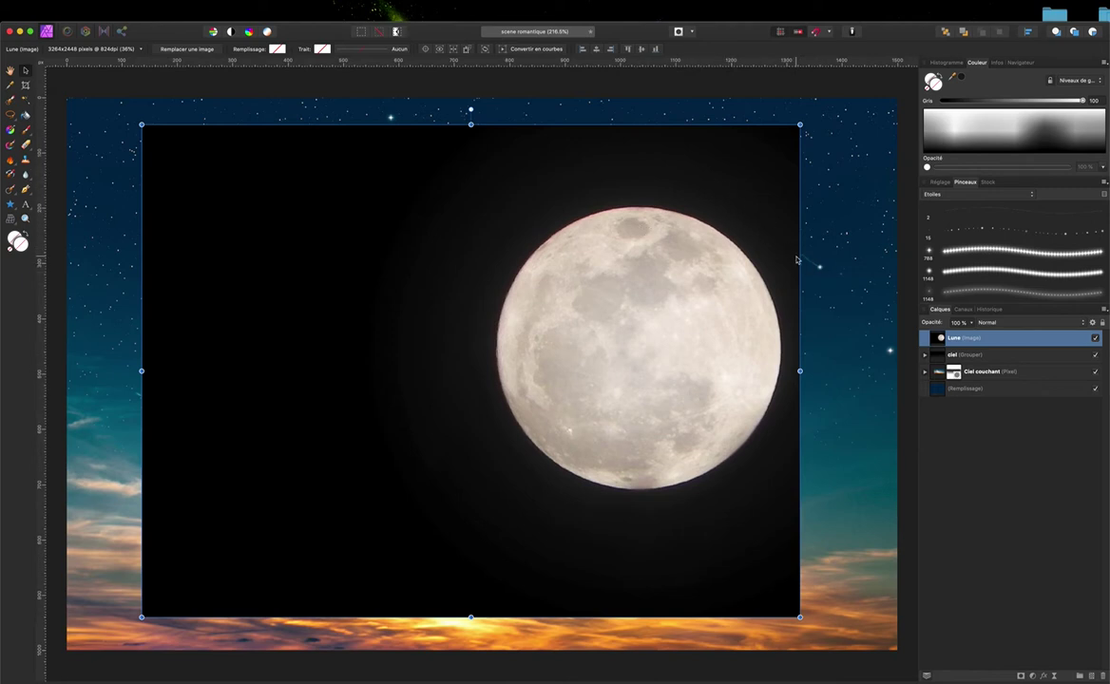
scroll(543, 261, right, 1)
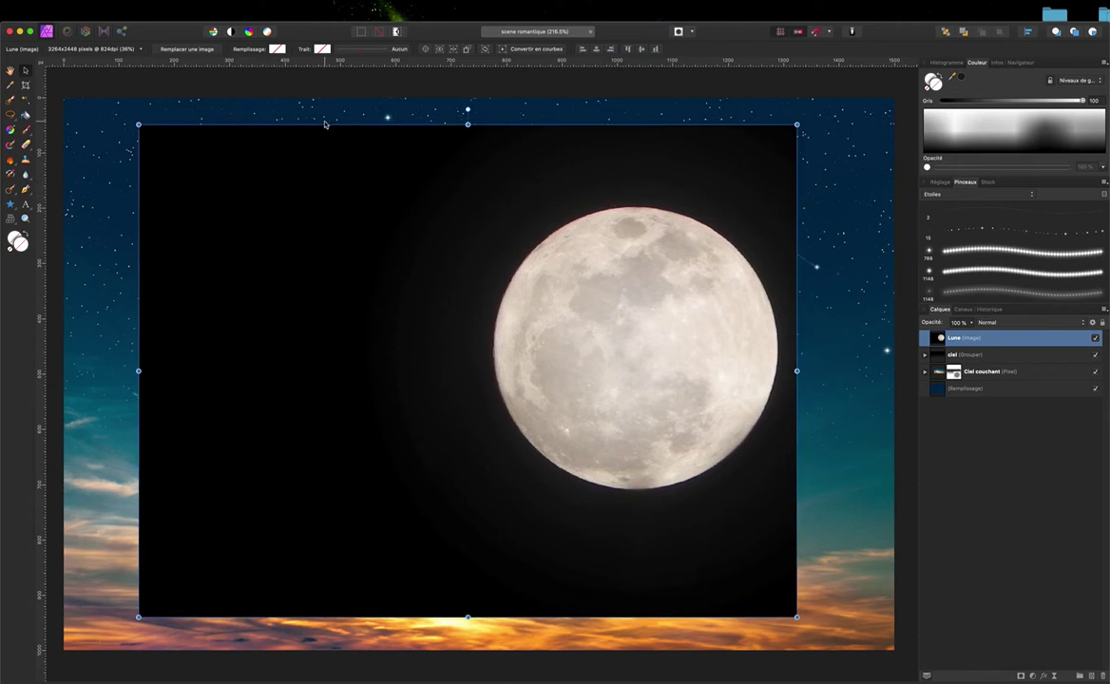
Step: Set the Lune layer's blend mode to Superposition
click(12, 70)
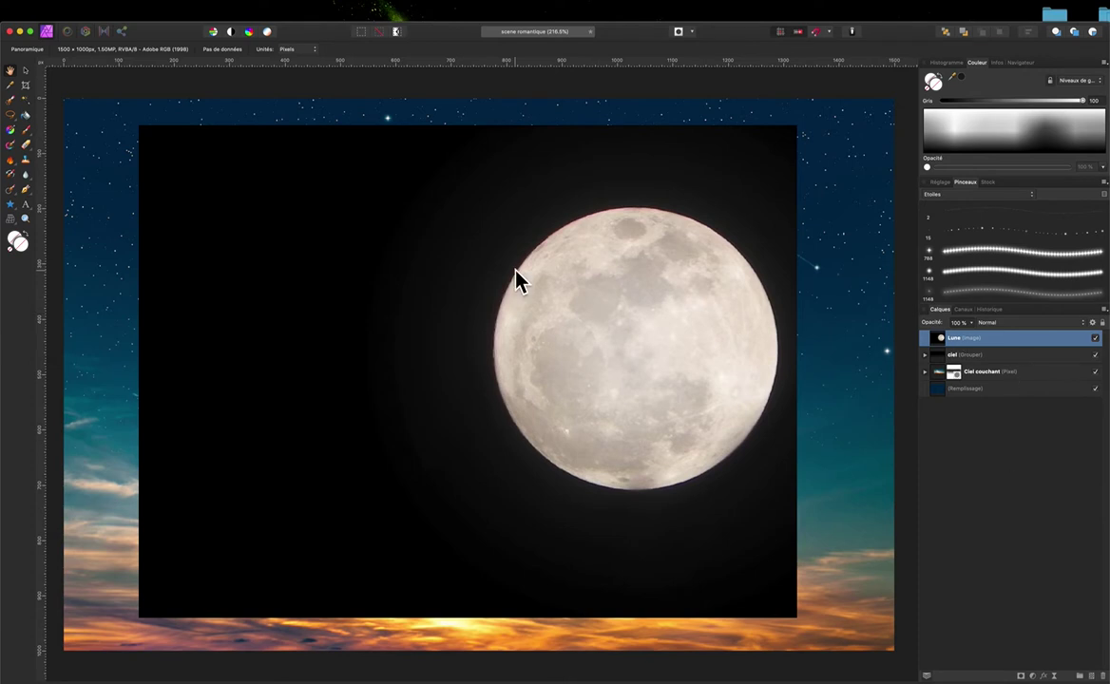
click(988, 322)
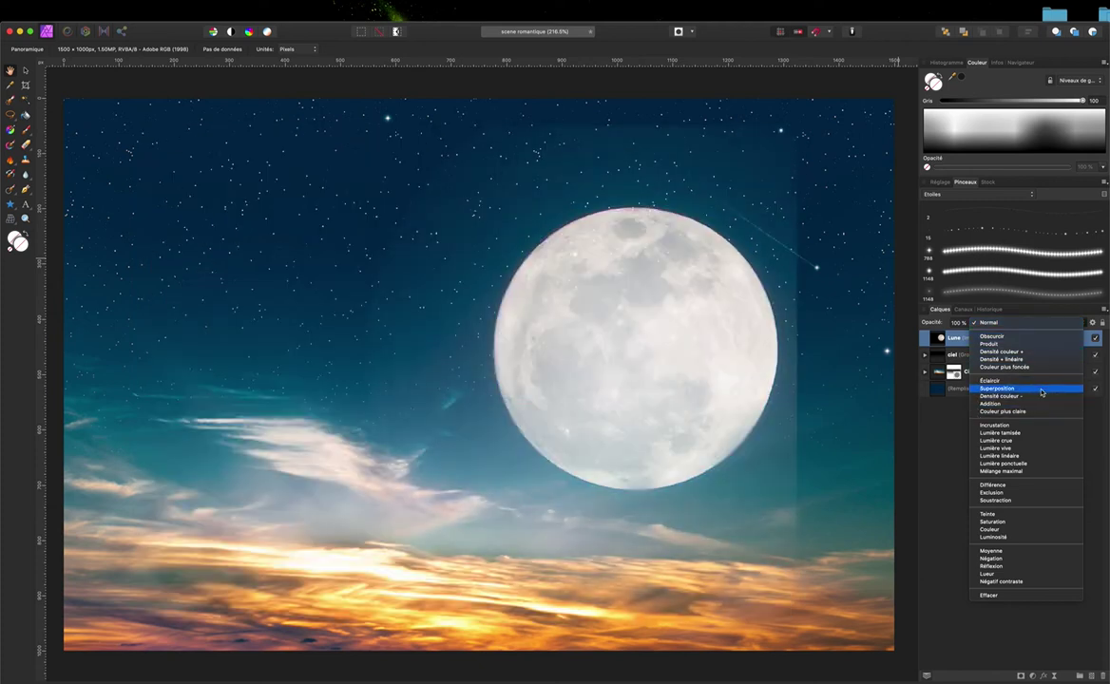
click(1042, 393)
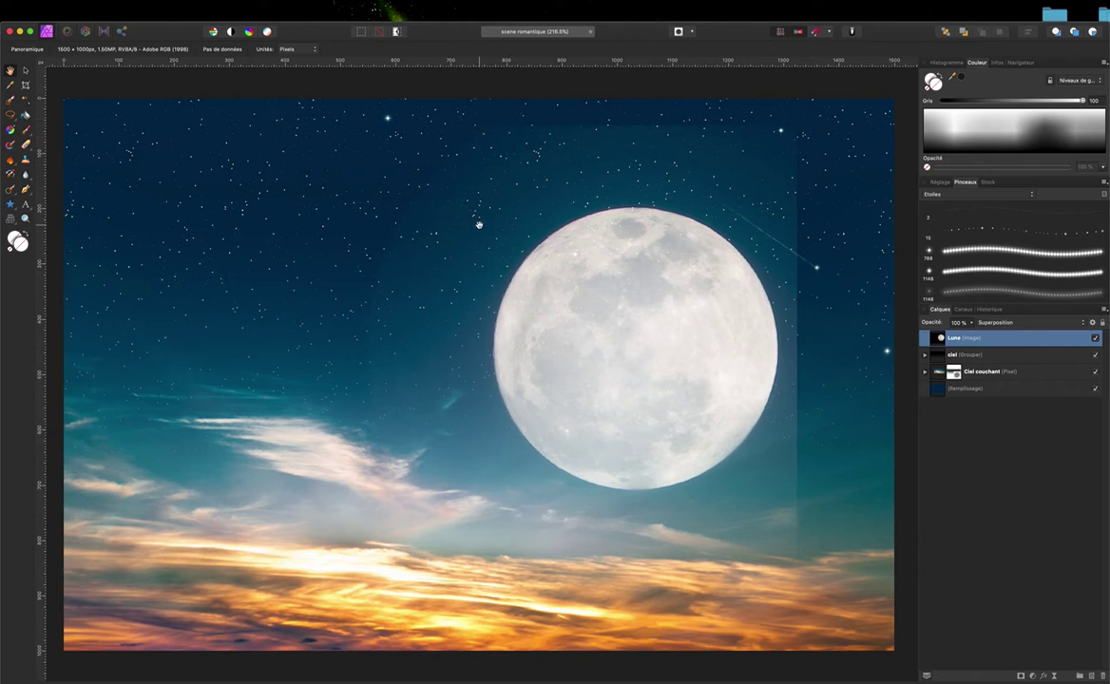
Step: Shape the Lune layer's source blend range to rise from 0 % output at 16 % input to 100 % output at 27 % input
click(1093, 324)
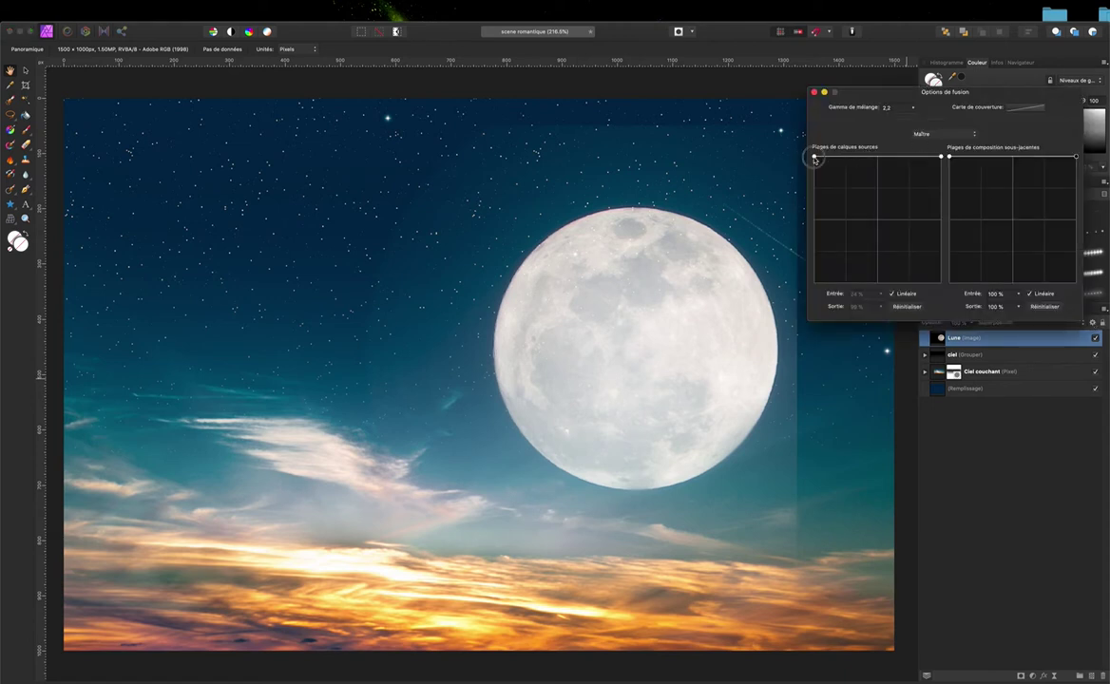
mouse_move(814, 159)
mouse_down()
mouse_move(822, 240)
mouse_move(809, 290)
mouse_move(827, 293)
mouse_move(805, 292)
mouse_up()
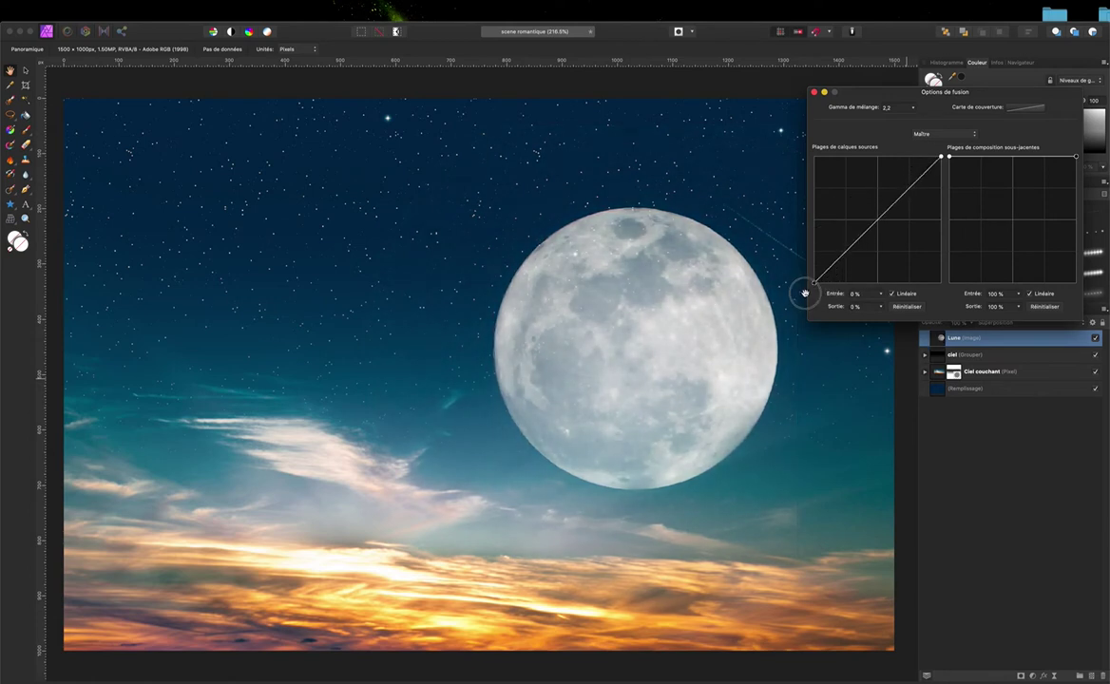
drag(847, 248, 849, 157)
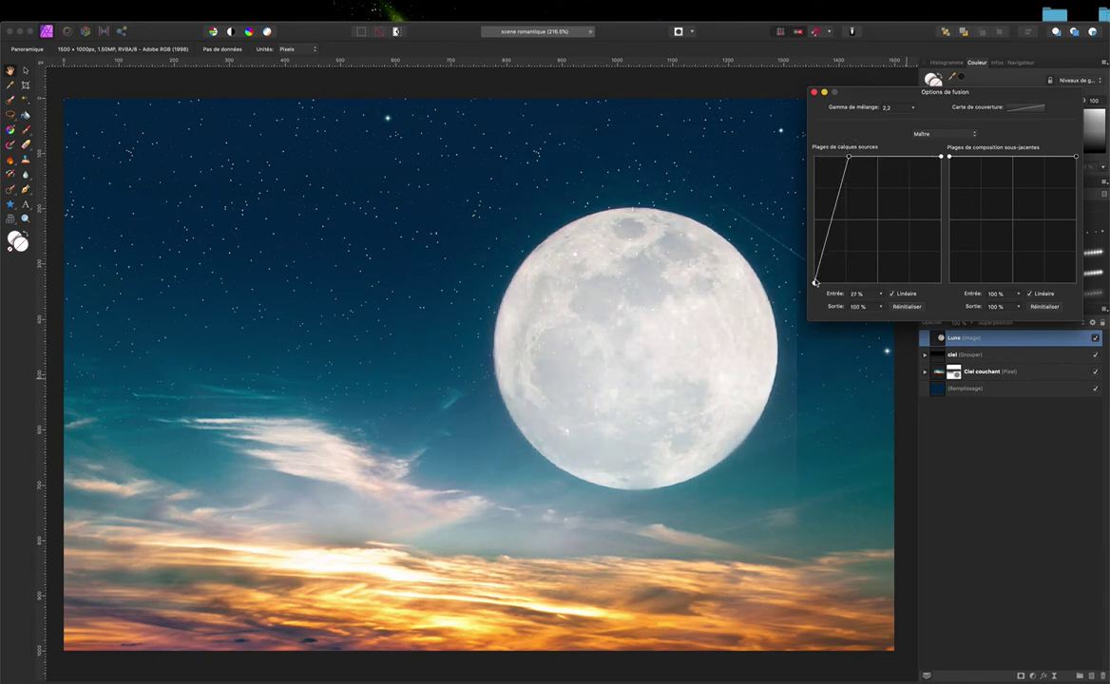
drag(814, 282, 835, 310)
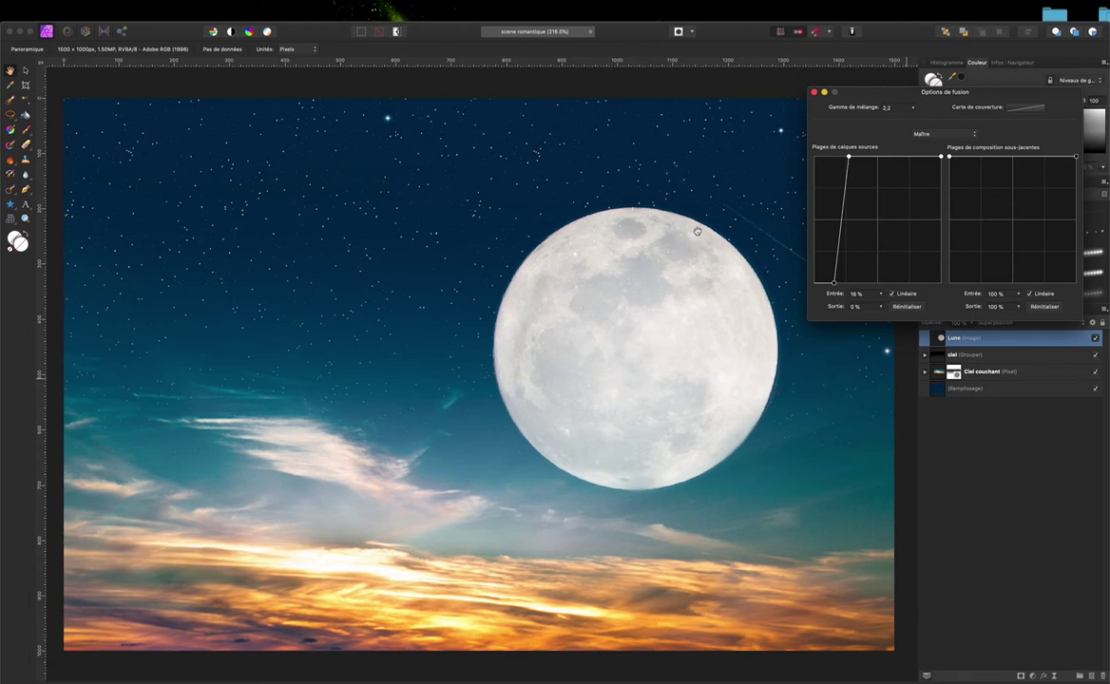
click(815, 92)
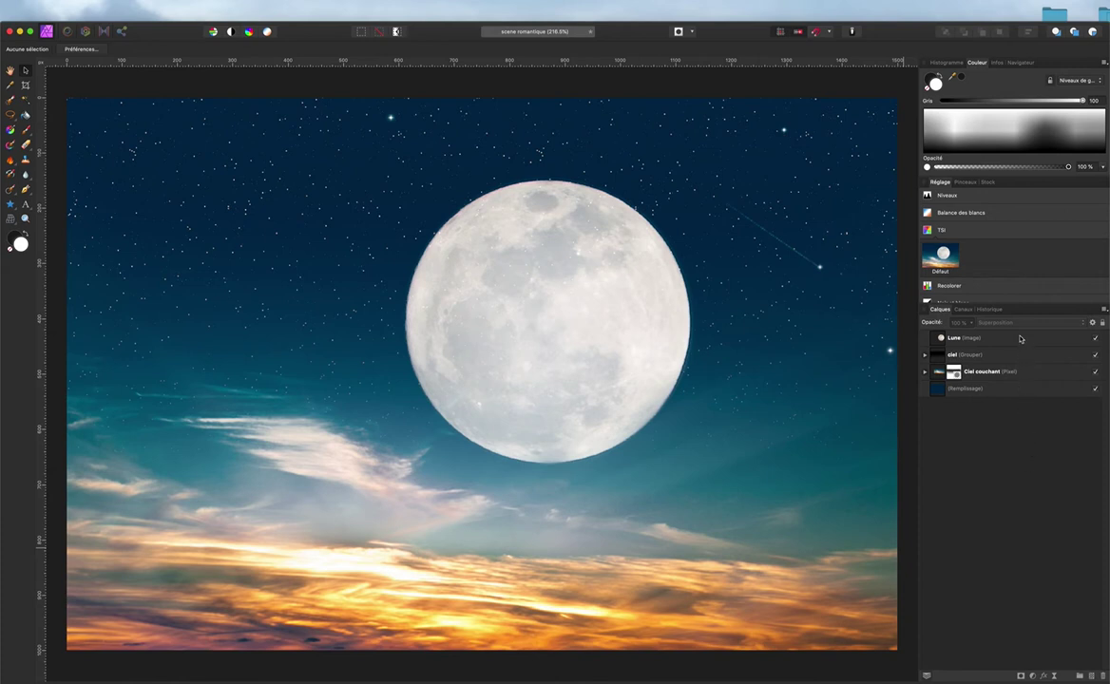
Step: Insert the image arbre.png above the Lune layer at about 68 % scale, overlapping the moon's left side
click(1019, 337)
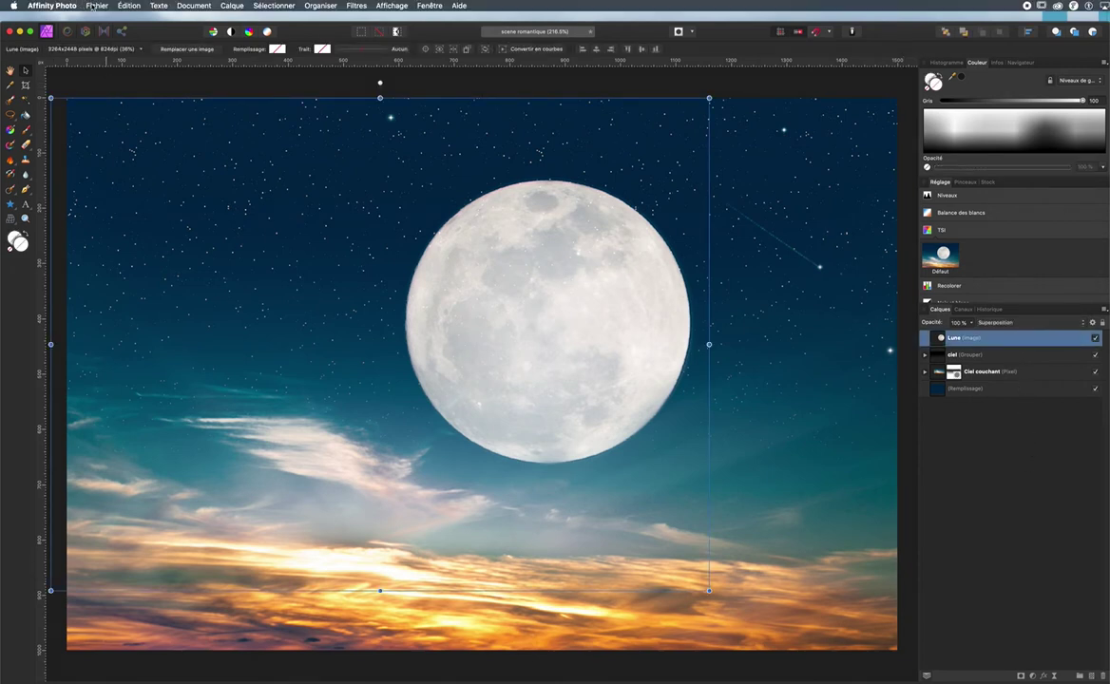
click(95, 6)
click(120, 227)
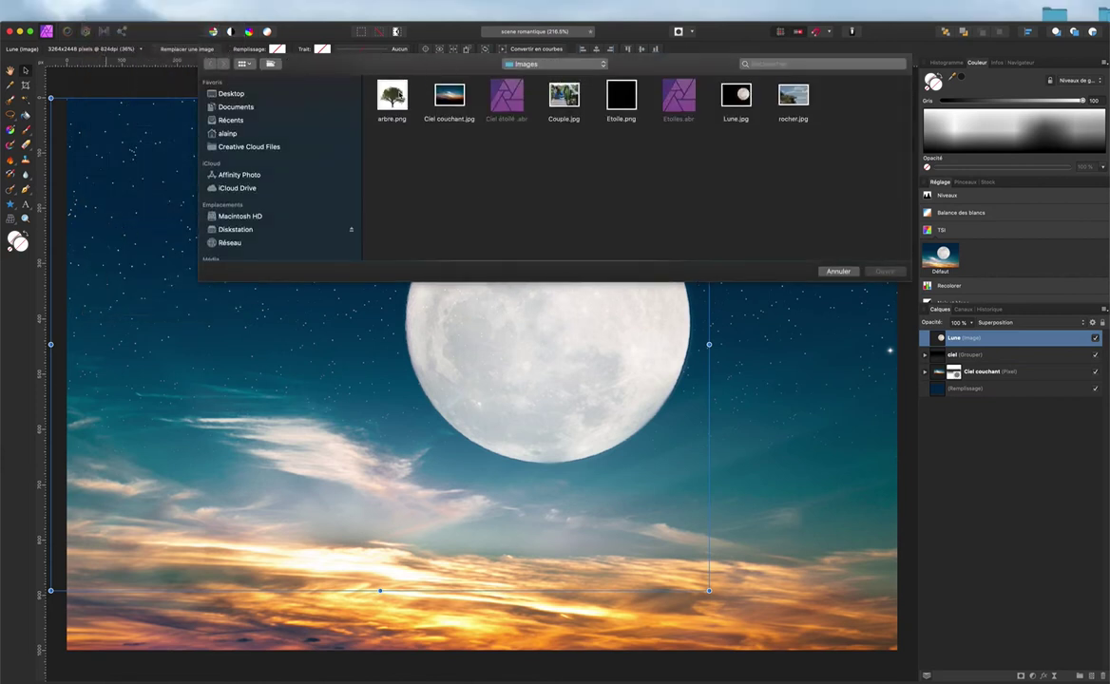
click(391, 97)
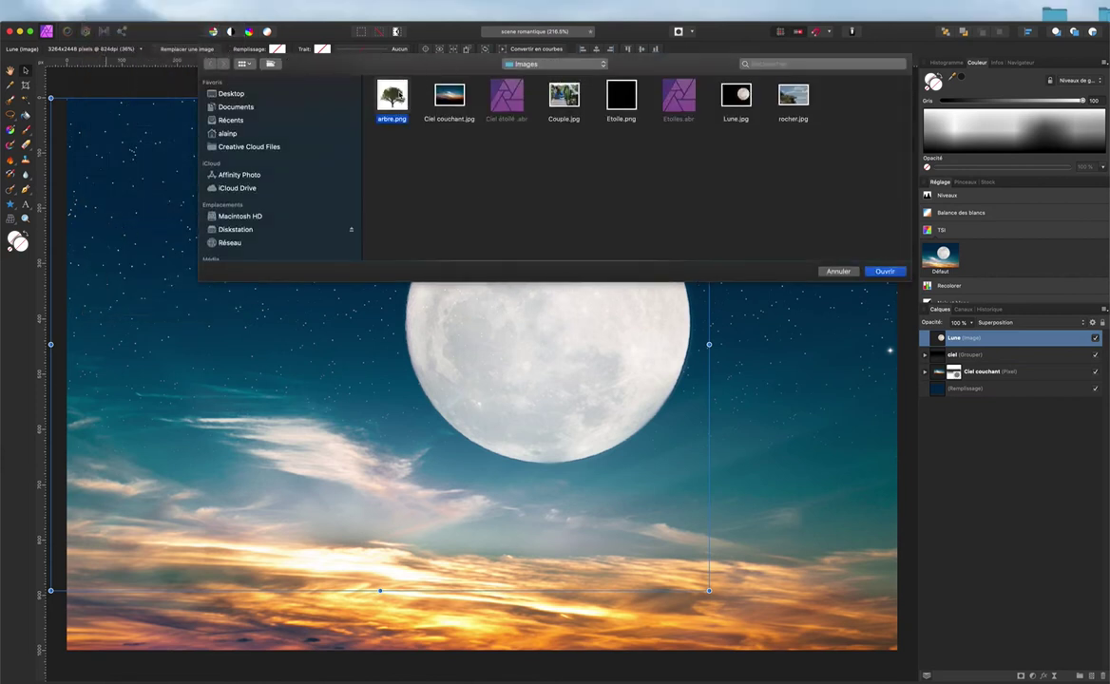
click(884, 271)
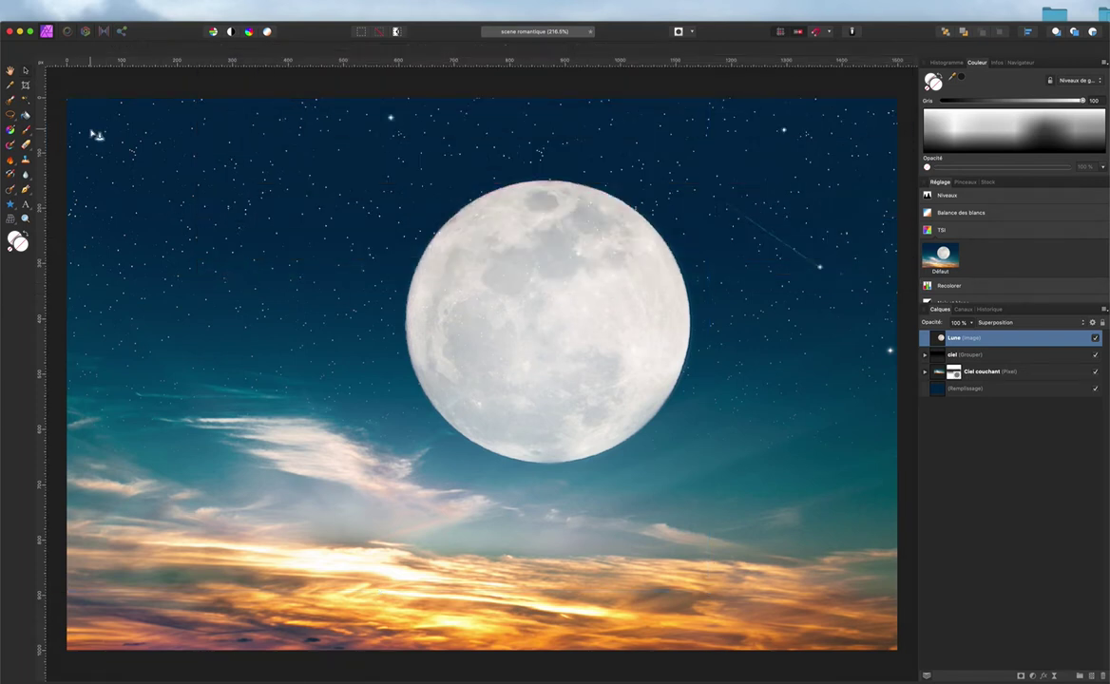
drag(76, 133, 646, 655)
drag(362, 445, 375, 319)
drag(375, 318, 456, 367)
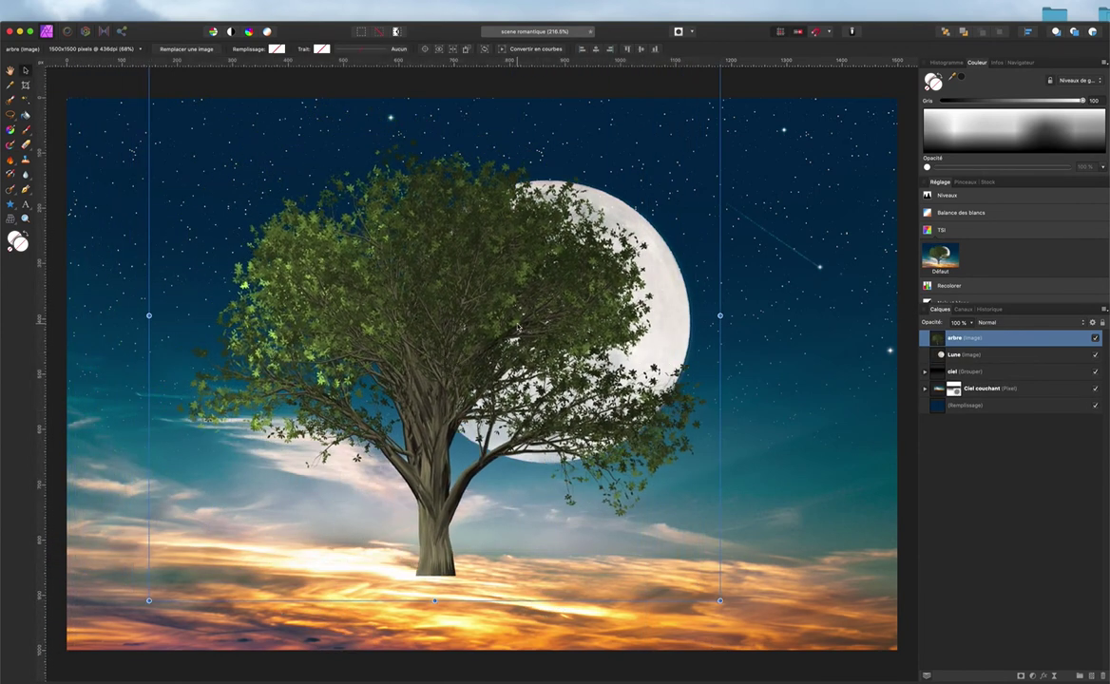
Step: Reposition the tree near the middle of the canvas and mirror it horizontally
drag(508, 312, 362, 226)
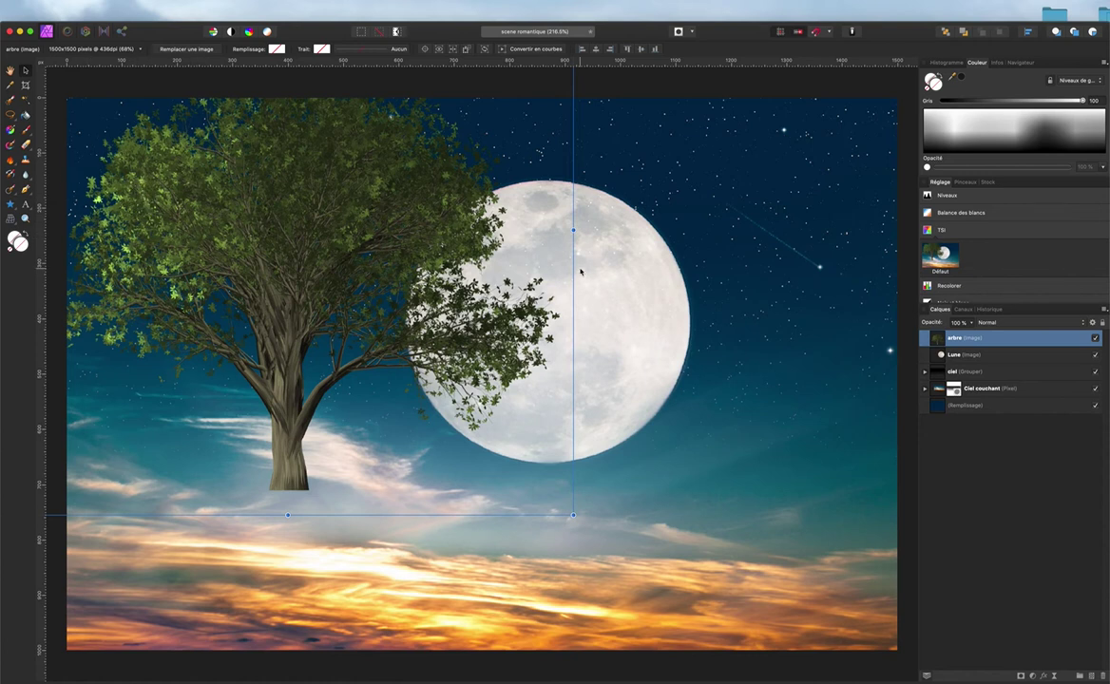
drag(168, 214, 303, 256)
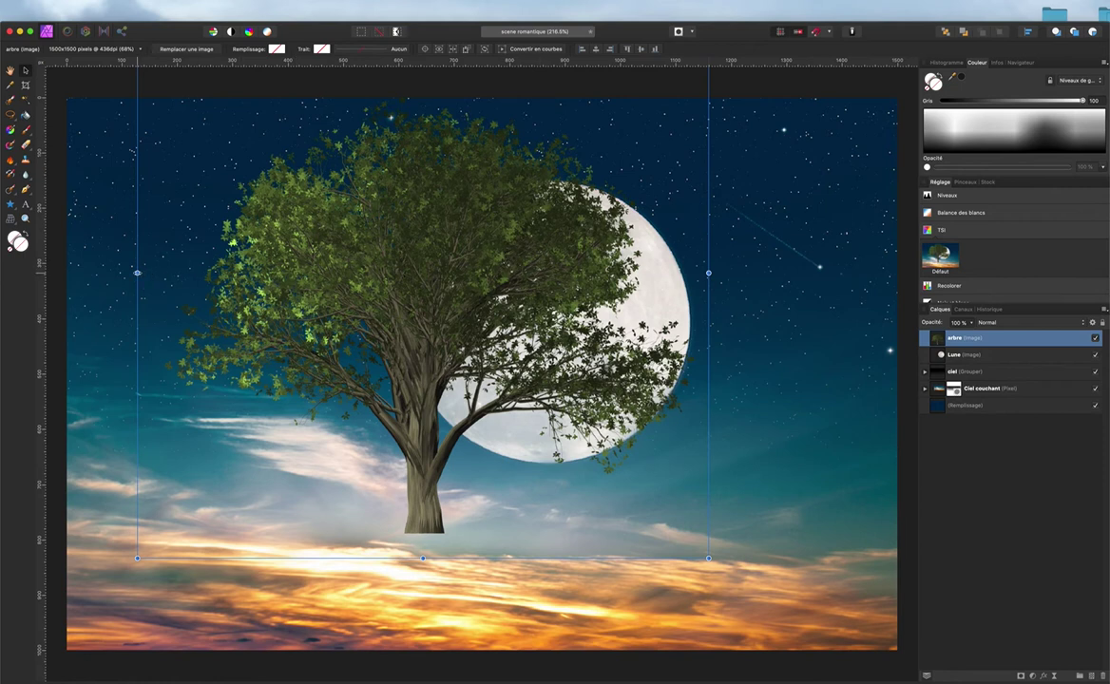
drag(138, 273, 138, 273)
drag(138, 272, 840, 273)
drag(707, 272, 271, 273)
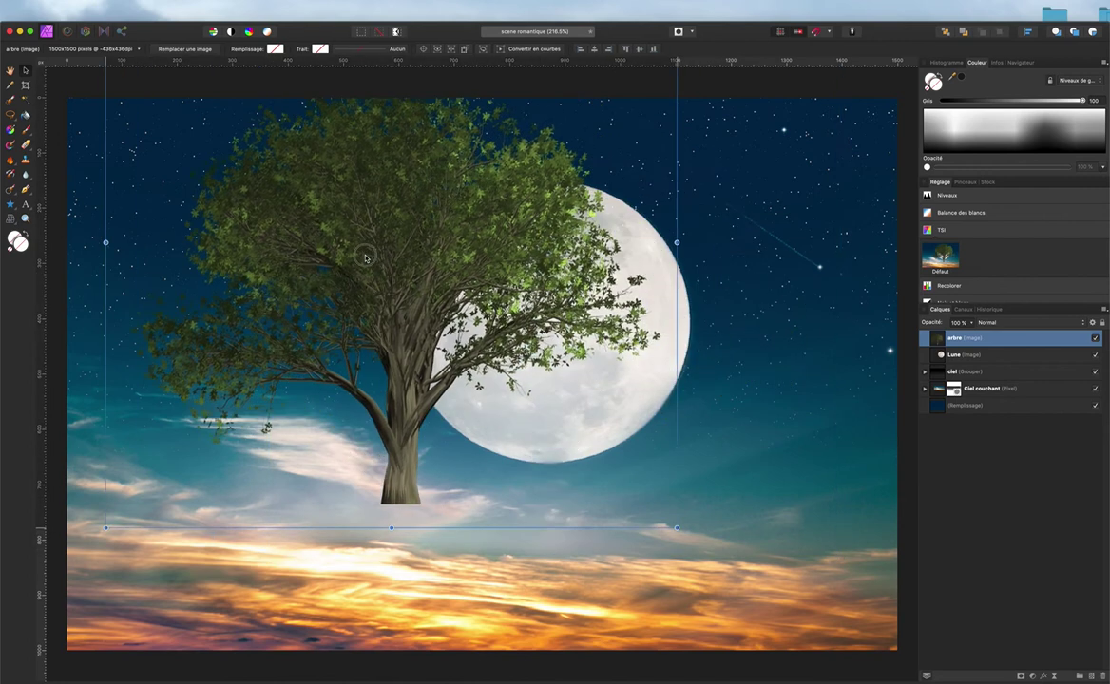
Step: Move the tree to the canvas's upper-left area and enlarge it to 400 dpi, its branches reaching over the moon's left edge
drag(365, 256, 228, 207)
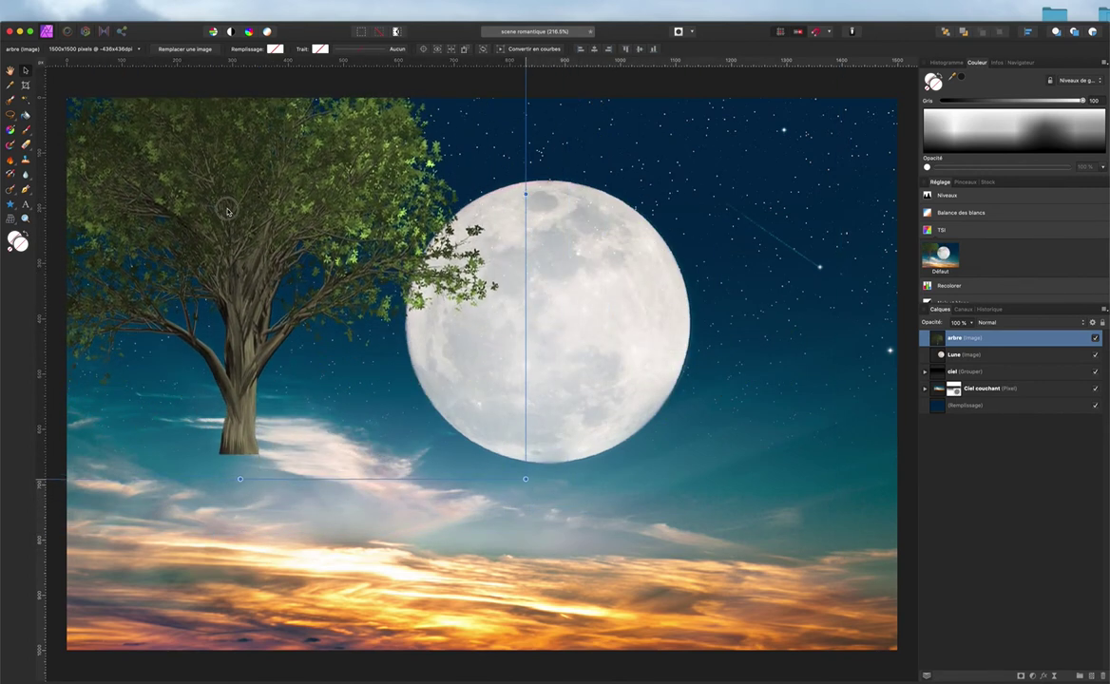
drag(528, 479, 578, 529)
drag(214, 237, 189, 223)
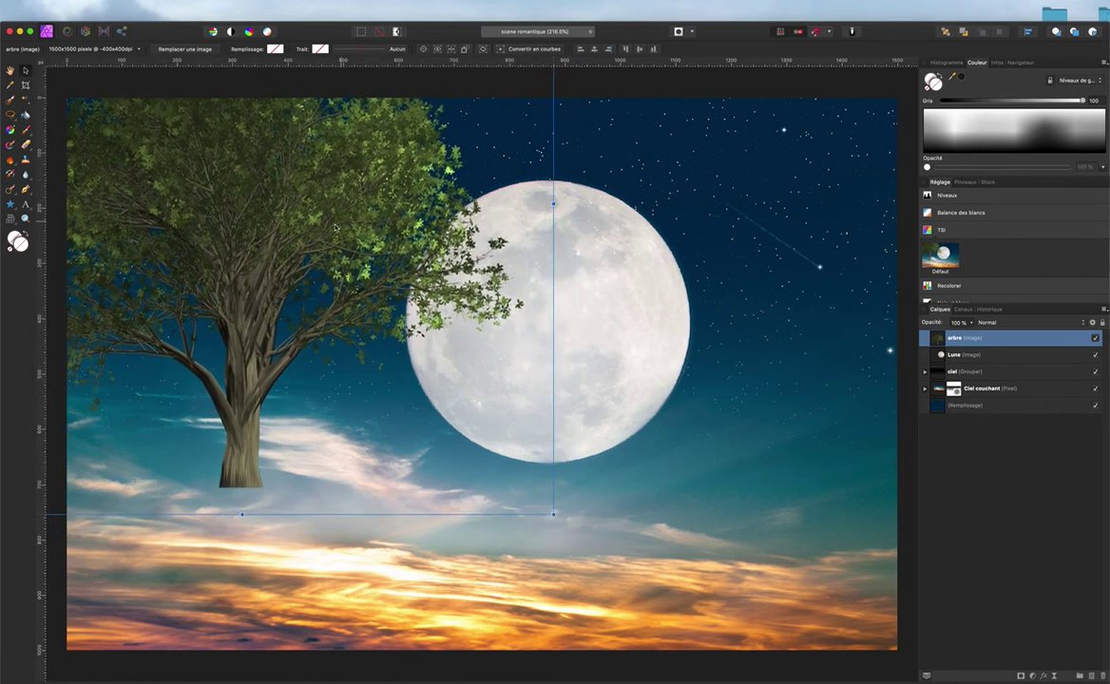
scroll(459, 406, up, 3)
scroll(459, 405, down, 5)
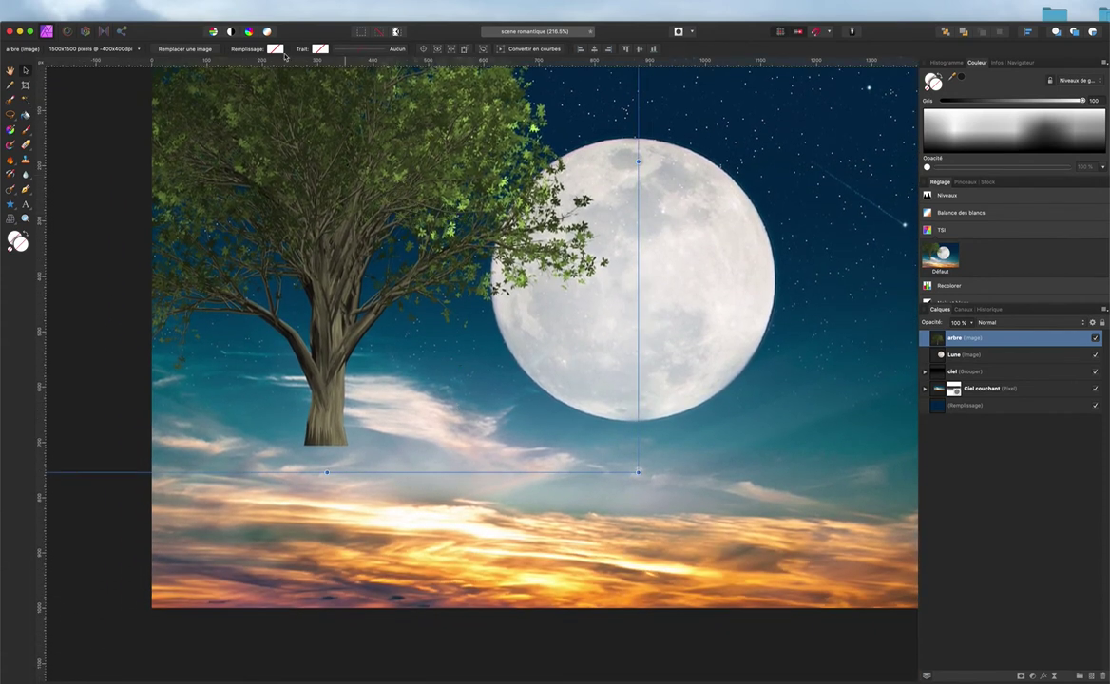
scroll(446, 203, down, 5)
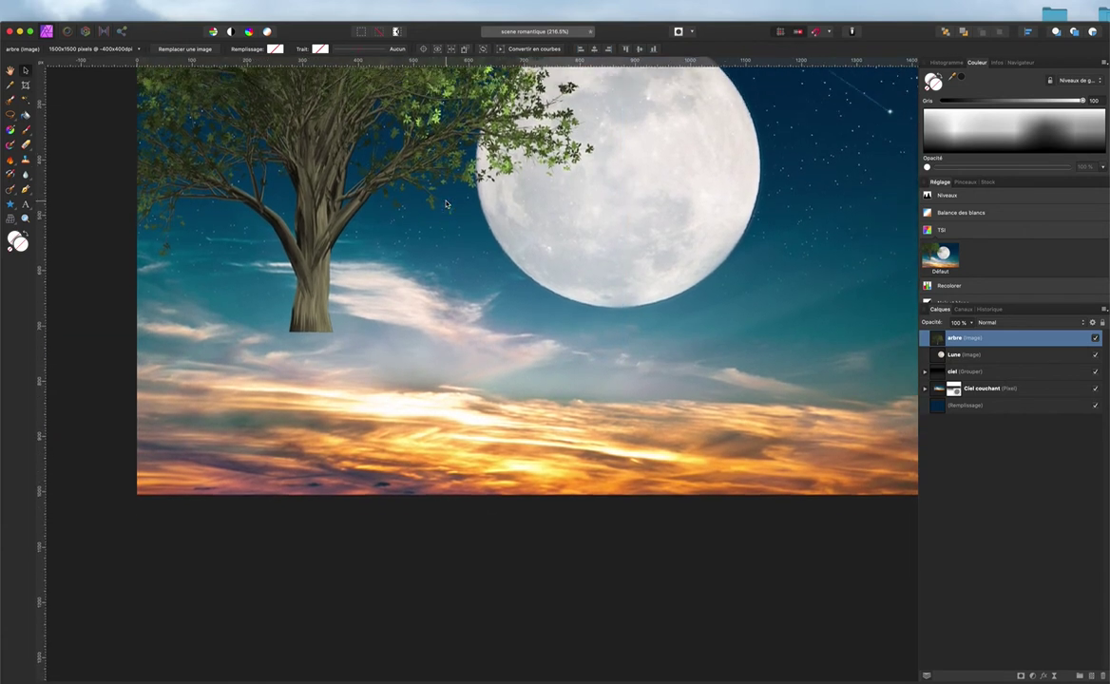
scroll(446, 203, up, 7)
scroll(446, 204, right, 2)
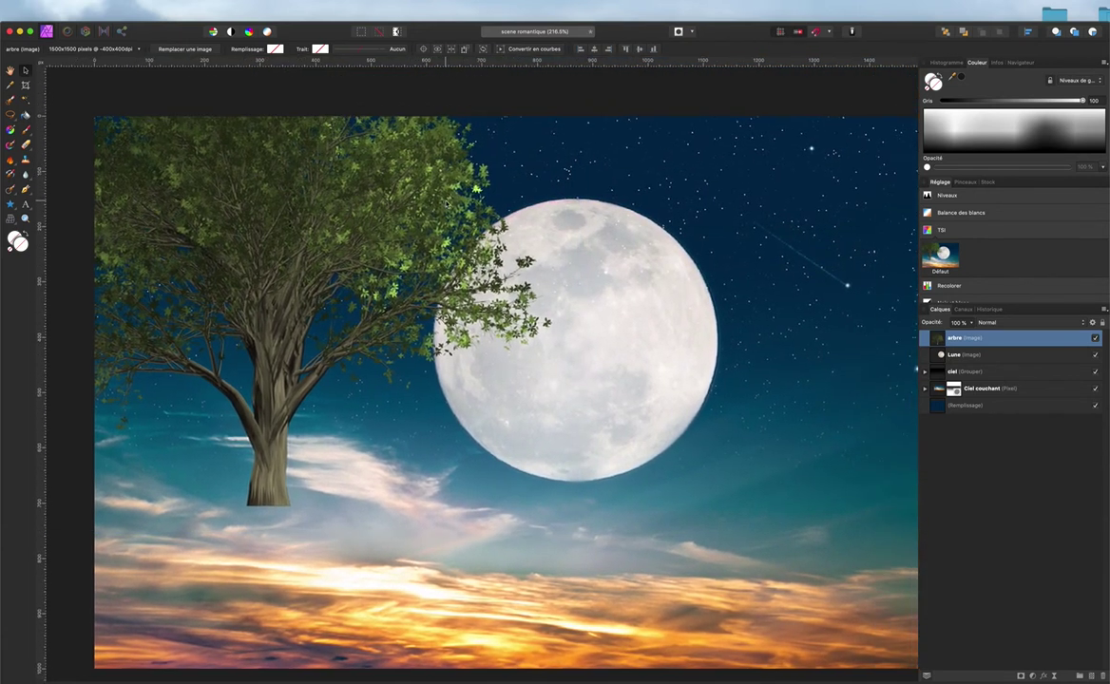
scroll(446, 205, left, 2)
scroll(447, 205, right, 1)
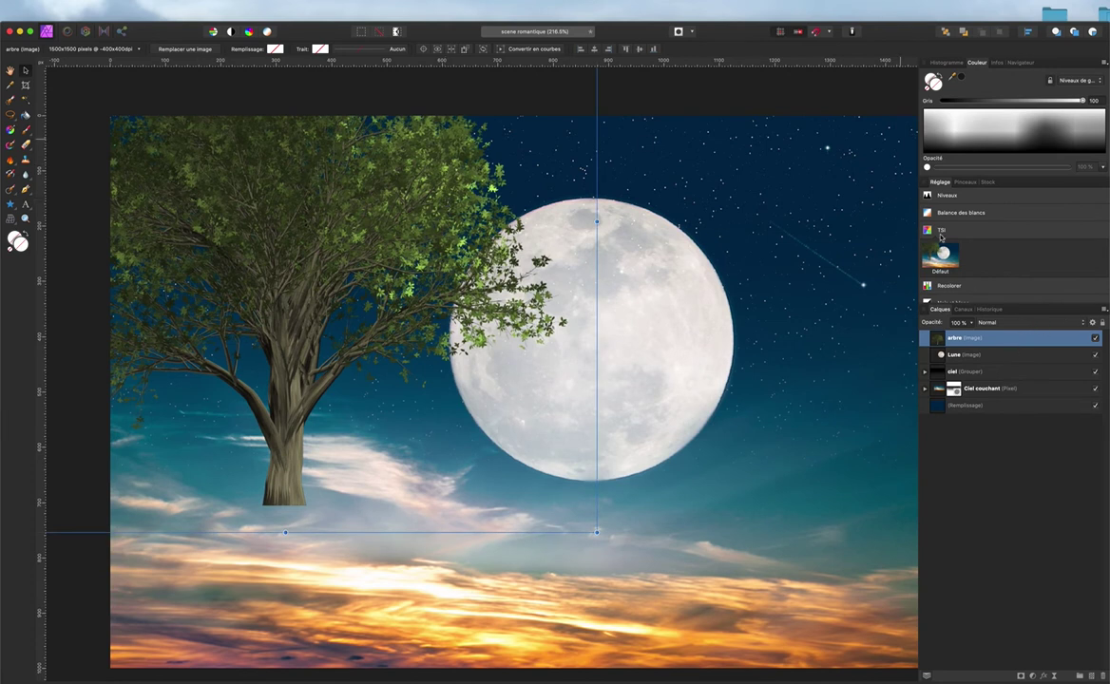
Step: Add a Curves adjustment that lowers the white point moderately and nest it inside the arbre layer
scroll(961, 238, down, 5)
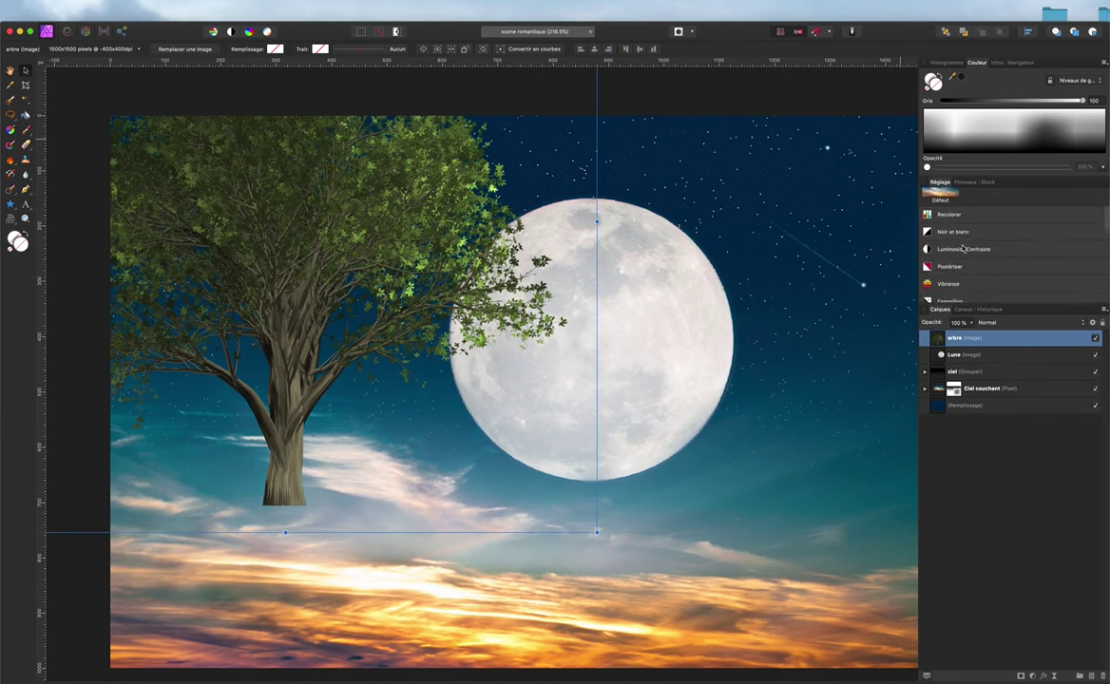
scroll(961, 249, down, 1)
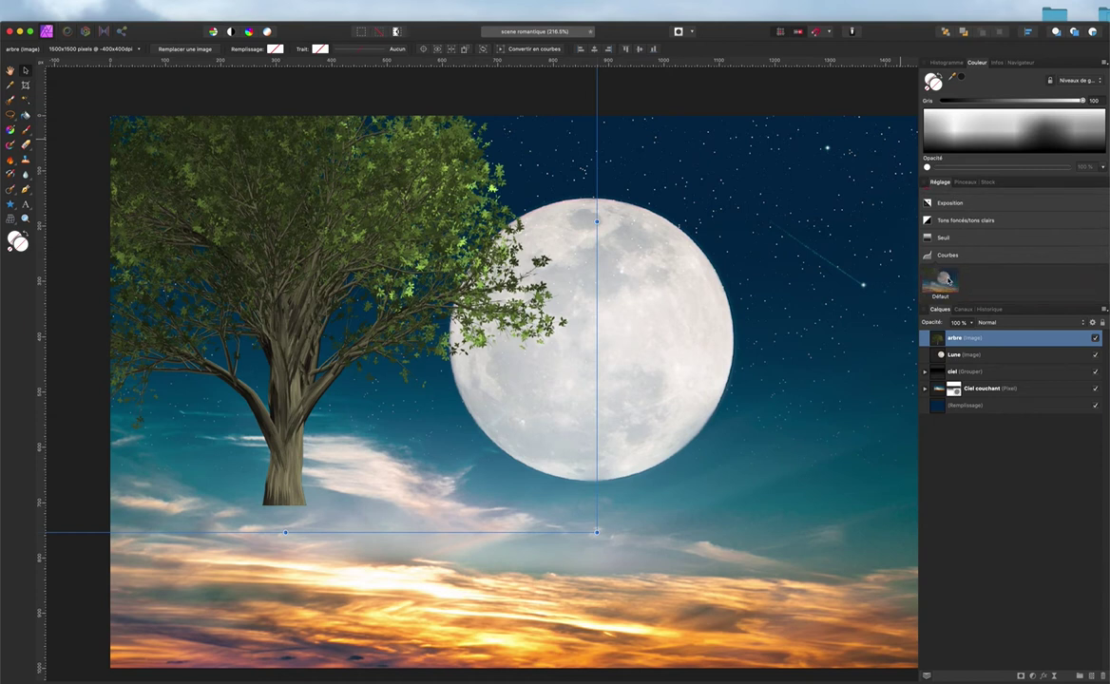
click(942, 280)
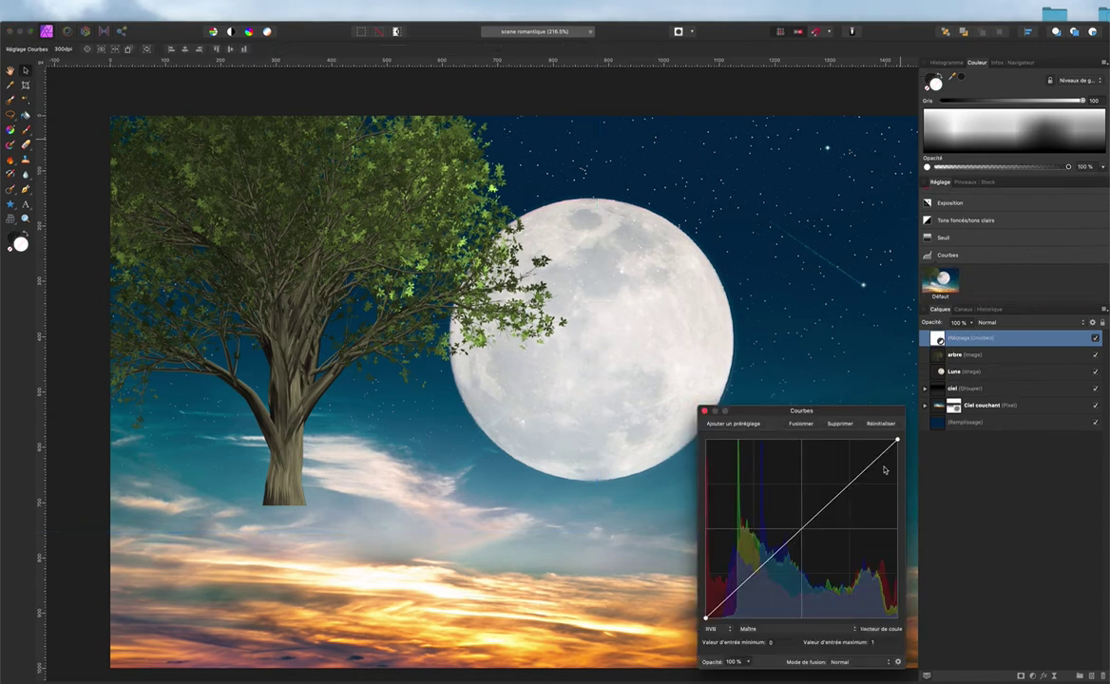
drag(897, 442, 898, 472)
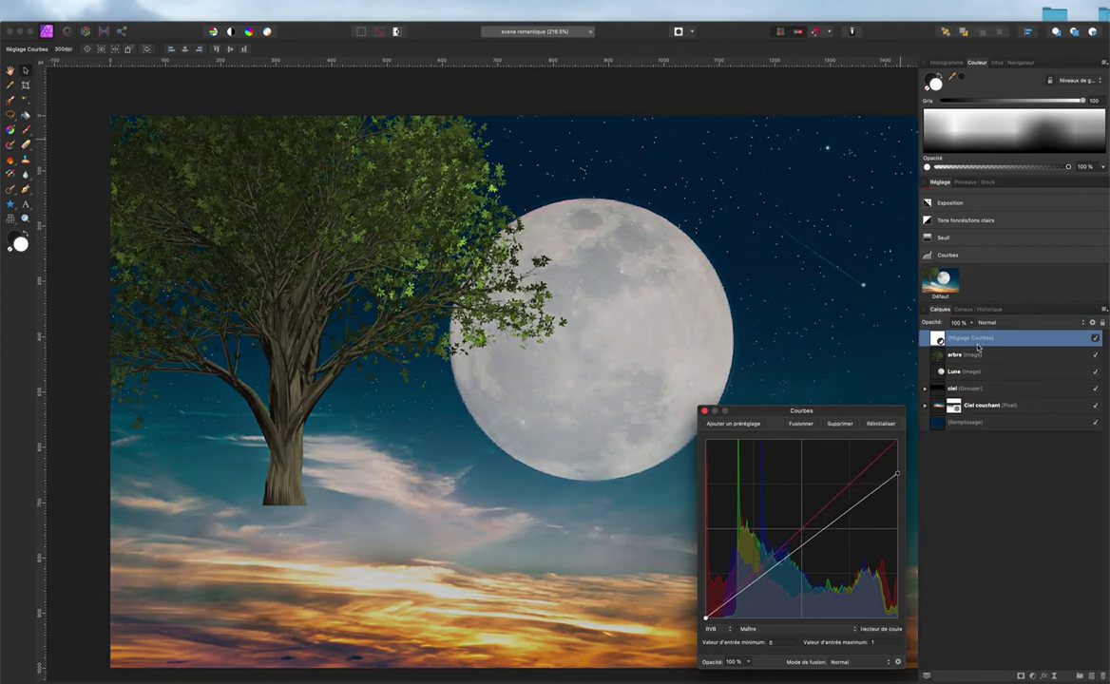
drag(939, 338, 946, 356)
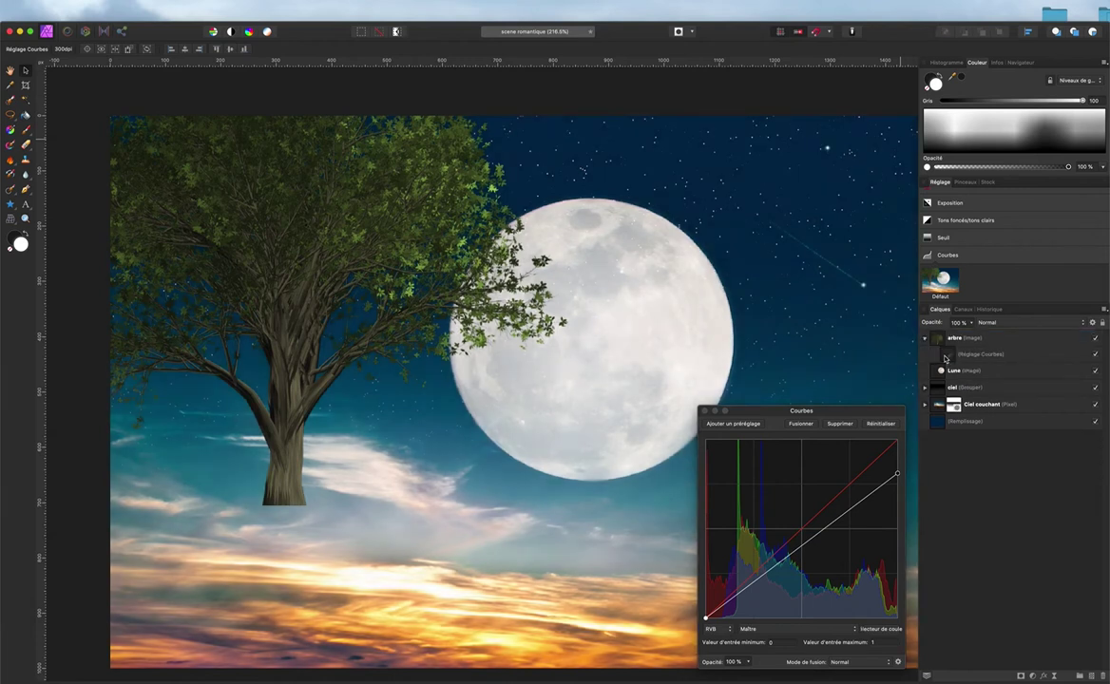
Step: Darken the tree to a near silhouette by lowering the curve's white point further, shifting its black point inward and bending the curve downward
click(895, 470)
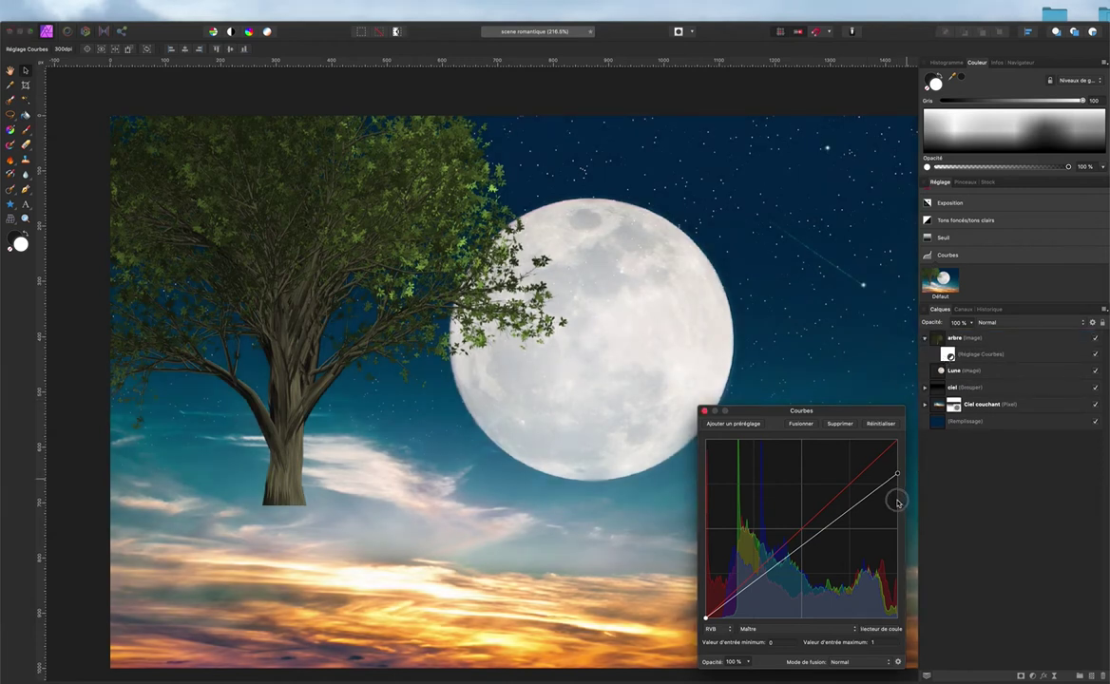
drag(896, 473, 897, 497)
drag(706, 617, 756, 610)
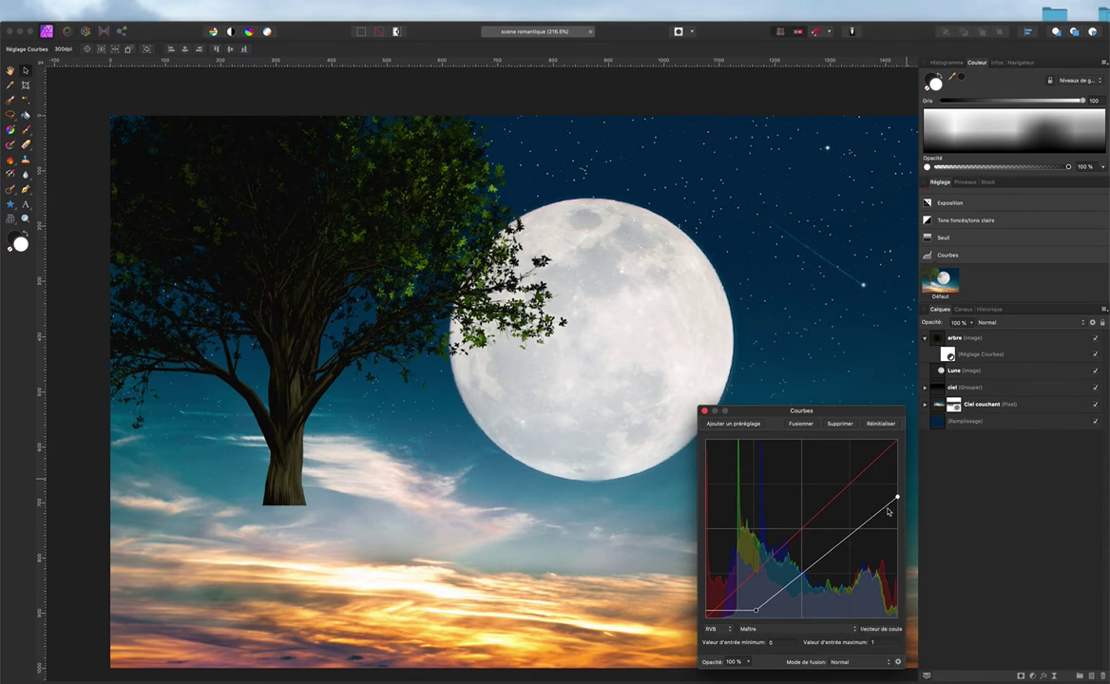
drag(849, 539, 860, 545)
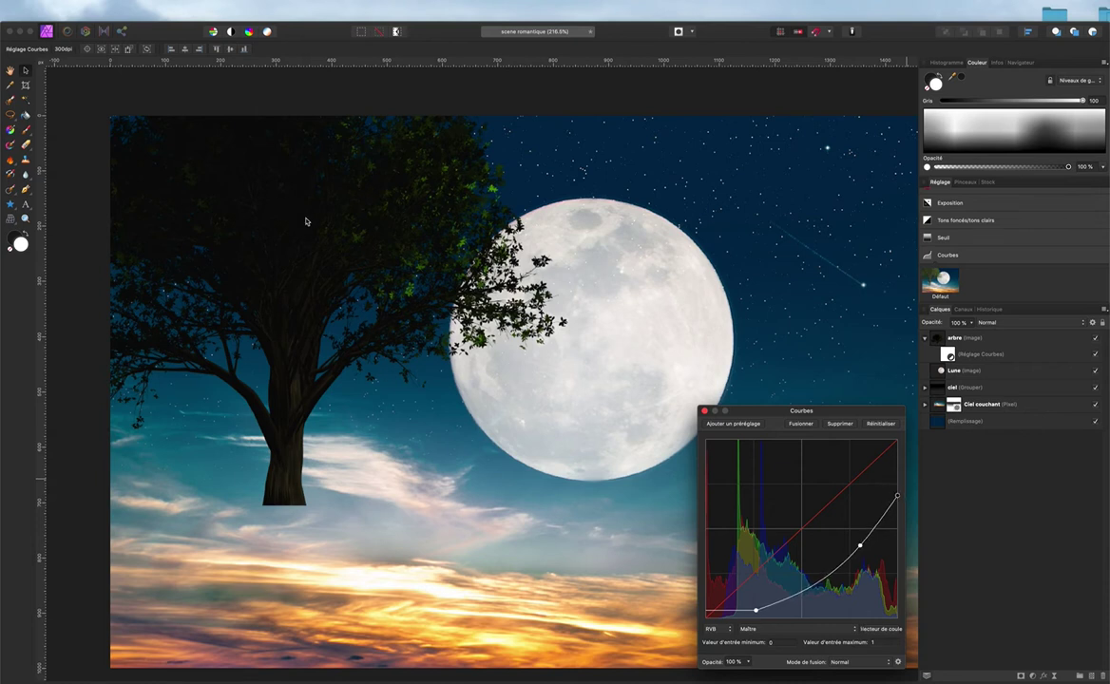
scroll(306, 222, up, 3)
scroll(306, 221, down, 4)
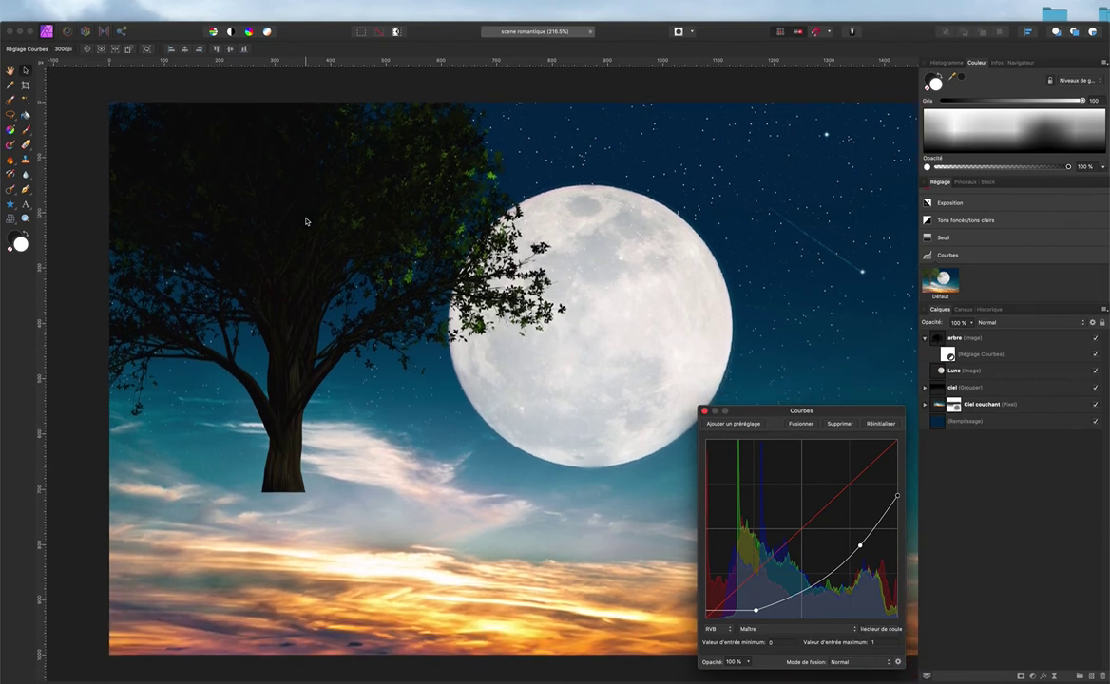
scroll(306, 221, up, 3)
scroll(306, 222, down, 4)
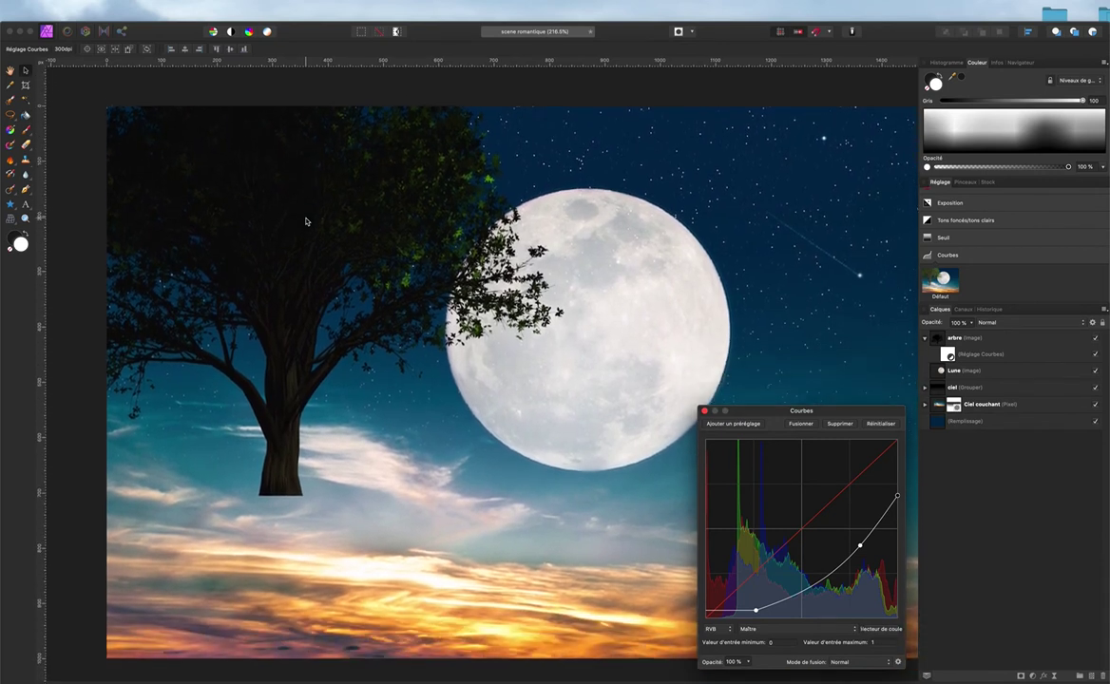
click(704, 412)
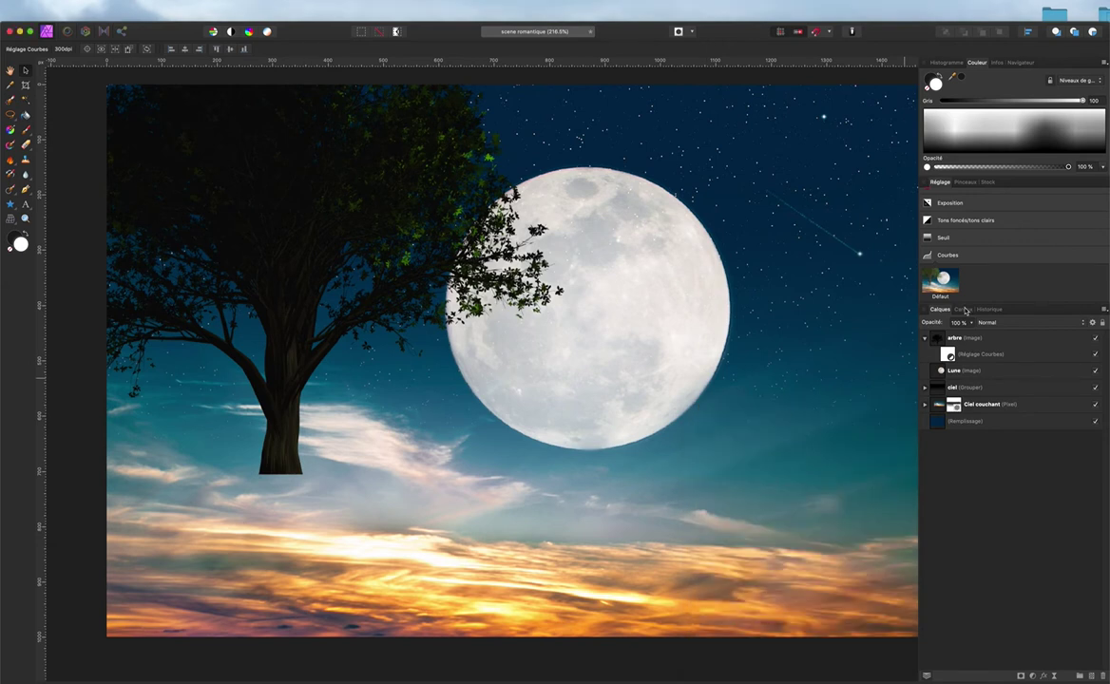
Step: Add a TSI adjustment to the tree with the saturation shift at -76 %
scroll(956, 244, up, 5)
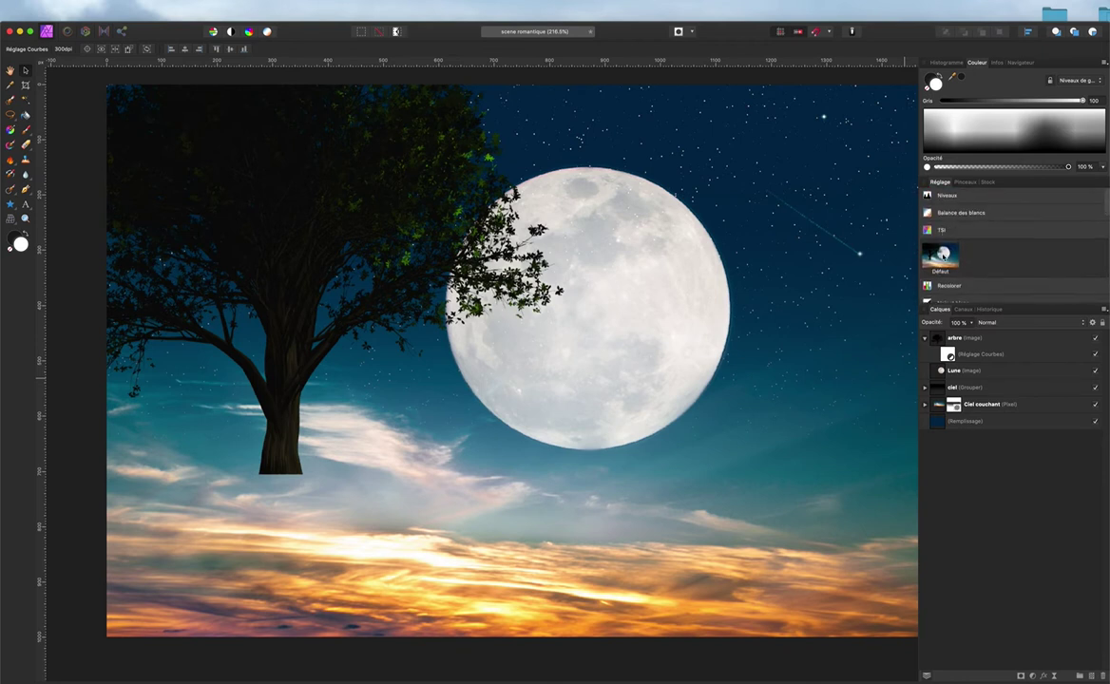
click(940, 255)
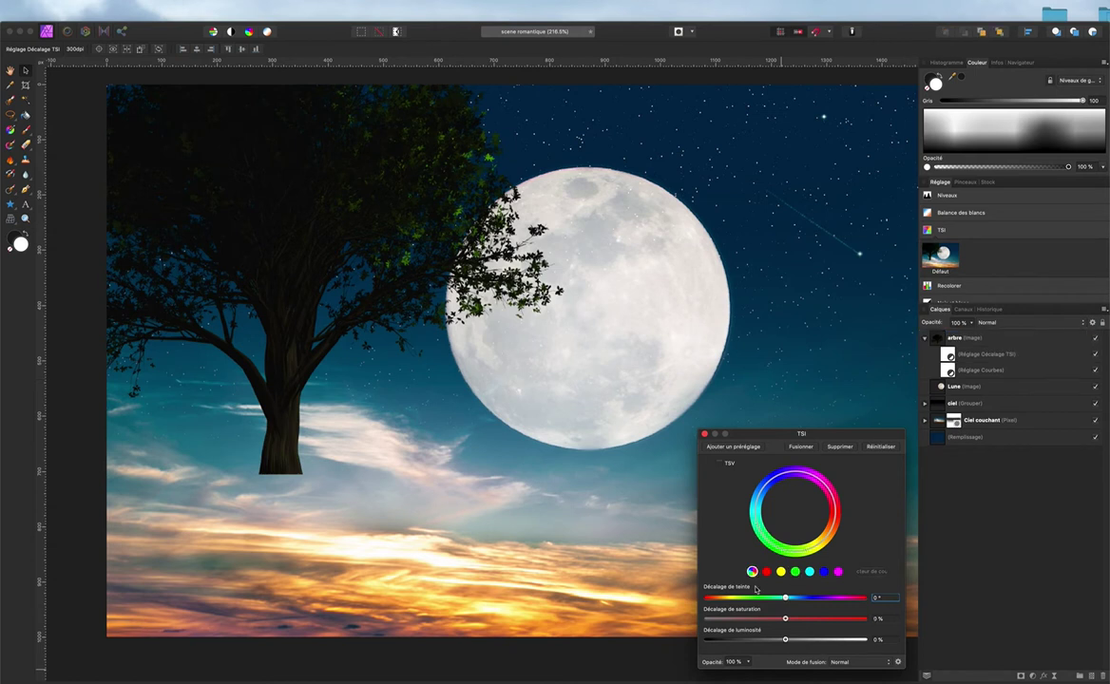
drag(787, 620, 728, 609)
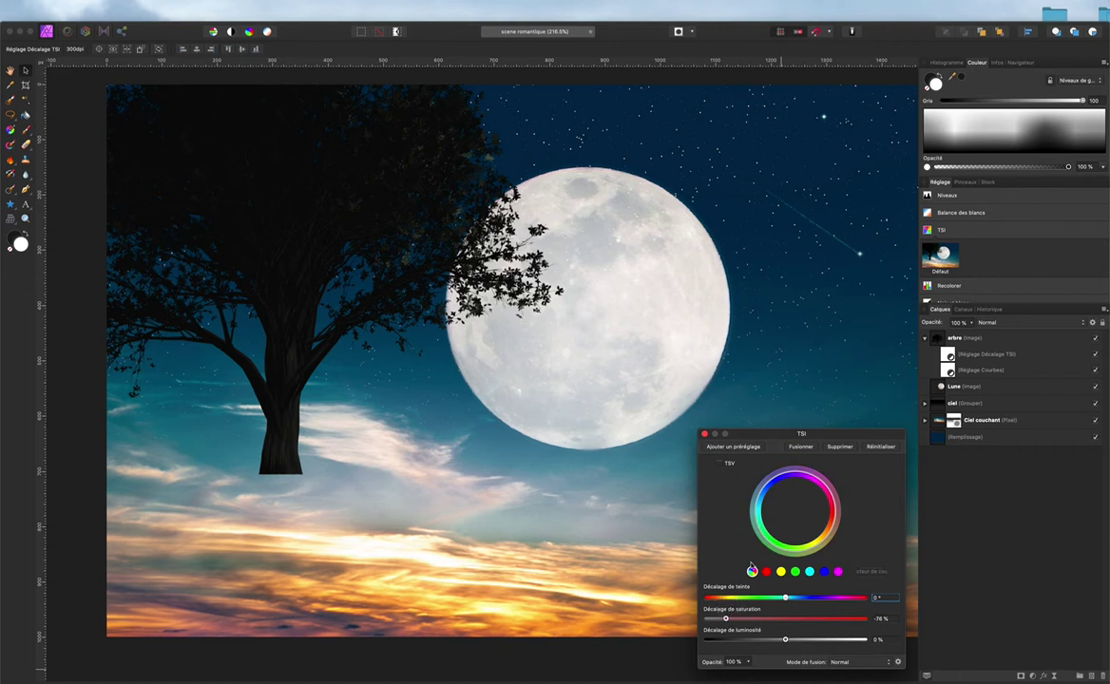
click(704, 434)
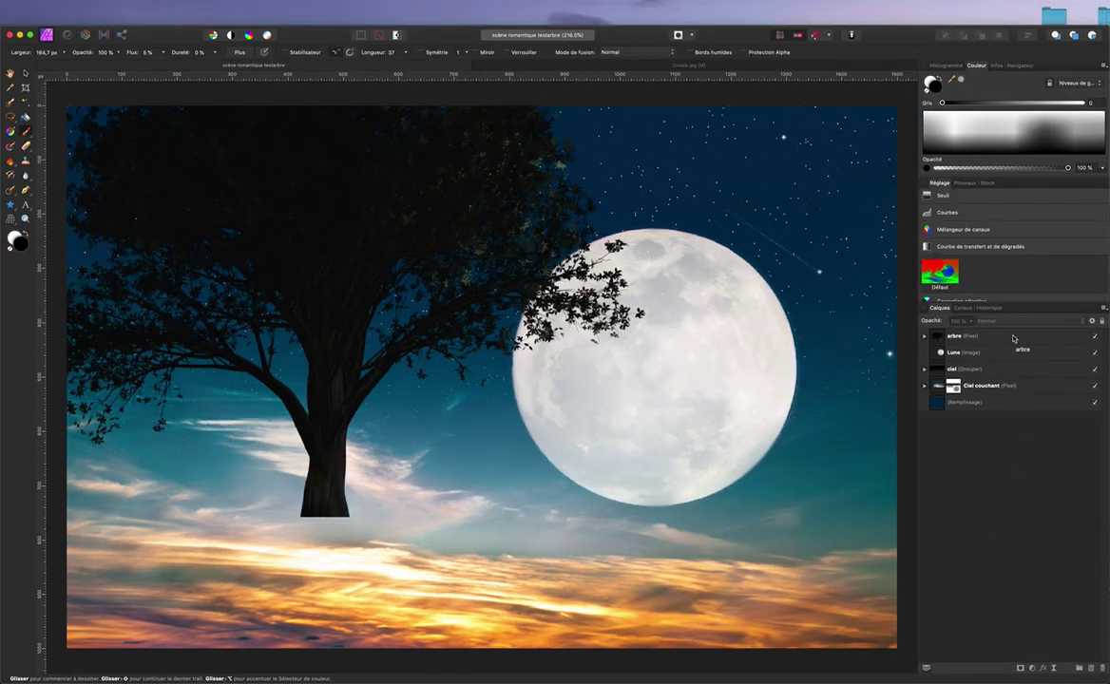
Step: Insert rocher.jpg from the Images folder above the arbre layer at about 46 % scale, covering most of the canvas
click(1013, 337)
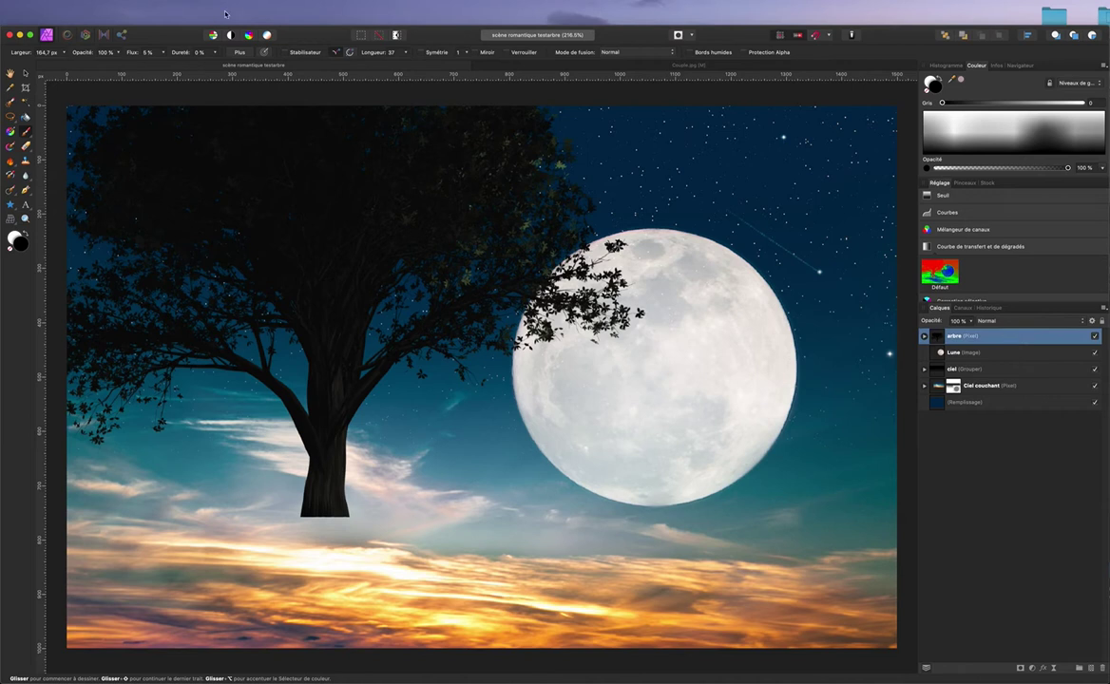
click(97, 6)
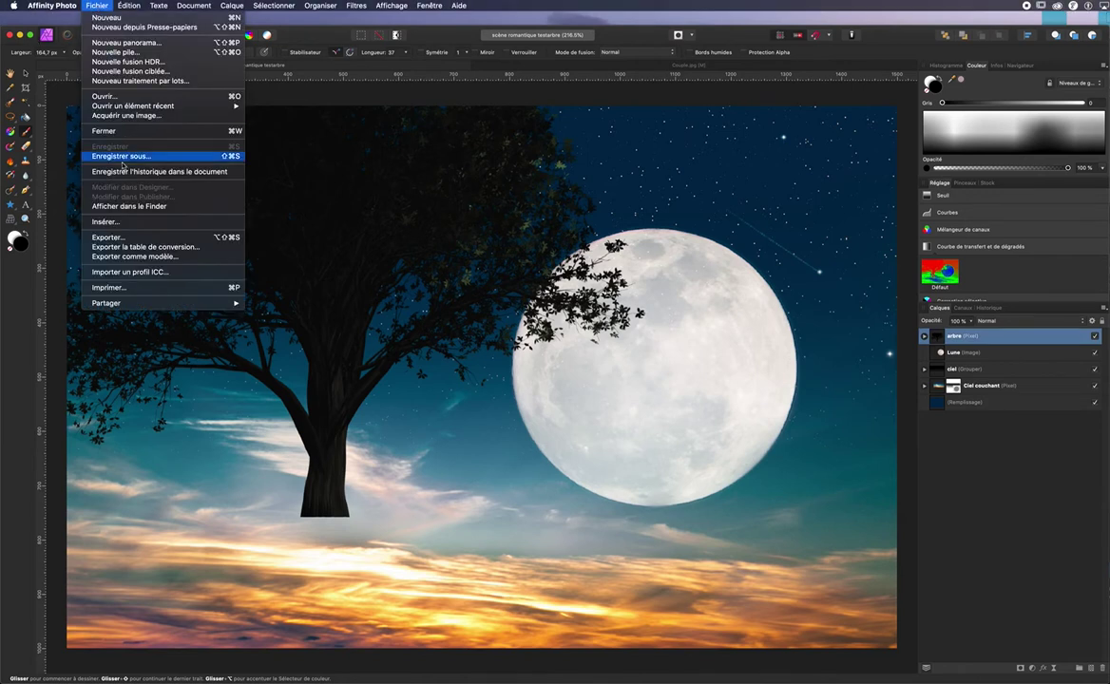
click(105, 222)
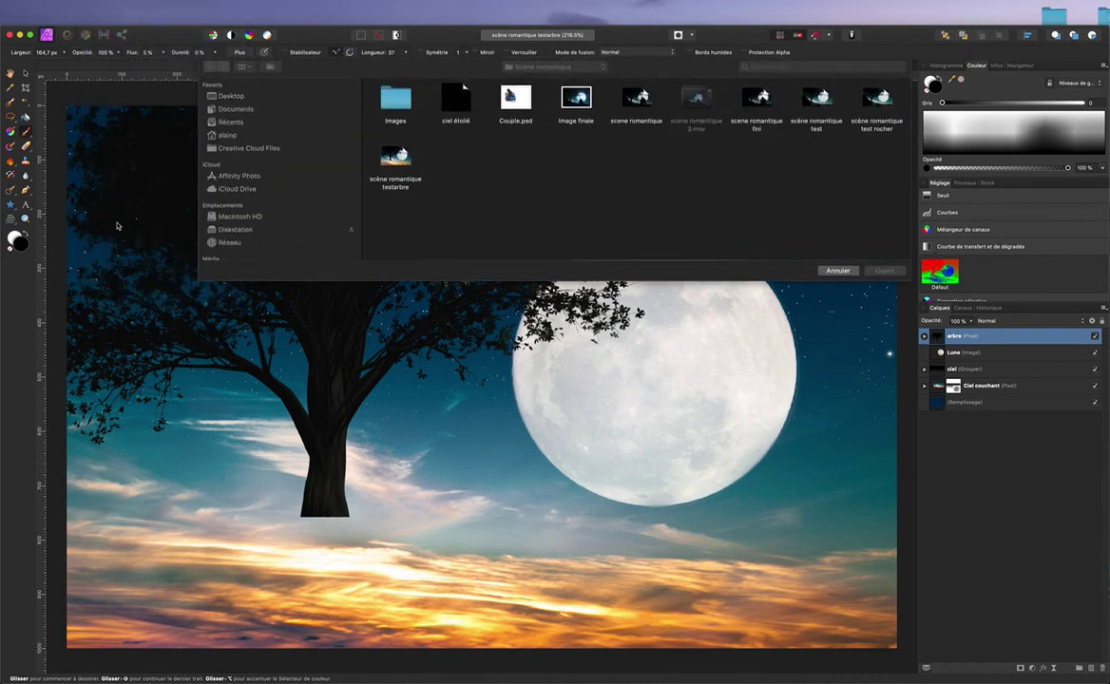
double_click(395, 98)
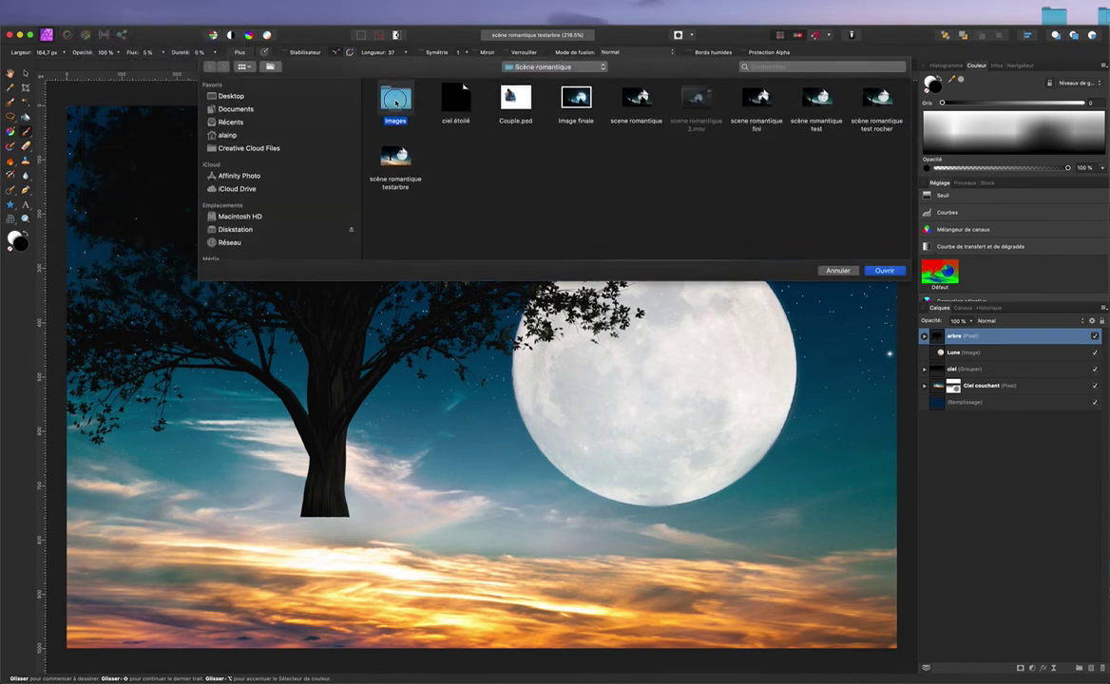
click(778, 97)
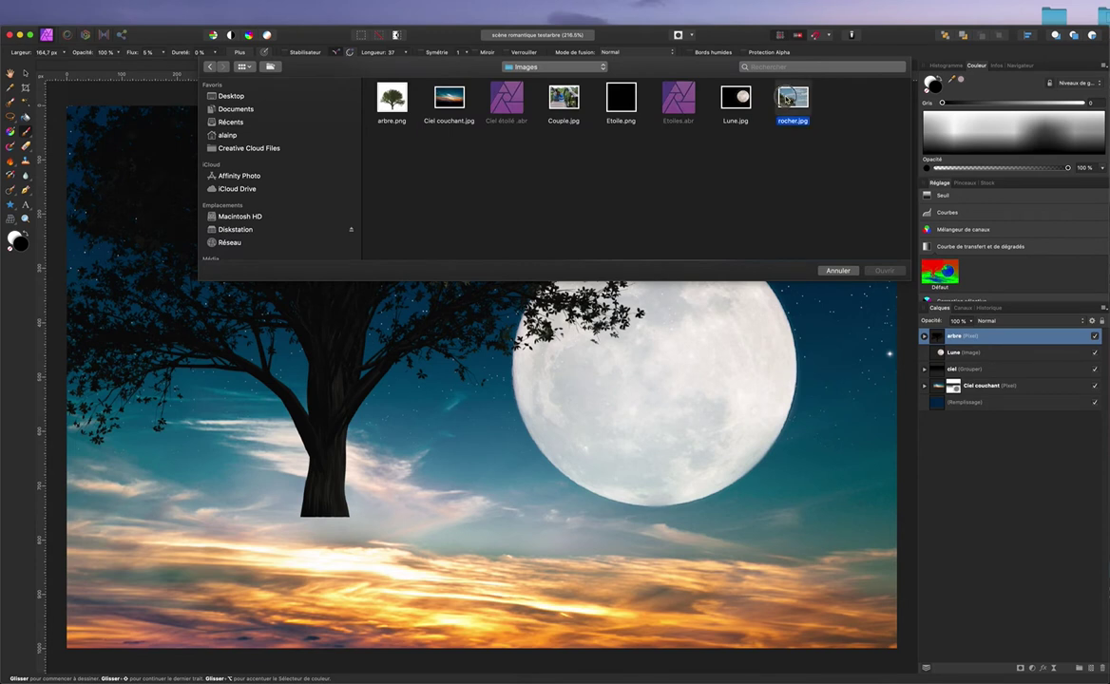
click(884, 271)
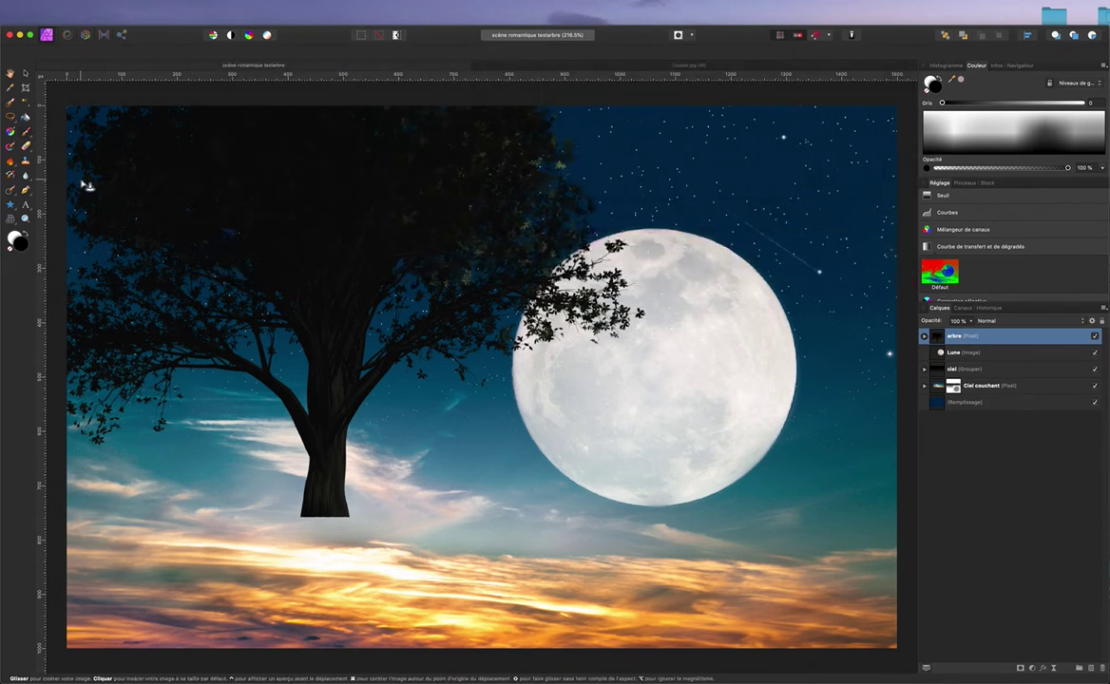
drag(71, 210, 868, 659)
drag(401, 530, 408, 411)
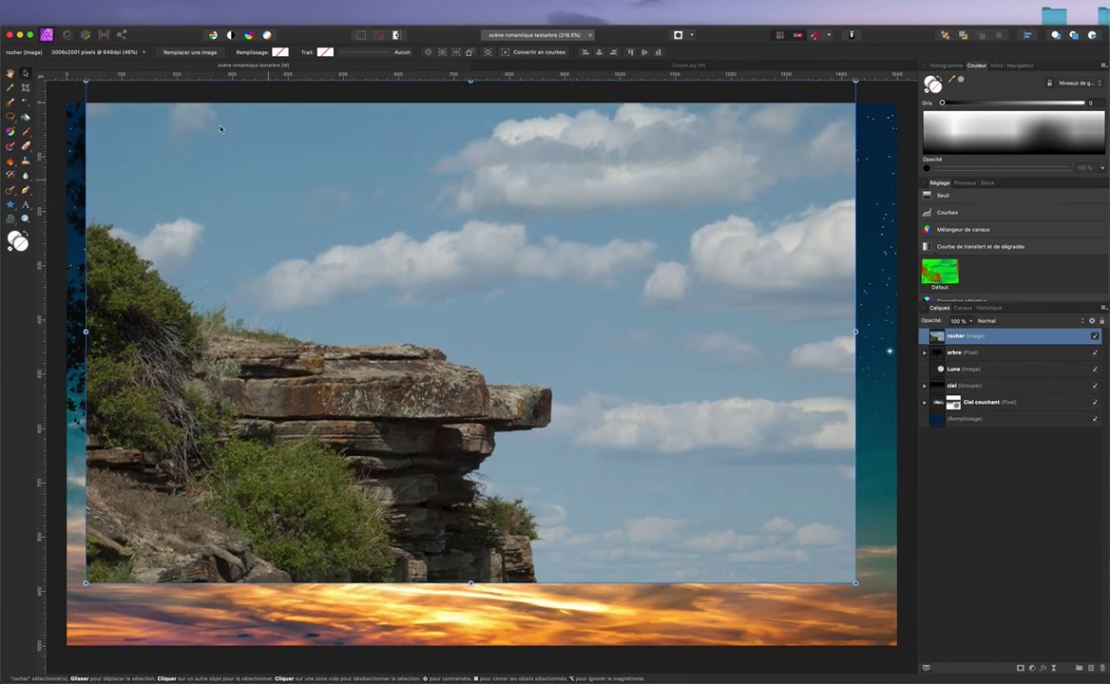
Step: Select the cliff and bushes with the Selection Brush, mask the rocher layer to that selection, and deselect
click(10, 102)
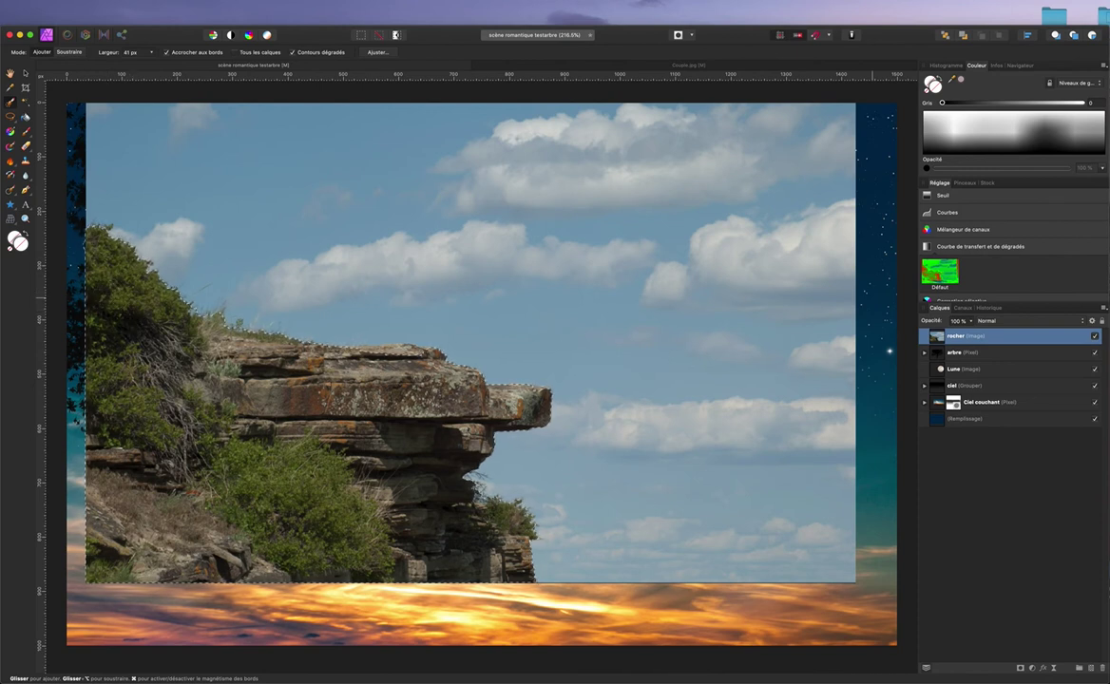
click(1019, 669)
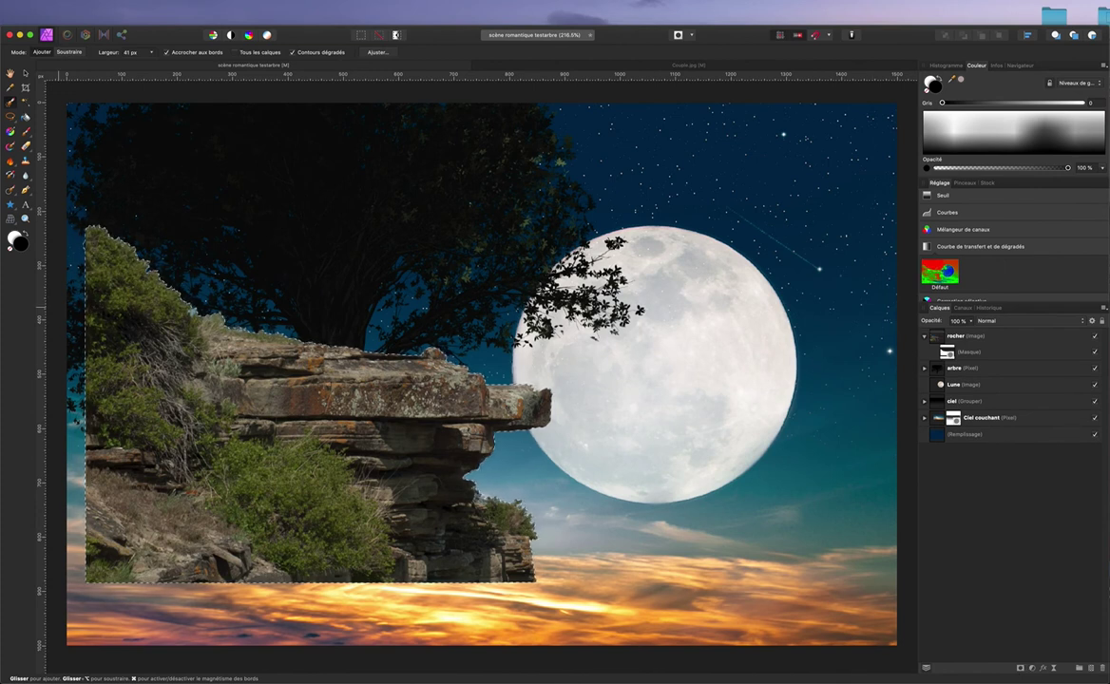
key(super+d)
Step: Enlarge the rocher layer with its mask to about 84 % and position the rock along the canvas's lower edge under the tree trunk
click(995, 340)
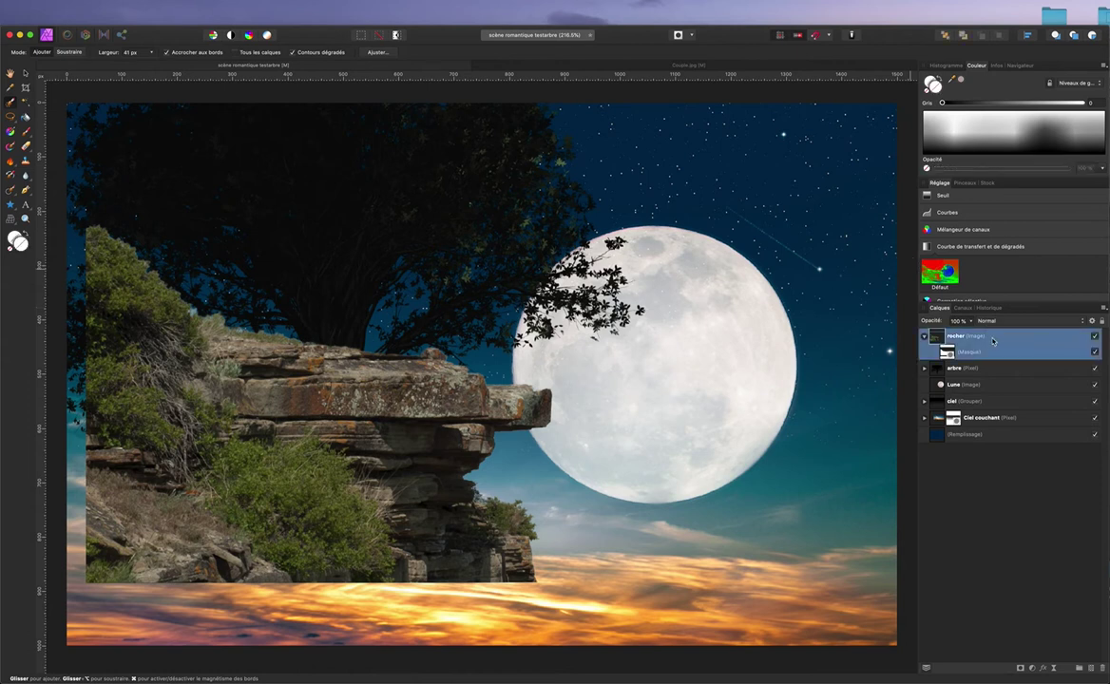
key(v)
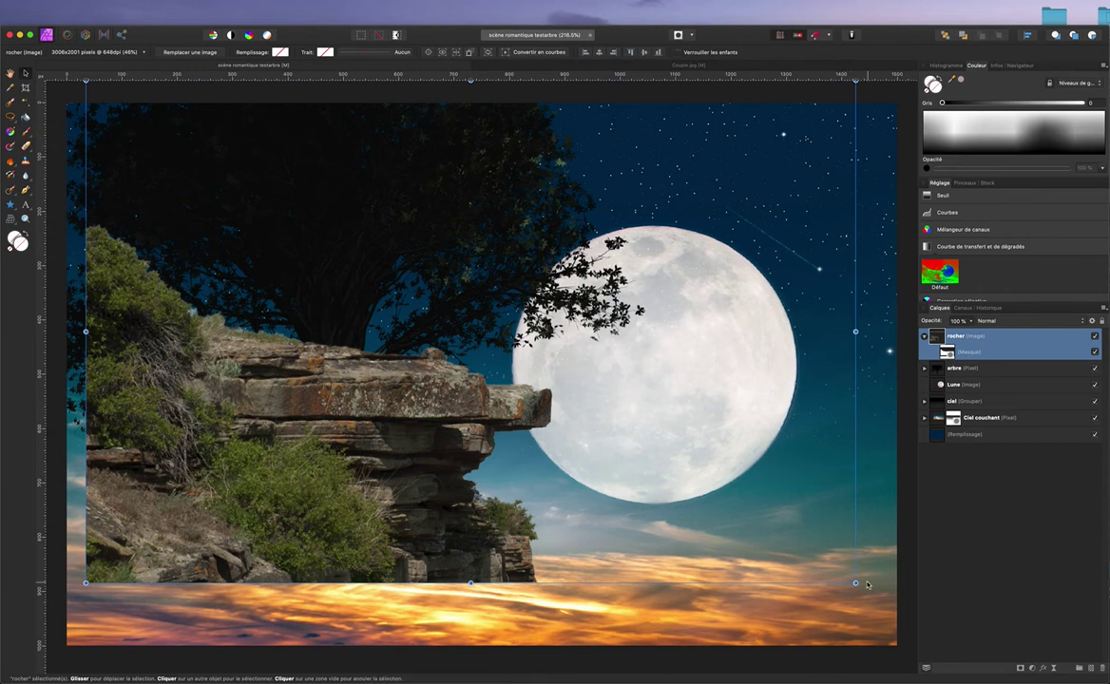
mouse_move(855, 582)
mouse_down()
mouse_move(969, 677)
mouse_move(879, 589)
mouse_move(962, 629)
mouse_move(862, 582)
mouse_up()
scroll(592, 438, up, 5)
scroll(564, 425, left, 10)
scroll(563, 425, up, 4)
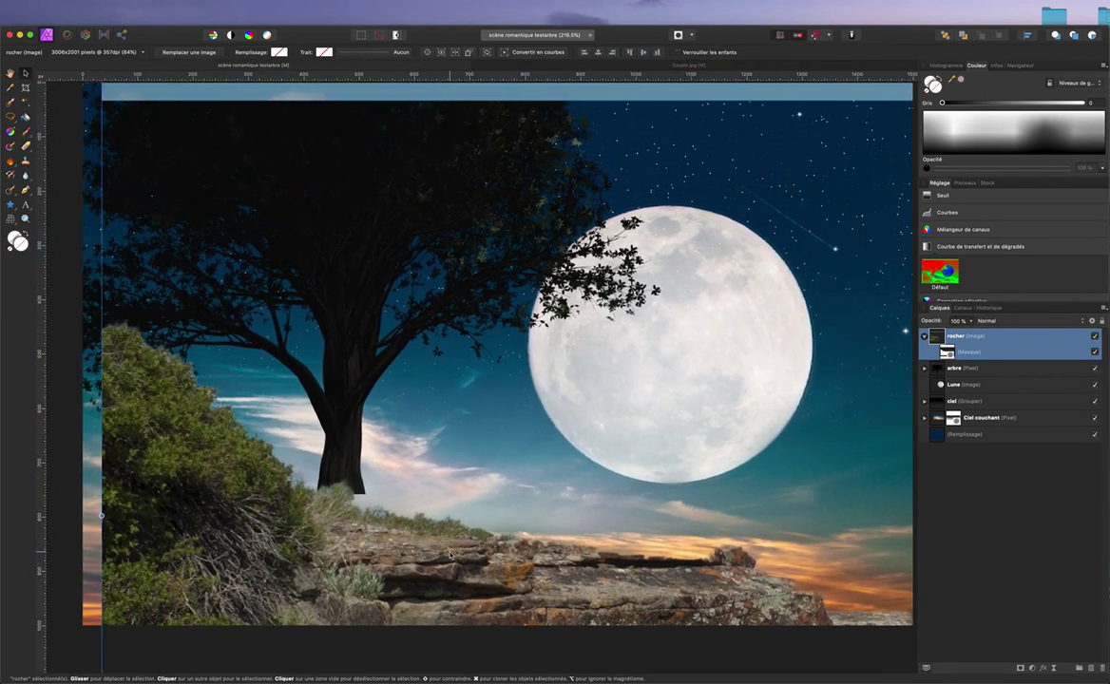
drag(450, 554, 427, 533)
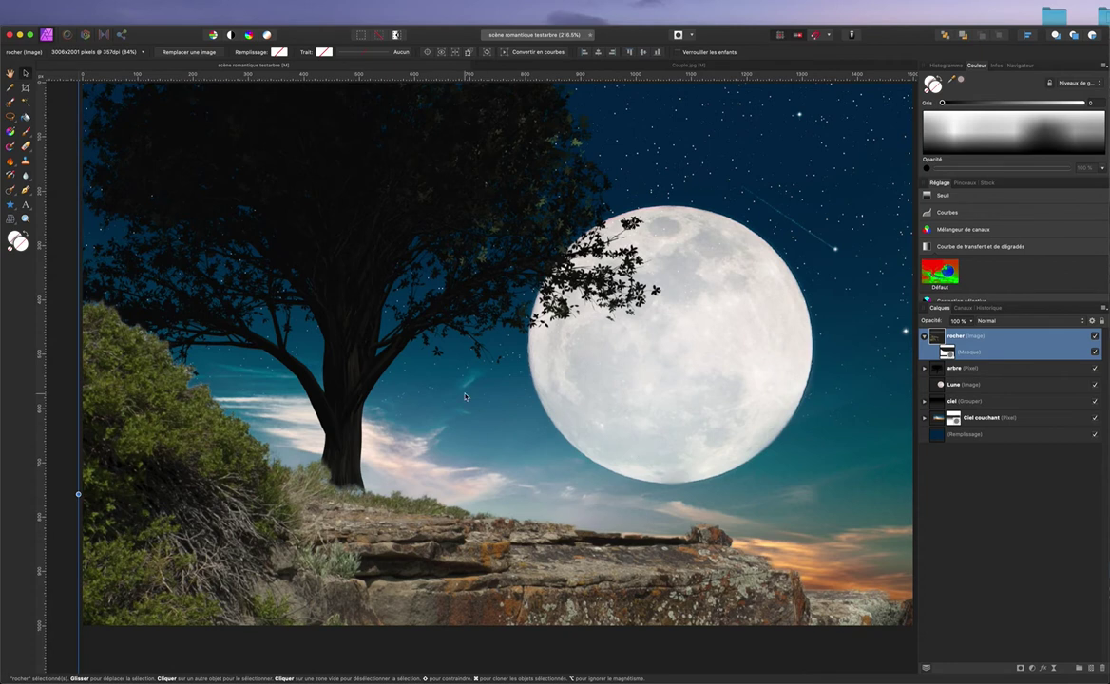
Step: Try shifting the arbre layer slightly to seat the tree trunk on the rock
scroll(423, 358, down, 2)
scroll(423, 359, up, 2)
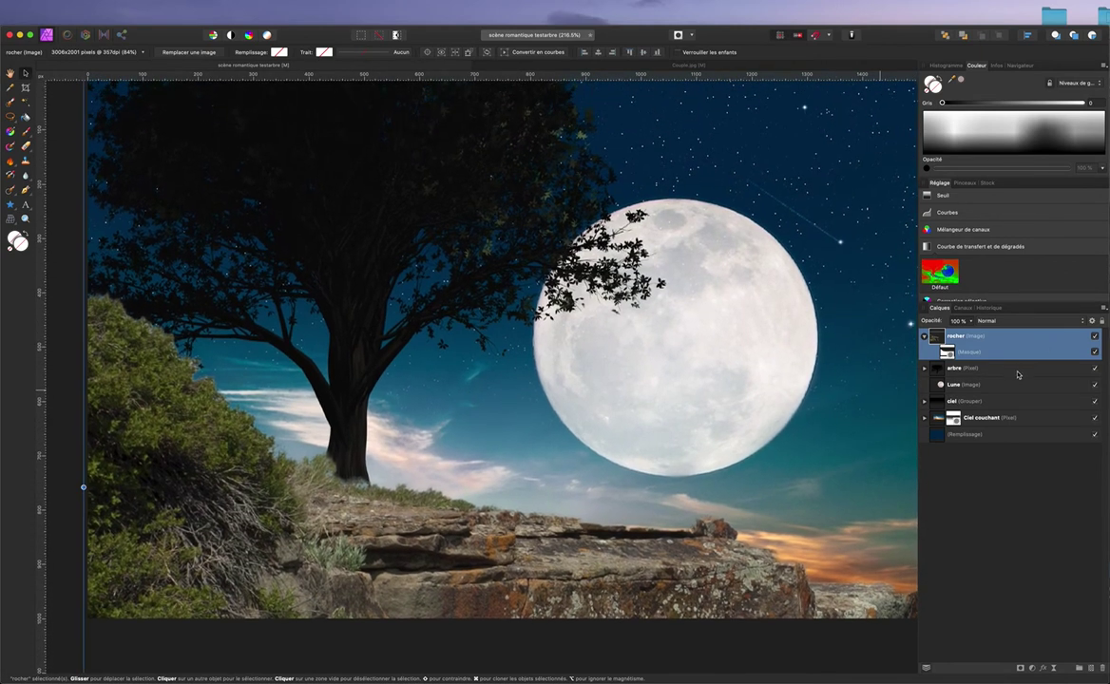
click(1017, 370)
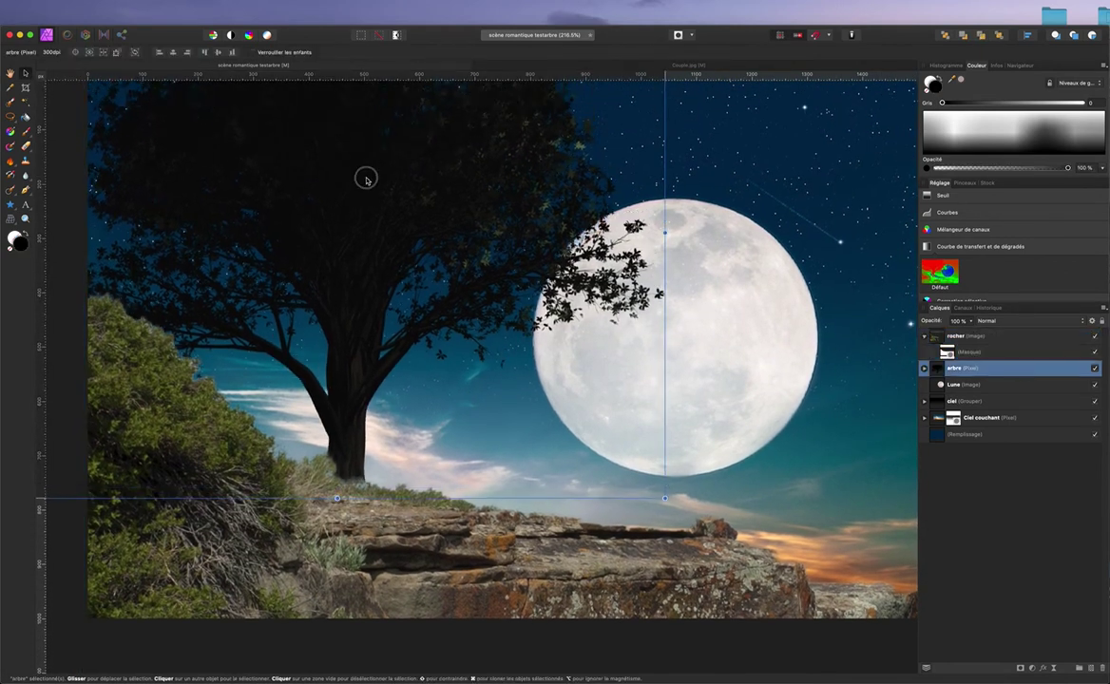
drag(366, 178, 333, 157)
drag(353, 164, 369, 169)
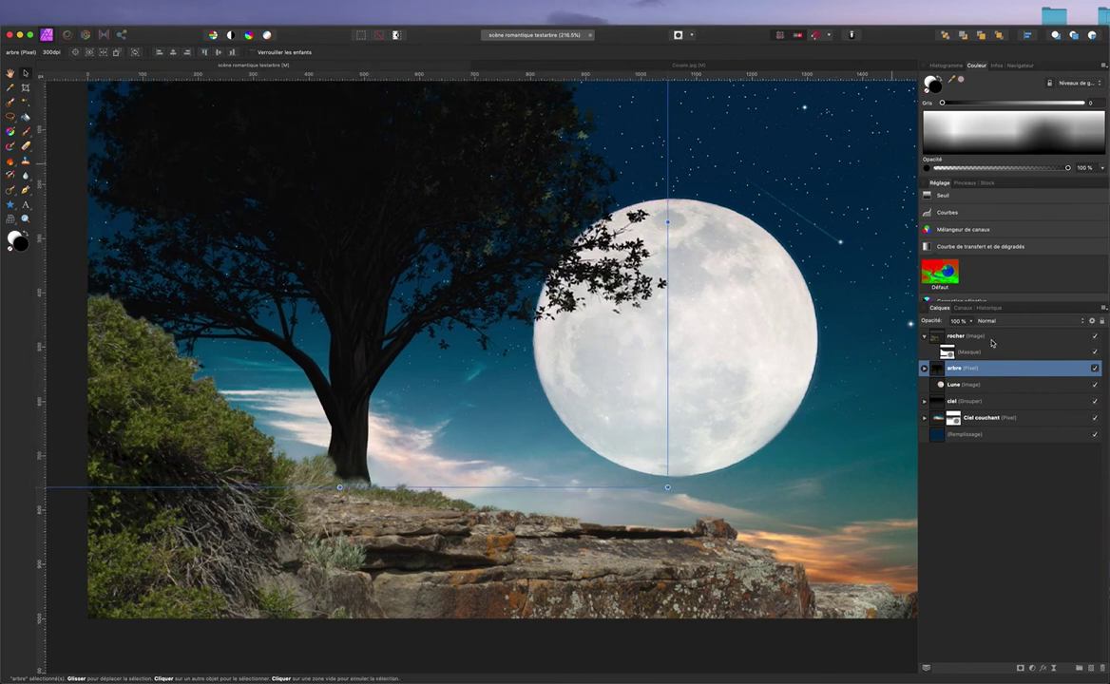
Step: Paint black on the rocher mask around the foot of the trunk with a soft brush to blend the tree into the grass
click(951, 353)
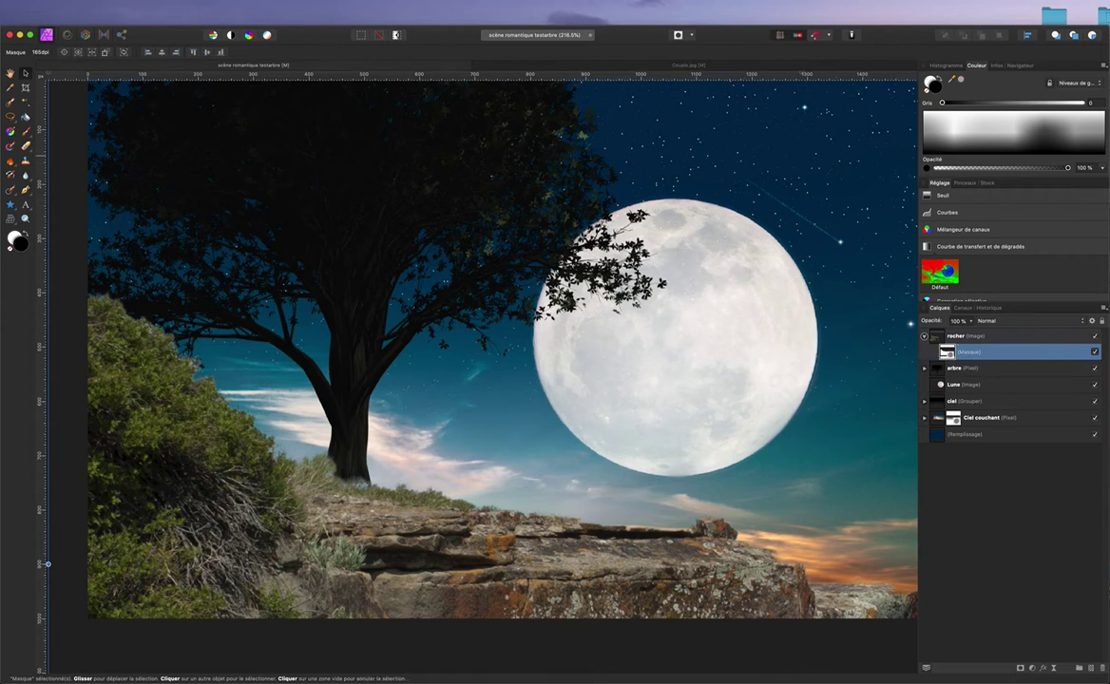
click(26, 132)
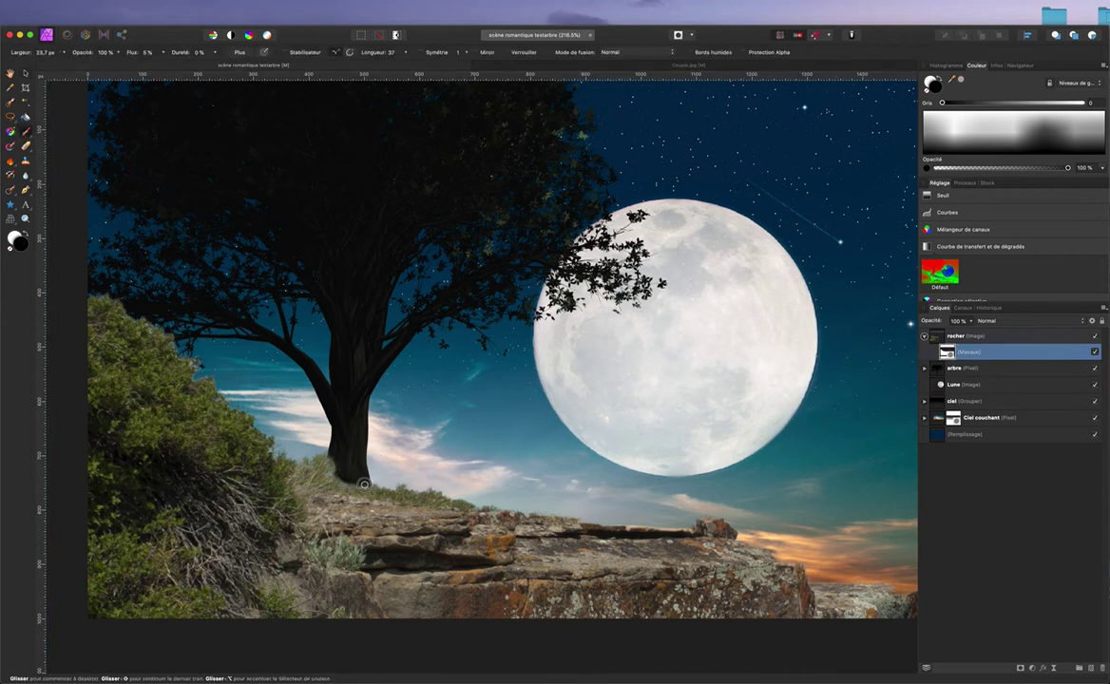
drag(347, 480, 355, 469)
drag(364, 482, 349, 470)
Step: Shift the arbre layer slightly so the foot of the tree trunk sits on the rock's grass
click(979, 367)
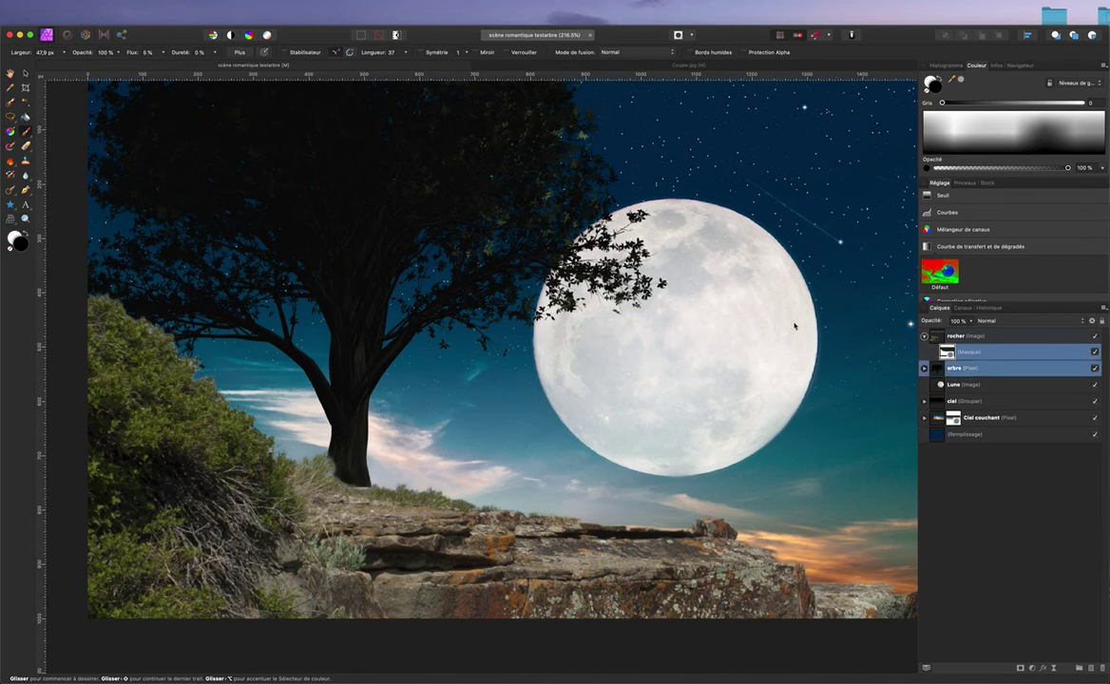
click(25, 73)
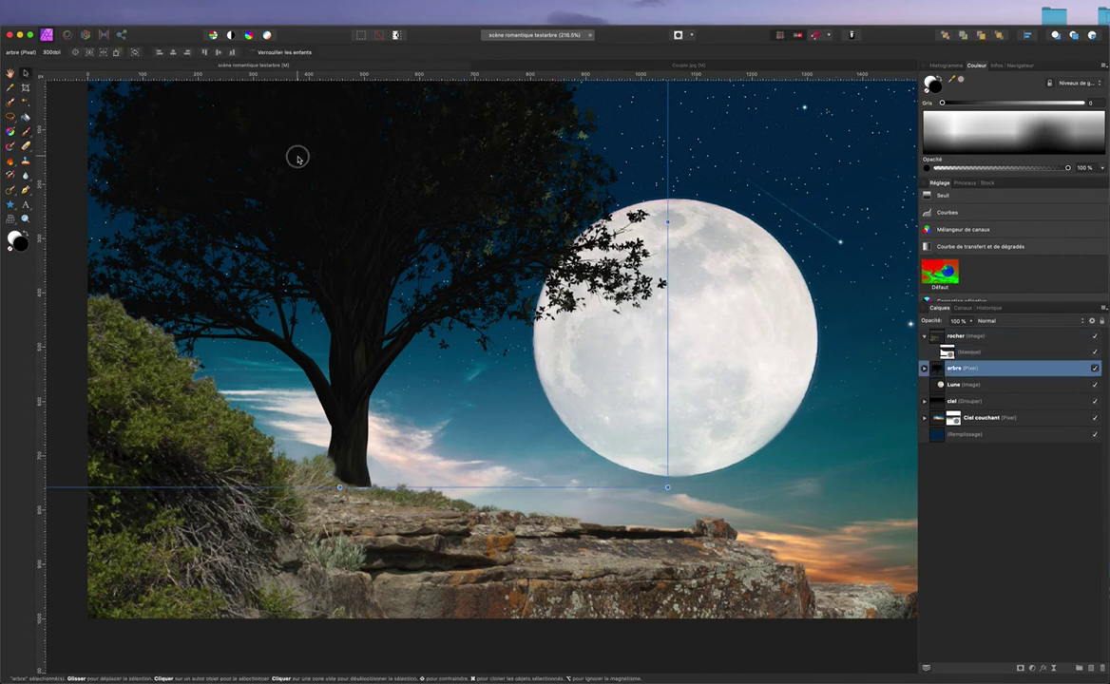
drag(296, 157, 305, 167)
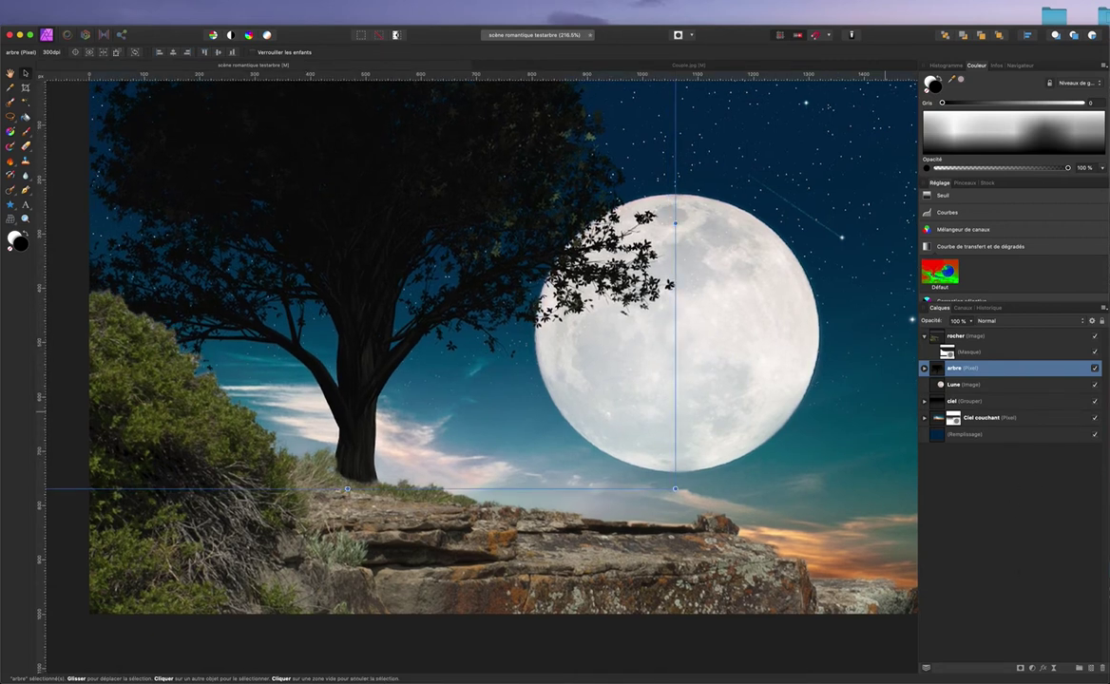
click(1012, 561)
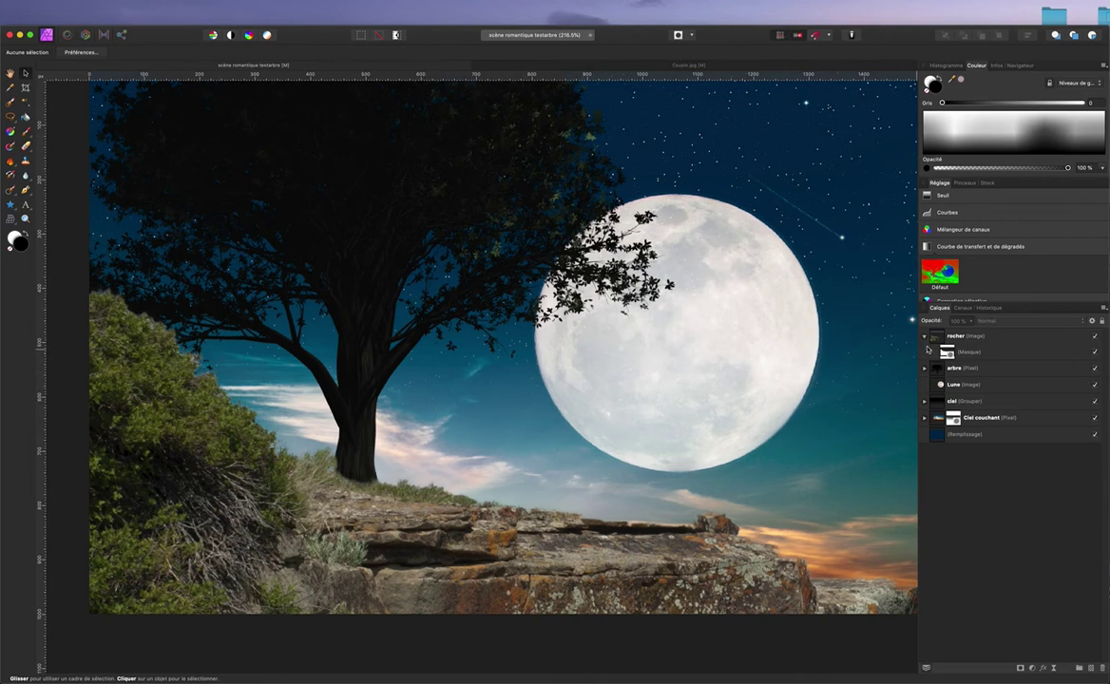
Step: Take the mask out of the rocher layer, rasterise the layer, and attach the mask to it again
click(1017, 334)
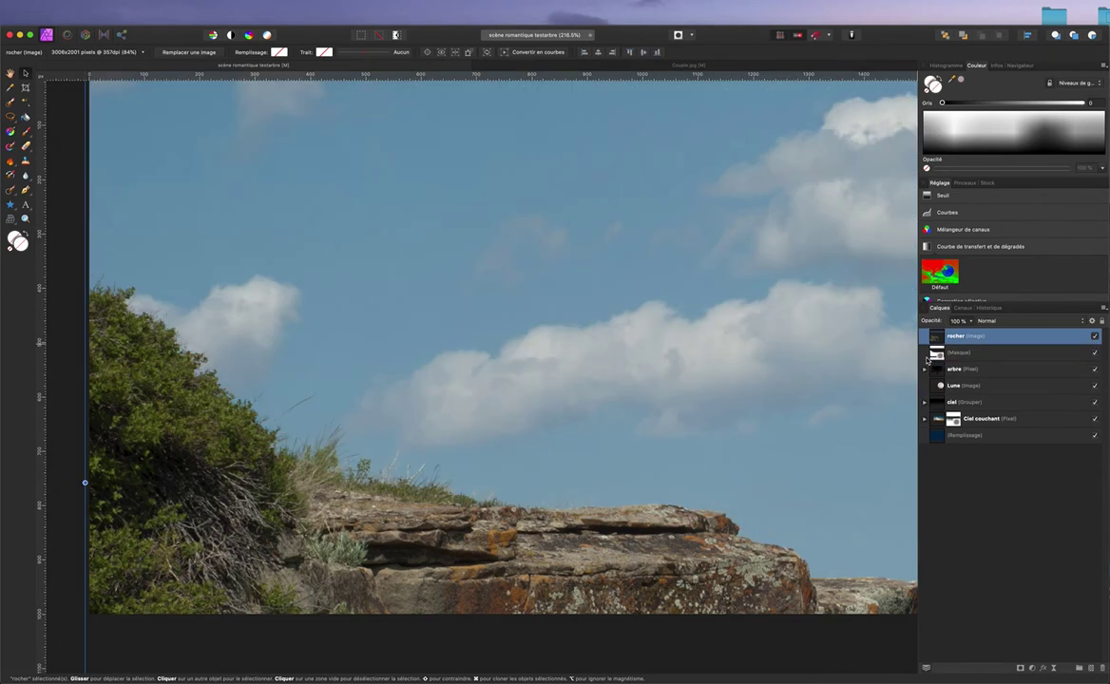
drag(947, 353, 937, 349)
right_click(953, 339)
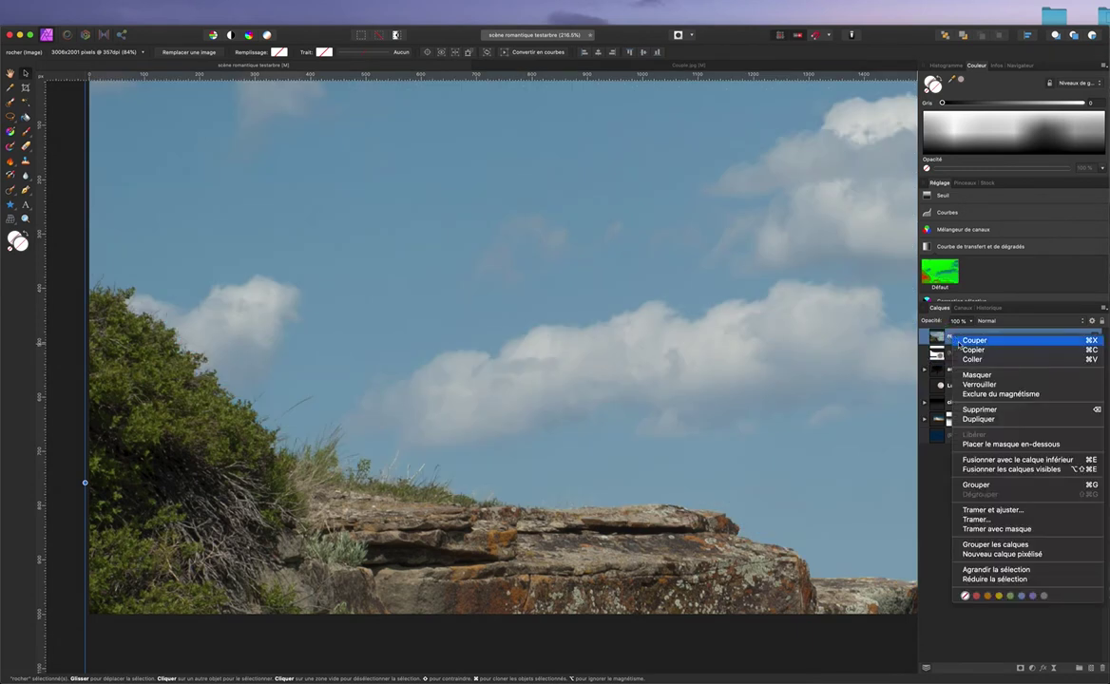
click(978, 520)
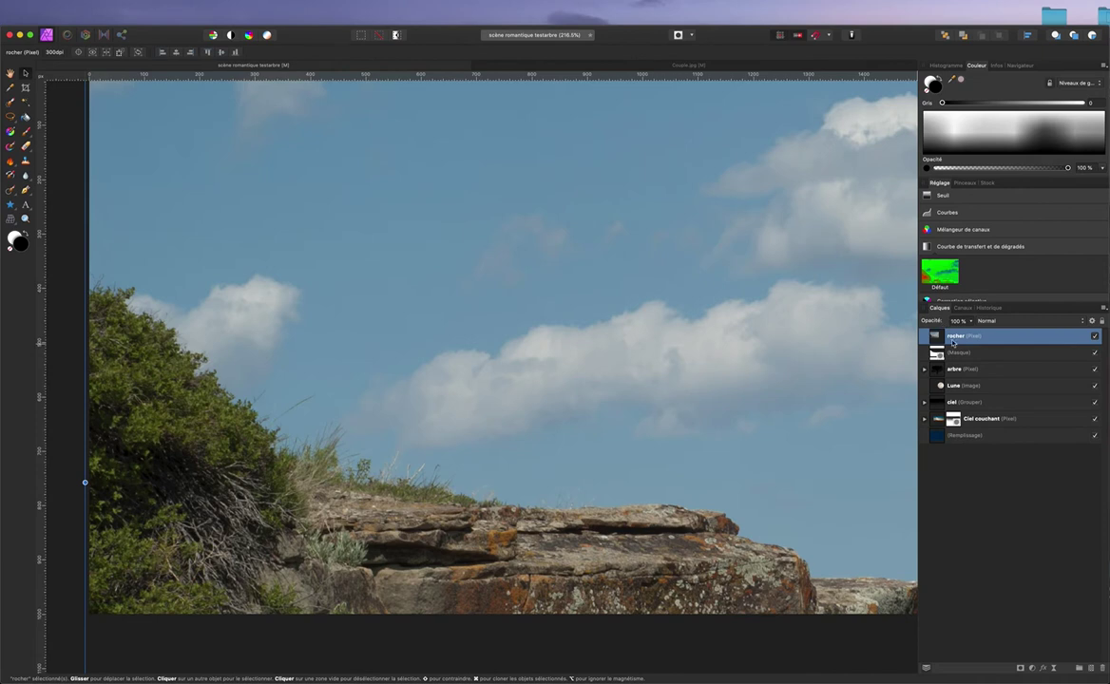
mouse_move(937, 353)
mouse_down()
mouse_move(860, 314)
mouse_move(937, 337)
mouse_up()
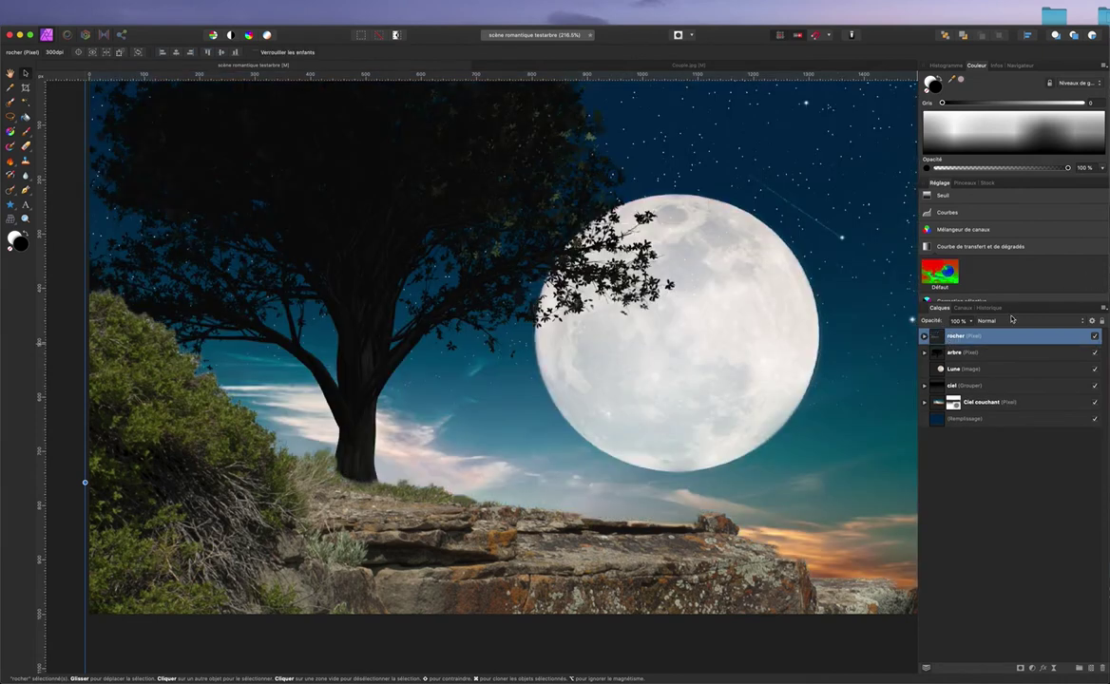
Step: Add an HSL adjustment inside the rocher layer above its mask, with the saturation shift at -53 %
click(924, 336)
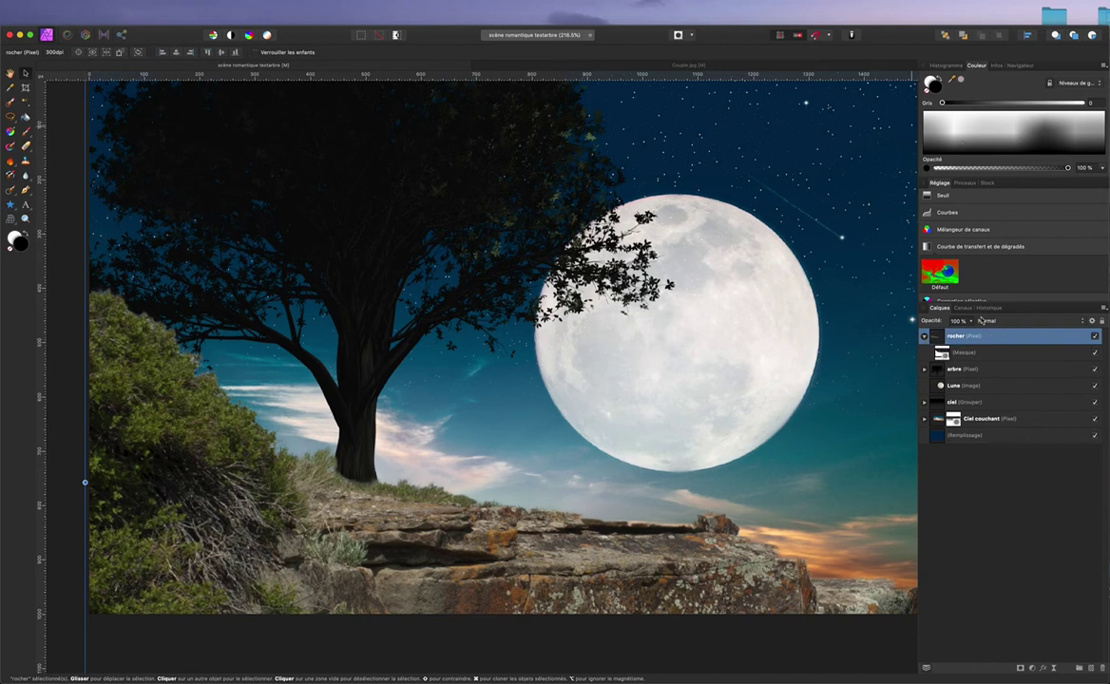
click(977, 357)
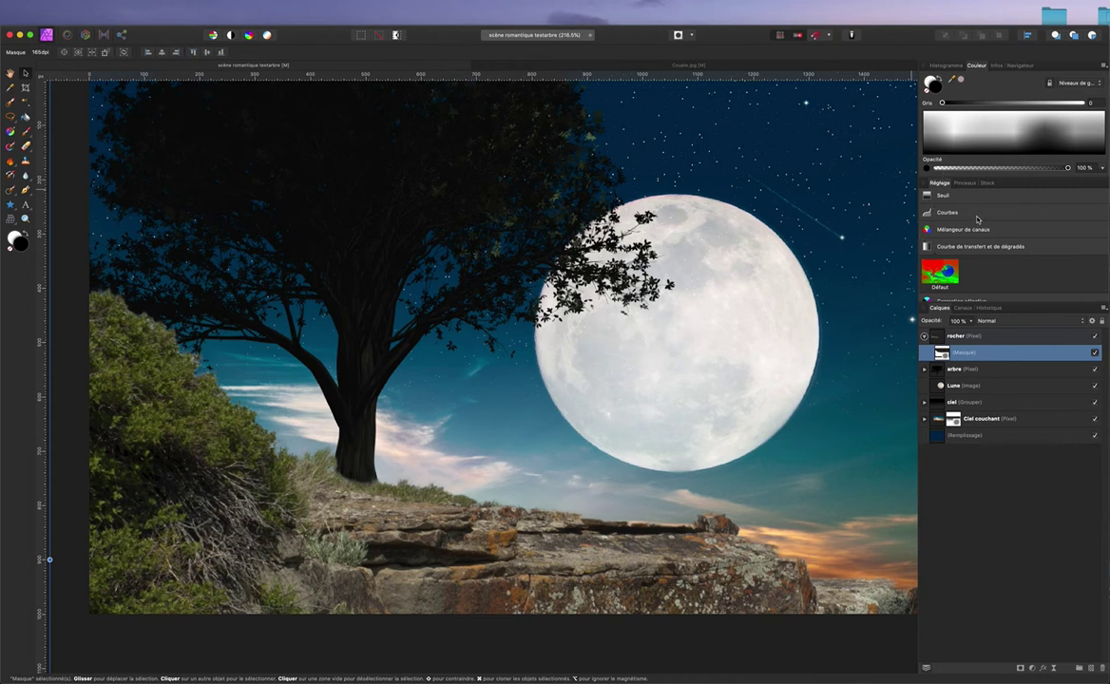
scroll(941, 212, up, 5)
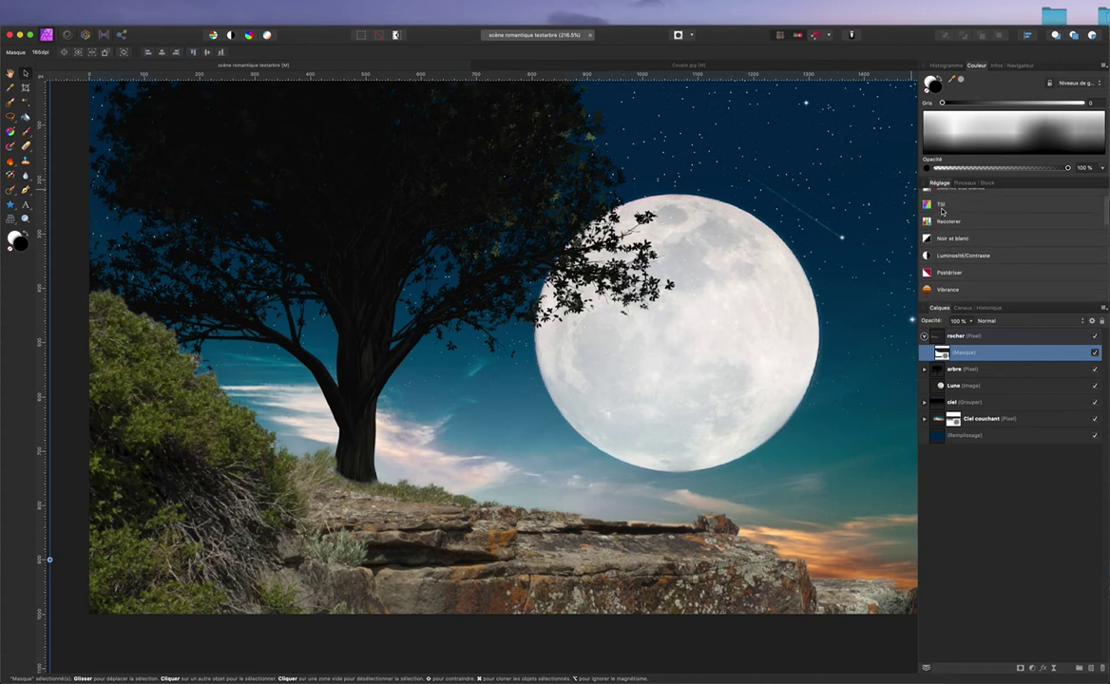
click(942, 232)
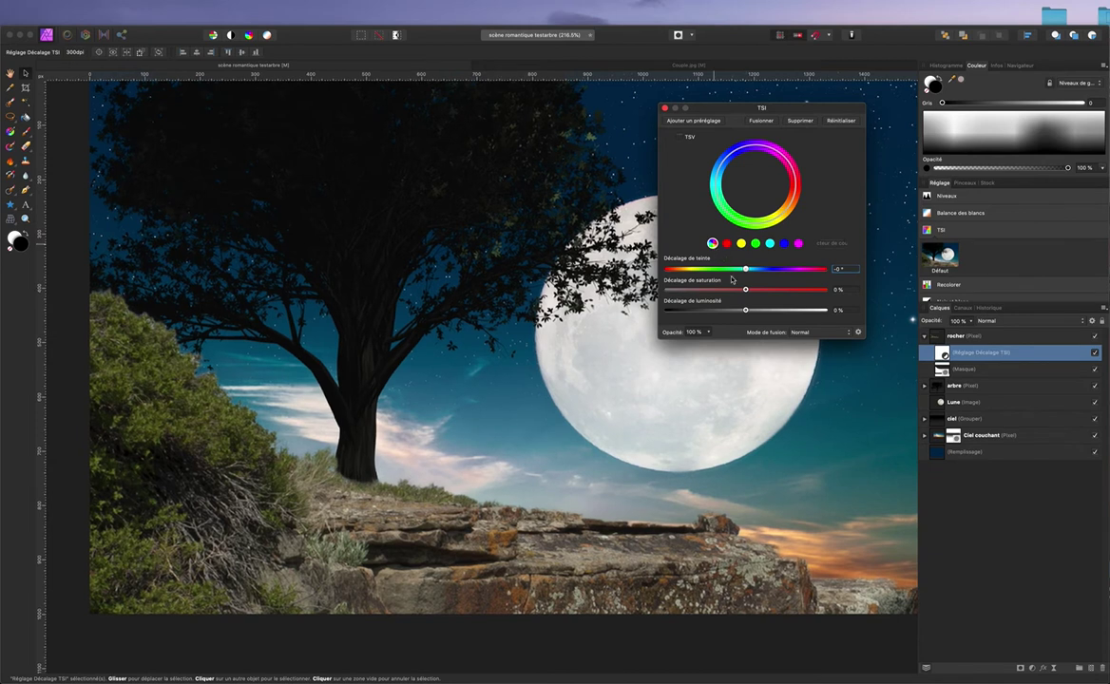
drag(745, 290, 704, 289)
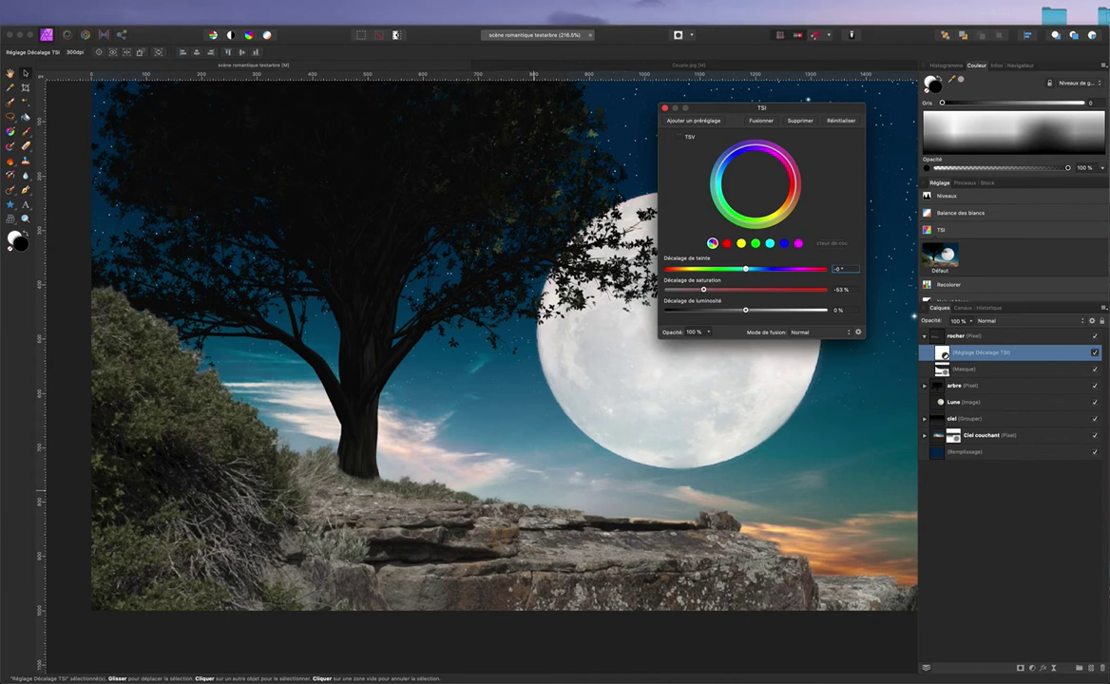
Step: Darken the rocher layer with a Curves adjustment, moving the black point inward, lowering the white point and pulling the midtones down
scroll(960, 222, down, 5)
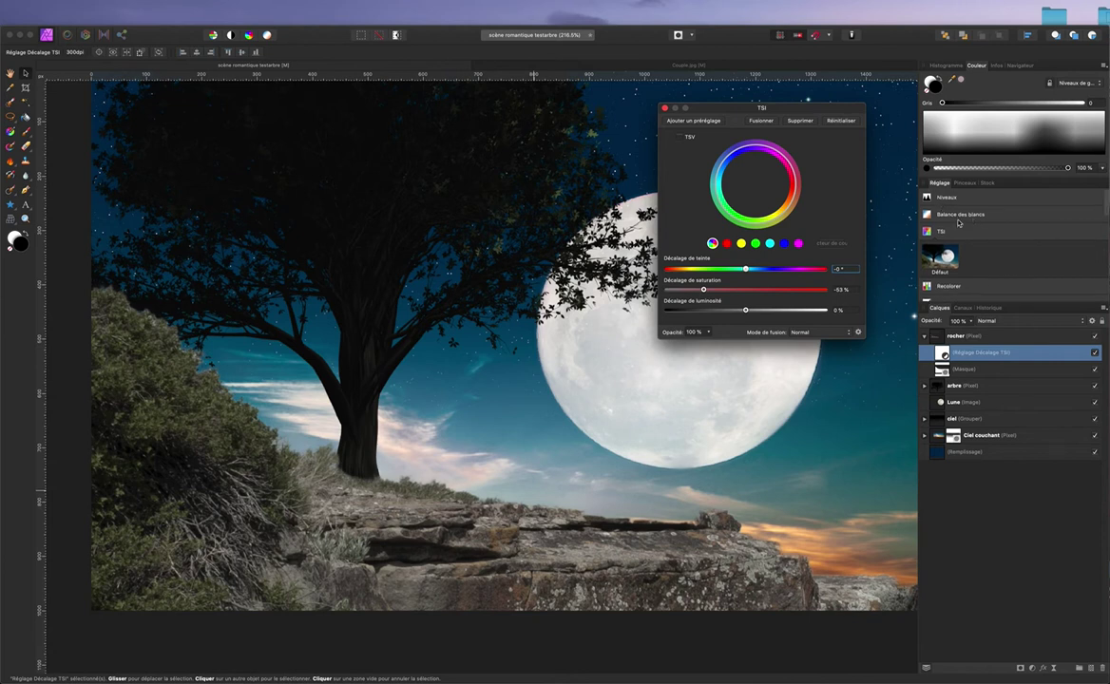
scroll(958, 223, down, 1)
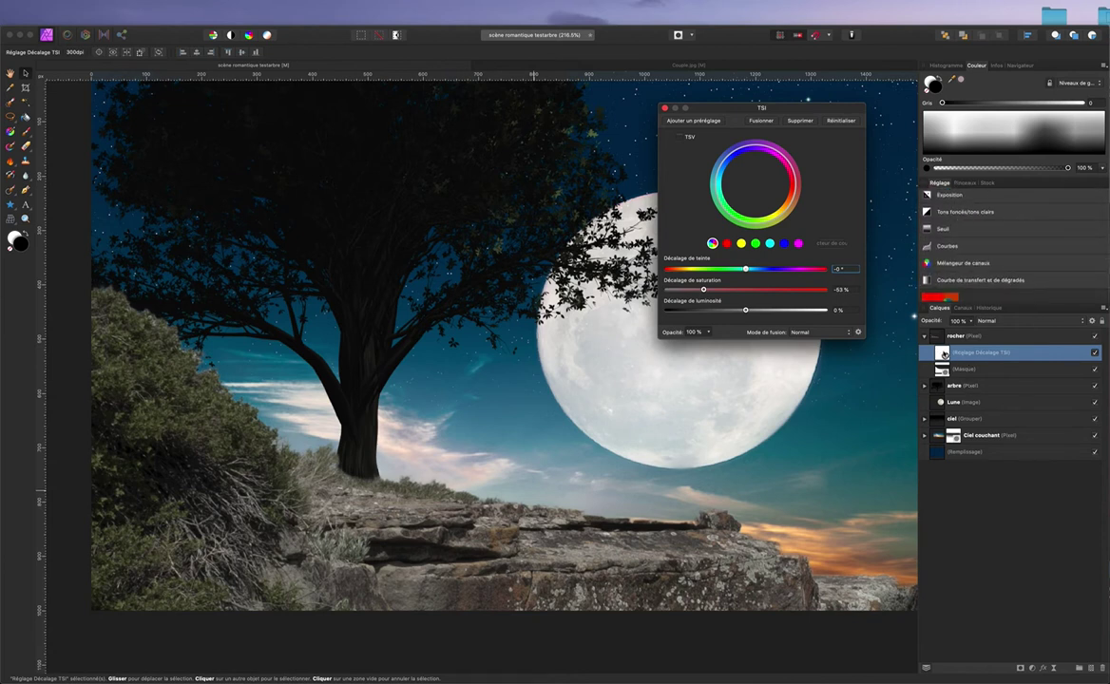
scroll(921, 243, down, 1)
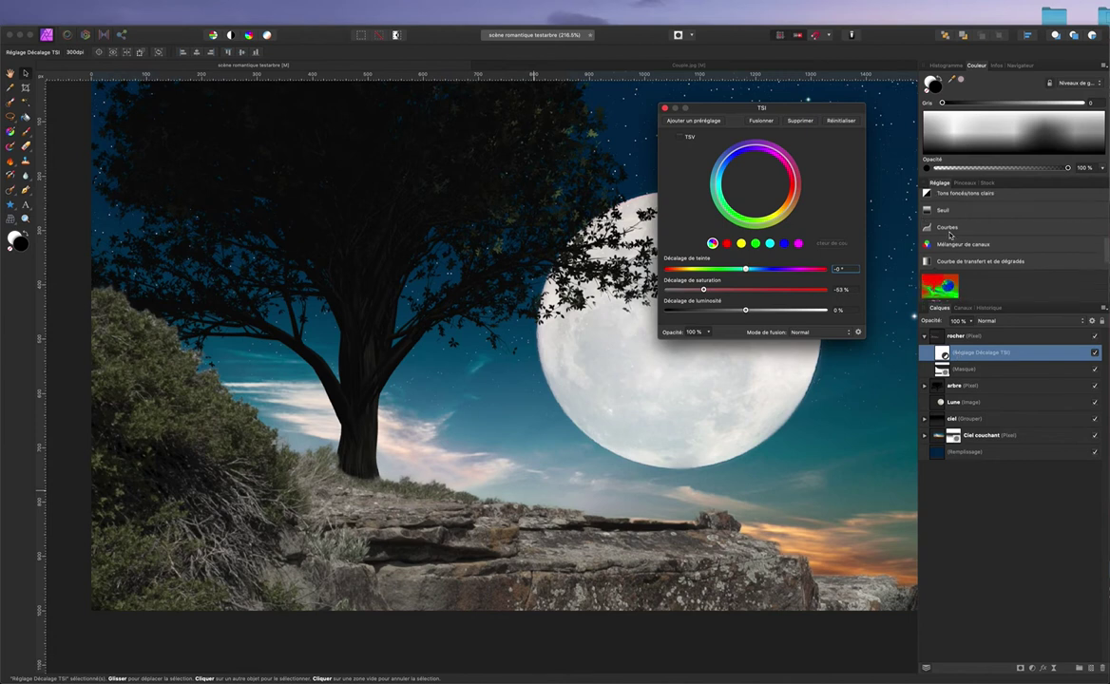
click(949, 229)
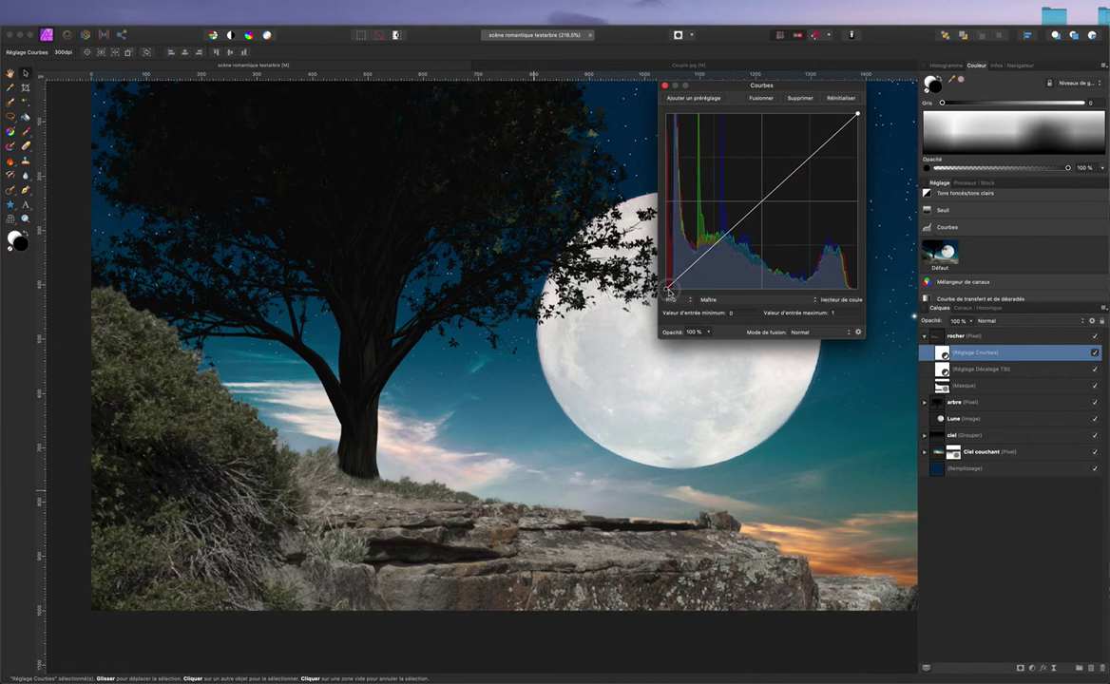
drag(668, 287, 721, 294)
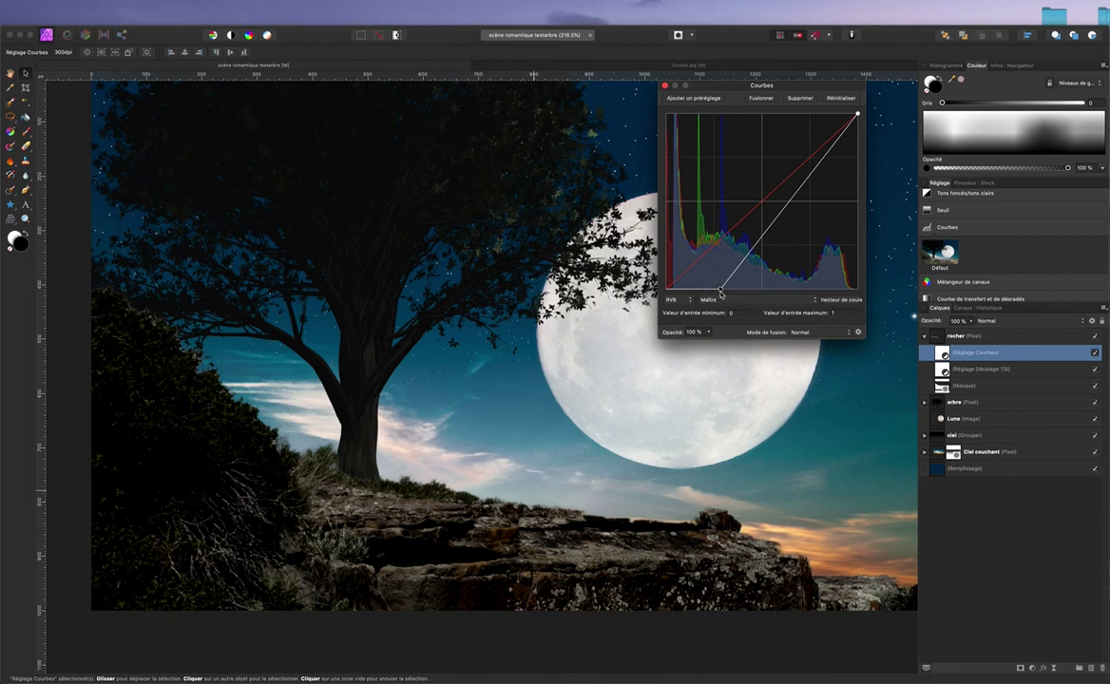
drag(858, 115, 861, 174)
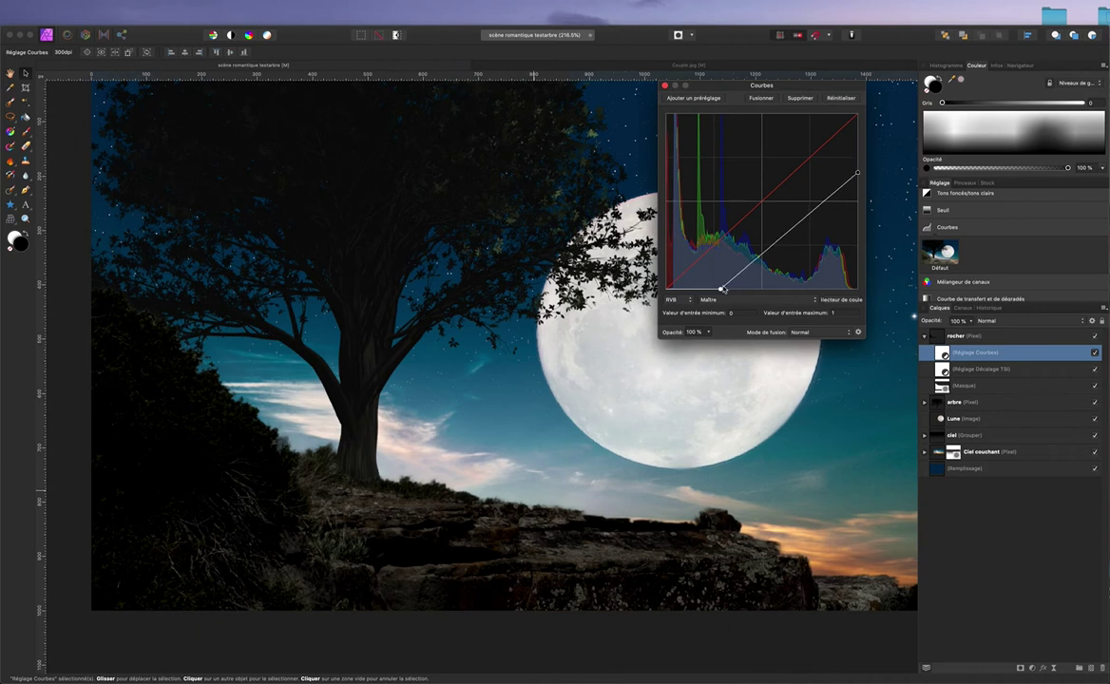
drag(722, 289, 716, 288)
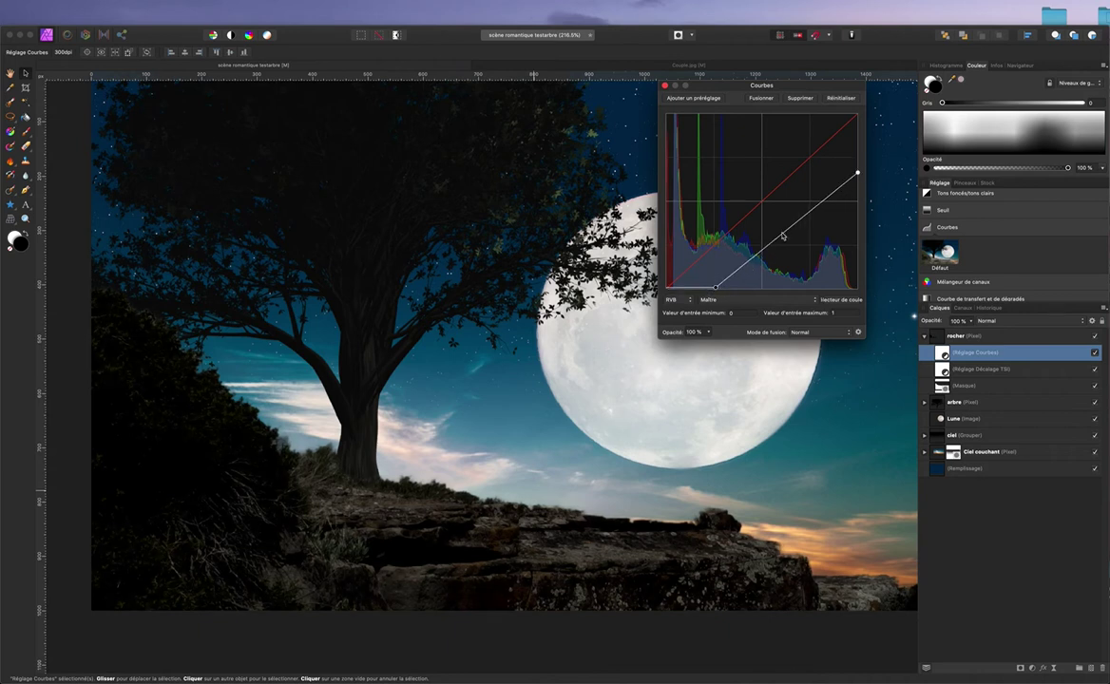
drag(782, 236, 791, 242)
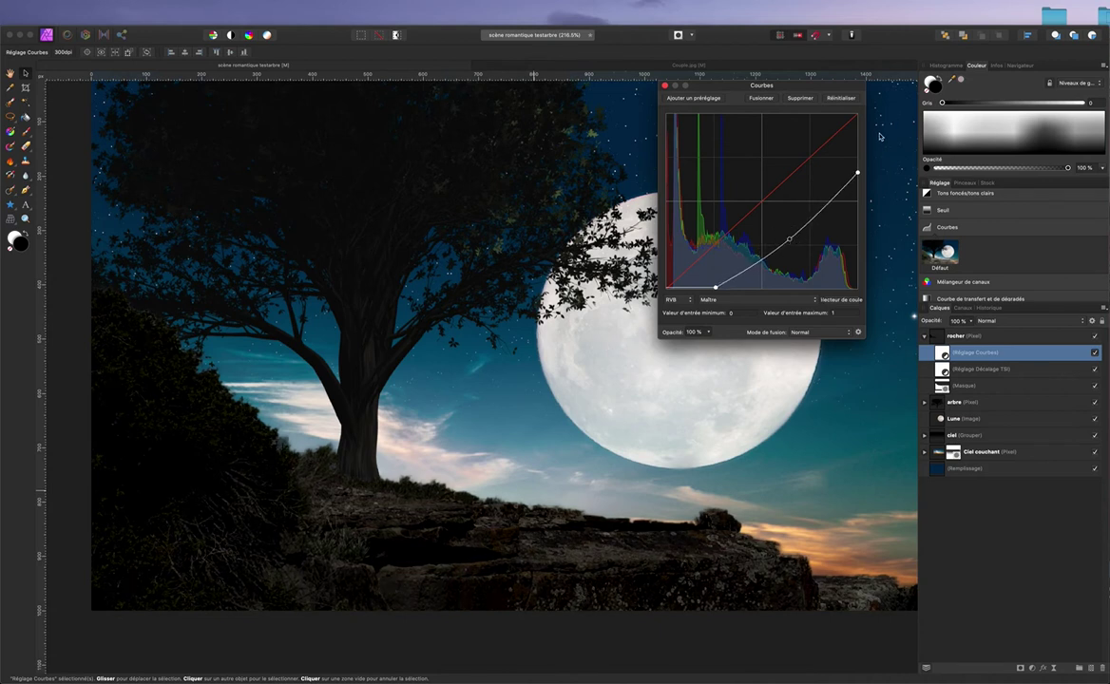
drag(858, 173, 857, 157)
drag(789, 239, 792, 239)
Step: Select the rocher layer's mask and activate the Paint Brush to retouch the rock's edge
click(947, 387)
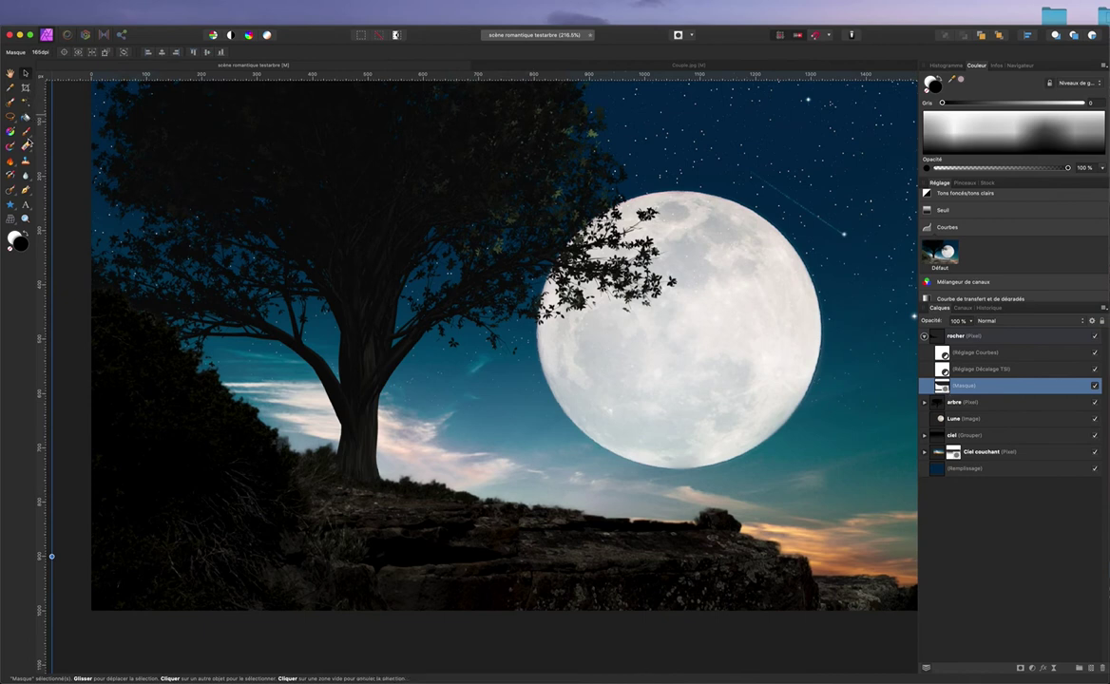
click(28, 138)
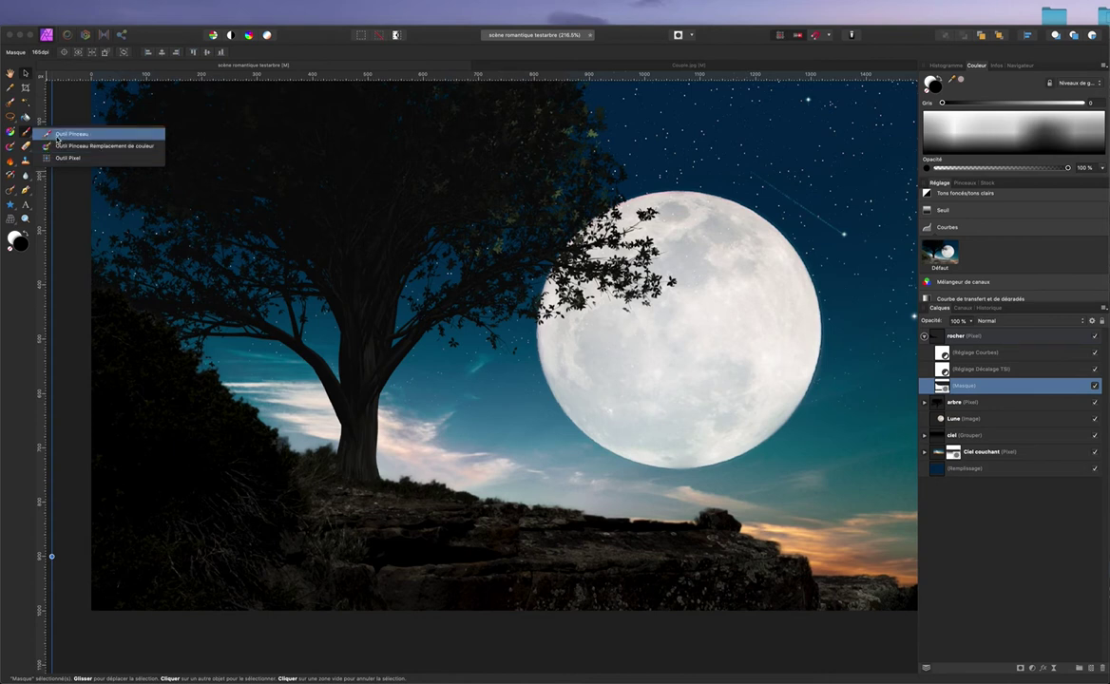
click(59, 137)
scroll(532, 412, down, 1)
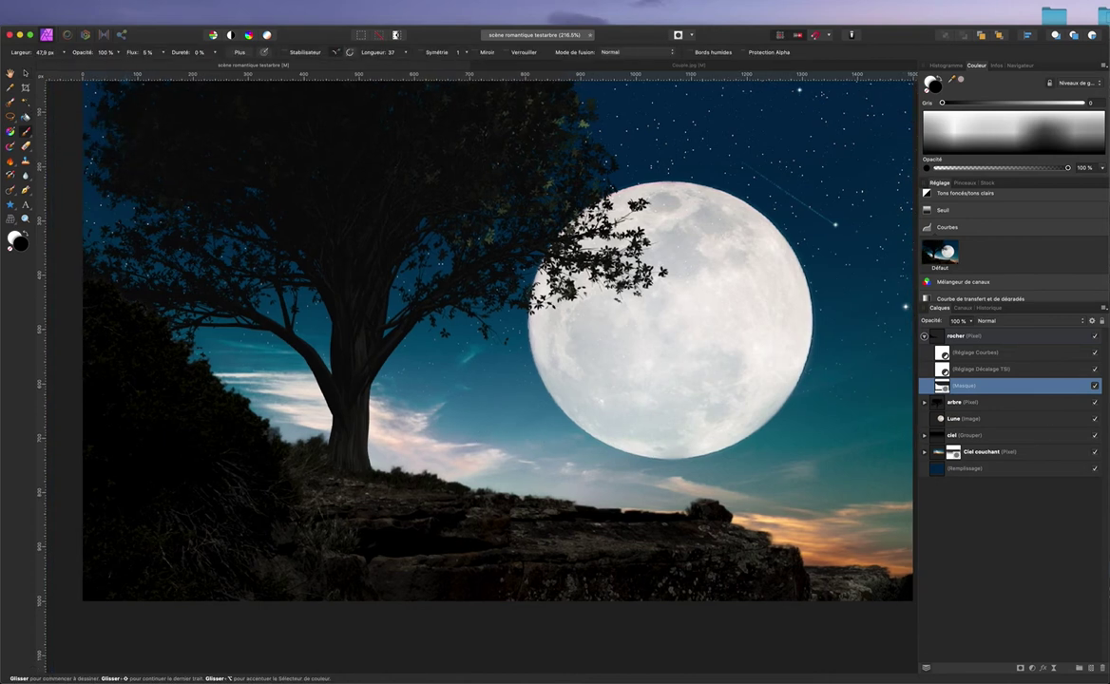
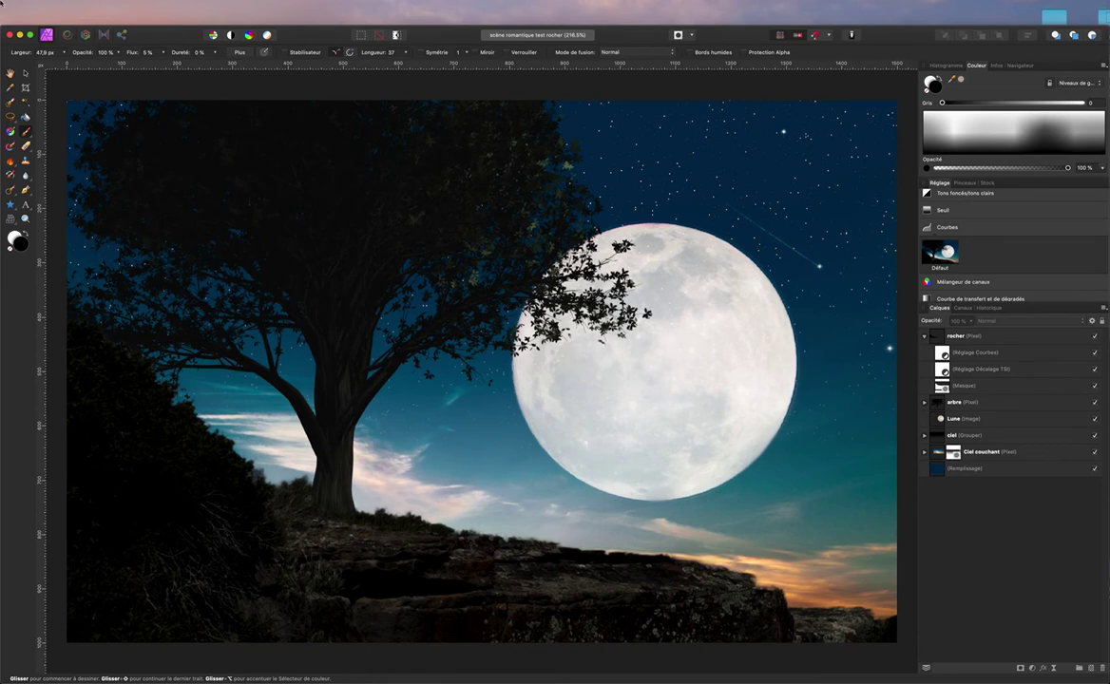
Step: Open Couple.jpg from the Images folder of the Scène romantique project
click(1004, 337)
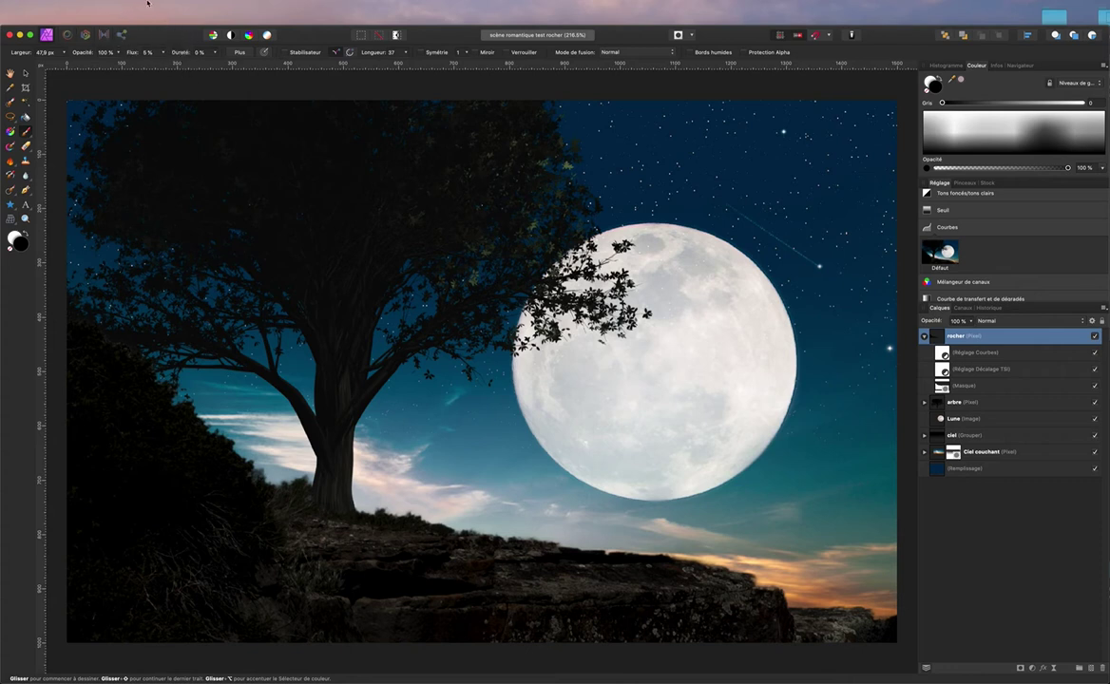
mouse_move(148, 5)
click(96, 5)
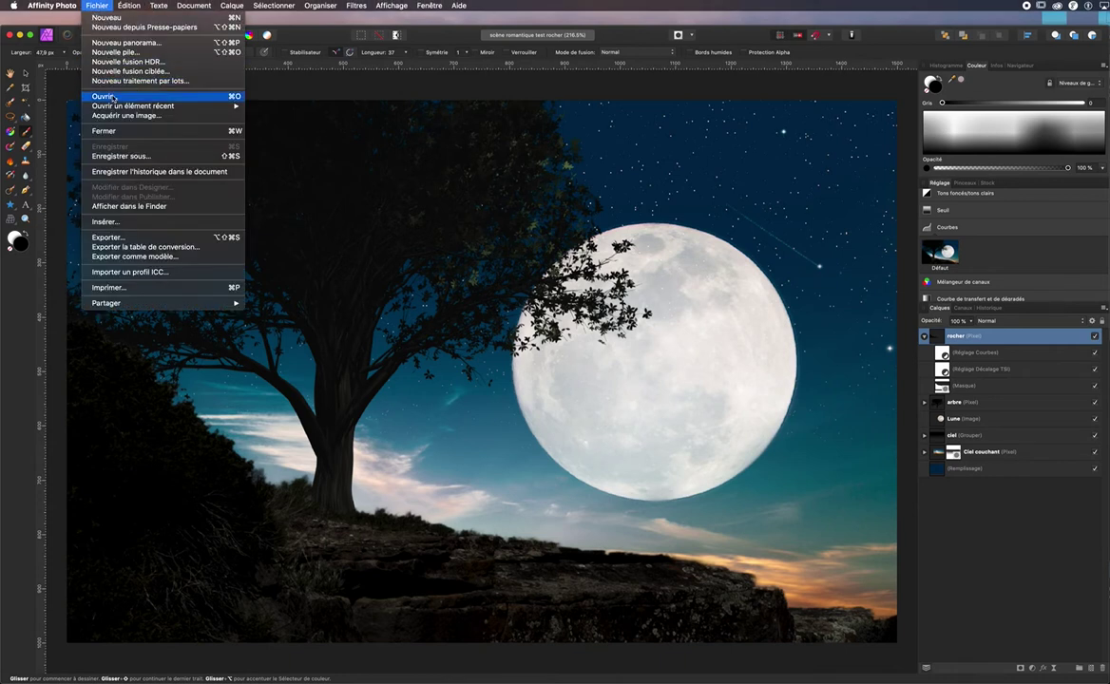
click(112, 96)
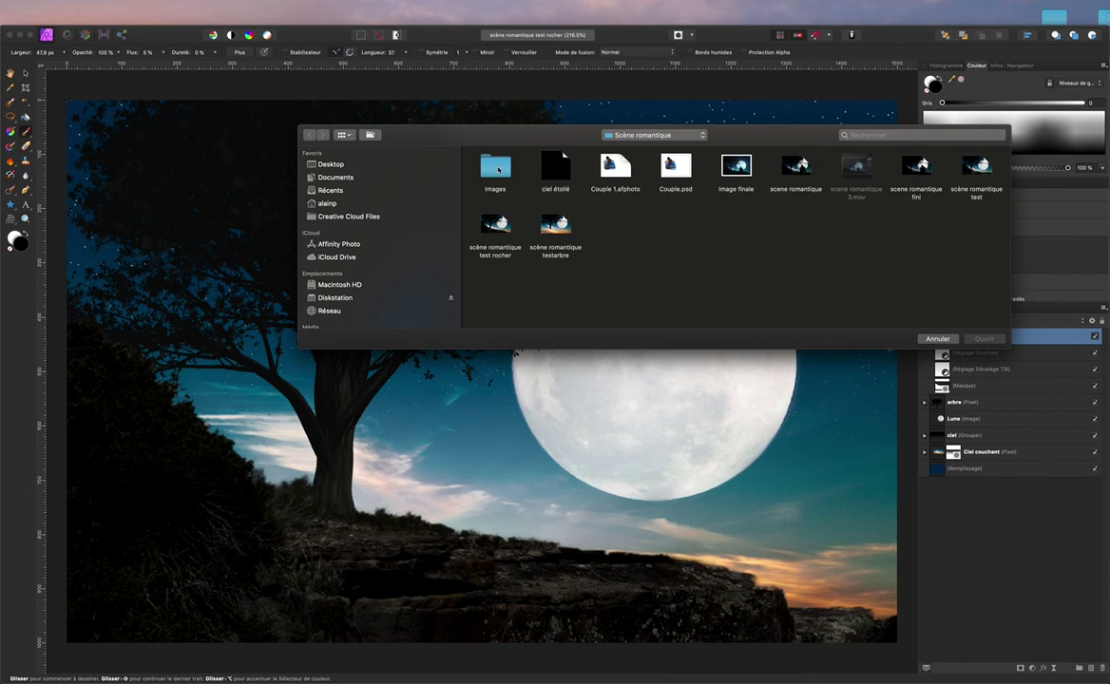
click(497, 167)
double_click(497, 167)
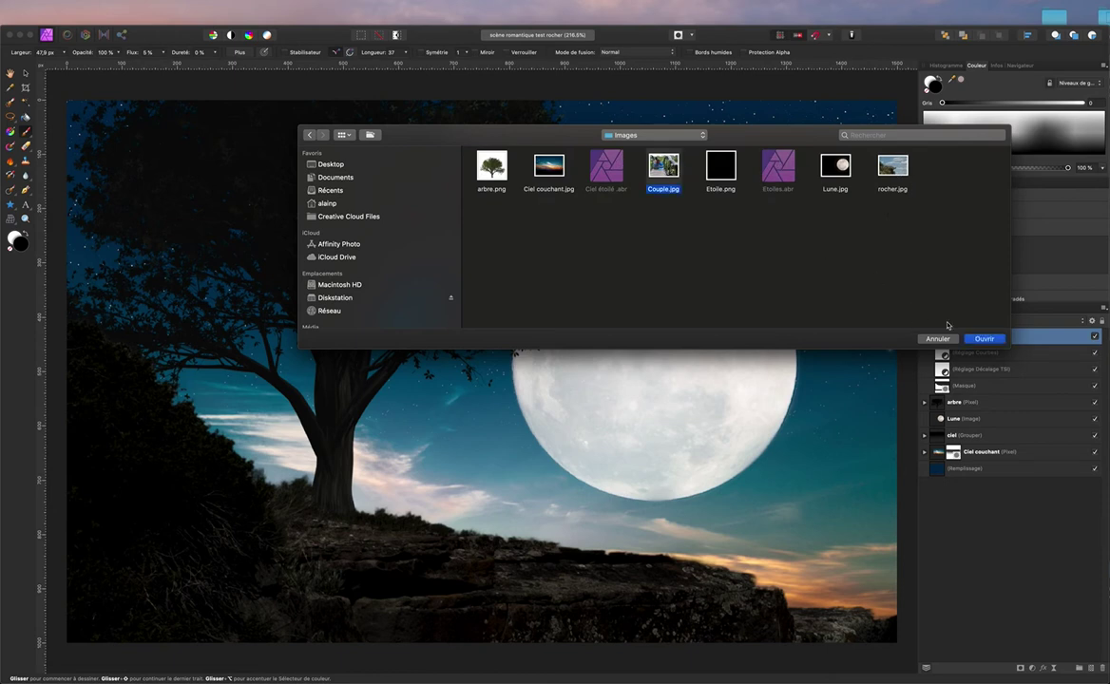
click(986, 338)
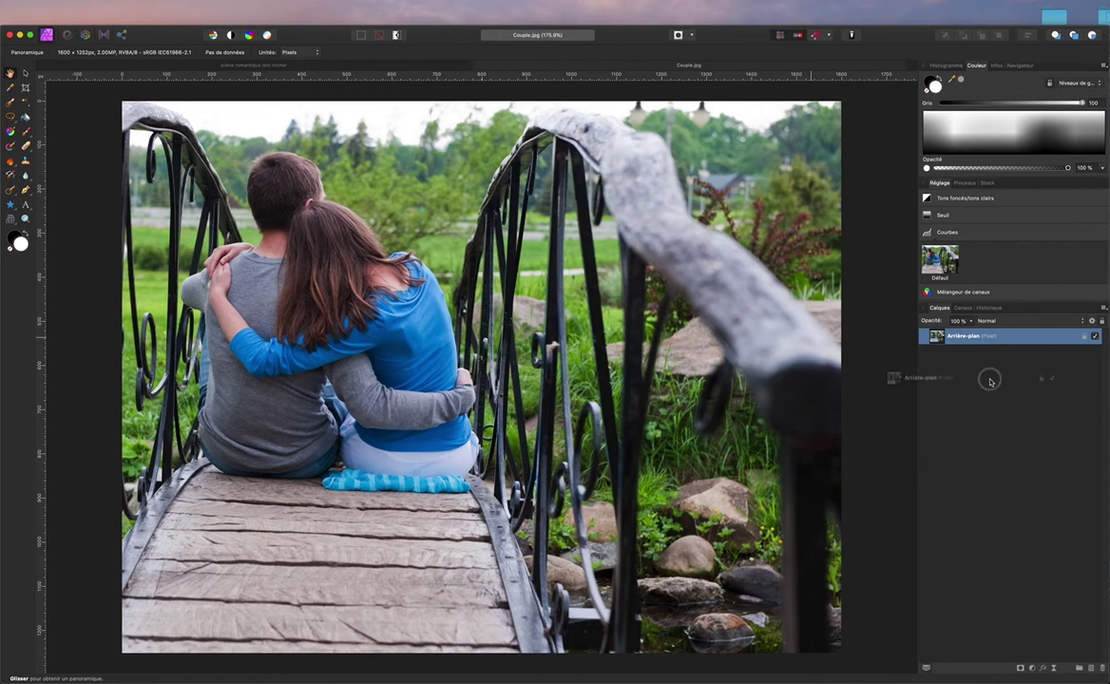
Step: Duplicate the Arrière-plan layer of the couple photo and hide the original beneath it
right_click(1022, 339)
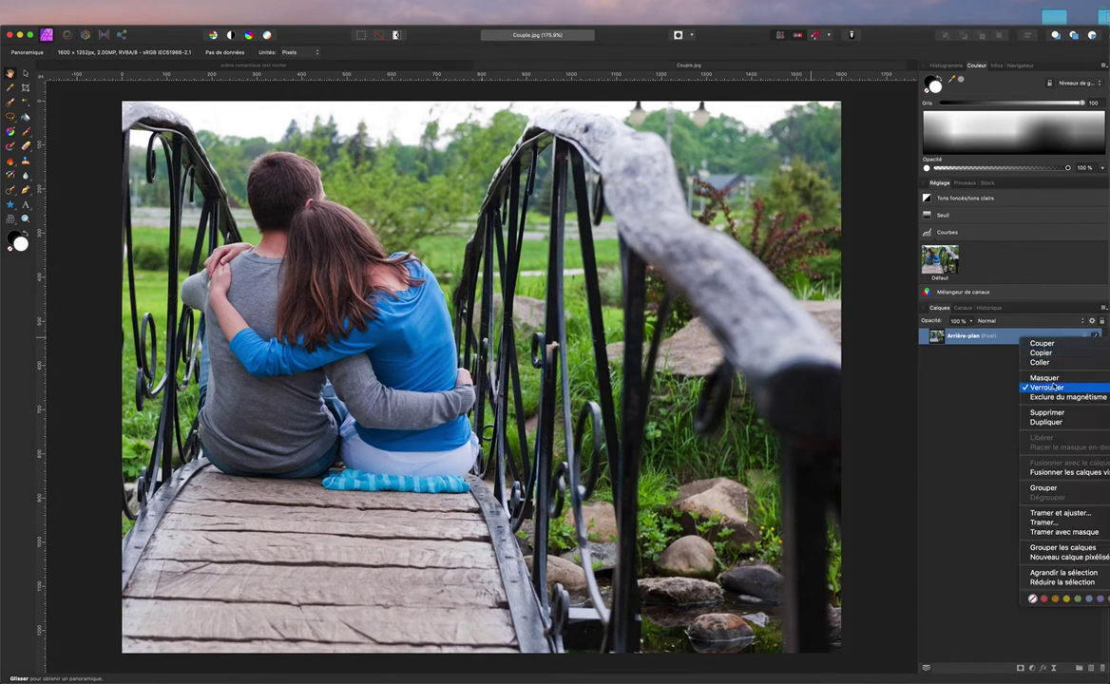
click(1048, 422)
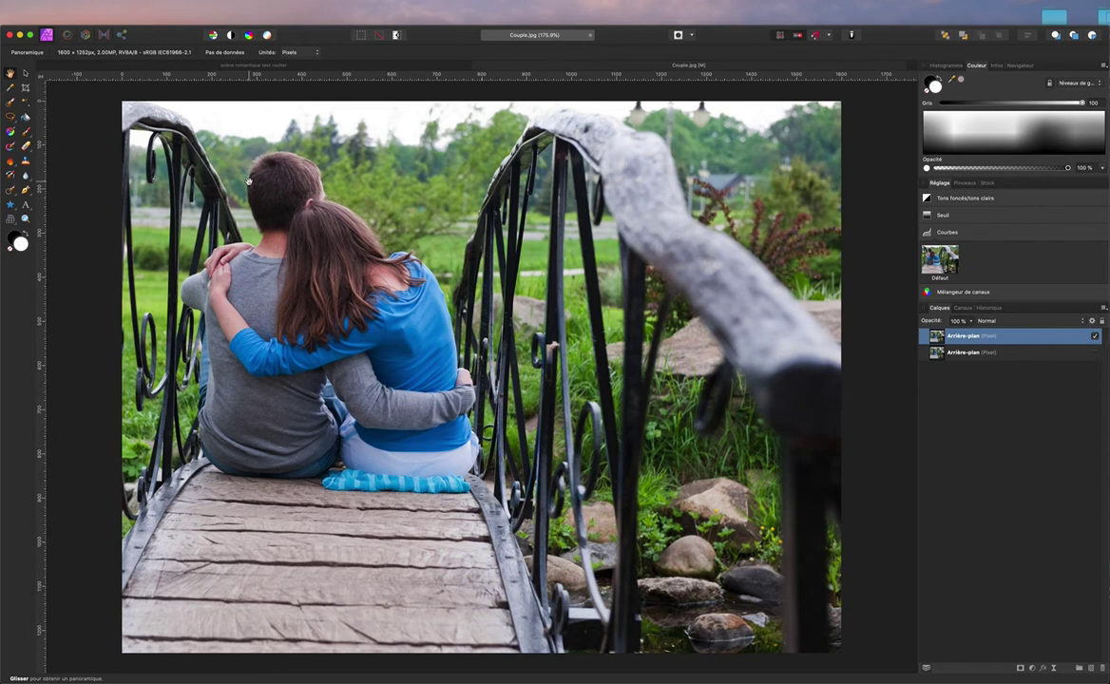
scroll(248, 181, up, 5)
drag(325, 299, 441, 381)
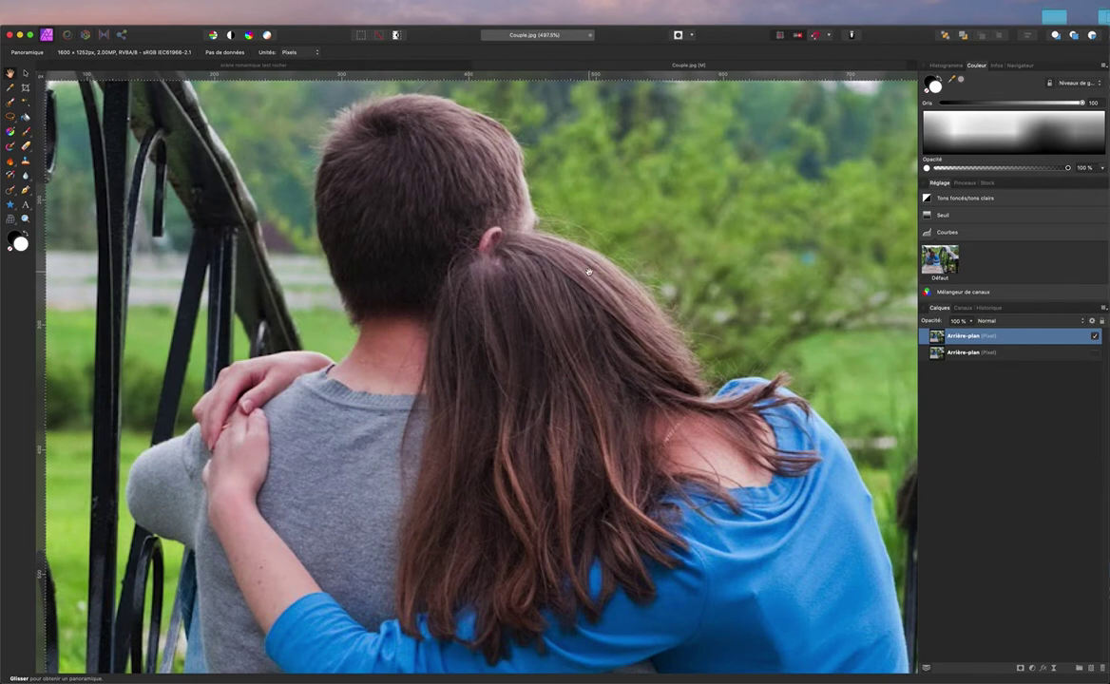
scroll(542, 249, down, 5)
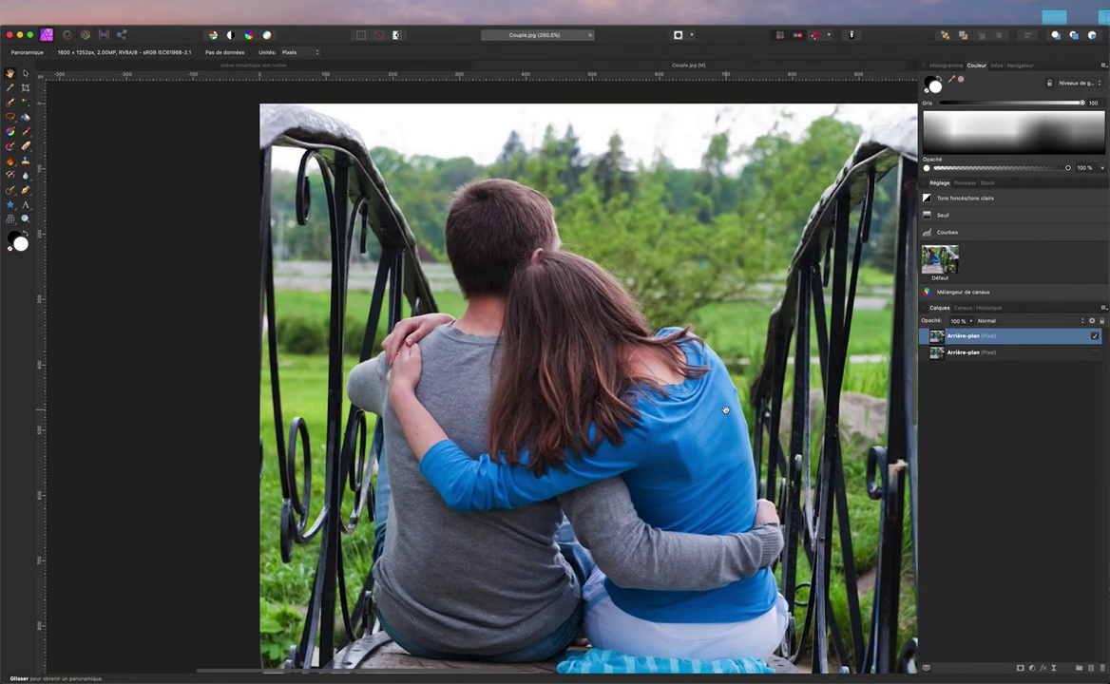
scroll(665, 373, right, 3)
scroll(665, 373, down, 1)
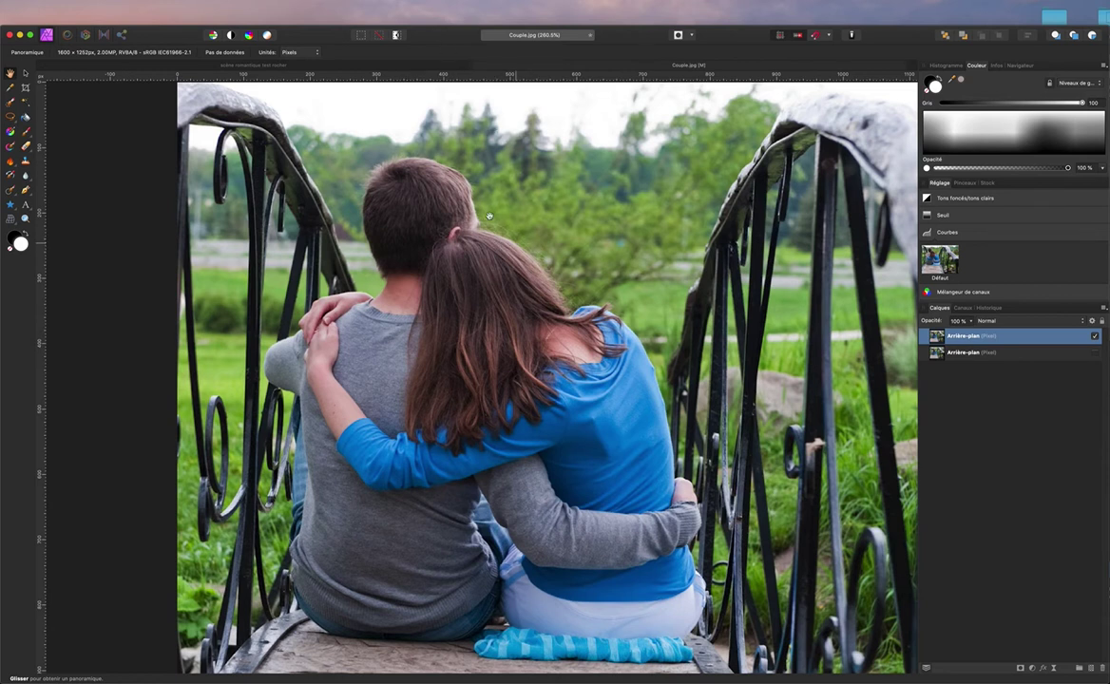
Step: Select the couple with the Selection Brush at 41 px and subtract the railing and background areas caught beside them
click(12, 103)
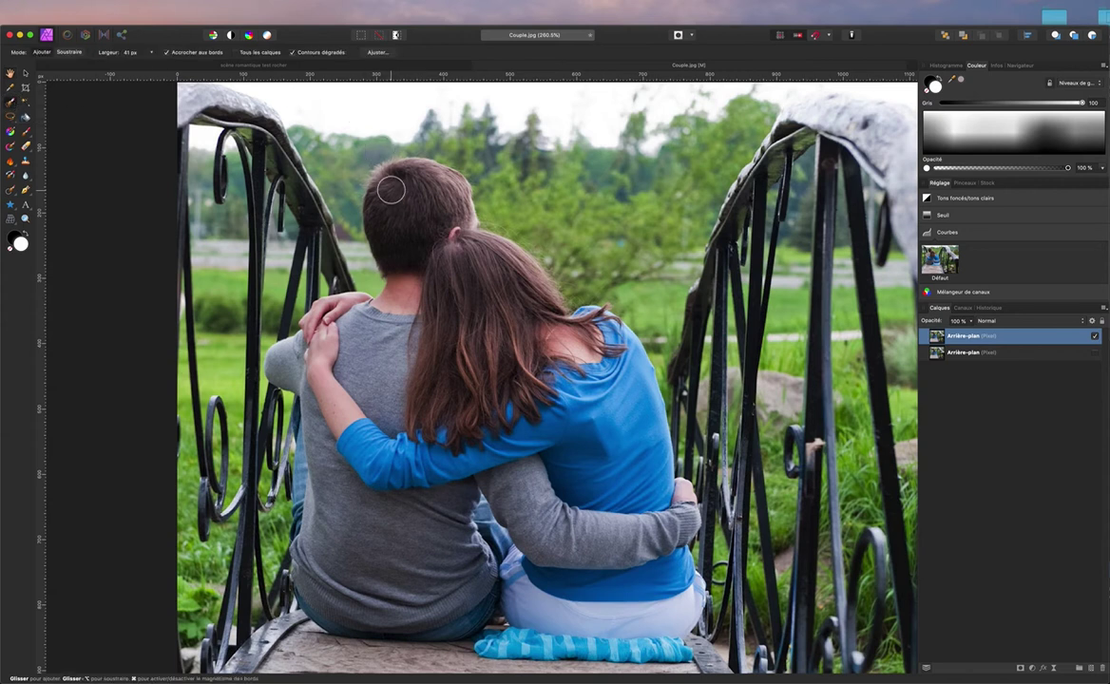
mouse_move(396, 228)
mouse_down()
mouse_move(409, 182)
mouse_move(461, 249)
mouse_move(490, 269)
mouse_move(516, 269)
mouse_move(483, 257)
mouse_move(540, 278)
mouse_move(575, 328)
mouse_move(600, 323)
mouse_move(643, 436)
mouse_move(634, 429)
mouse_move(676, 504)
mouse_move(652, 639)
mouse_move(386, 602)
mouse_move(311, 549)
mouse_move(305, 558)
mouse_move(325, 513)
mouse_move(330, 390)
mouse_move(399, 280)
mouse_move(408, 205)
mouse_move(441, 262)
mouse_up()
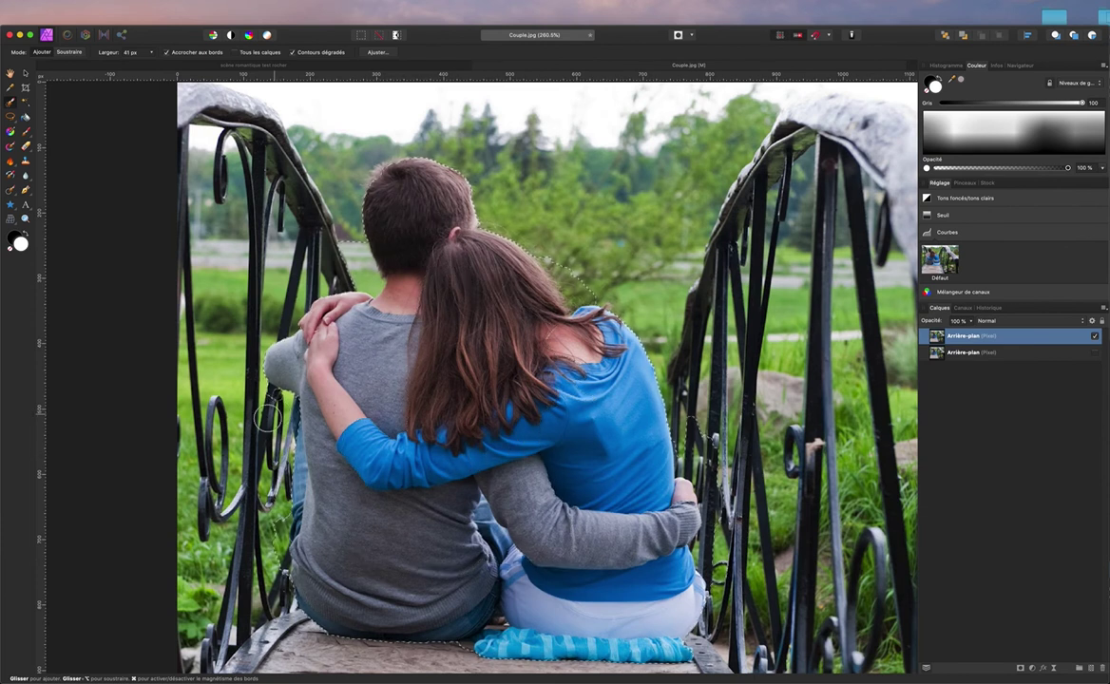
drag(267, 405, 285, 492)
Step: Reduce the Selection Brush width to 9 px and check and refine the selection edge around the man's arm, shoulder and head
scroll(416, 371, down, 5)
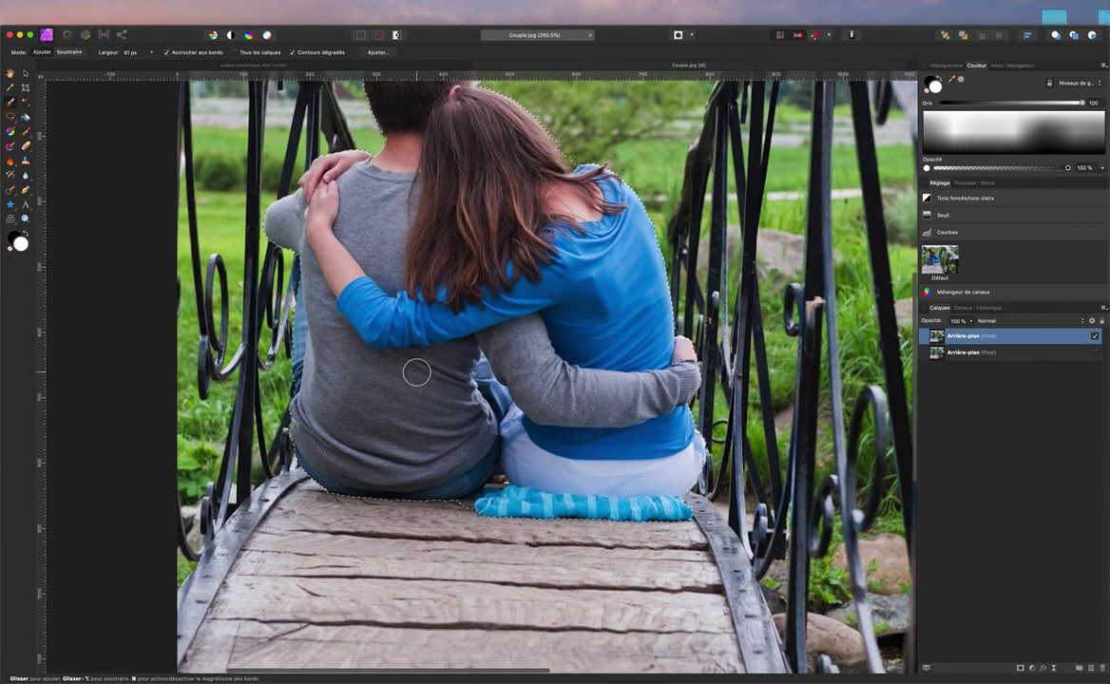
drag(462, 348, 462, 348)
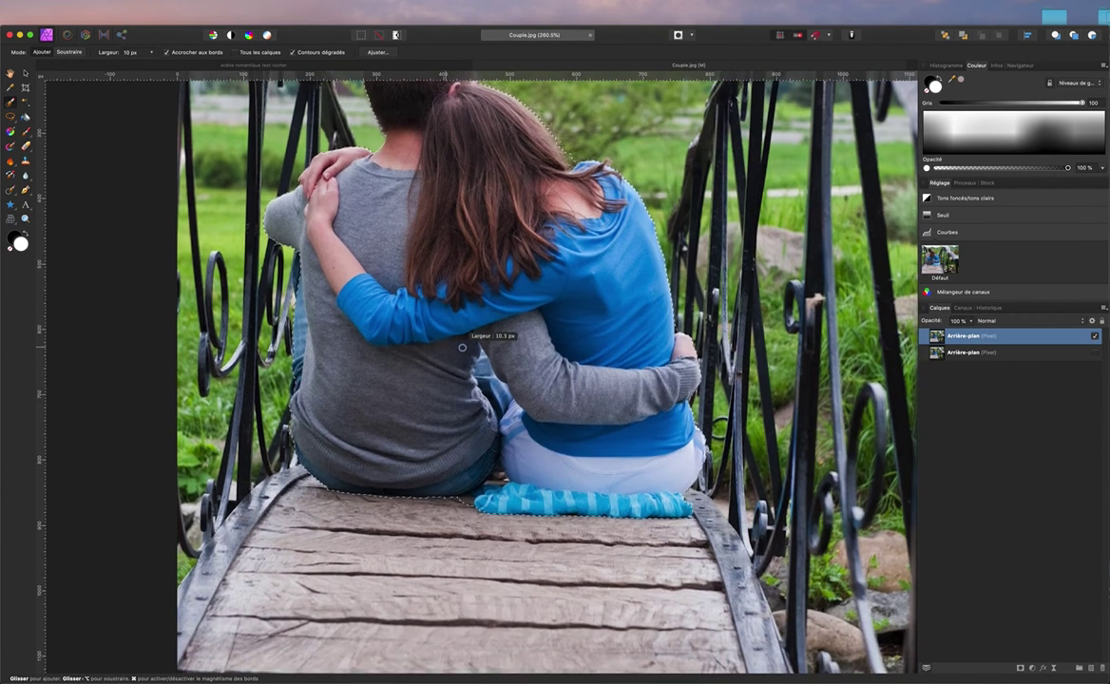
scroll(456, 347, up, 2)
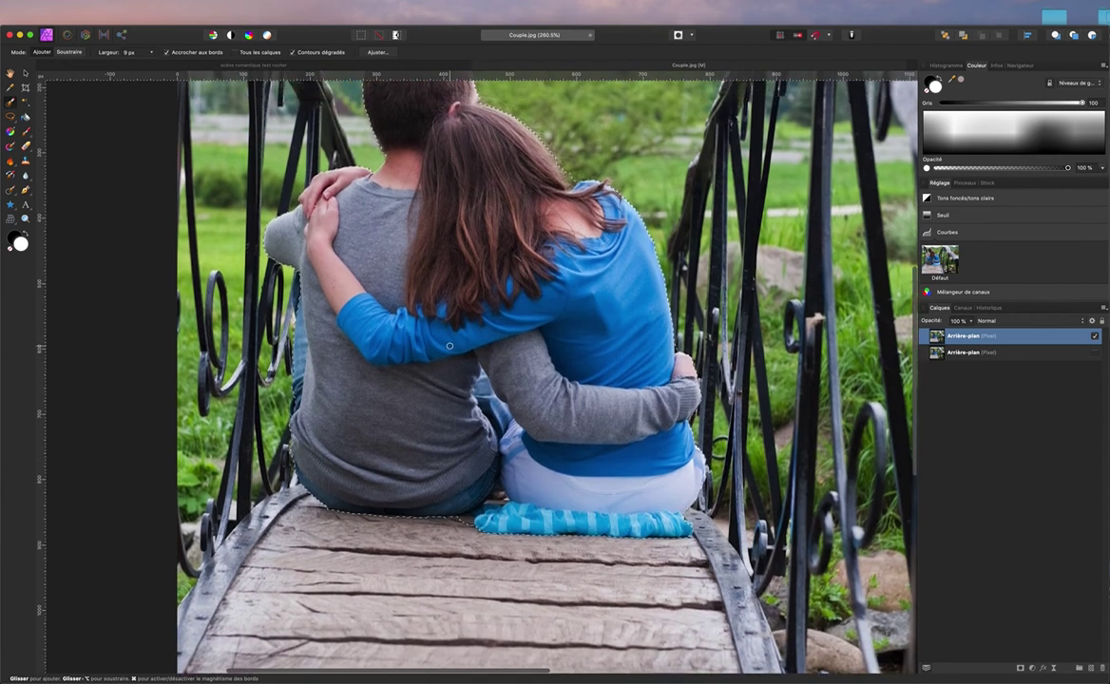
scroll(449, 345, up, 3)
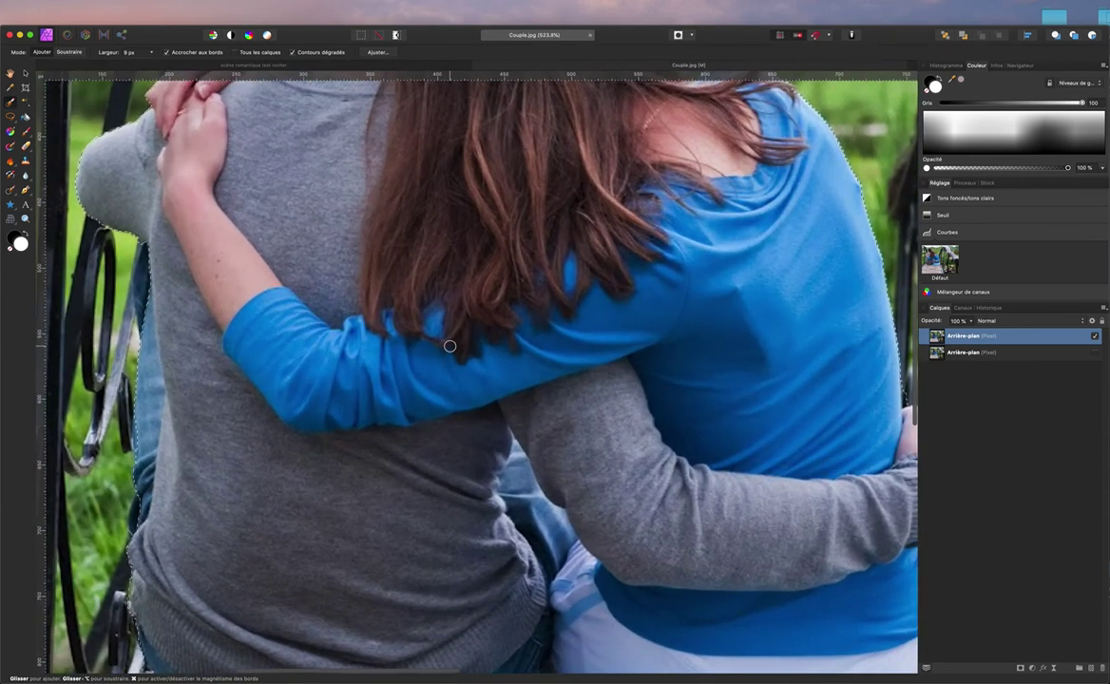
scroll(449, 345, up, 2)
scroll(447, 344, up, 5)
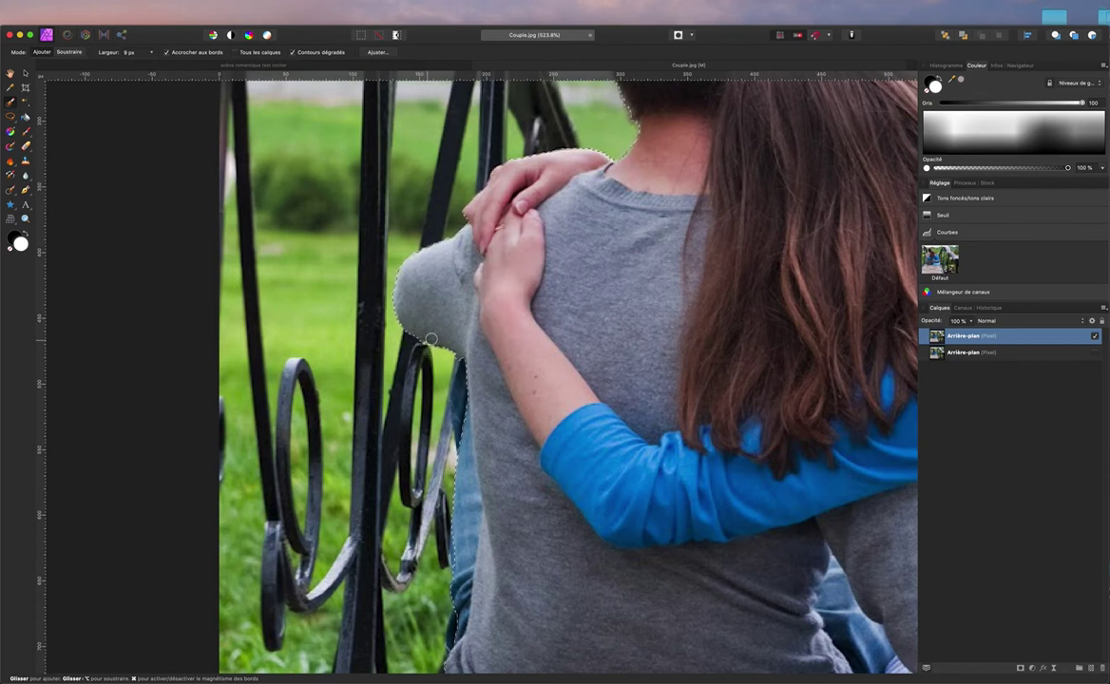
scroll(448, 331, up, 2)
scroll(448, 331, up, 5)
scroll(448, 331, right, 3)
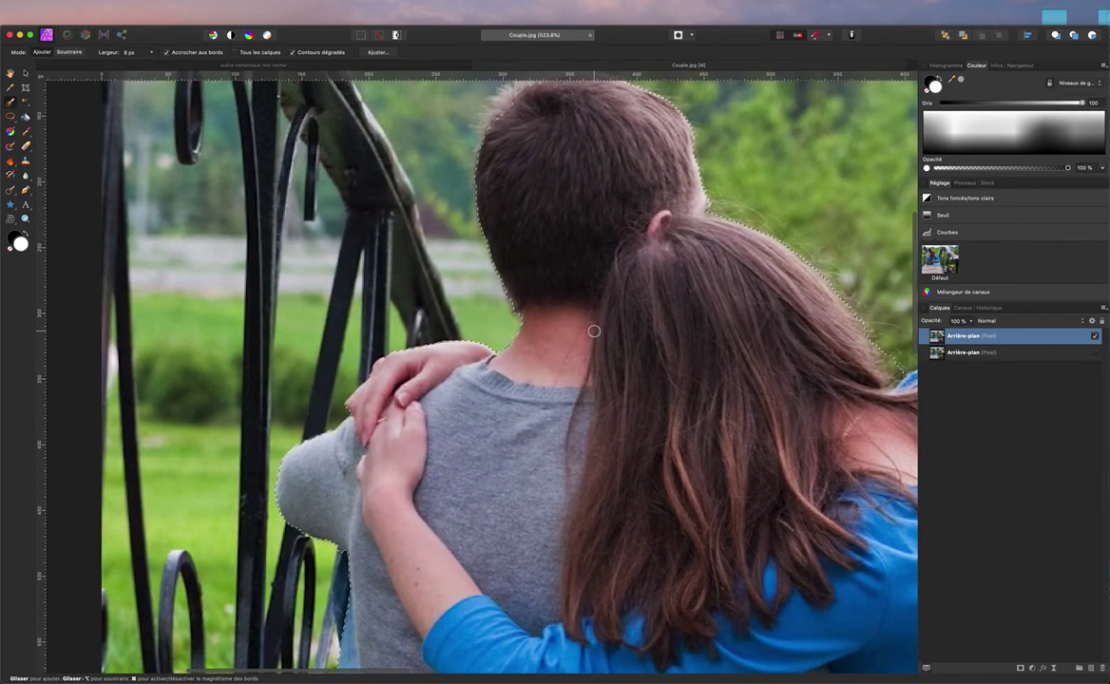
scroll(585, 327, up, 2)
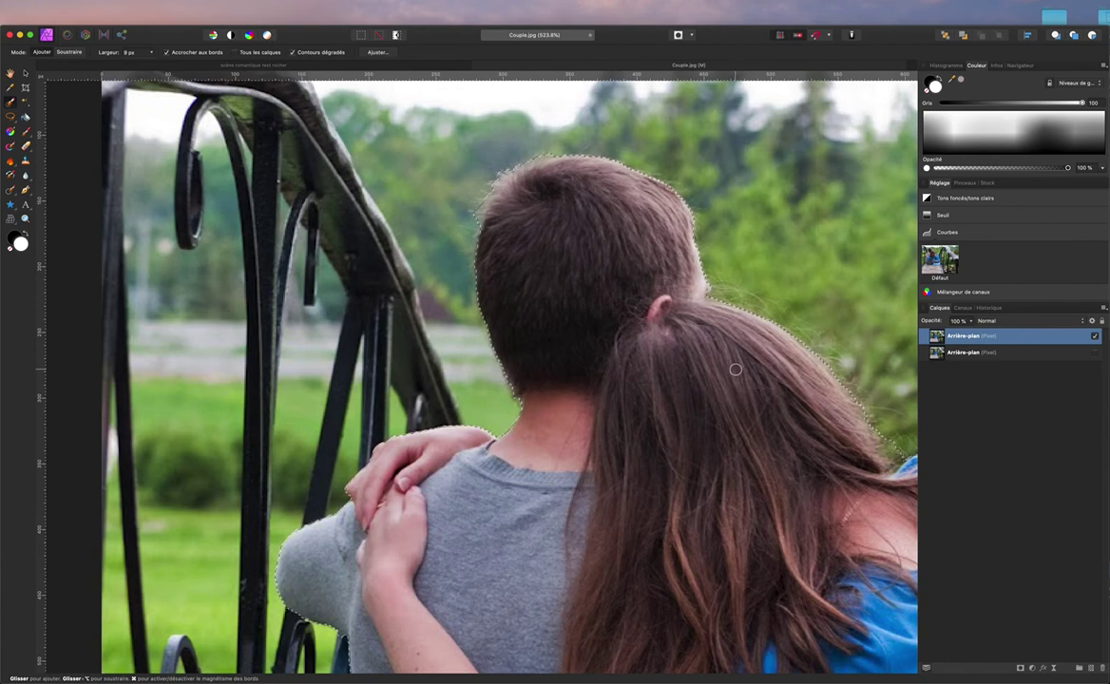
Step: Refine the selection edge along the woman's hair and shoulder, following it down her back to the hand and scarf
scroll(731, 364, down, 2)
scroll(731, 364, right, 3)
scroll(730, 414, down, 2)
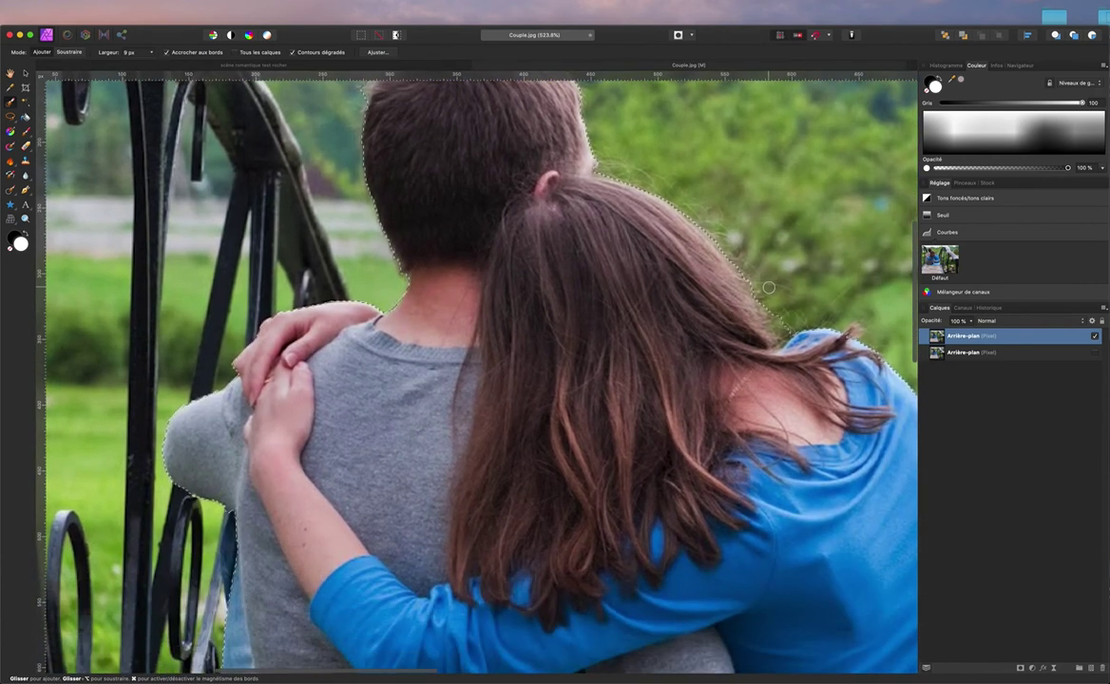
mouse_move(775, 306)
mouse_down()
mouse_move(798, 332)
mouse_move(870, 345)
mouse_up()
scroll(870, 345, down, 3)
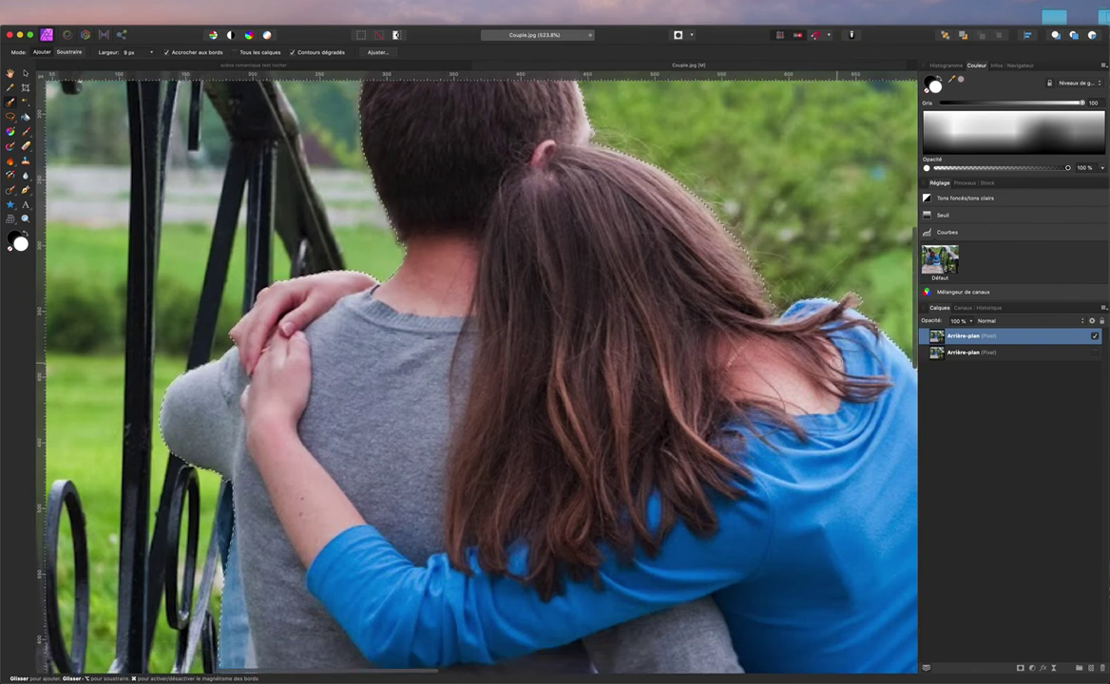
scroll(870, 345, right, 5)
scroll(822, 359, down, 4)
scroll(822, 360, right, 5)
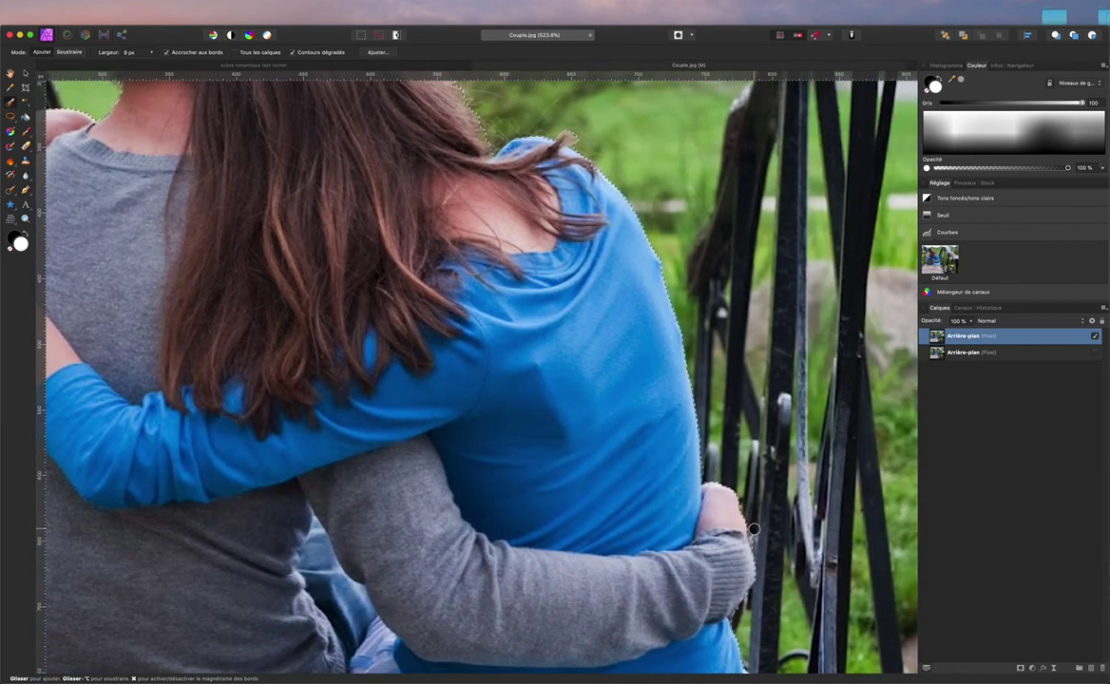
scroll(750, 540, down, 4)
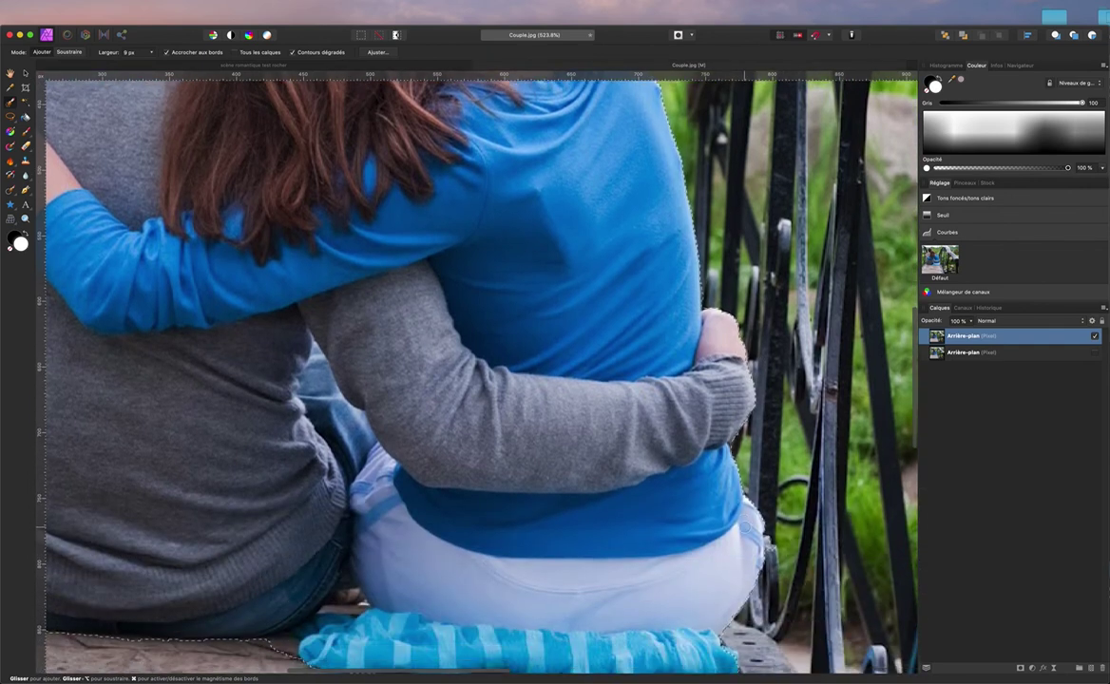
scroll(758, 471, down, 3)
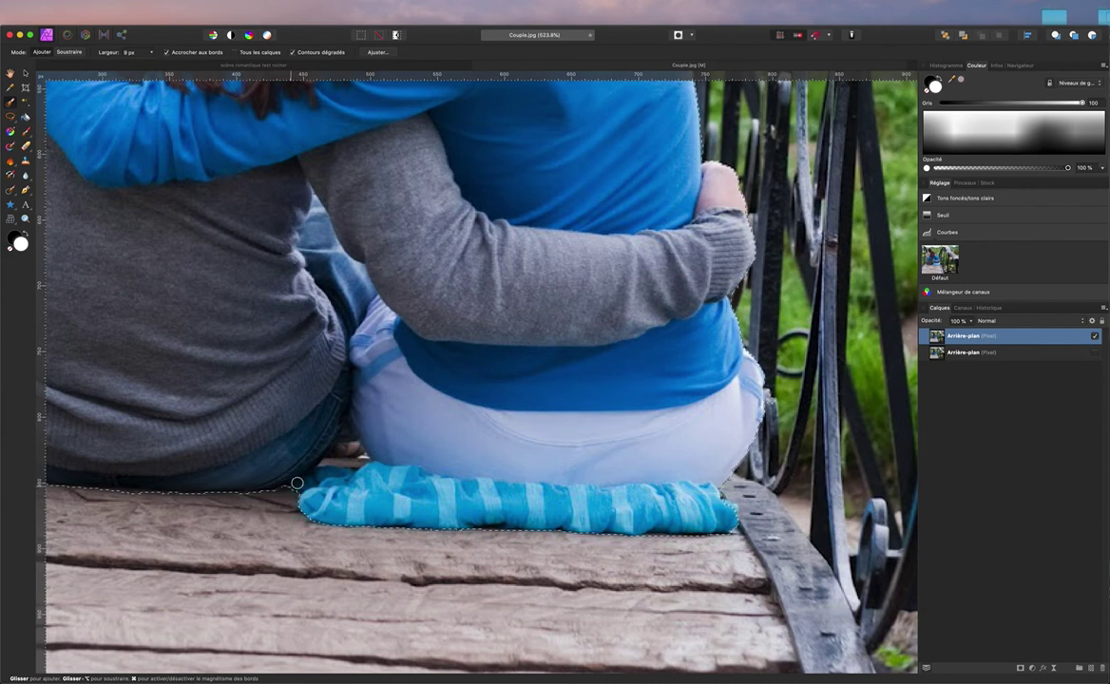
Step: Shrink the Selection Brush to 1 px and subtract the small gap between the couple's hips above the scarf
drag(344, 450, 328, 450)
scroll(342, 450, up, 1)
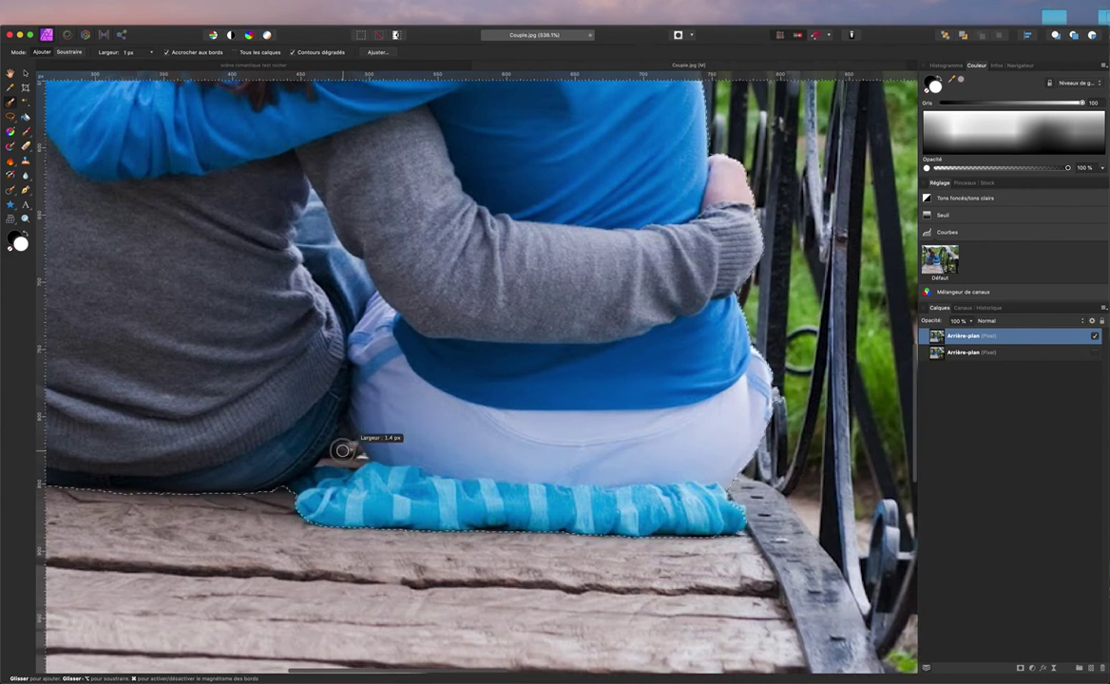
scroll(342, 451, down, 1)
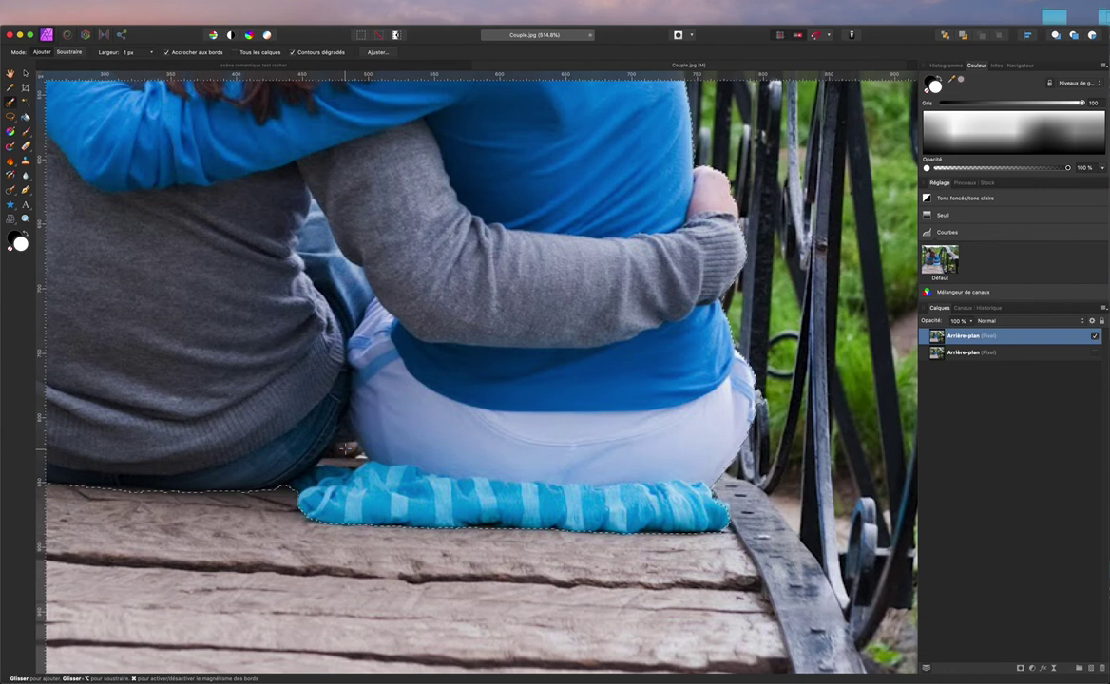
drag(345, 436, 347, 421)
drag(356, 418, 359, 430)
Step: Inspect the selection outline around the couple, from the man's hips up to both heads and across the woman's shoulder
scroll(335, 423, left, 10)
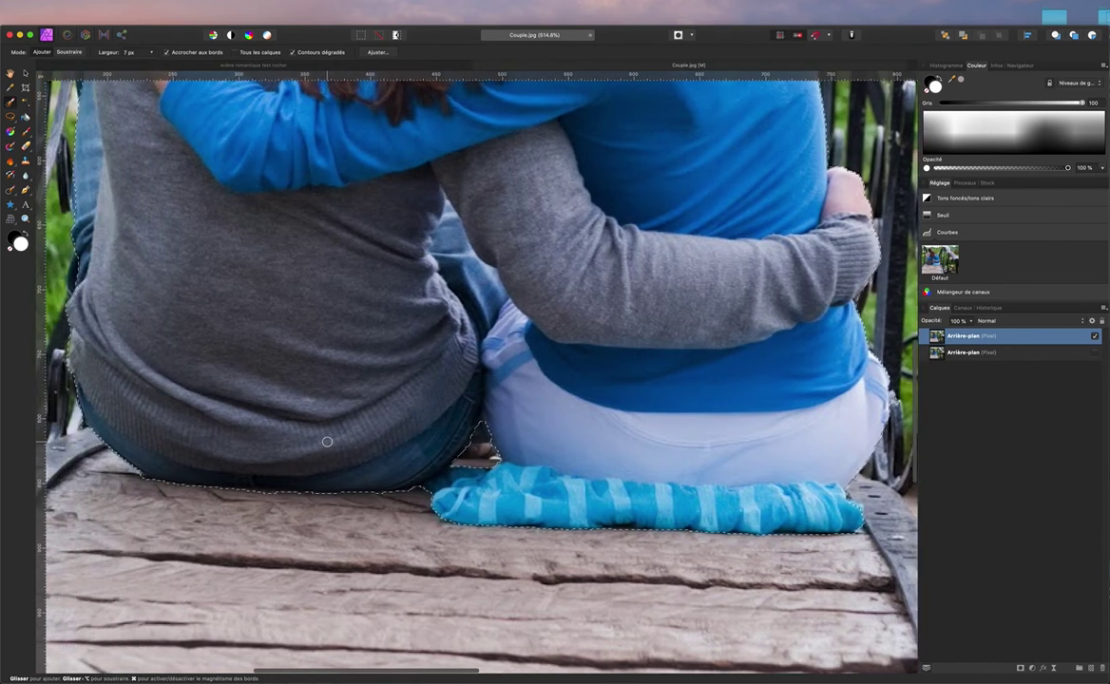
scroll(324, 440, up, 3)
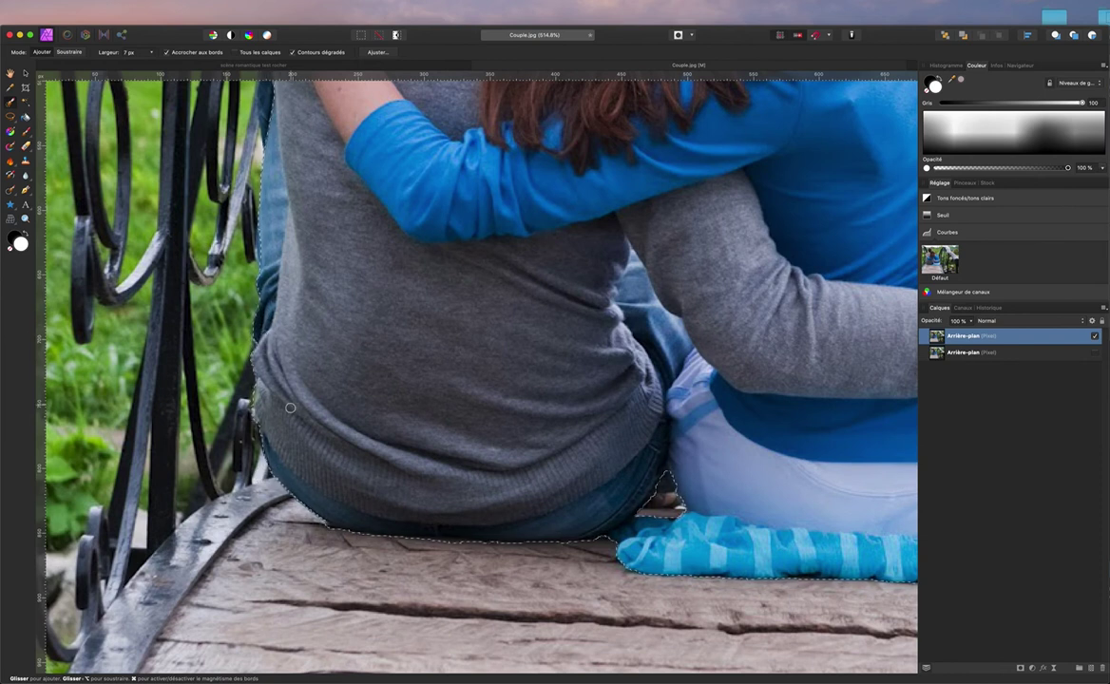
scroll(236, 421, up, 12)
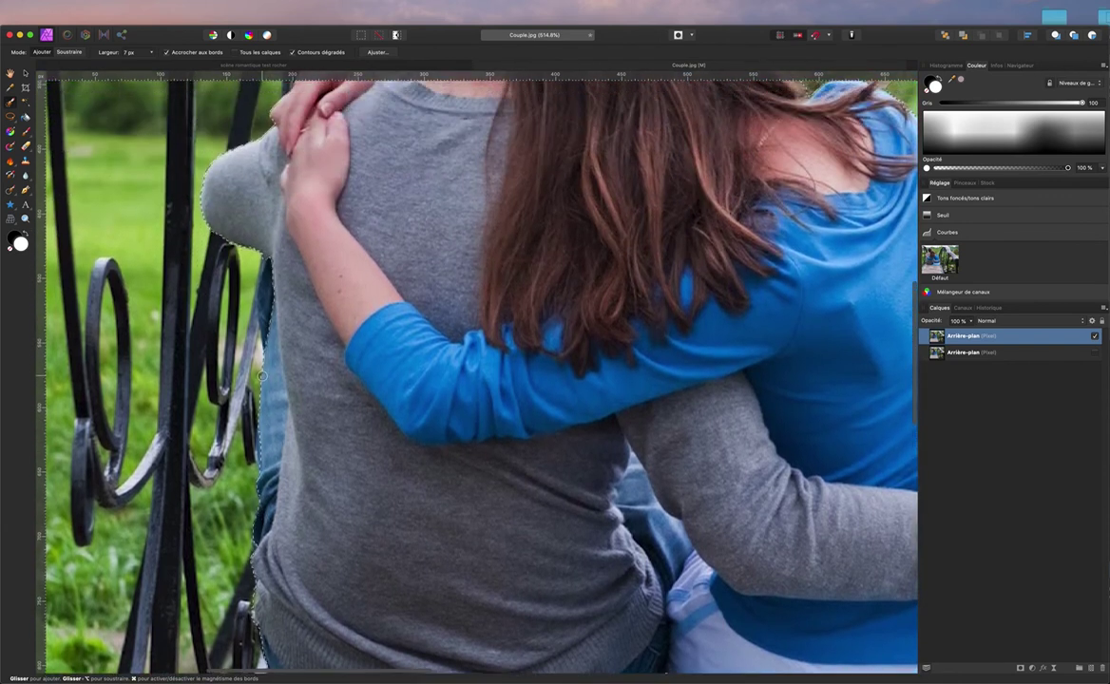
scroll(261, 376, up, 10)
scroll(261, 376, right, 8)
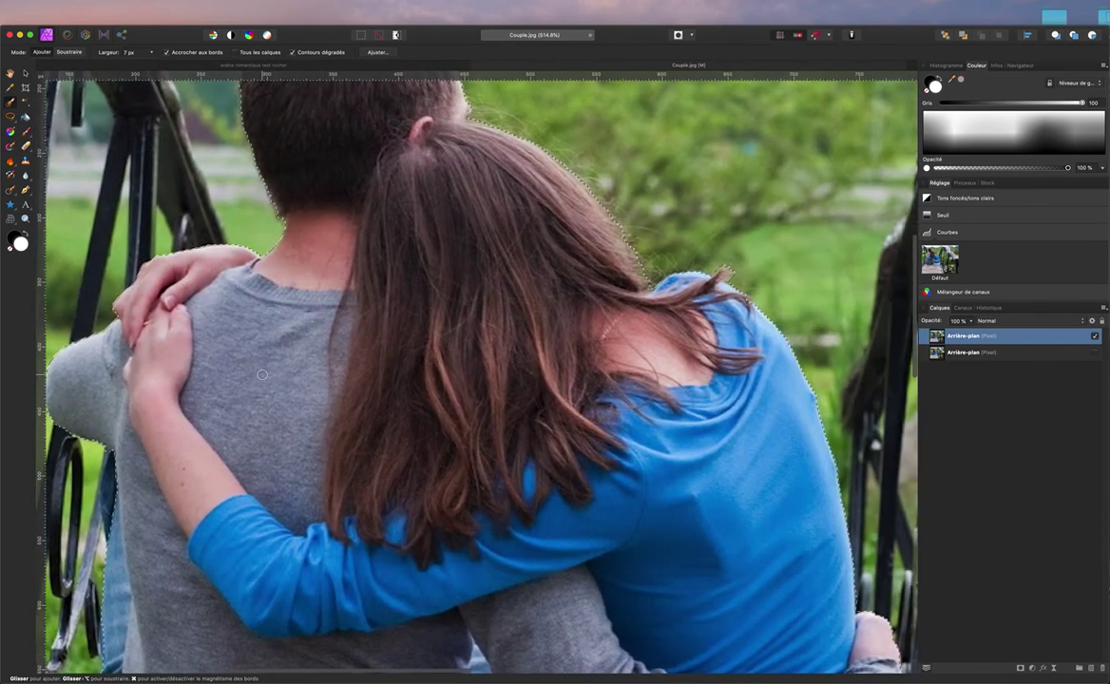
scroll(261, 374, up, 4)
scroll(261, 374, left, 4)
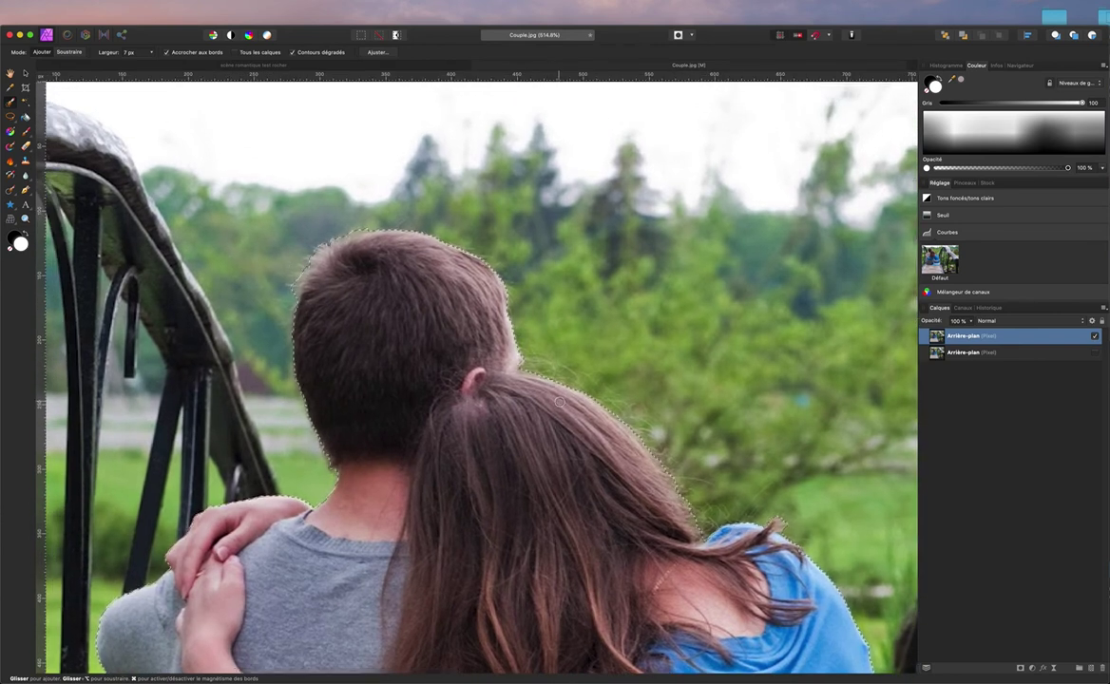
scroll(558, 425, down, 2)
scroll(559, 425, down, 10)
scroll(559, 425, right, 4)
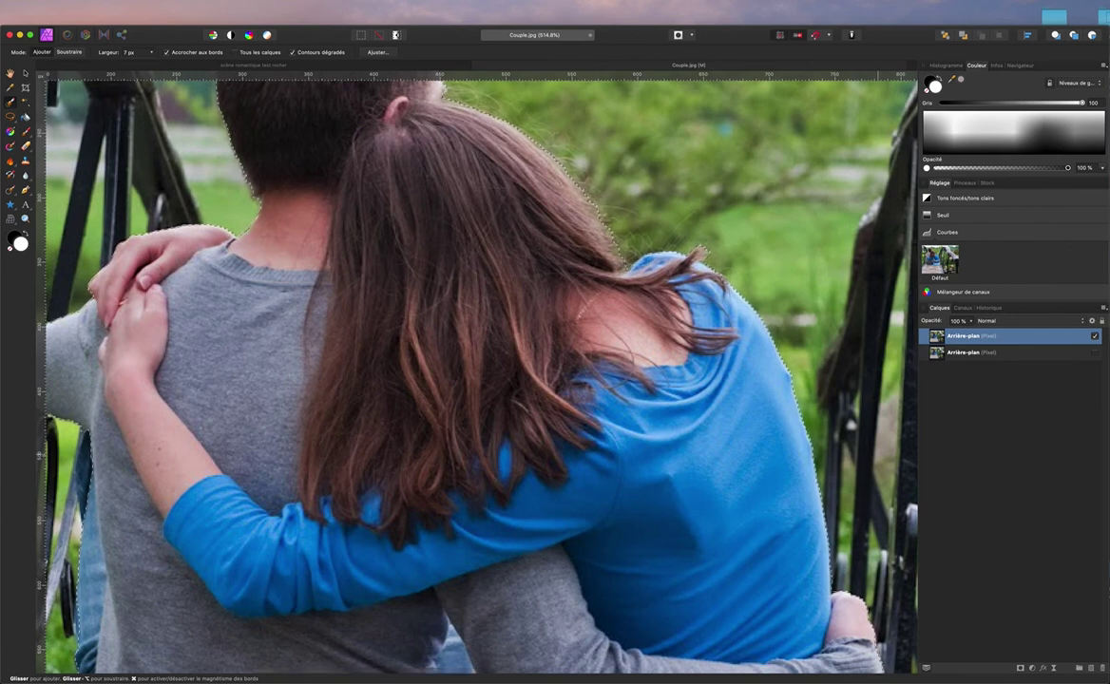
Step: Mask the upper Arrière-plan layer with the couple selection, deselect, and make the mask active
click(1020, 669)
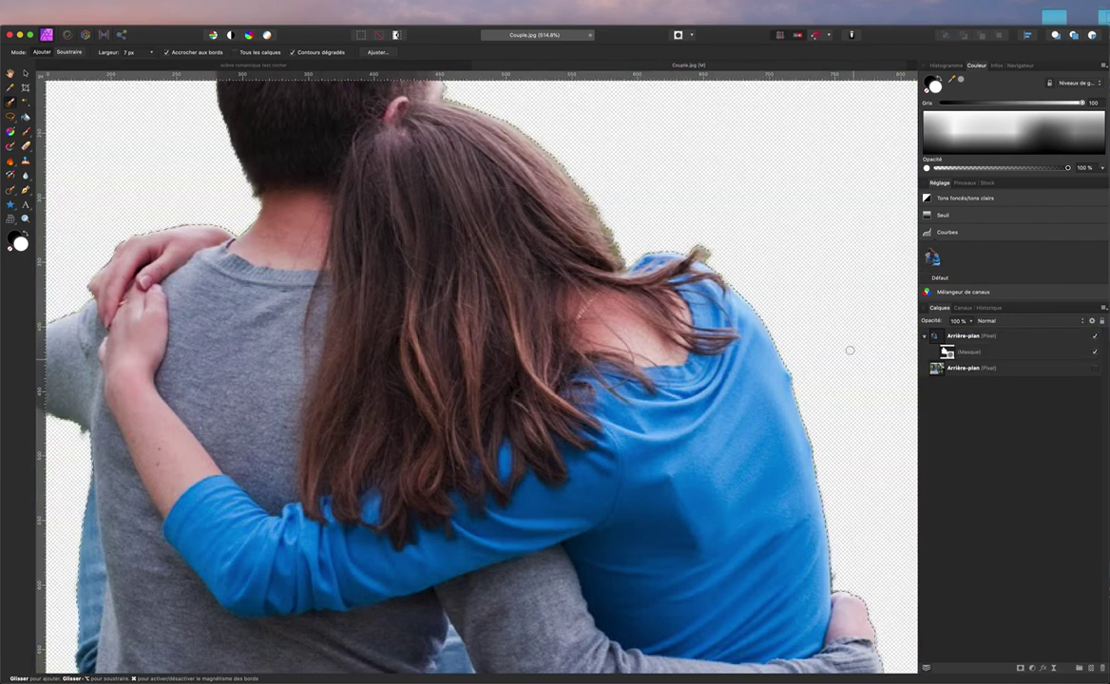
scroll(516, 234, down, 10)
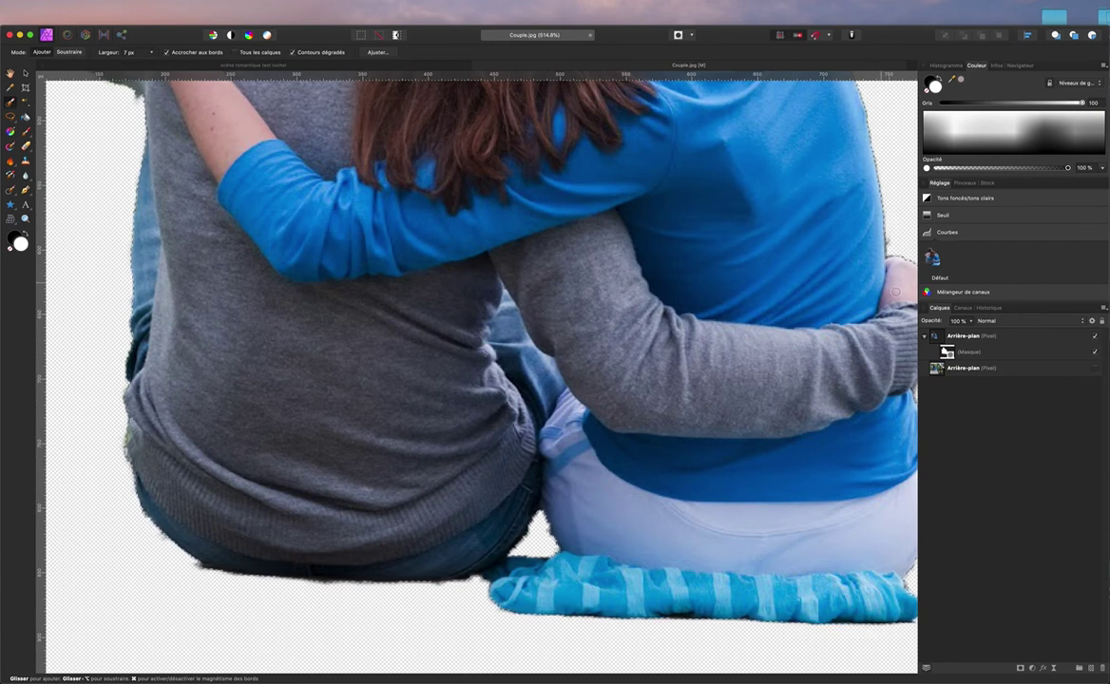
click(949, 354)
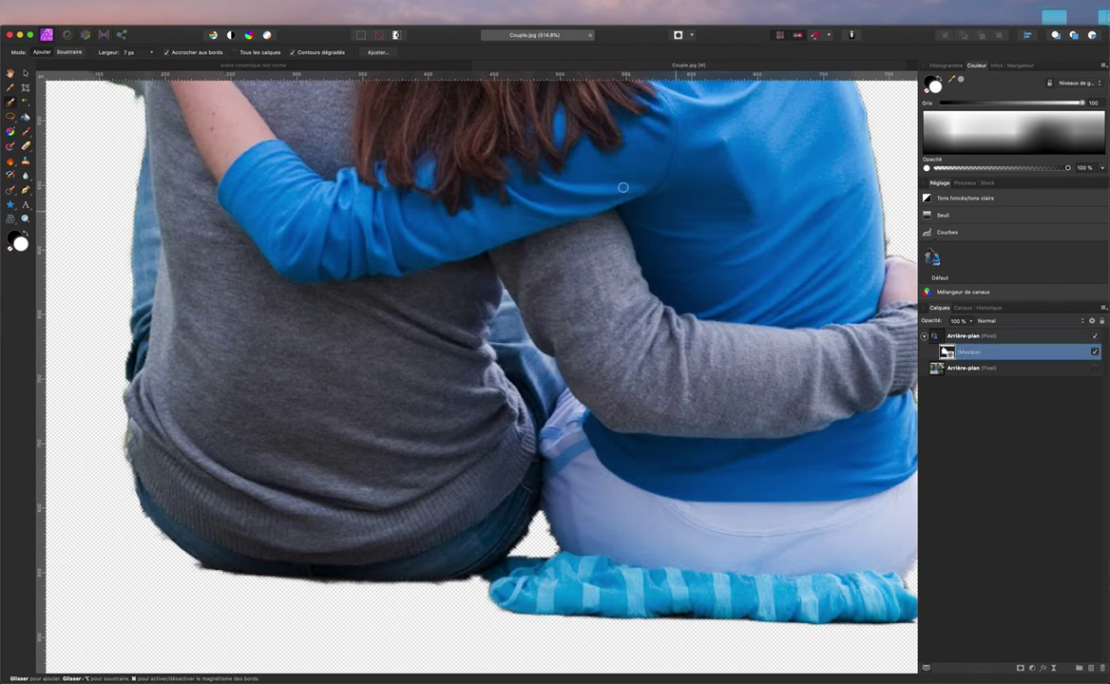
Step: Set the Paint Brush flow to 100% and paint black on the mask to clean the fringe along the man's back and elbow
click(27, 131)
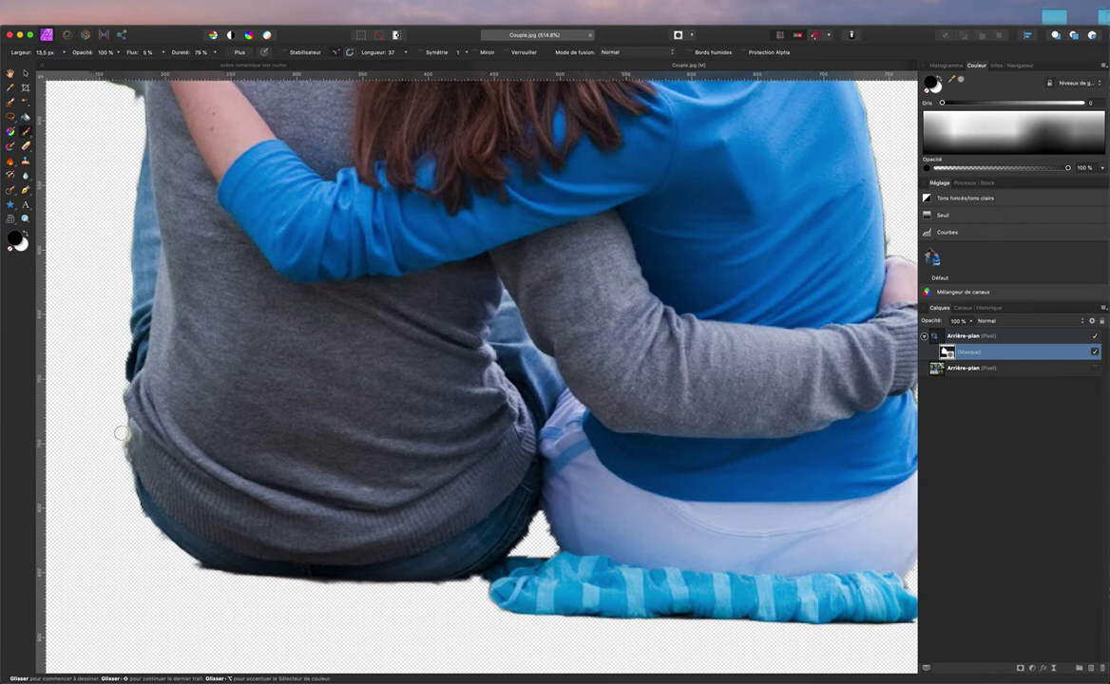
drag(167, 56, 272, 51)
scroll(244, 332, up, 5)
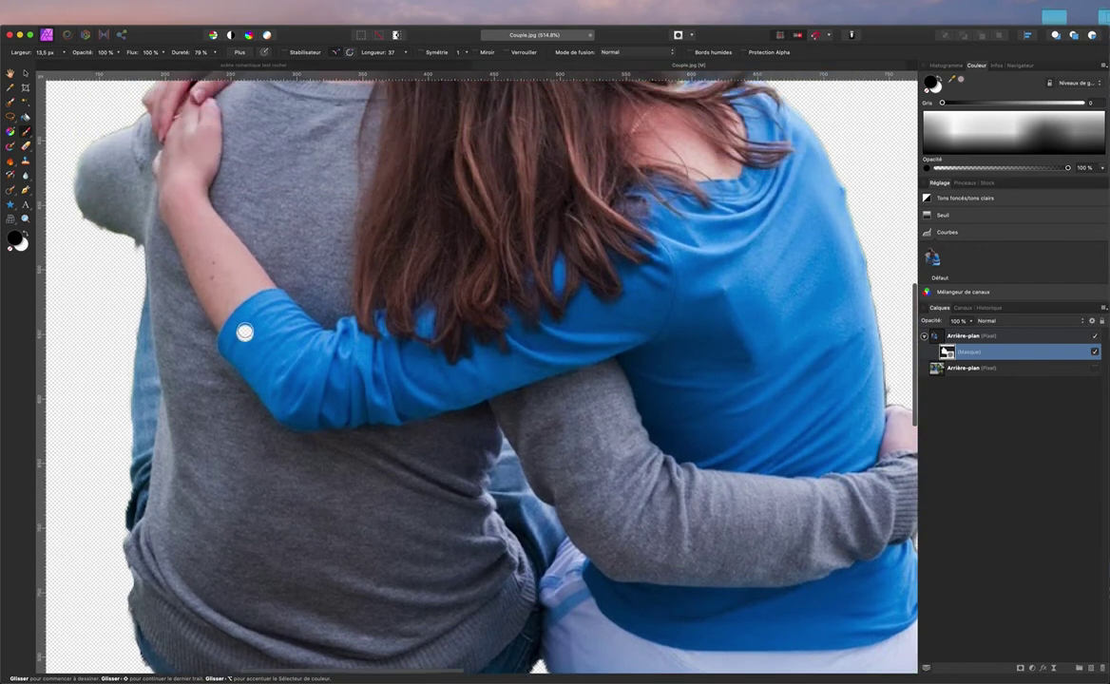
scroll(244, 332, up, 3)
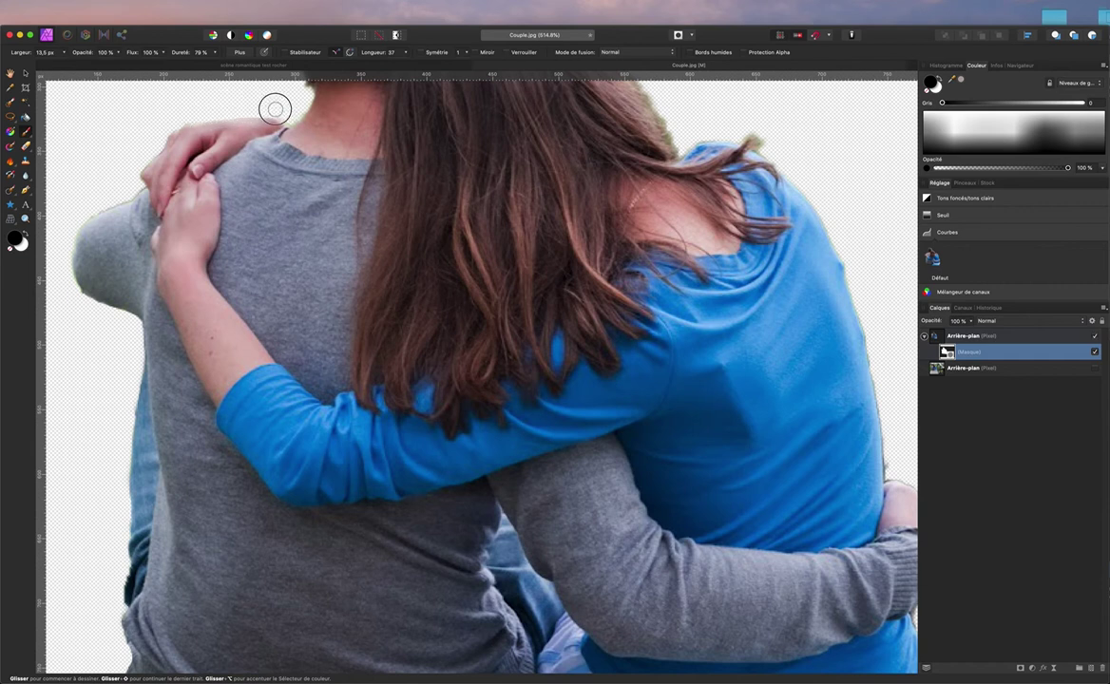
Step: Paint out the leftover background beside the man's neck and around the woman's hair and shoulder, adjusting the brush to 23.4 px and 49% hardness
drag(275, 109, 295, 112)
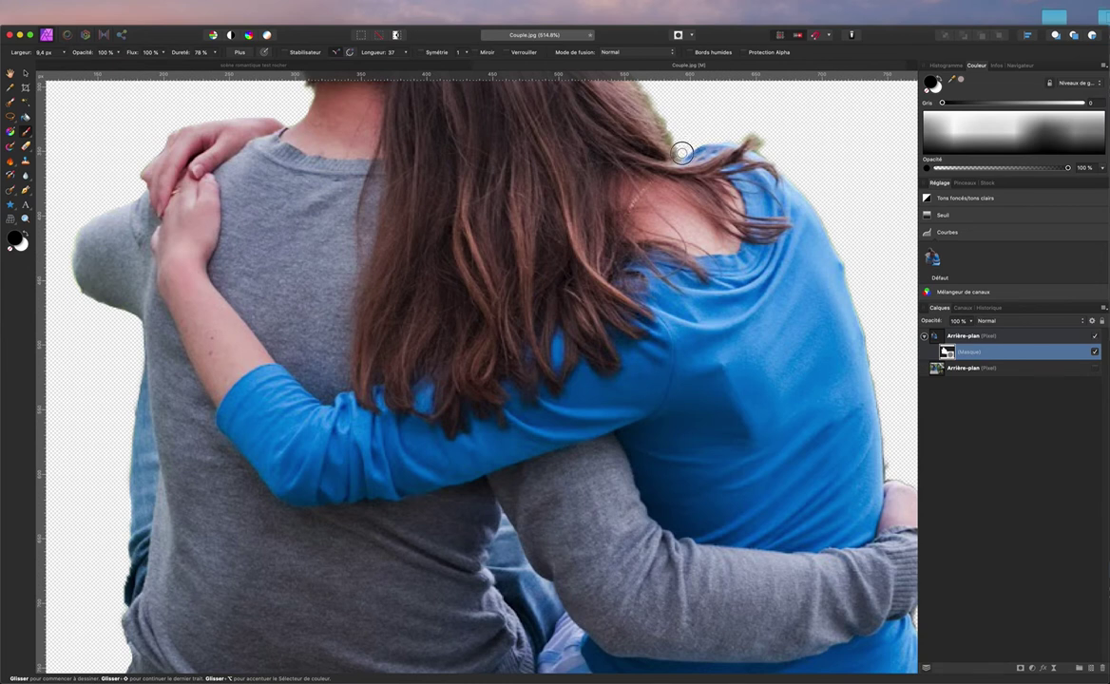
mouse_move(349, 460)
mouse_down()
mouse_move(369, 460)
mouse_move(348, 447)
mouse_up()
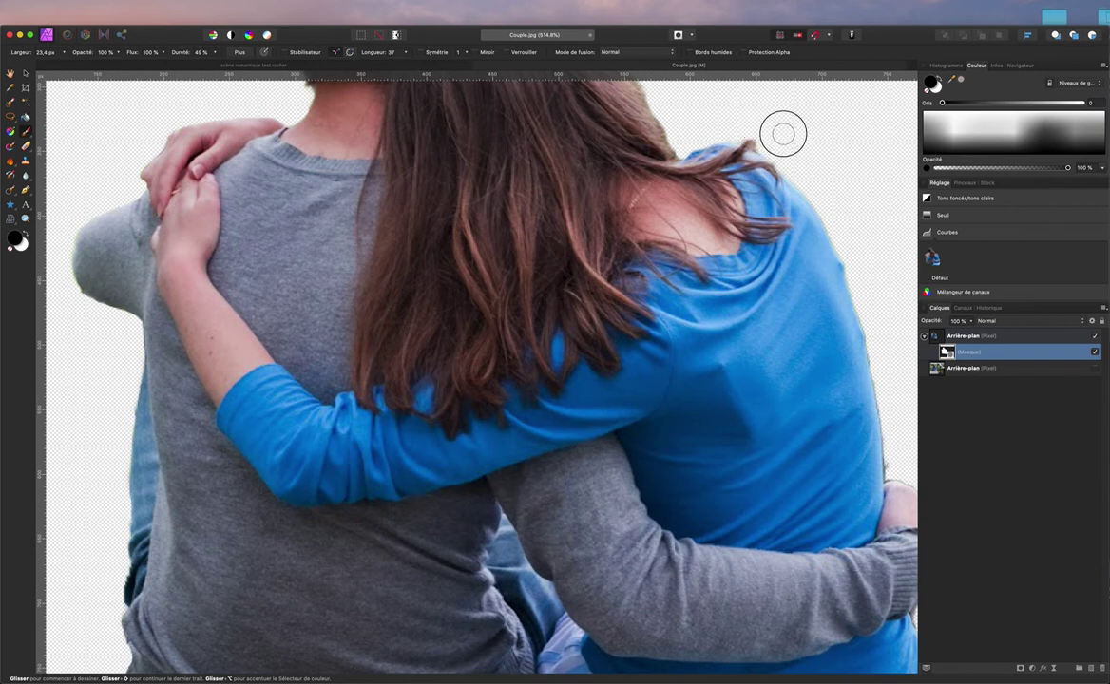
scroll(611, 115, up, 4)
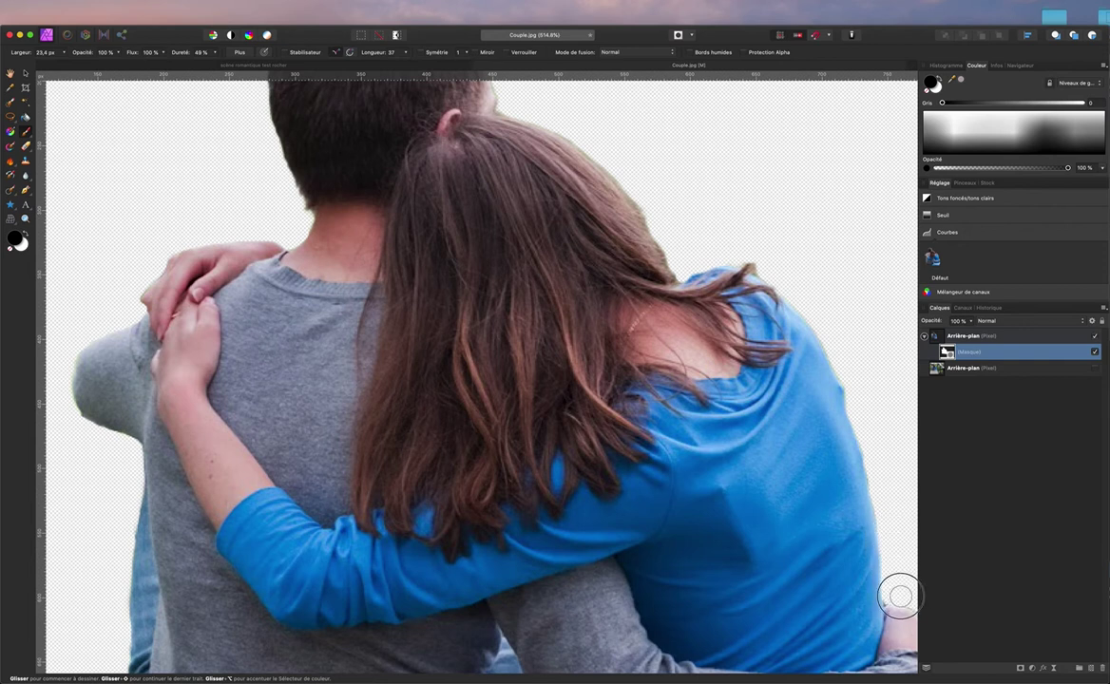
Step: Reduce the brush to 11.3 px and paint black on the mask to clean the dark fringe along the bottom of the man's jeans
scroll(914, 560, down, 5)
scroll(914, 561, right, 5)
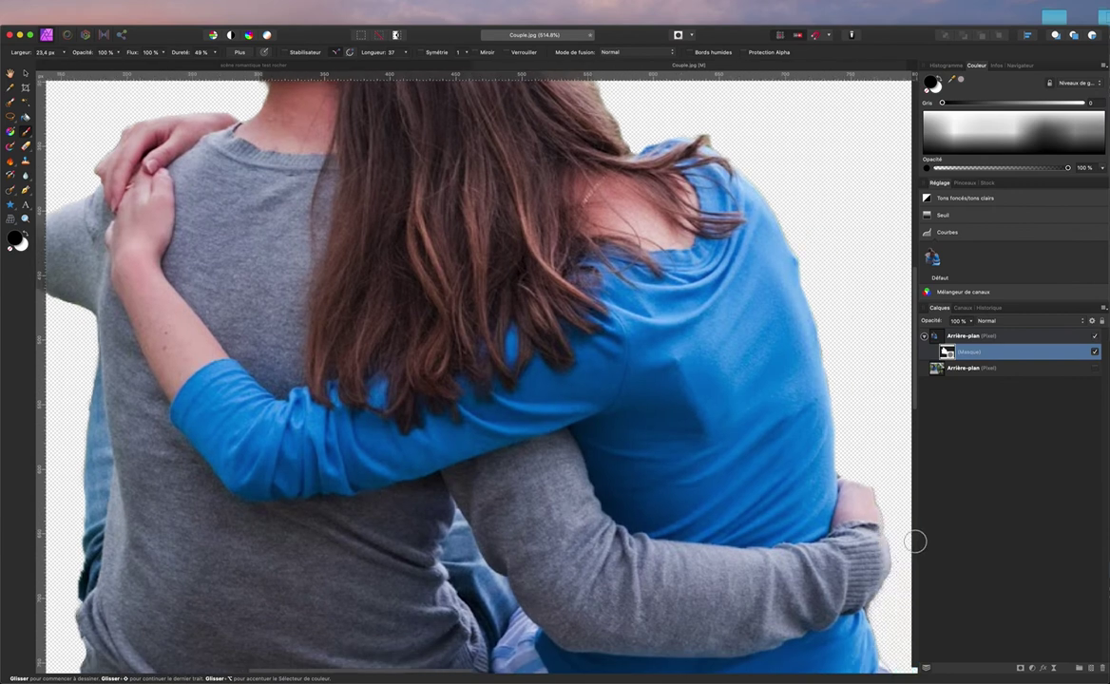
scroll(828, 491, down, 3)
scroll(828, 491, right, 3)
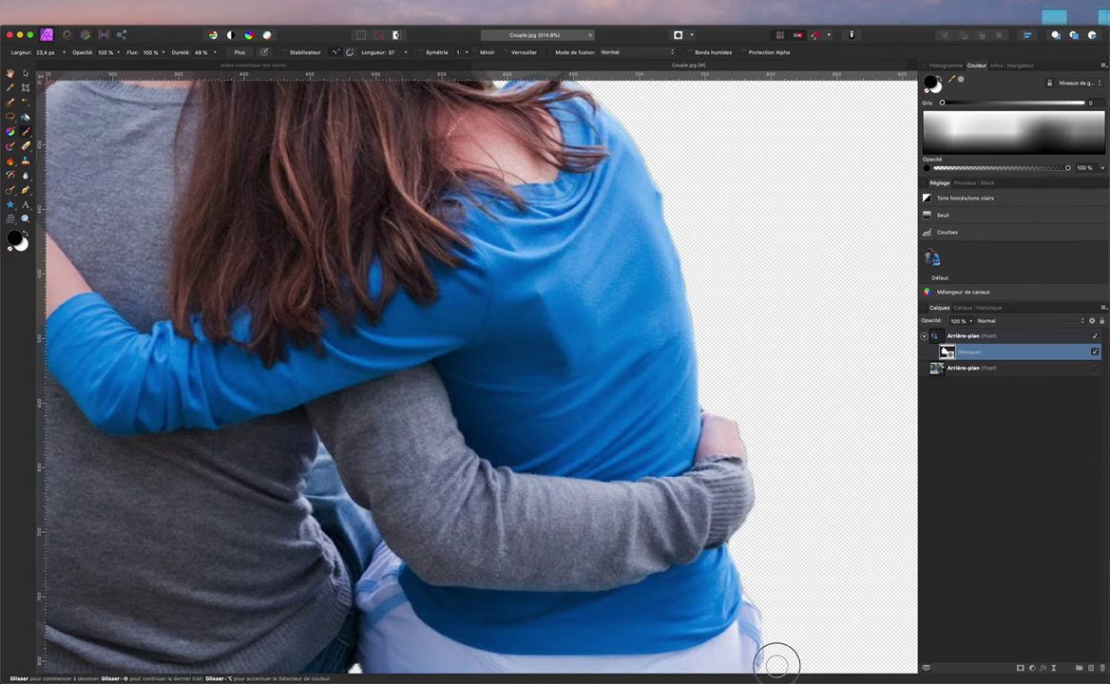
scroll(804, 551, down, 5)
scroll(809, 527, down, 8)
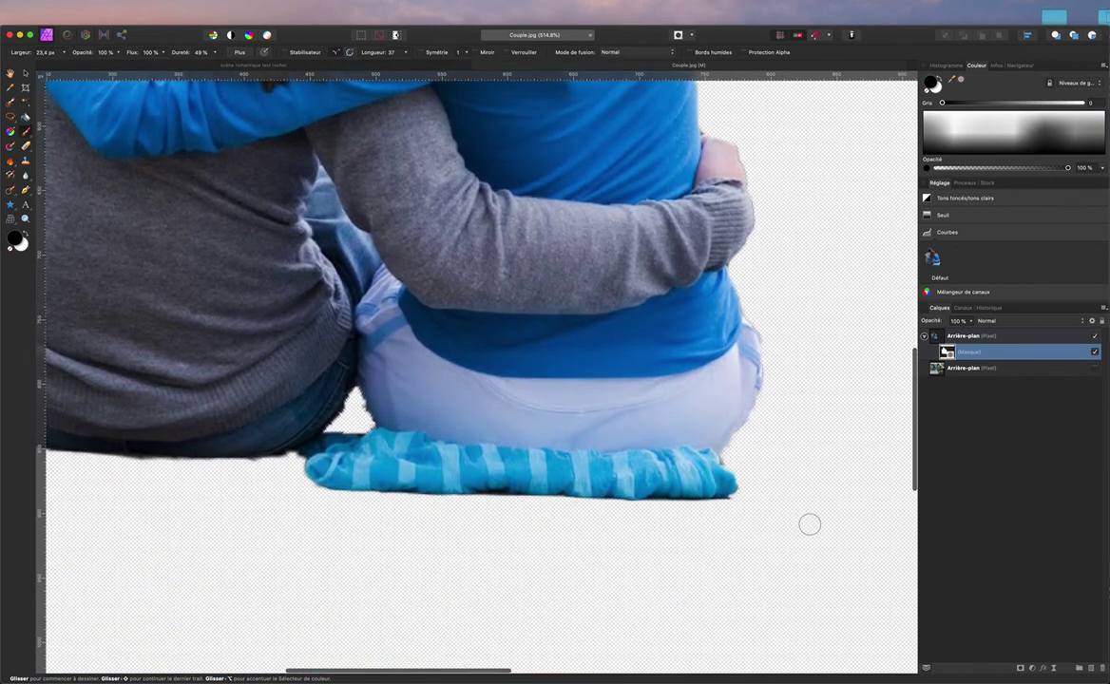
scroll(850, 523, left, 4)
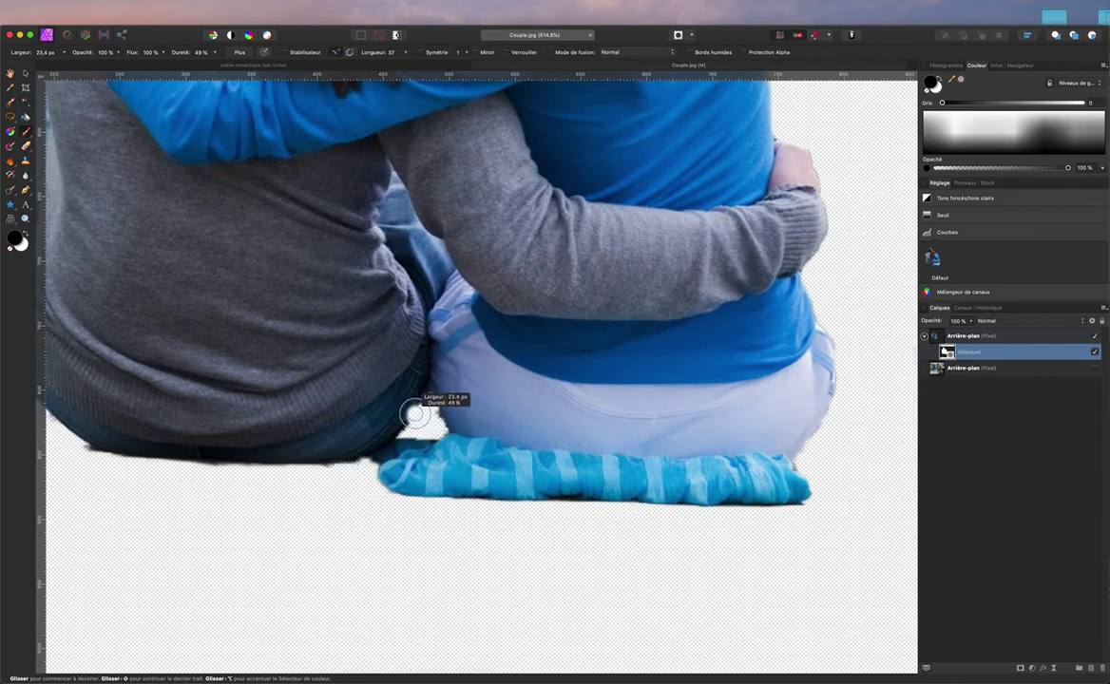
drag(426, 421, 426, 392)
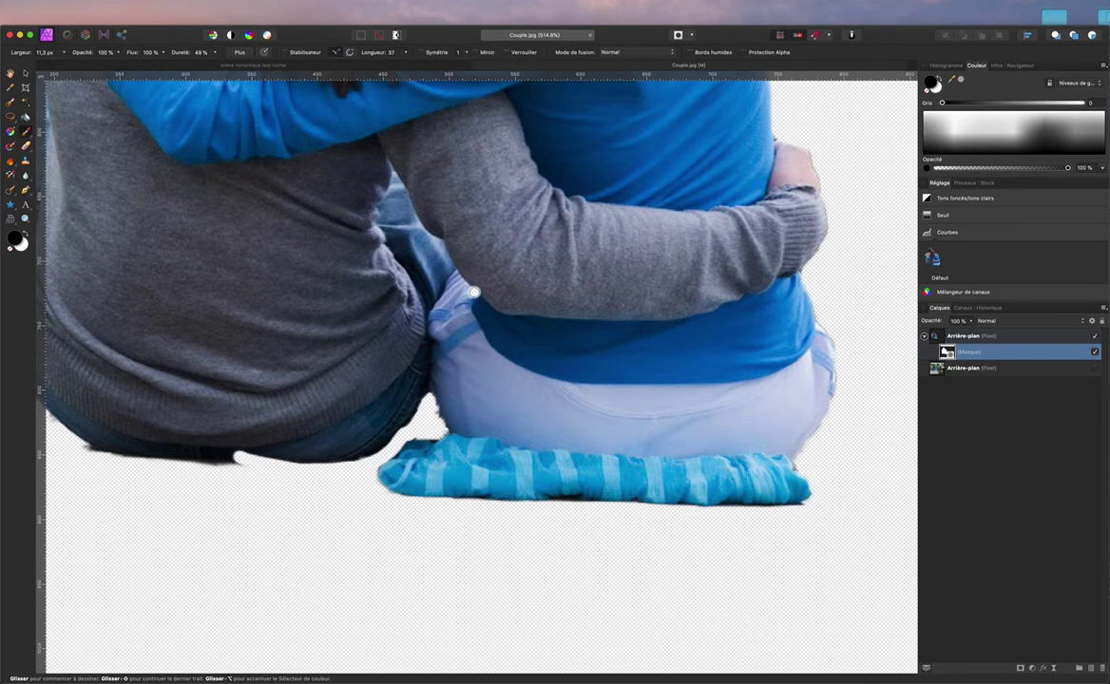
drag(380, 463, 232, 461)
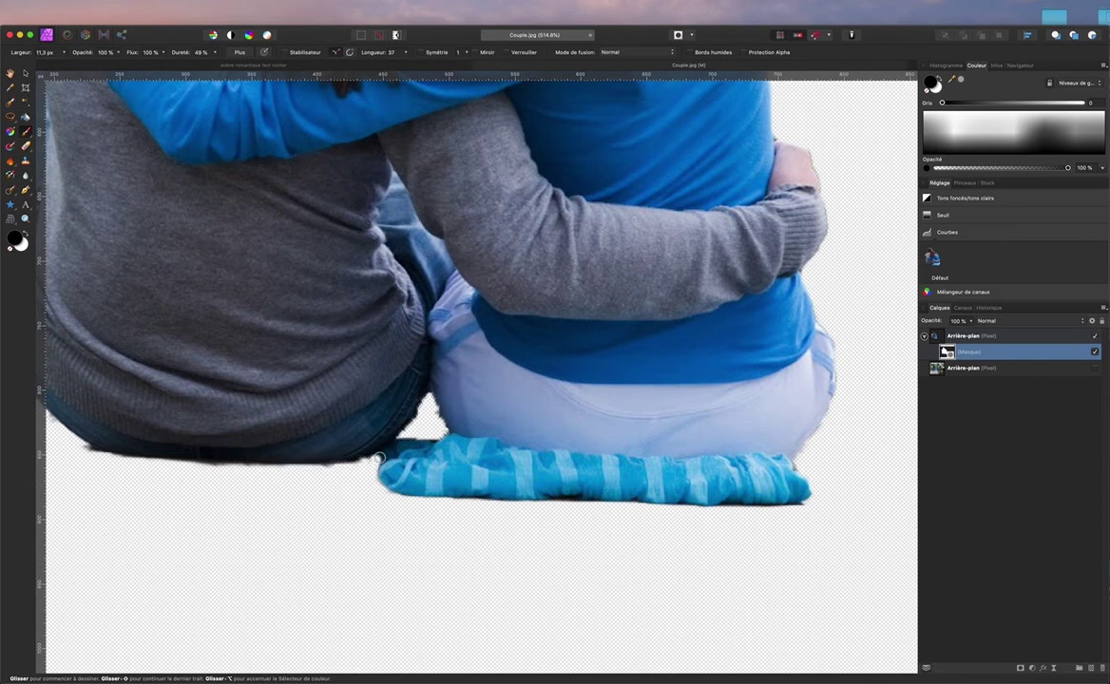
drag(410, 435, 362, 466)
drag(68, 440, 144, 471)
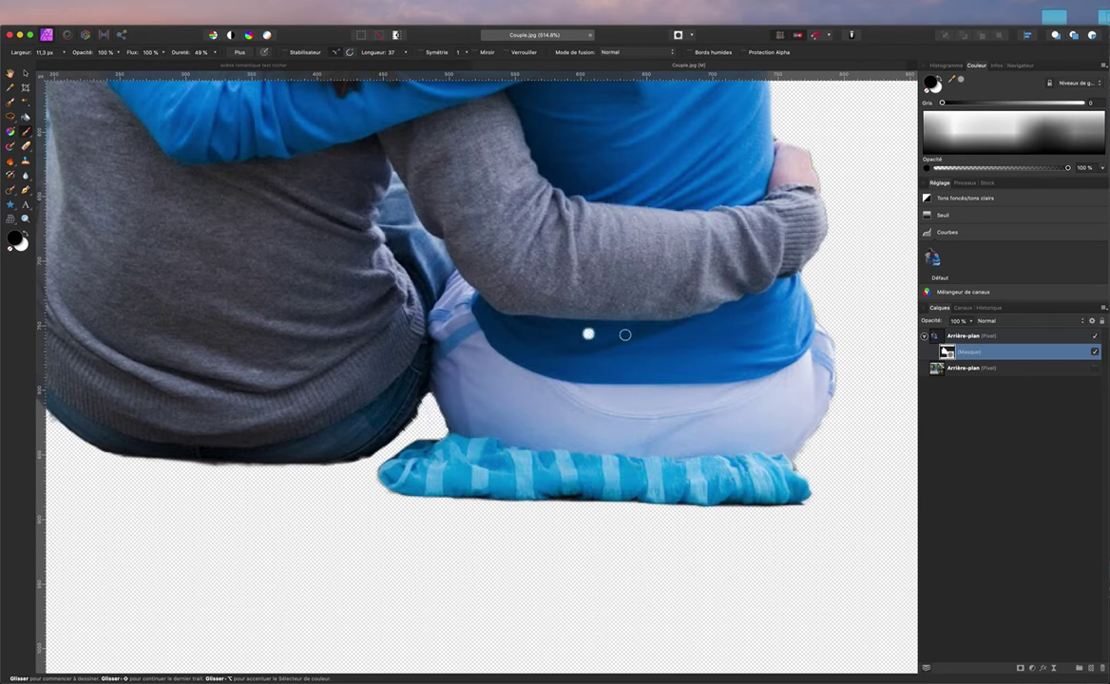
Step: Try smooth mask strokes across the striped cloth under the woman with the stabiliser on and its length set to 49
scroll(605, 324, right, 2)
scroll(606, 324, up, 1)
scroll(605, 324, up, 2)
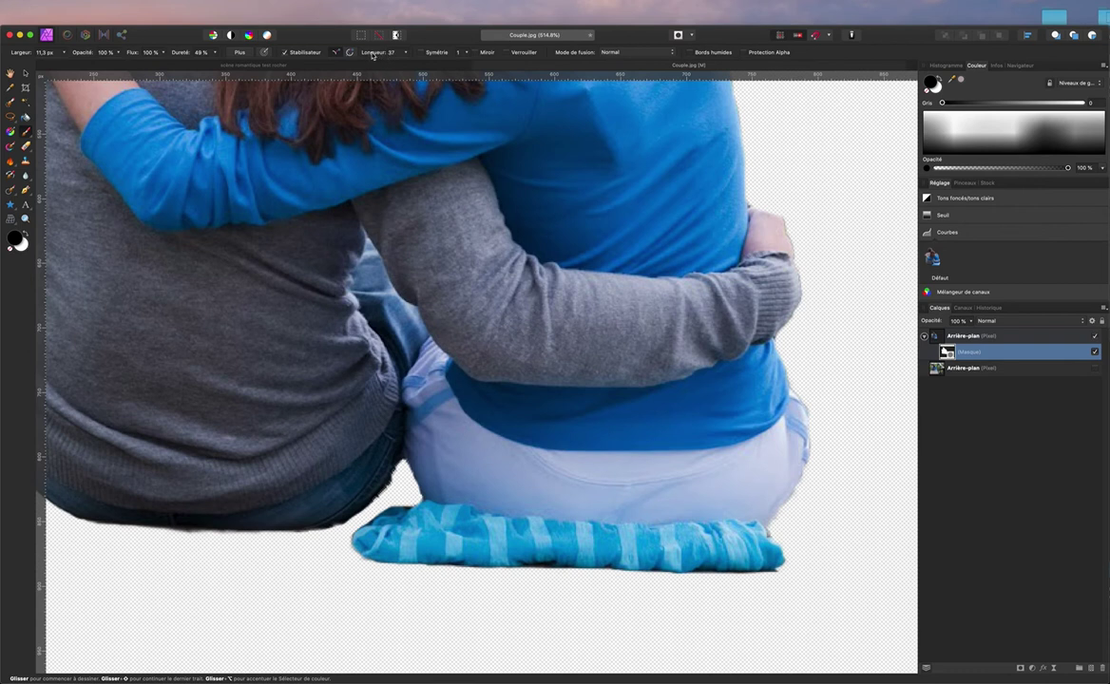
scroll(395, 56, up, 4)
drag(371, 56, 376, 54)
mouse_move(418, 500)
mouse_down()
mouse_move(496, 540)
mouse_move(677, 550)
mouse_move(752, 543)
mouse_move(833, 498)
mouse_up()
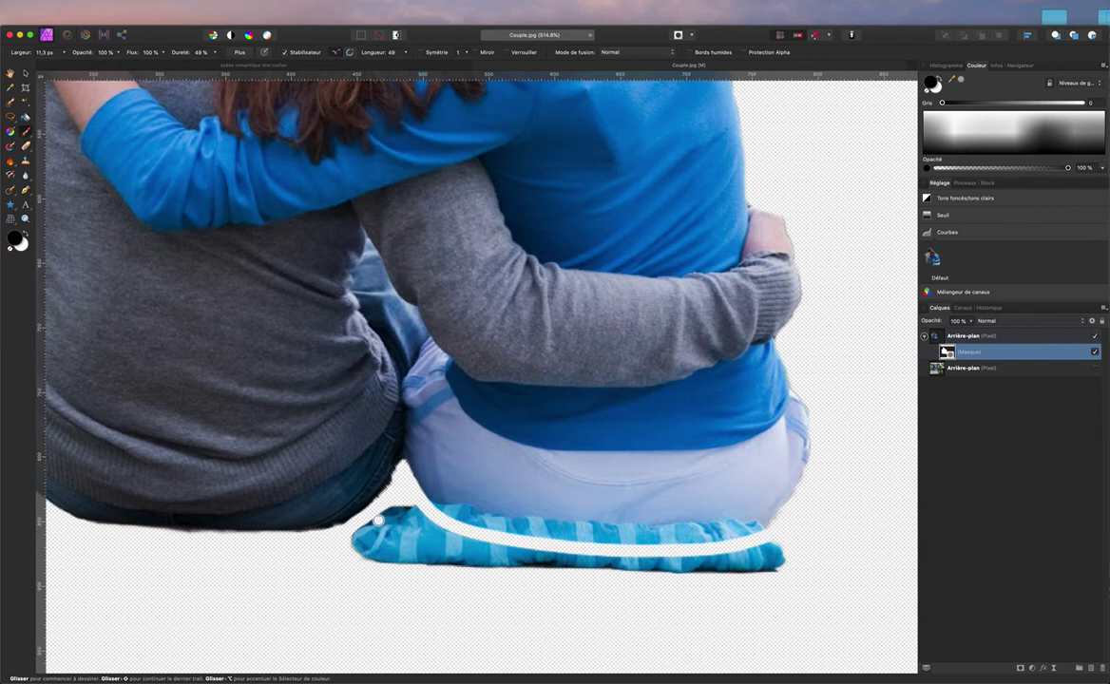
scroll(409, 525, up, 1)
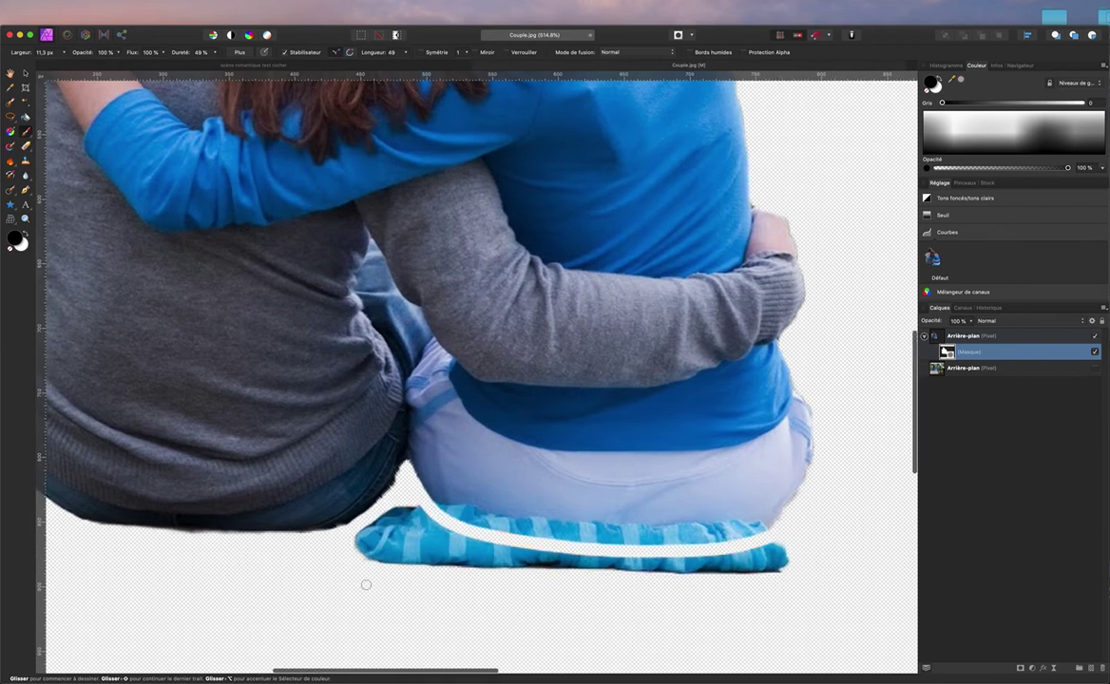
mouse_move(361, 557)
mouse_down()
mouse_move(491, 576)
mouse_move(422, 504)
mouse_up()
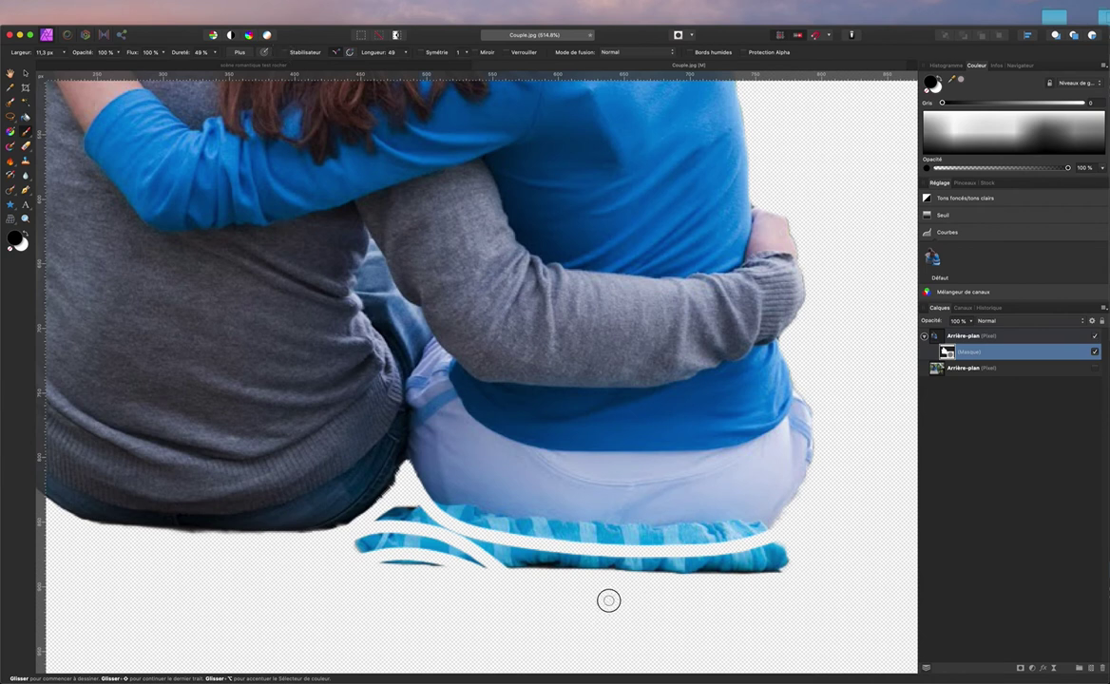
drag(659, 576, 723, 575)
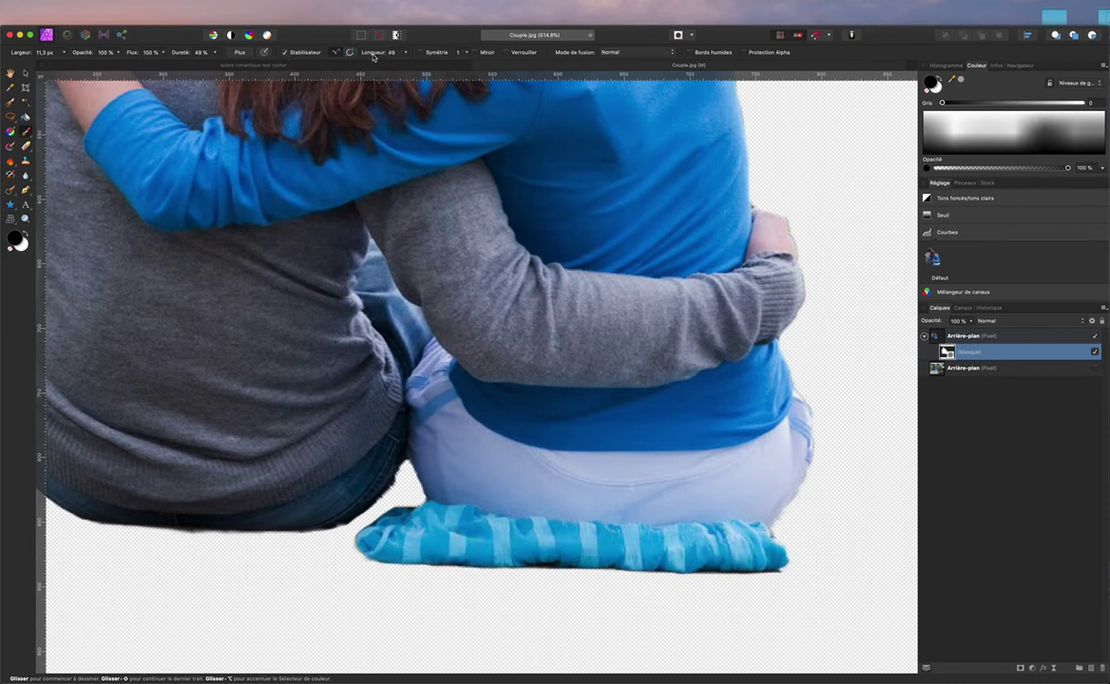
Step: Set the stabiliser length to 35 and mask out the cloth below a smooth curve under the woman's hips, finishing with an 87.3 px brush
drag(374, 57, 366, 57)
mouse_move(413, 507)
mouse_down()
mouse_move(552, 544)
mouse_move(734, 537)
mouse_up()
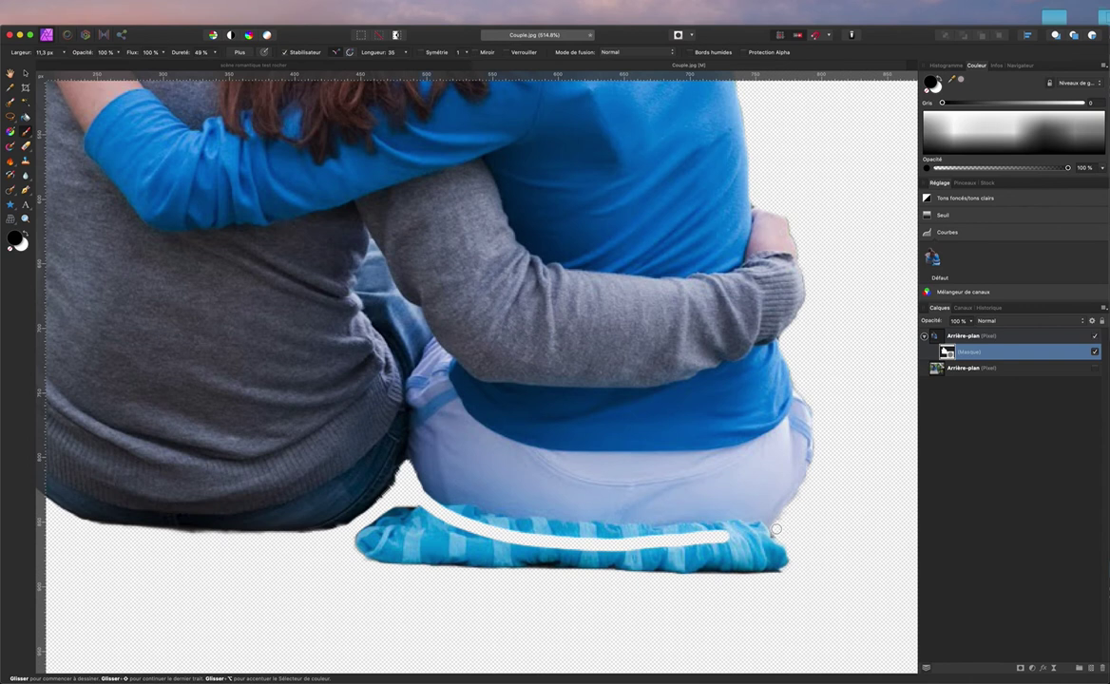
key(super+z)
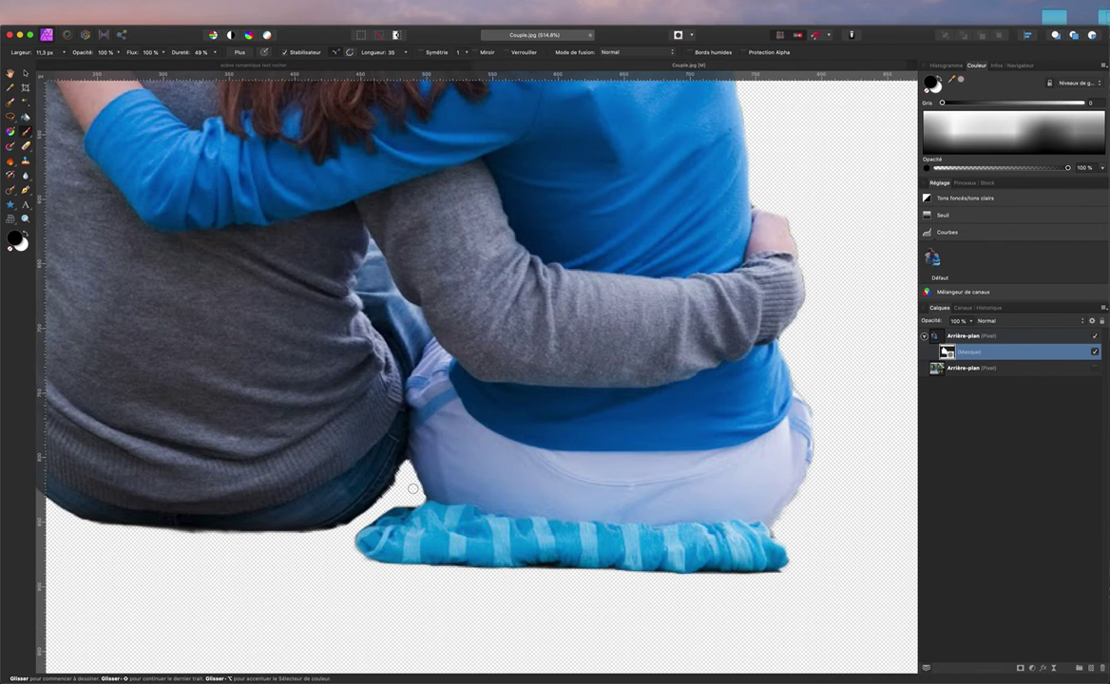
mouse_move(422, 502)
mouse_down()
mouse_move(497, 541)
mouse_move(610, 559)
mouse_move(712, 555)
mouse_move(777, 533)
mouse_up()
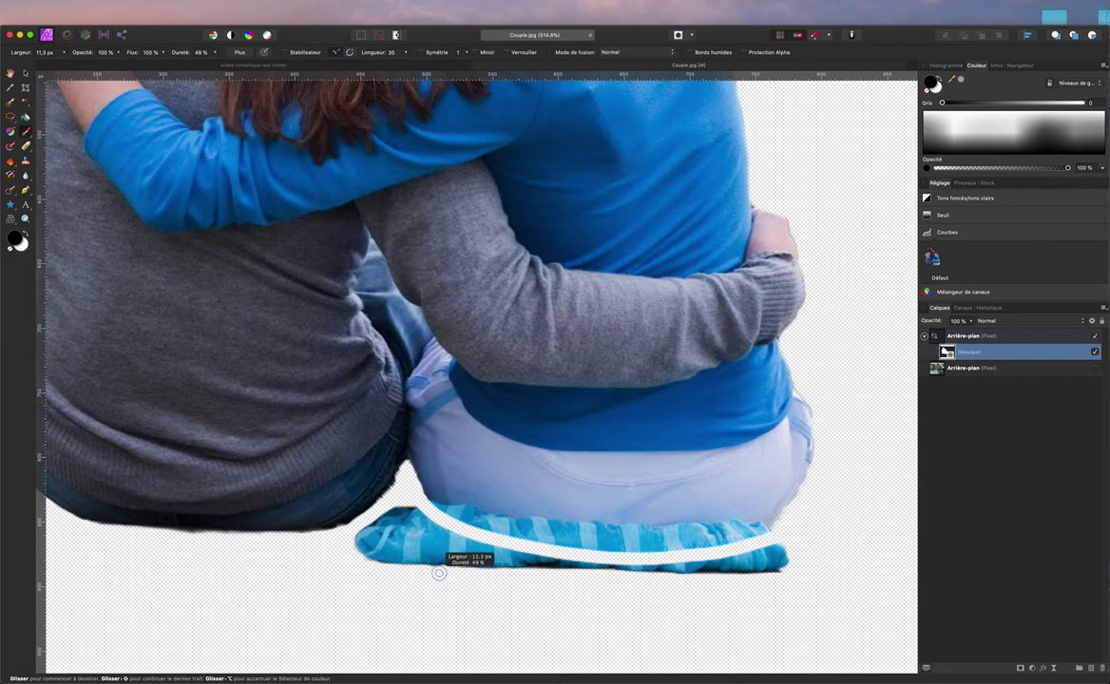
mouse_move(404, 589)
mouse_down()
mouse_move(447, 589)
mouse_move(399, 592)
mouse_move(409, 589)
mouse_move(399, 545)
mouse_move(575, 594)
mouse_move(726, 597)
mouse_move(804, 578)
mouse_up()
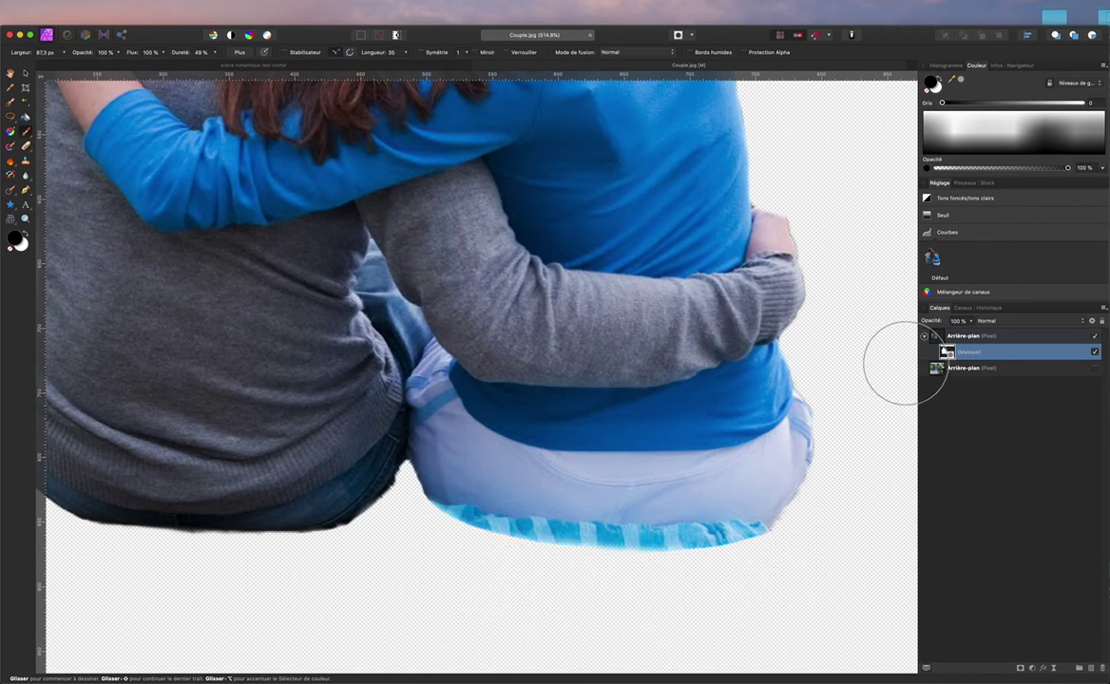
click(694, 225)
key(super+z)
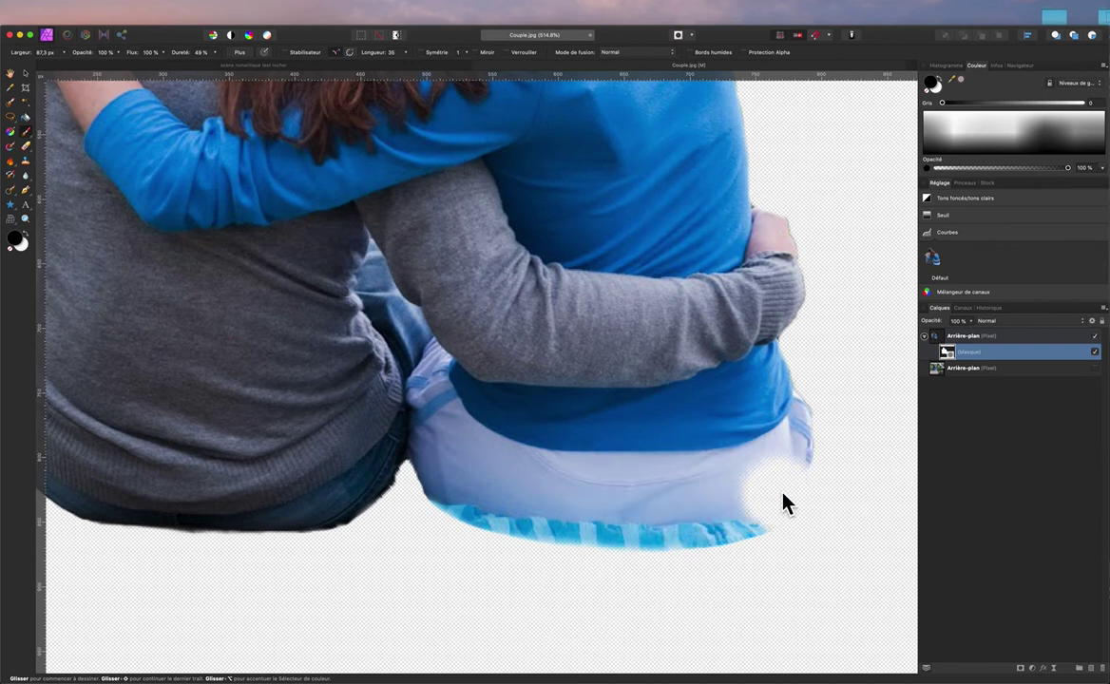
Step: Add an empty pixel layer above the masked Arrière-plan layer and set the Clone Brush source to Calque actif et sous-jacent
click(1034, 336)
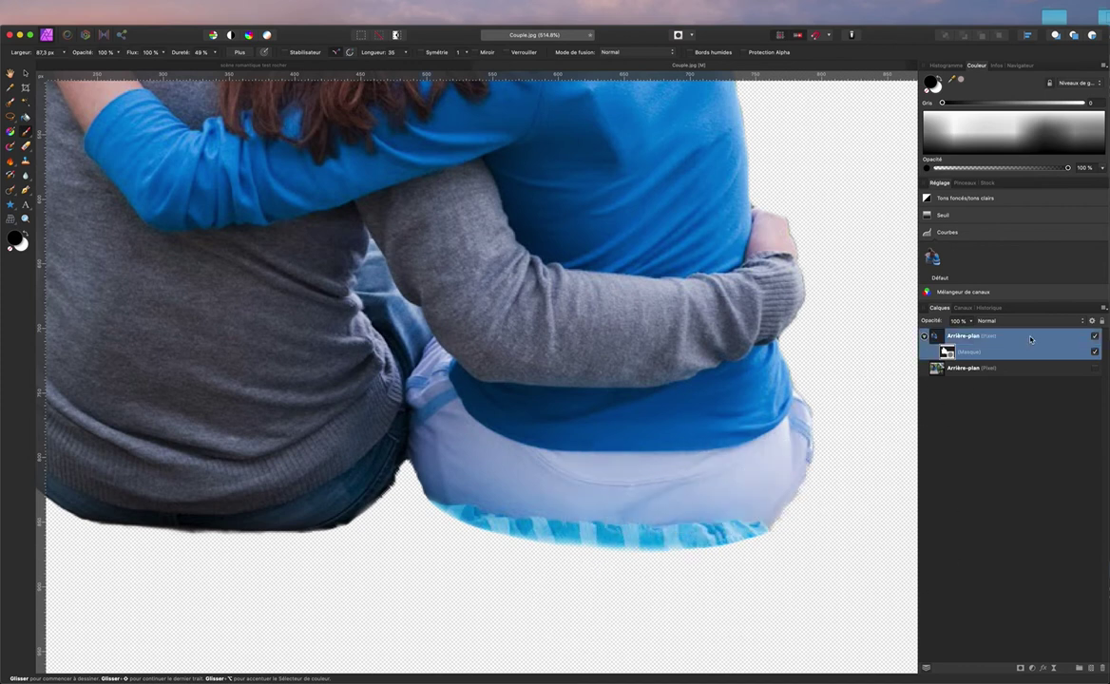
click(1093, 669)
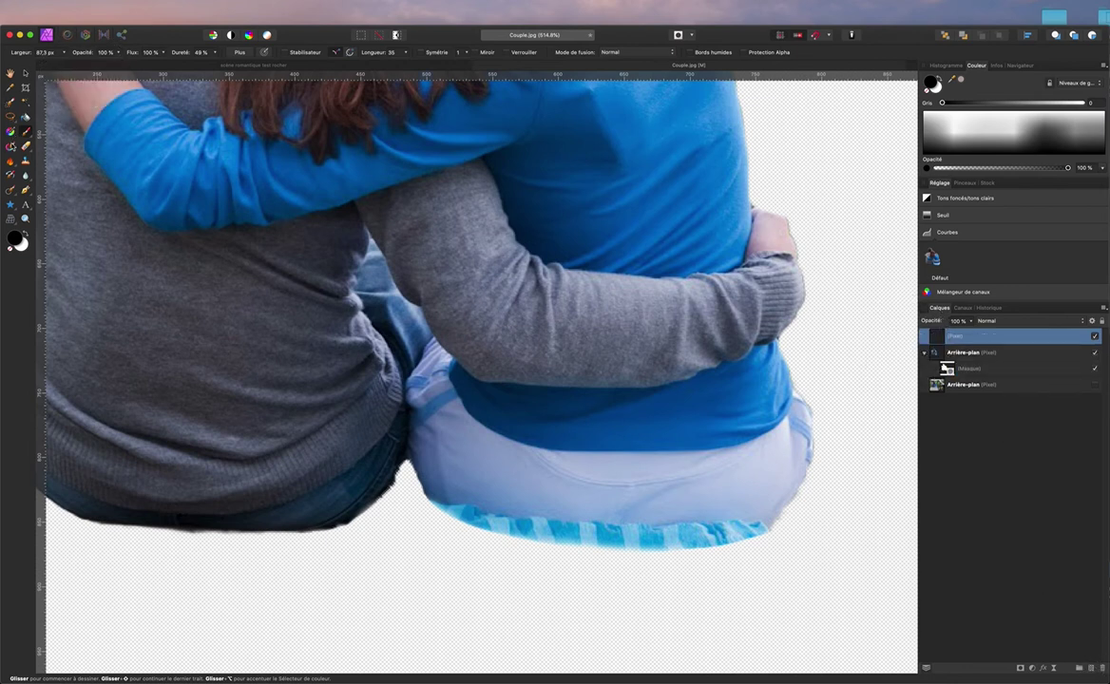
click(26, 162)
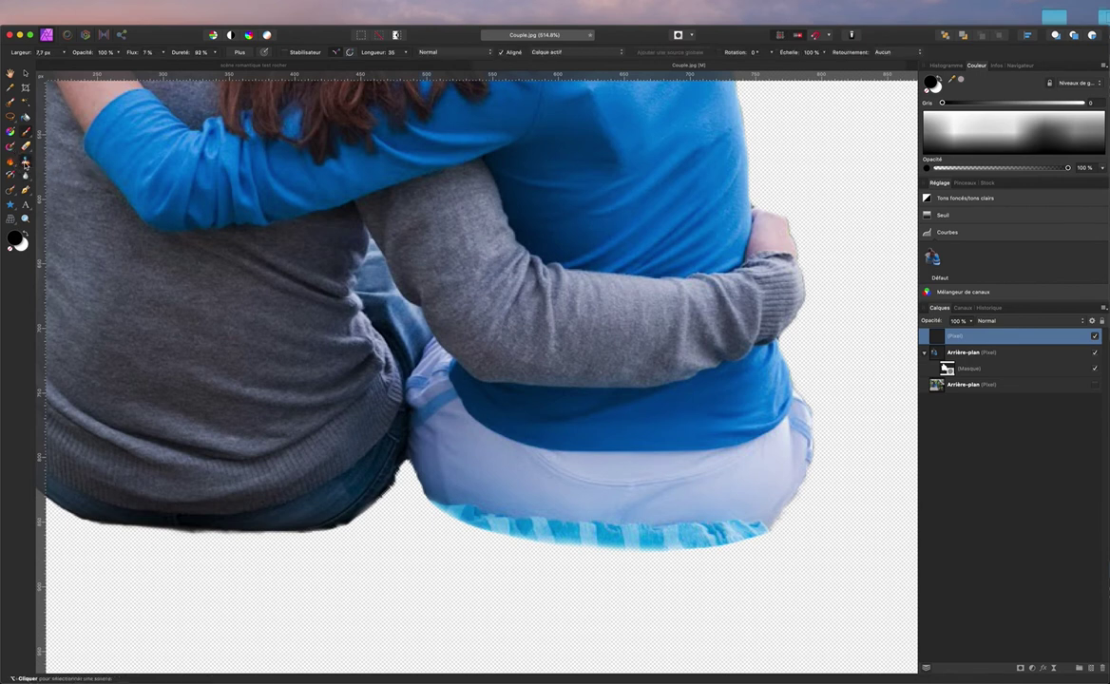
click(596, 53)
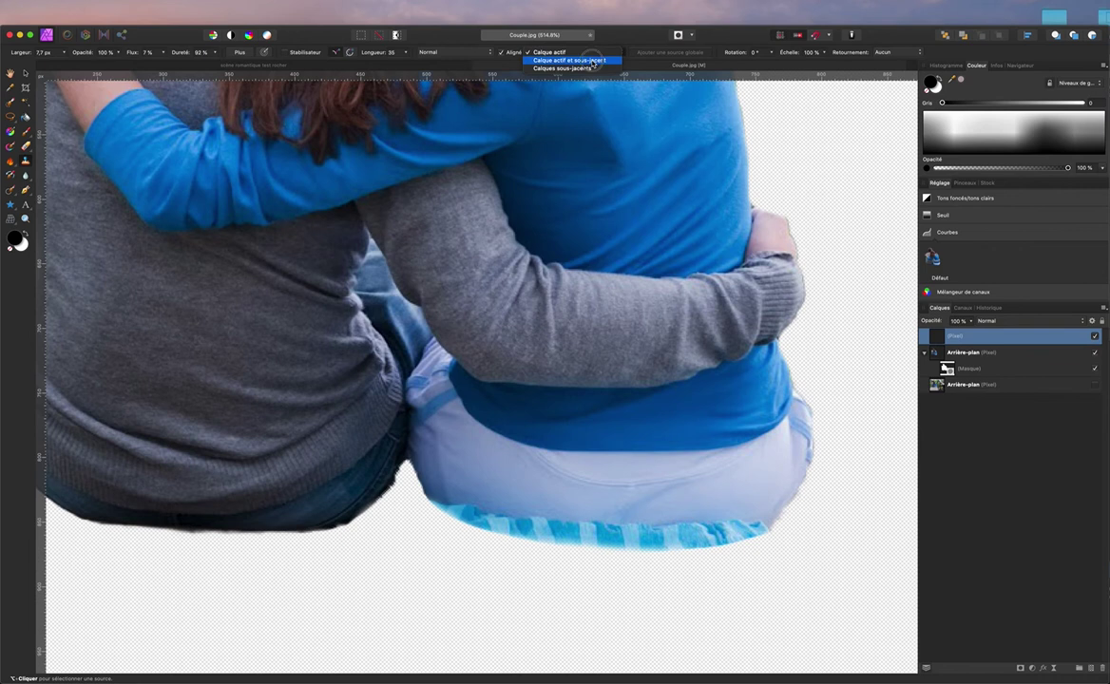
click(593, 61)
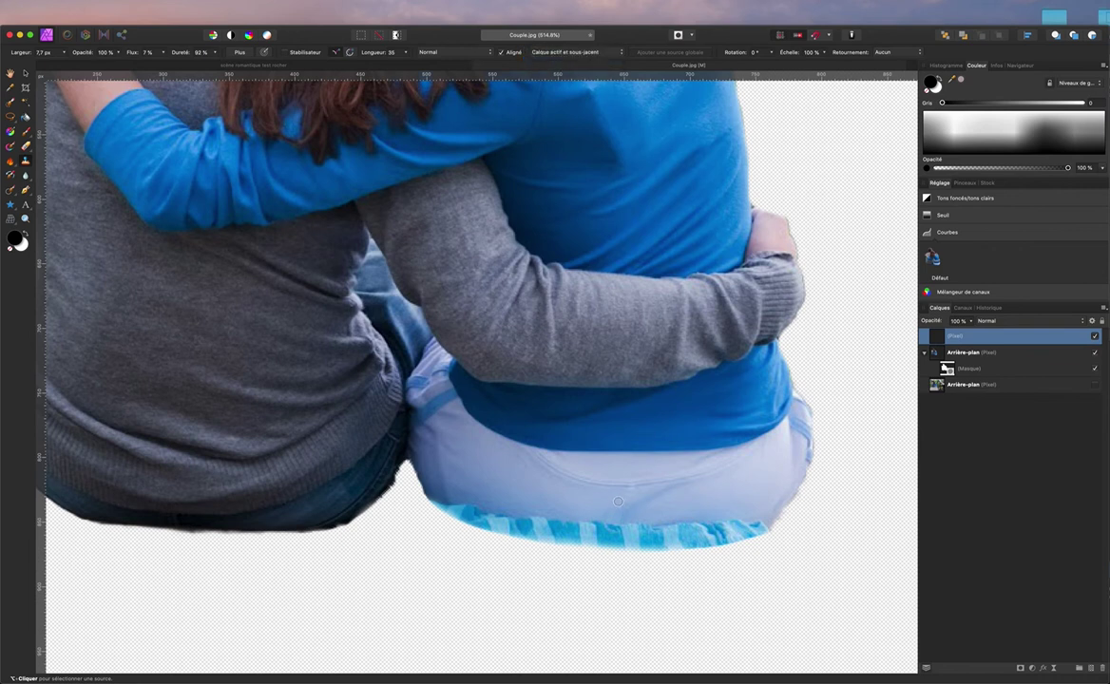
Step: Clone the white trouser fabric over the right part of the striped cloth with a 15.7 px brush at 39% hardness and 7% flow
drag(614, 509, 624, 508)
drag(618, 507, 619, 507)
alt+click(747, 493)
mouse_move(763, 520)
mouse_down()
mouse_move(718, 525)
mouse_move(759, 523)
mouse_move(696, 529)
mouse_move(732, 543)
mouse_up()
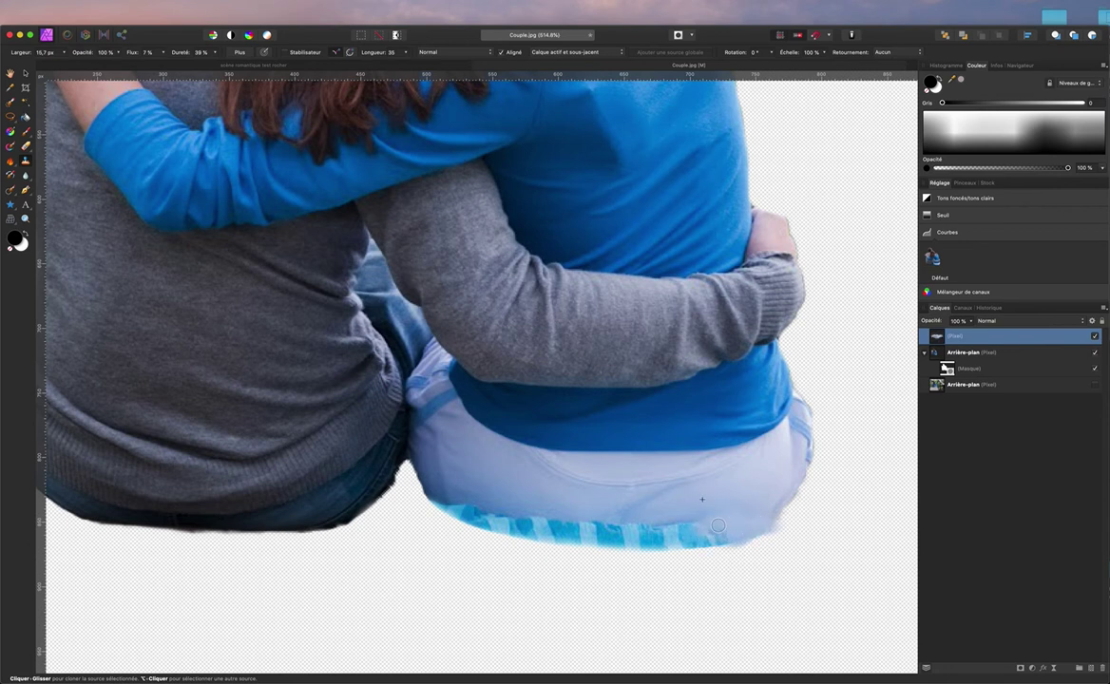
mouse_move(722, 529)
mouse_down()
mouse_move(673, 526)
mouse_move(715, 523)
mouse_move(680, 535)
mouse_move(718, 532)
mouse_move(695, 547)
mouse_move(716, 536)
mouse_move(699, 541)
mouse_move(710, 505)
mouse_move(711, 517)
mouse_move(756, 504)
mouse_move(727, 510)
mouse_move(750, 529)
mouse_move(718, 535)
mouse_move(735, 539)
mouse_move(649, 538)
mouse_up()
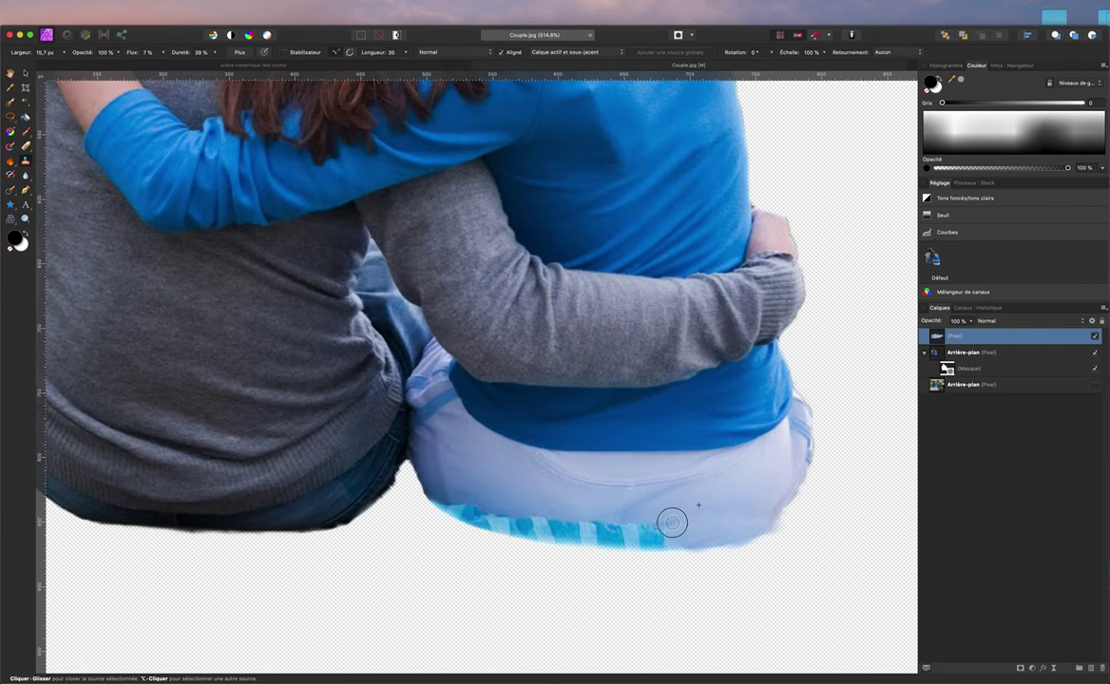
mouse_move(686, 518)
mouse_down()
mouse_move(665, 523)
mouse_move(674, 540)
mouse_move(706, 535)
mouse_move(688, 540)
mouse_up()
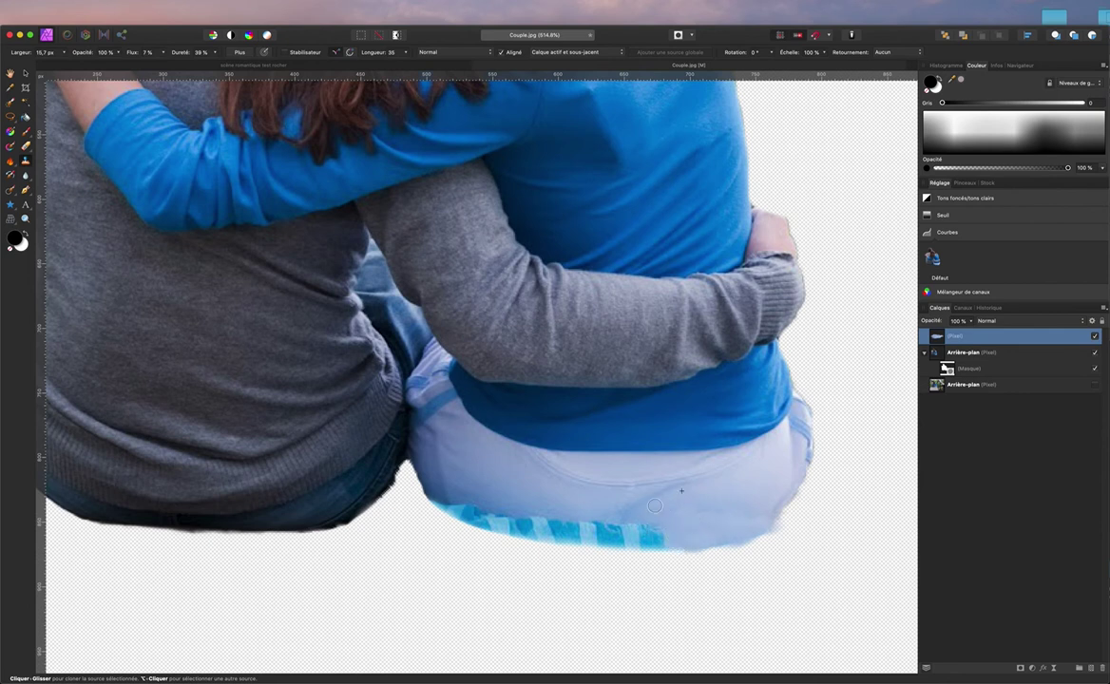
Step: Clone trouser fabric over the rest of the blue cloth with a 41.6 px brush at 12% flow, resampling from the middle of the seat
alt+click(589, 501)
drag(629, 527, 658, 526)
drag(128, 54, 130, 54)
mouse_move(668, 538)
mouse_down()
mouse_move(639, 540)
mouse_move(678, 539)
mouse_move(597, 523)
mouse_move(626, 530)
mouse_move(612, 531)
mouse_move(629, 545)
mouse_move(613, 544)
mouse_move(577, 510)
mouse_move(598, 527)
mouse_move(537, 508)
mouse_move(577, 522)
mouse_move(540, 520)
mouse_move(585, 526)
mouse_move(549, 528)
mouse_move(603, 535)
mouse_move(565, 536)
mouse_move(611, 540)
mouse_move(567, 540)
mouse_move(671, 534)
mouse_move(744, 512)
mouse_move(658, 531)
mouse_move(711, 508)
mouse_move(666, 519)
mouse_move(758, 507)
mouse_move(735, 506)
mouse_move(769, 478)
mouse_move(726, 507)
mouse_move(687, 513)
mouse_move(618, 480)
mouse_move(587, 485)
mouse_move(565, 492)
mouse_move(577, 534)
mouse_move(537, 492)
mouse_move(540, 475)
mouse_move(567, 513)
mouse_move(536, 478)
mouse_move(466, 458)
mouse_move(495, 466)
mouse_up()
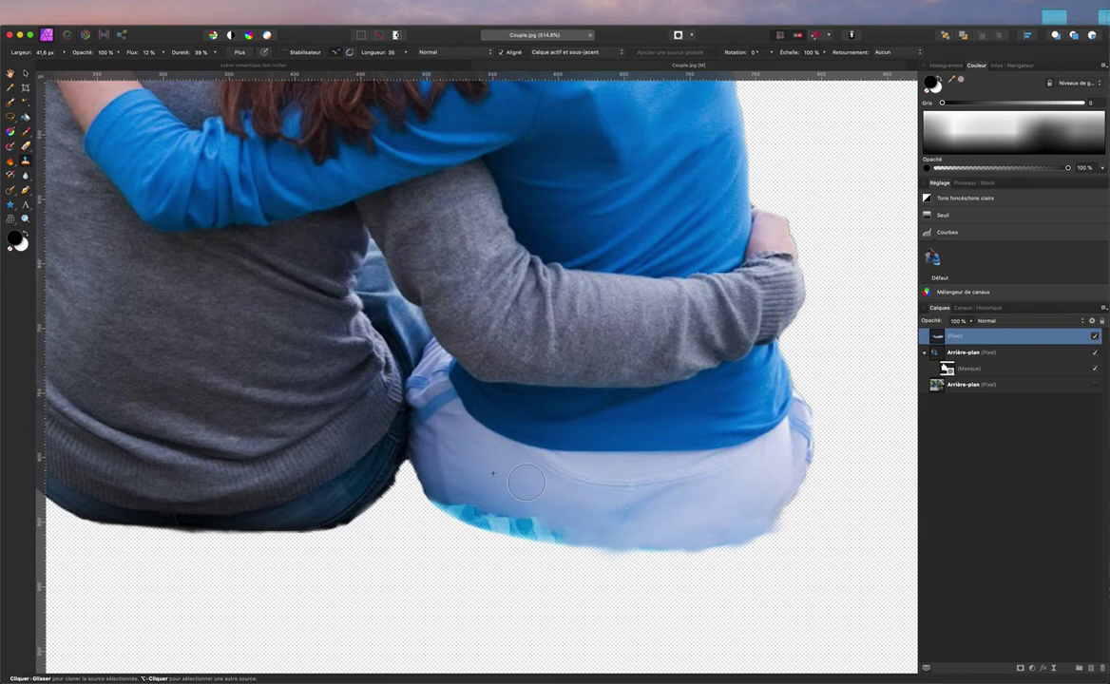
mouse_move(521, 515)
mouse_down()
mouse_move(509, 494)
mouse_move(466, 475)
mouse_move(547, 525)
mouse_up()
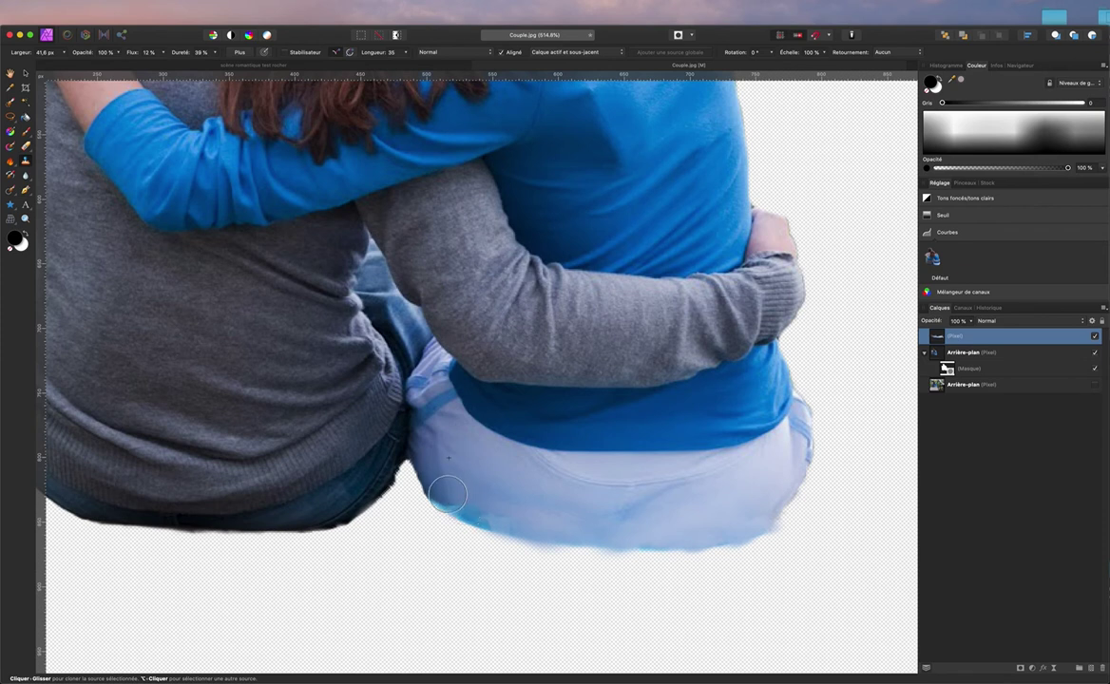
mouse_move(448, 494)
mouse_down()
mouse_move(496, 516)
mouse_move(444, 489)
mouse_move(504, 511)
mouse_move(450, 487)
mouse_move(496, 514)
mouse_move(452, 492)
mouse_up()
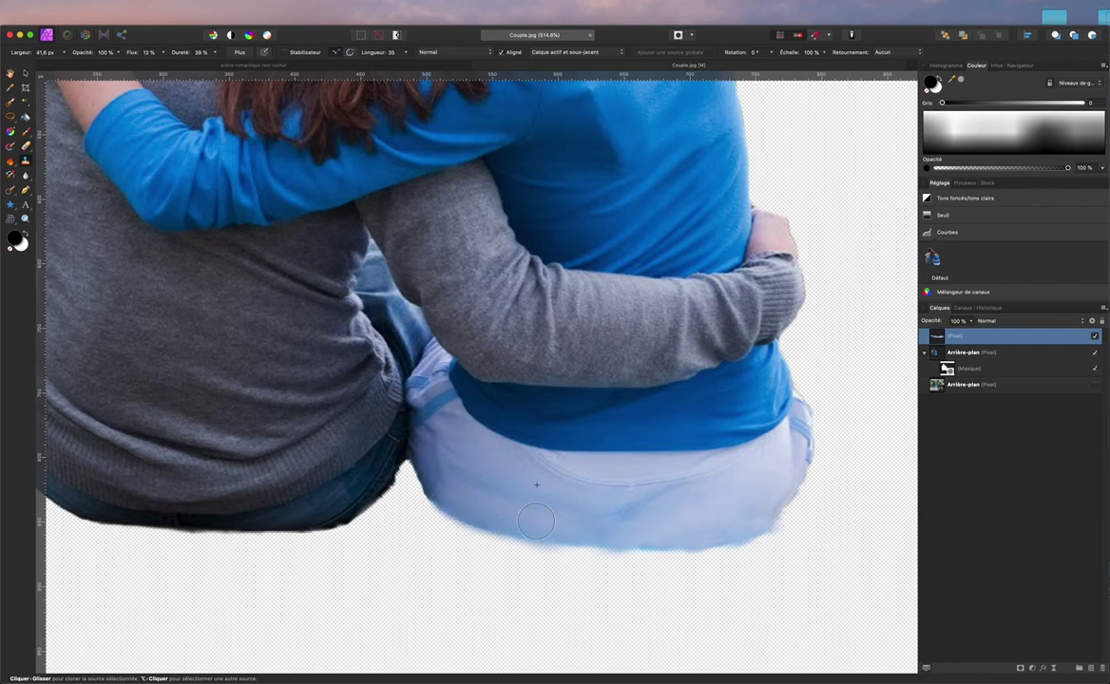
mouse_move(582, 528)
mouse_down()
mouse_move(751, 527)
mouse_move(678, 522)
mouse_move(701, 522)
mouse_move(787, 459)
mouse_move(724, 505)
mouse_move(677, 517)
mouse_move(549, 516)
mouse_move(458, 500)
mouse_move(511, 500)
mouse_up()
click(502, 53)
Step: Nest the cloned pixel layer inside the masked Arrière-plan layer and rename that parent layer couple
drag(945, 369, 956, 377)
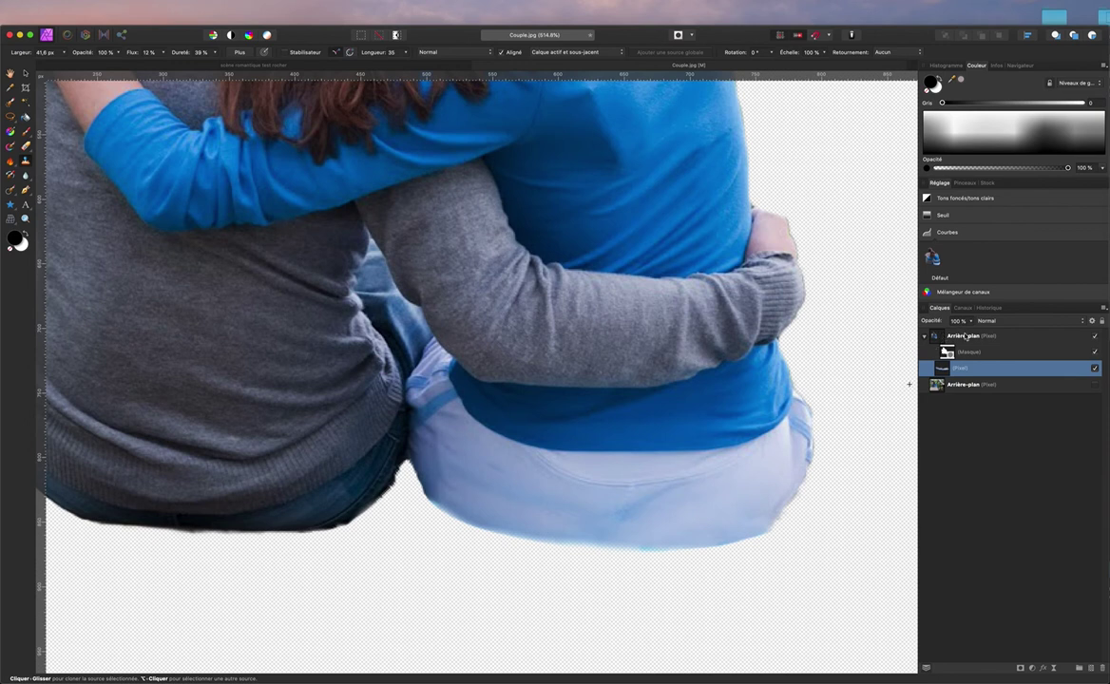
drag(965, 336, 965, 340)
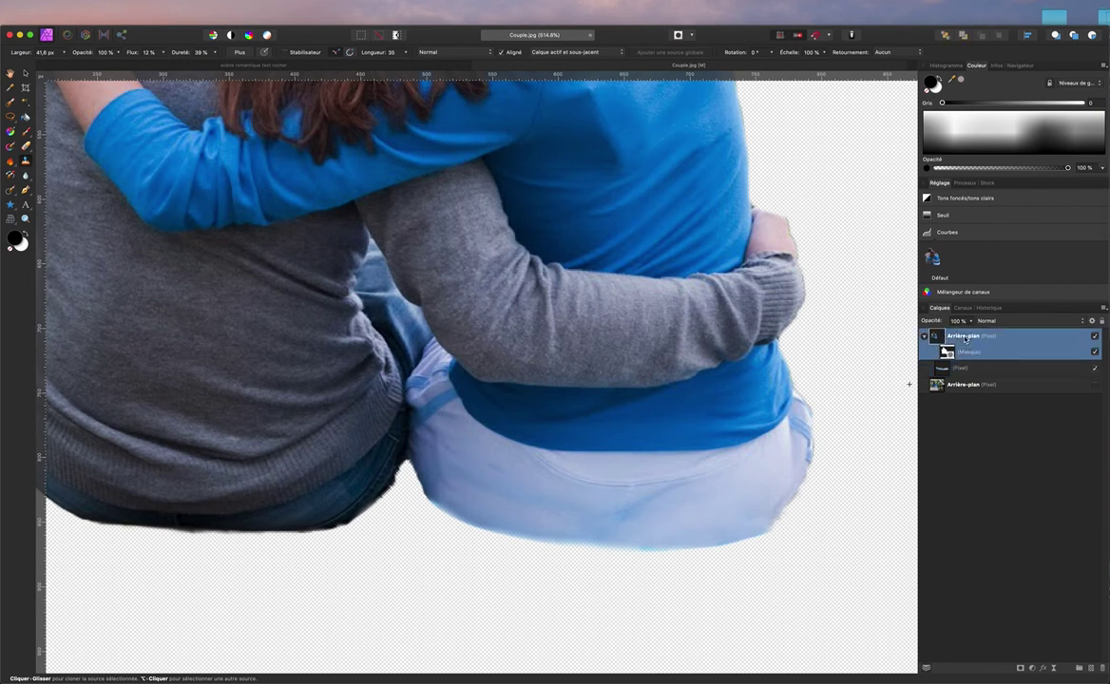
double_click(963, 336)
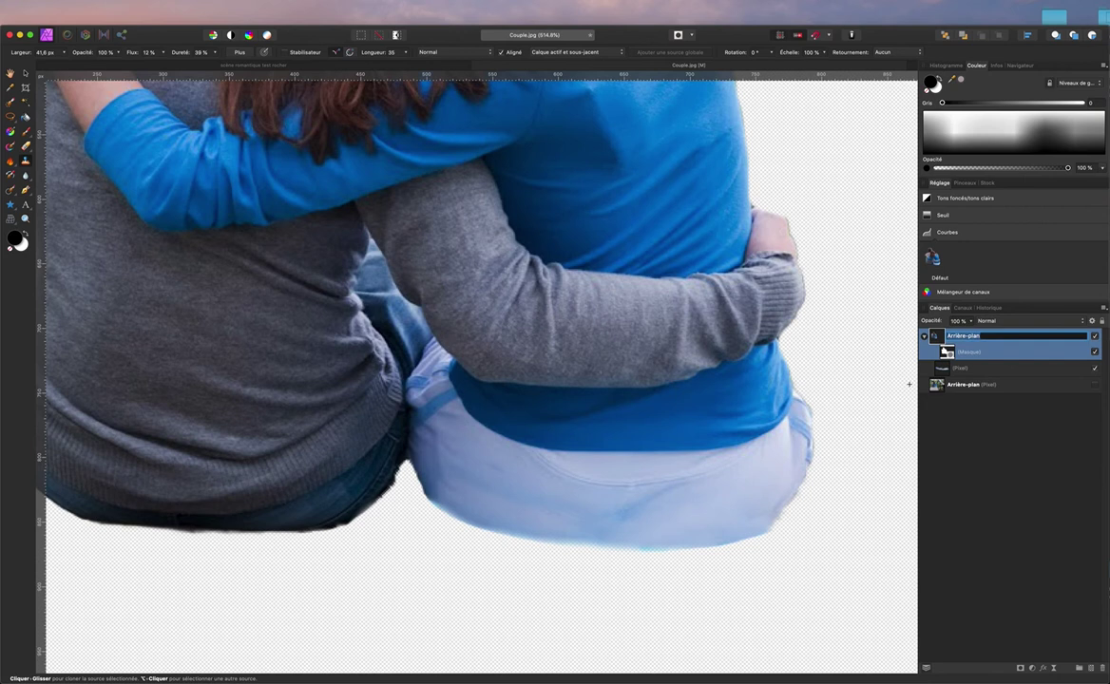
text(couple)
click(956, 535)
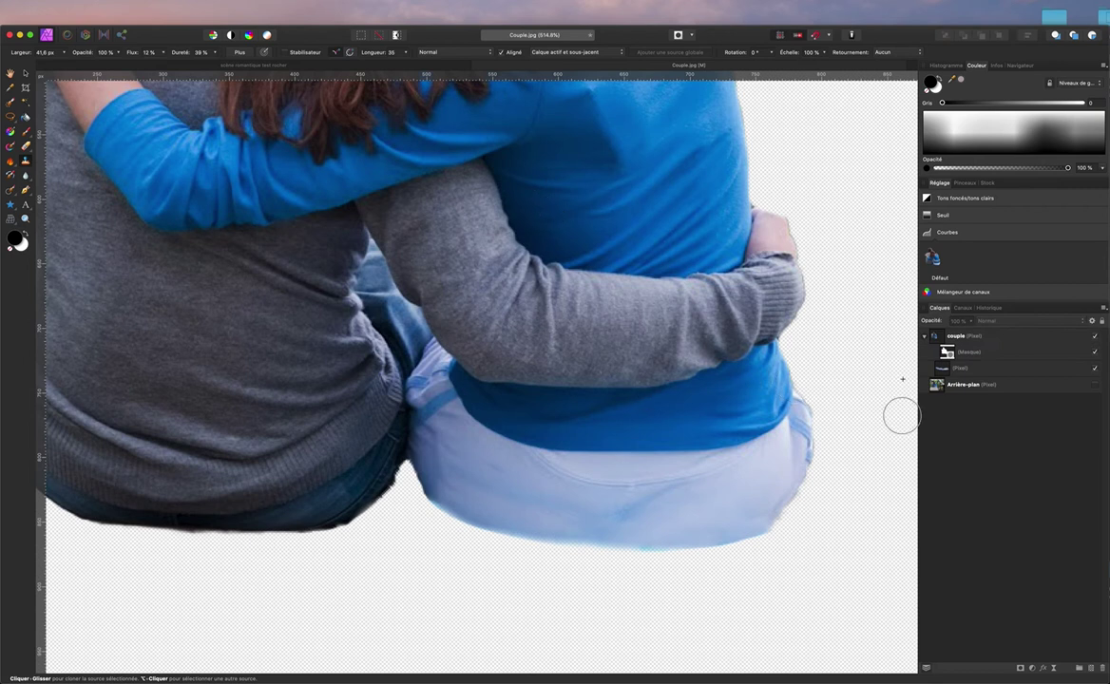
Step: Copy the masked couple layer with its nested layers into the scène romantique test rocher document, above the rocher layer
scroll(722, 408, right, 2)
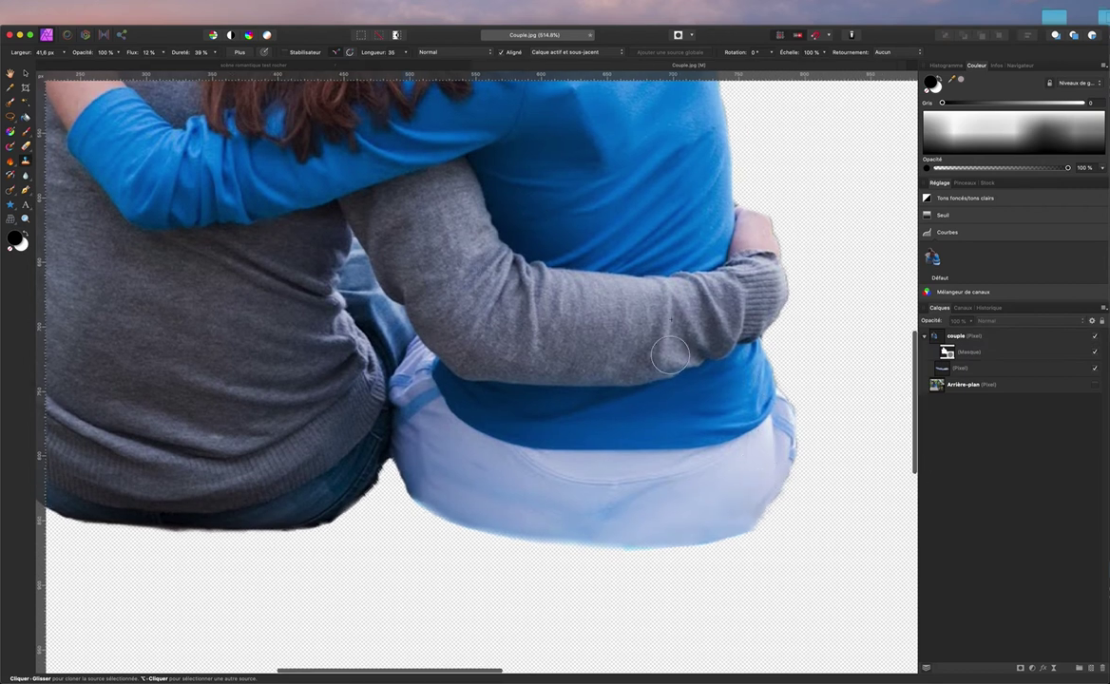
scroll(527, 387, up, 3)
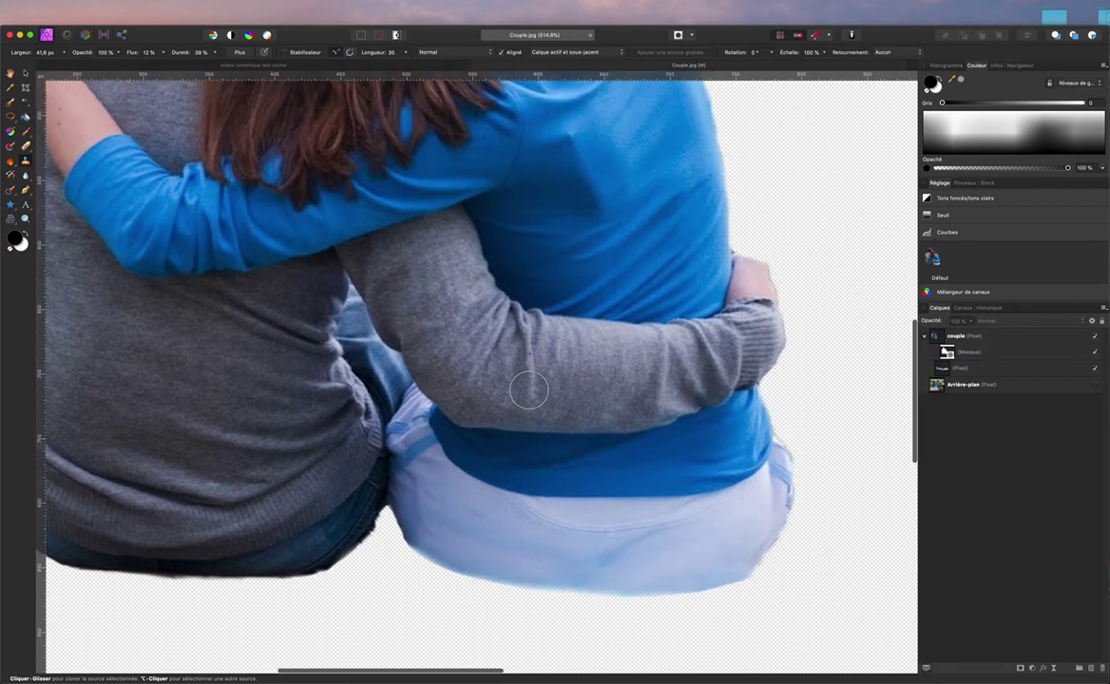
click(1008, 341)
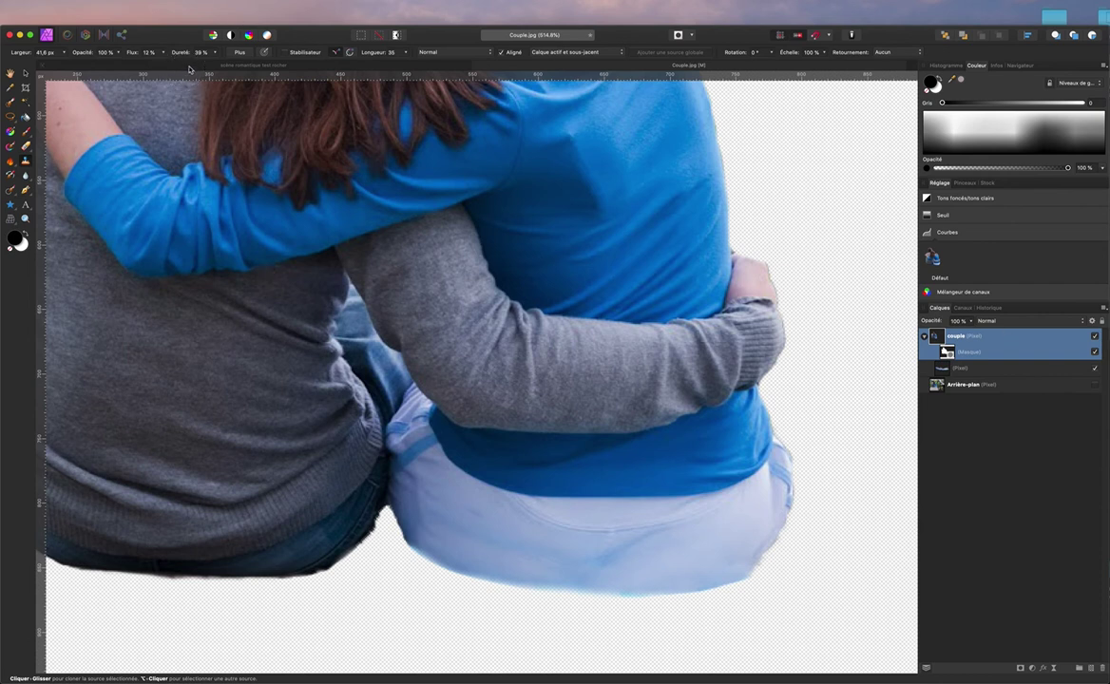
click(189, 66)
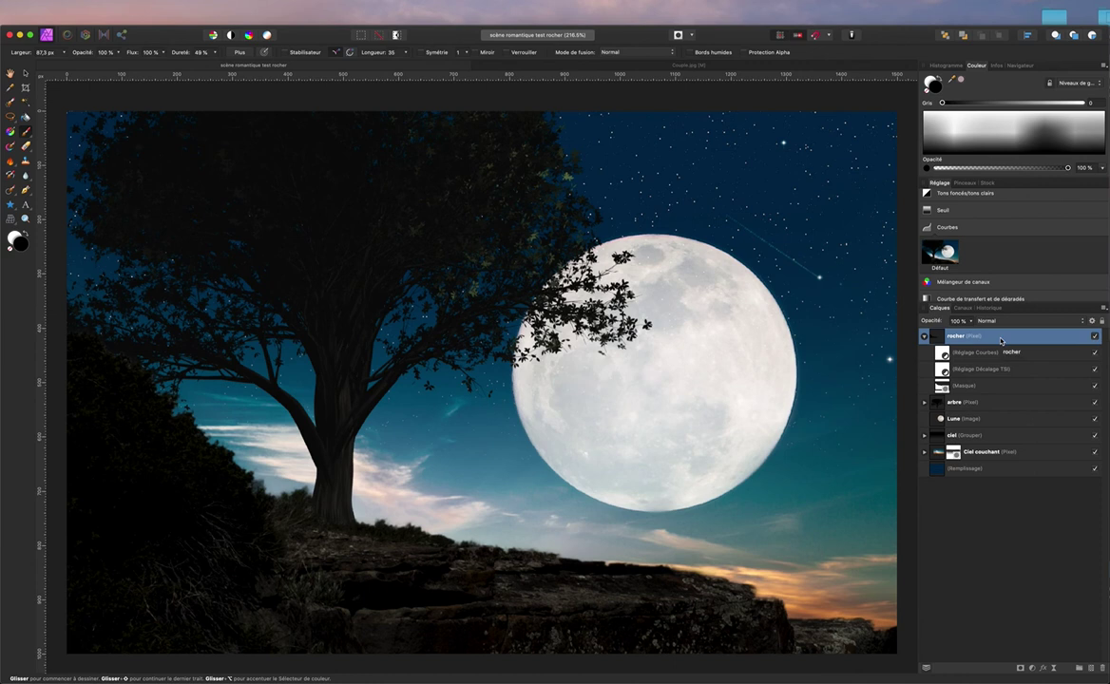
key(super+v)
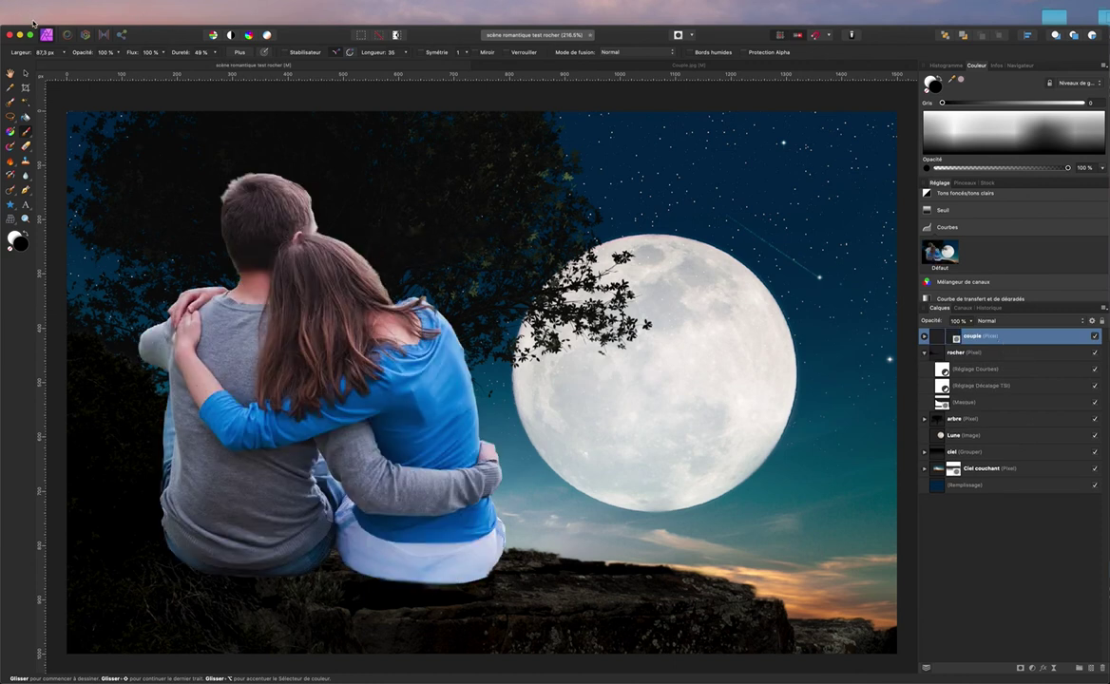
Step: Scale the couple down proportionally and place it seated on the cliff edge in front of the moon's lower part
click(26, 74)
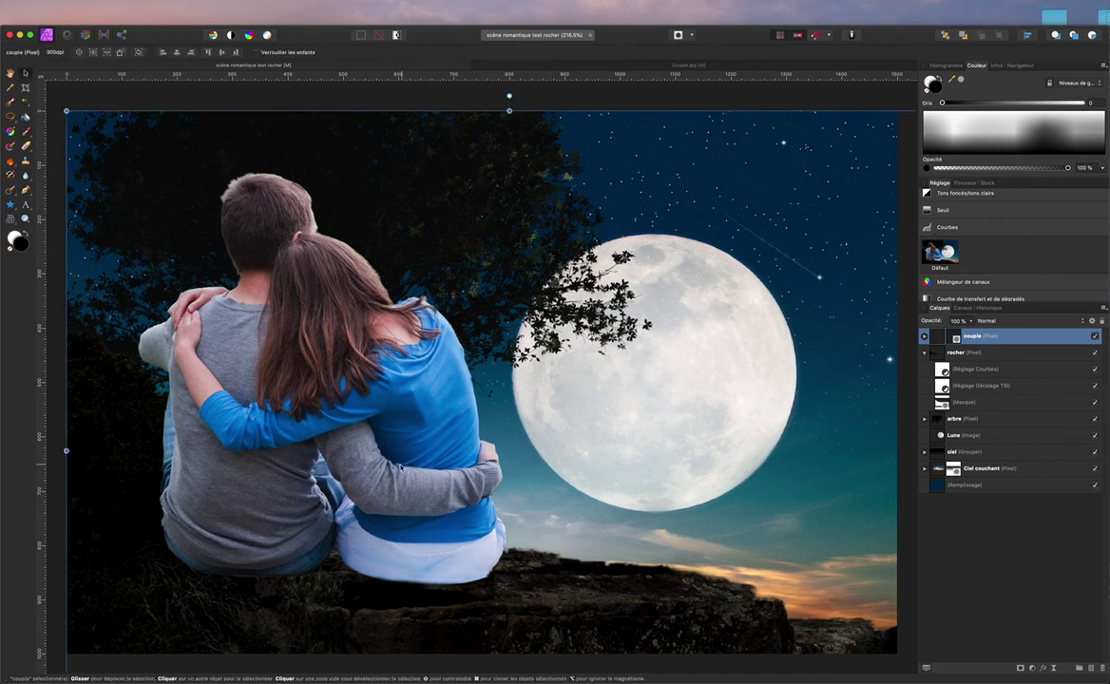
drag(259, 373, 540, 399)
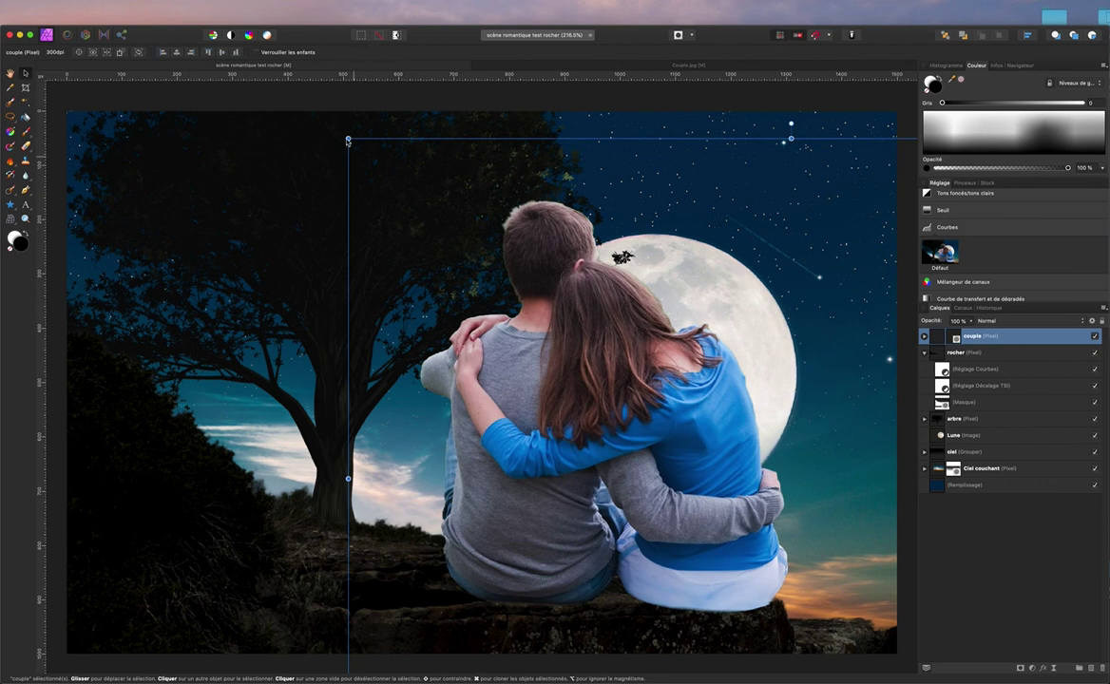
drag(347, 143, 623, 350)
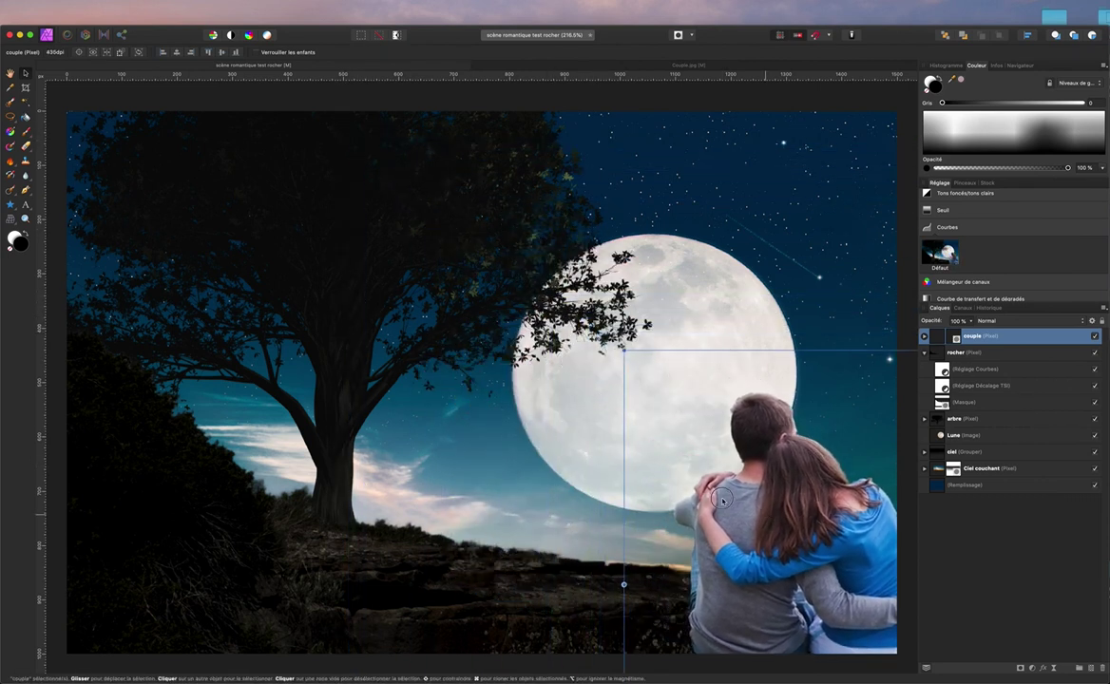
drag(659, 456, 484, 381)
drag(591, 439, 592, 436)
drag(452, 271, 584, 374)
drag(688, 472, 622, 443)
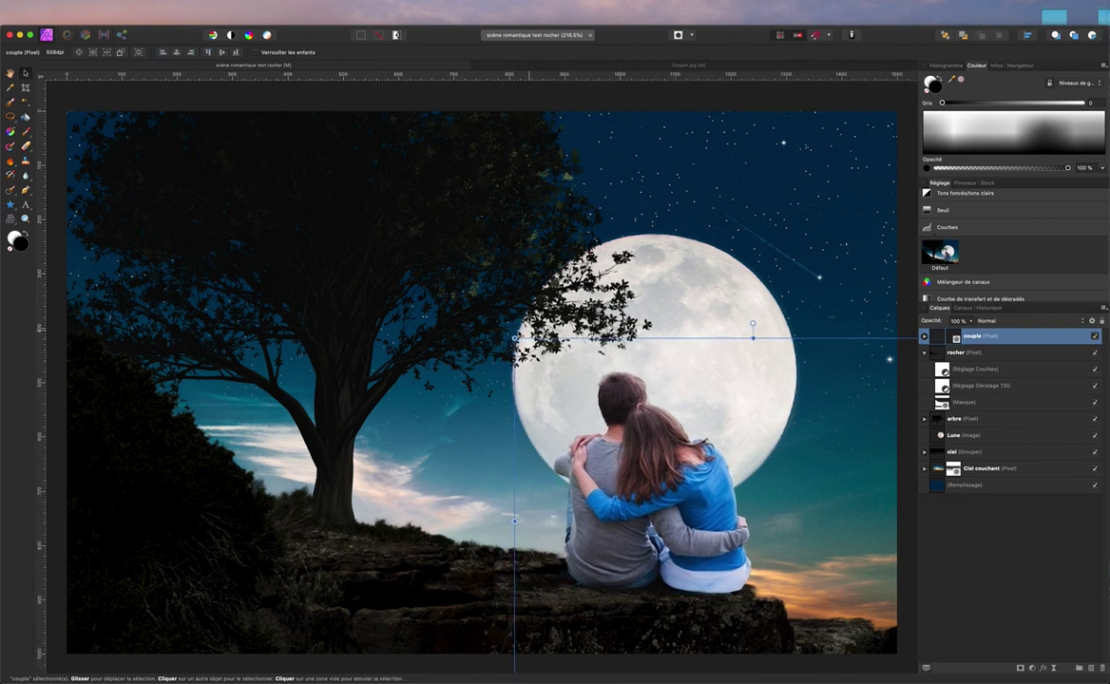
drag(514, 337, 533, 355)
drag(580, 415, 581, 415)
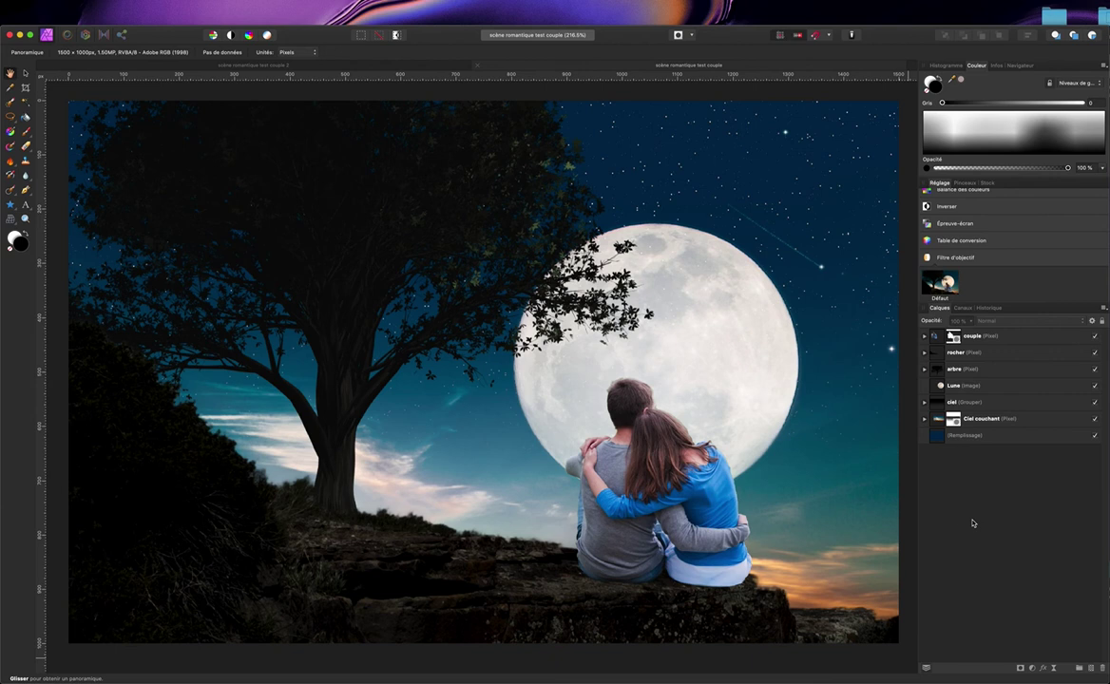
Step: Apply a Superposition de couleur layer effect to the couple layer with the Lumière tamisée blend mode
click(924, 338)
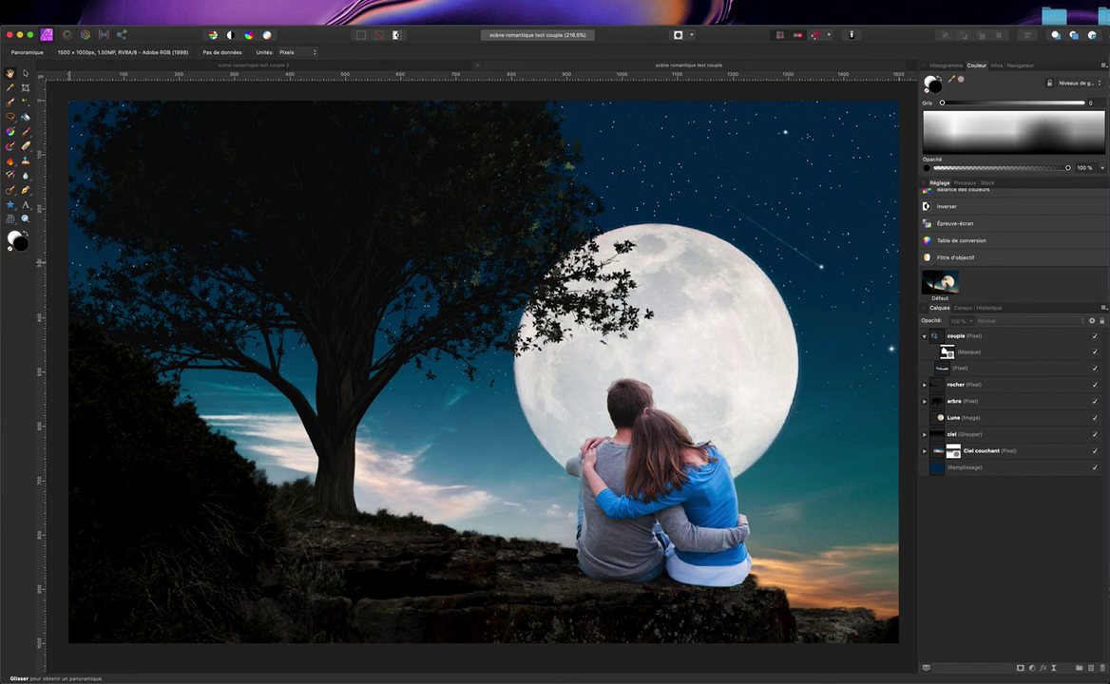
click(1044, 669)
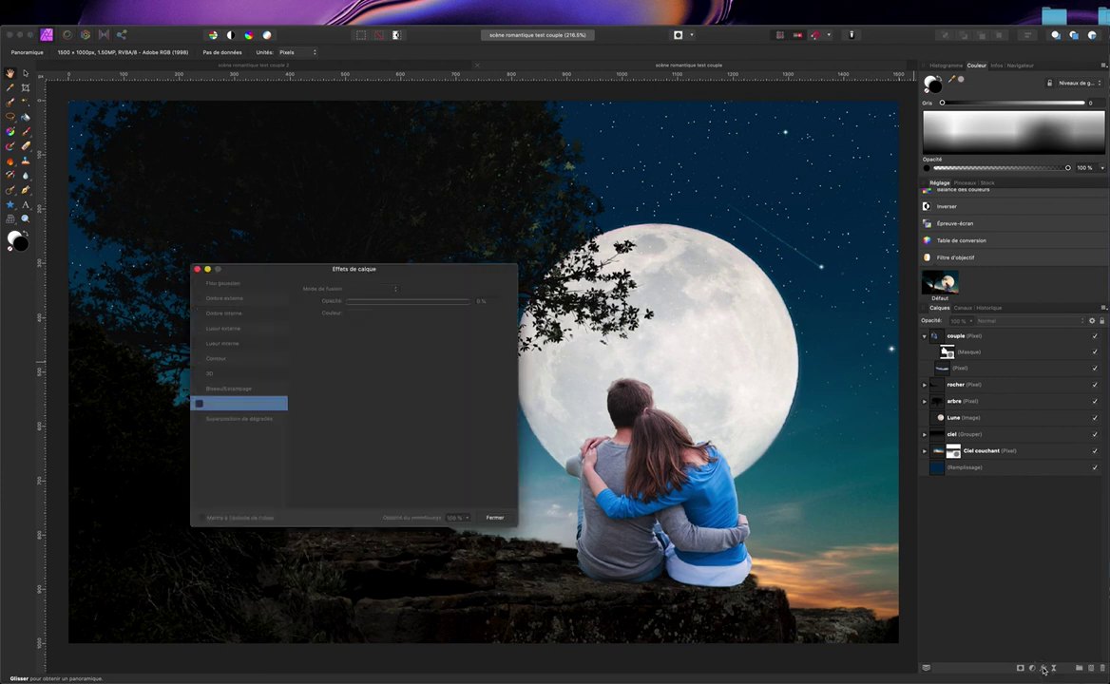
click(1022, 339)
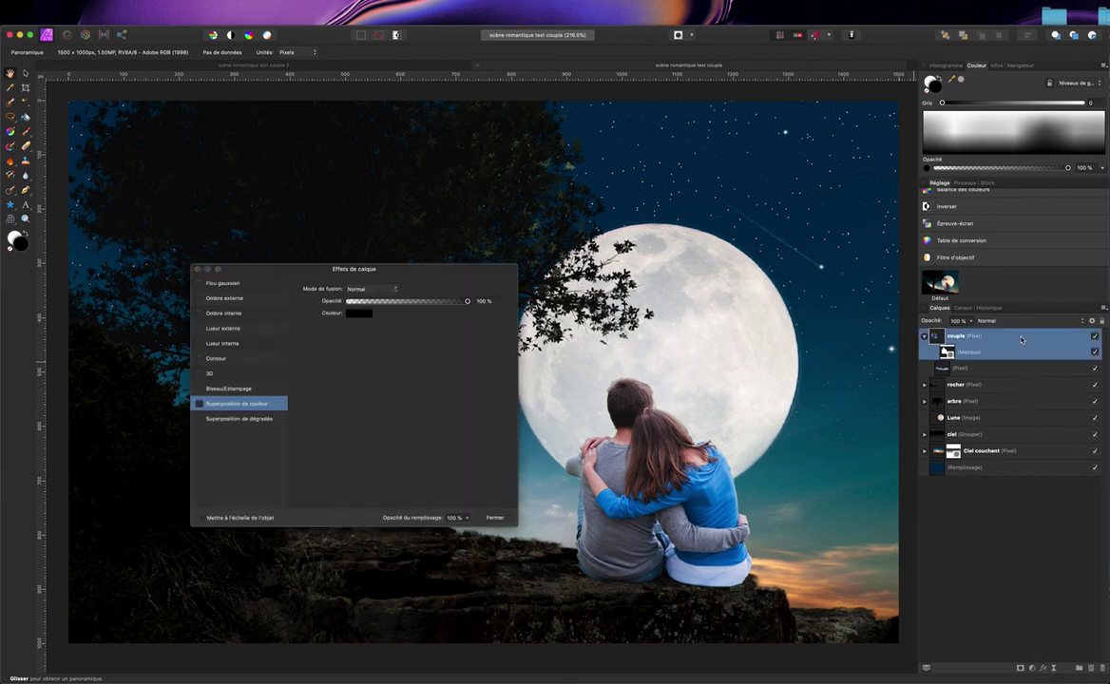
click(200, 406)
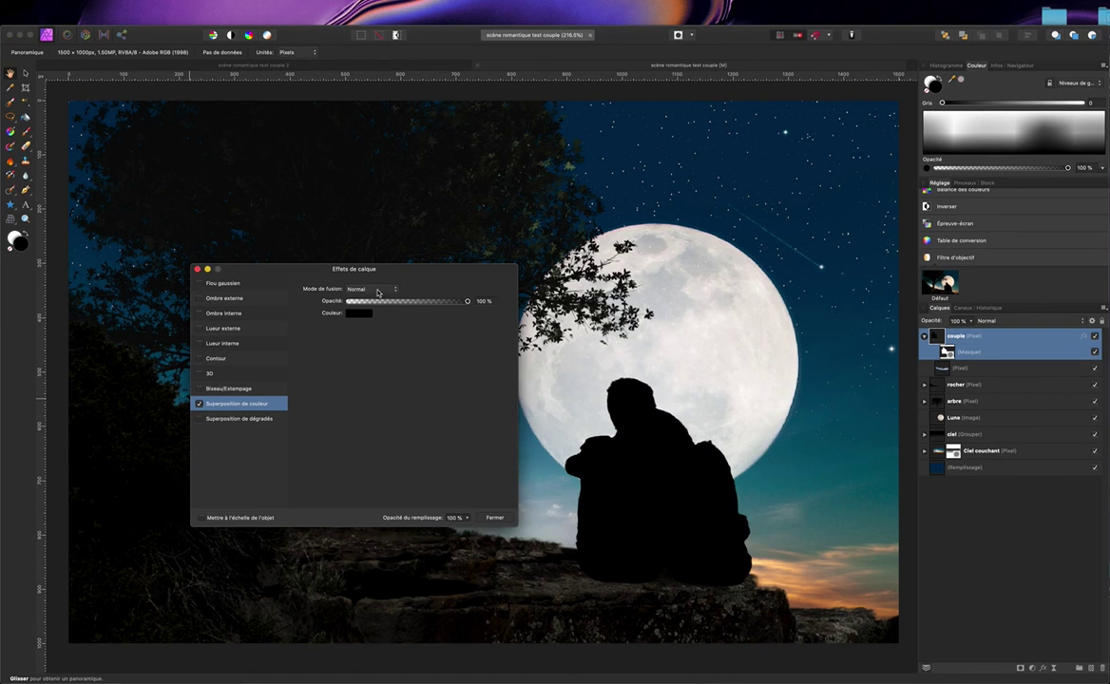
click(377, 289)
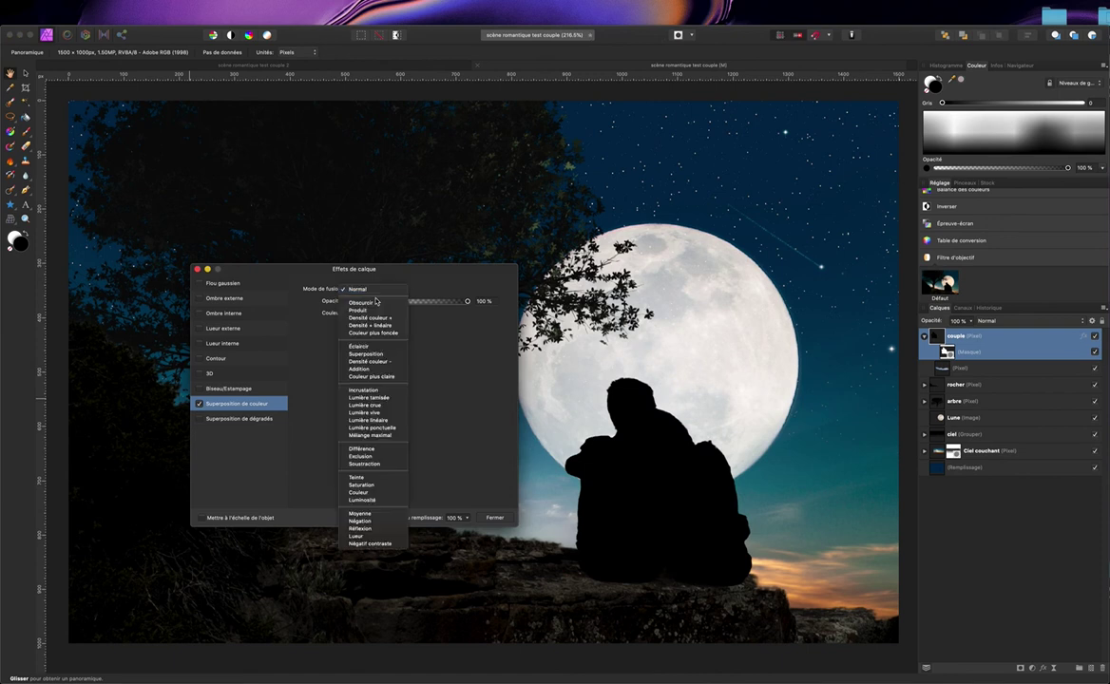
click(368, 397)
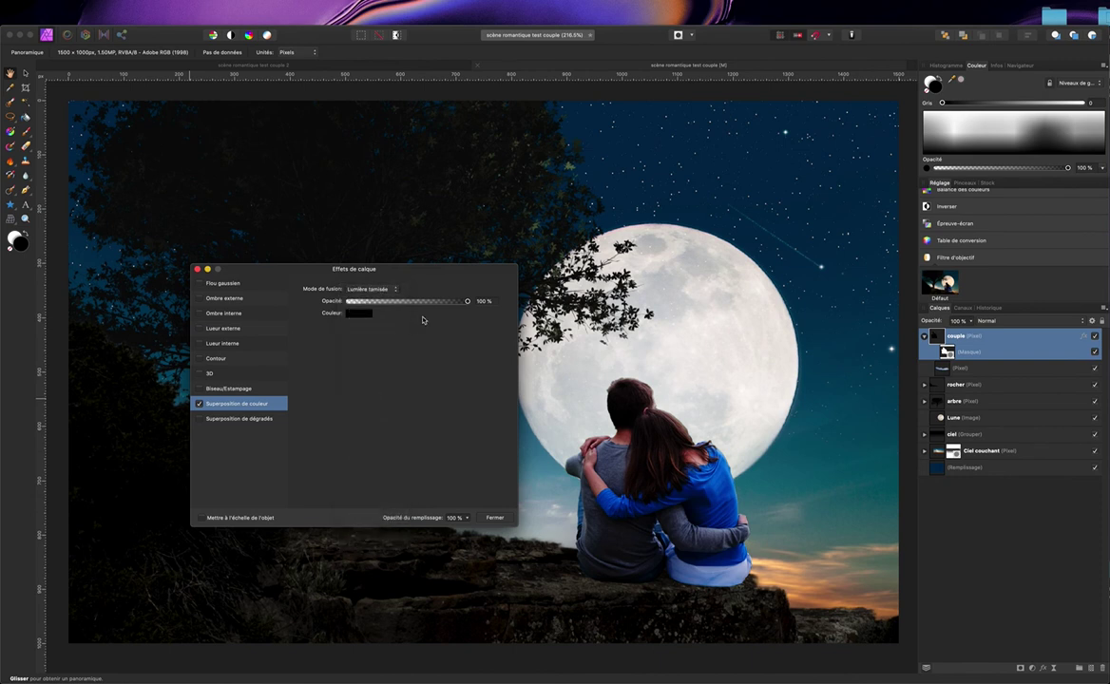
Step: Set the couple's colour overlay to hex 2D2D2D
click(365, 313)
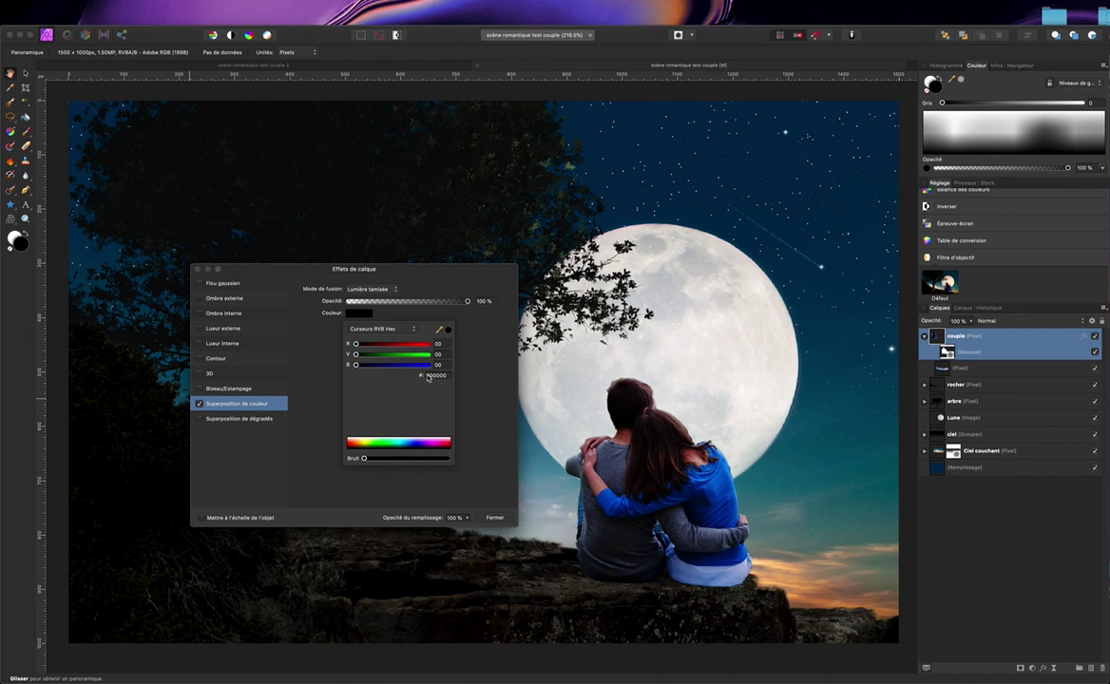
click(412, 329)
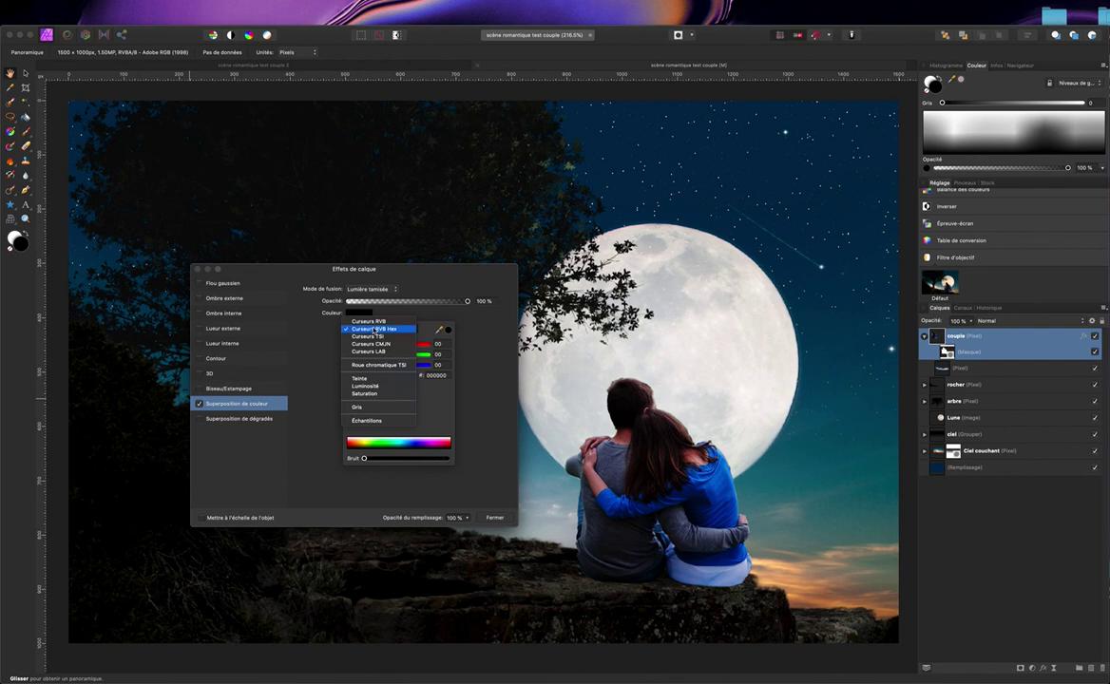
click(441, 415)
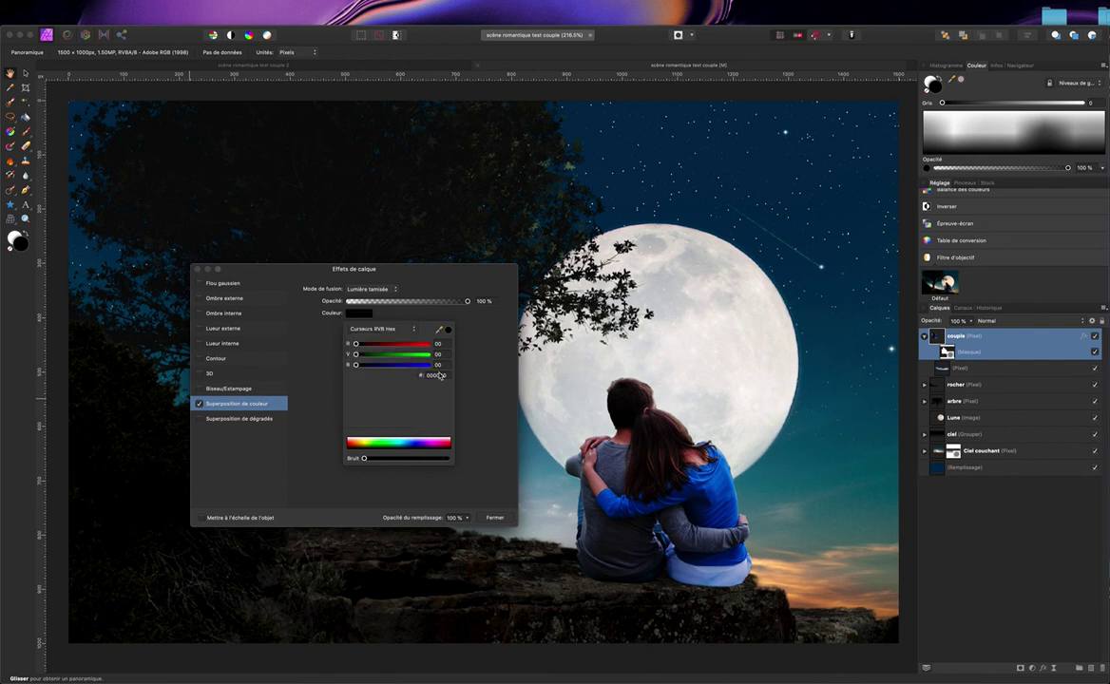
click(421, 376)
text(202020)
key(Return)
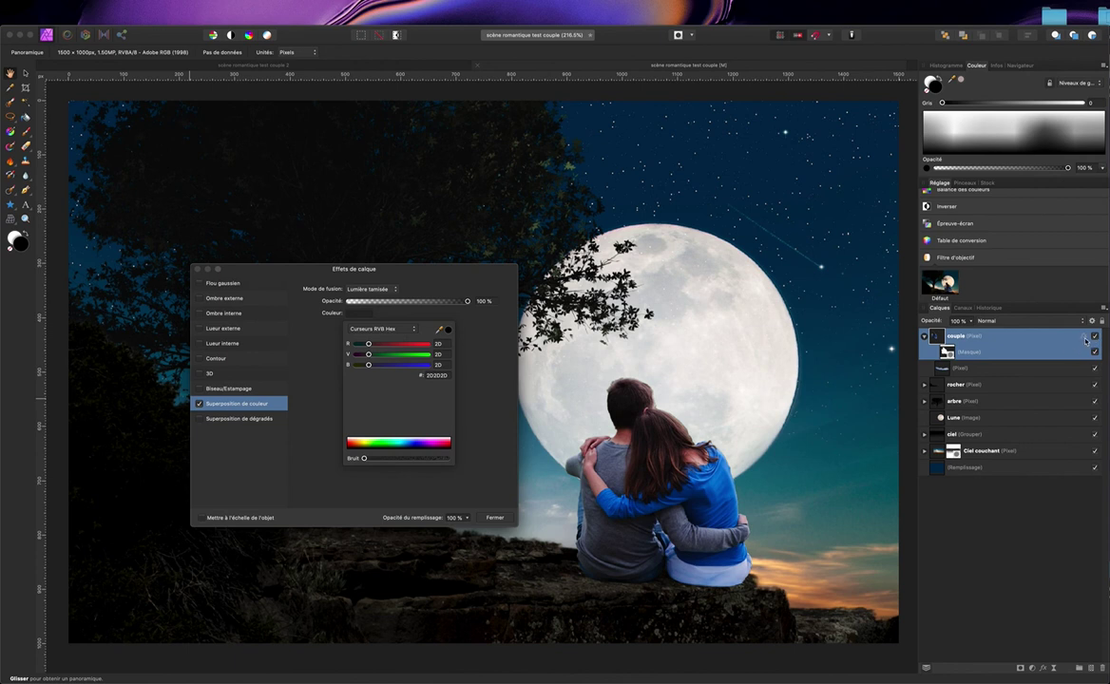
Step: Add a linear Superposition de dégradés effect to the couple with the Produit blend mode and 71% opacity
click(219, 418)
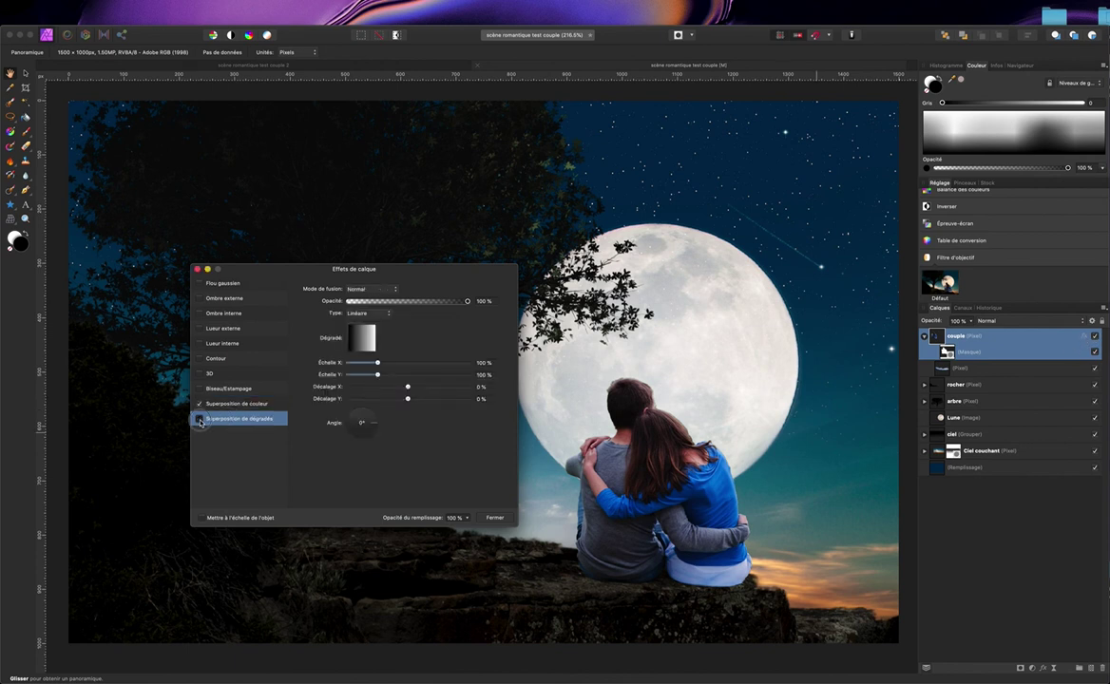
click(199, 419)
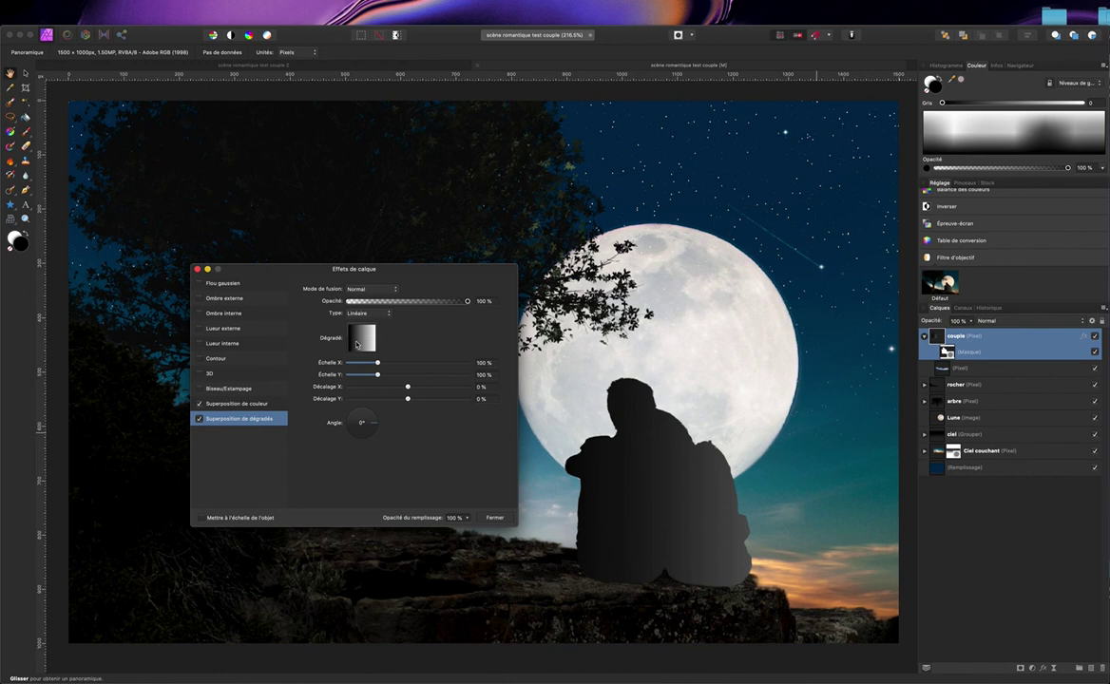
click(366, 289)
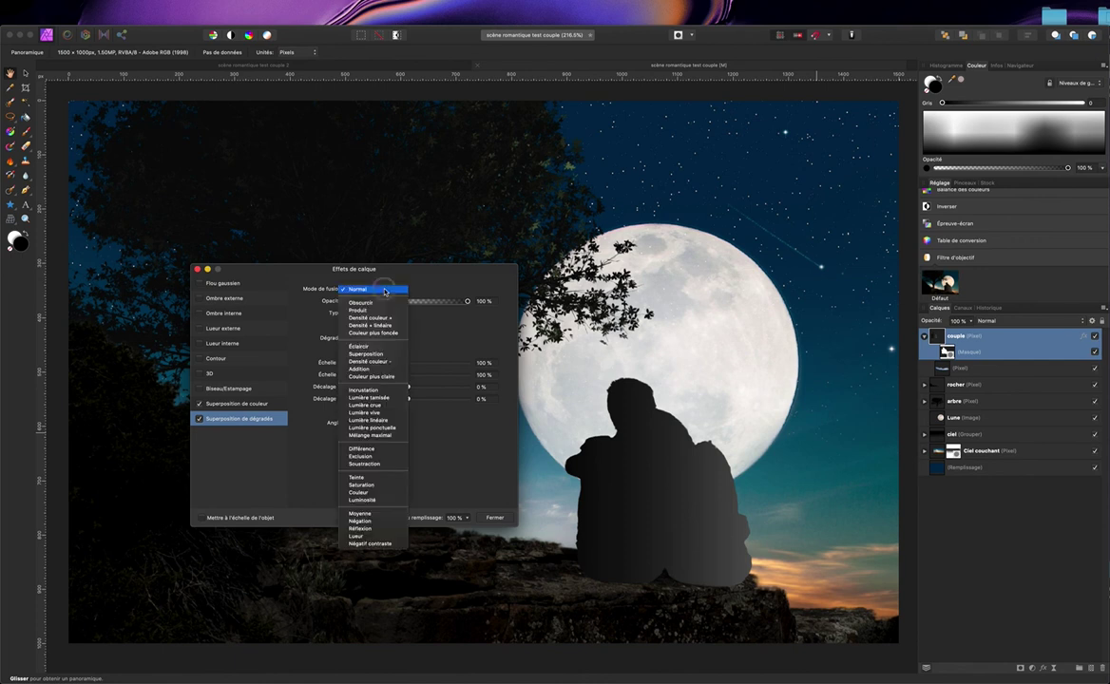
click(376, 310)
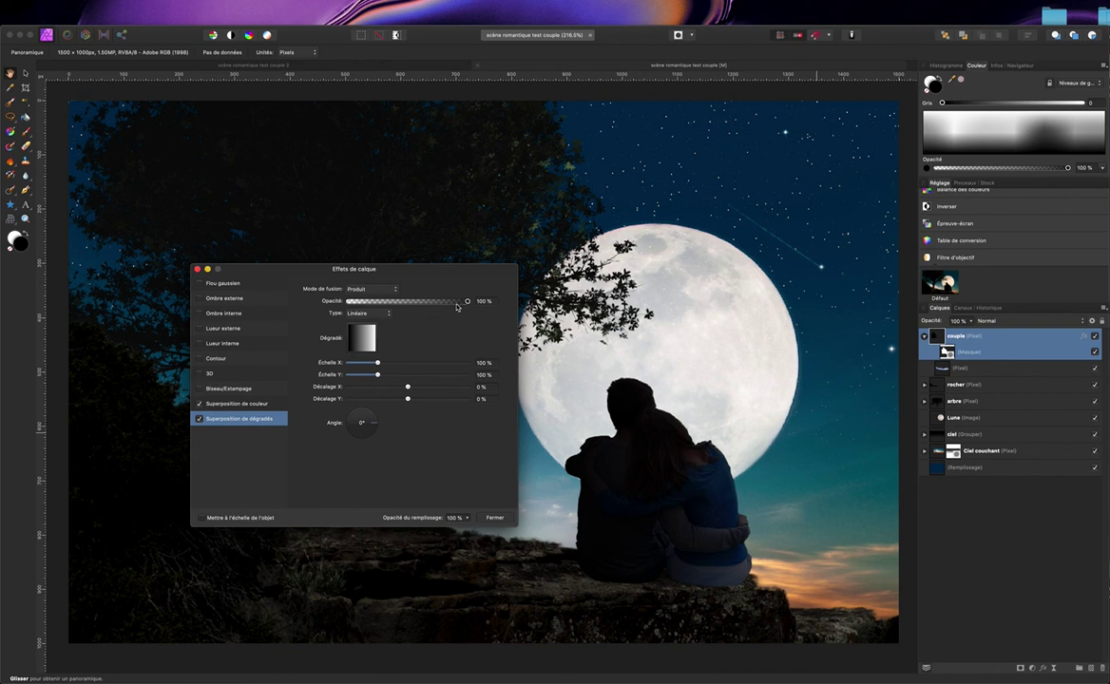
drag(467, 303, 432, 303)
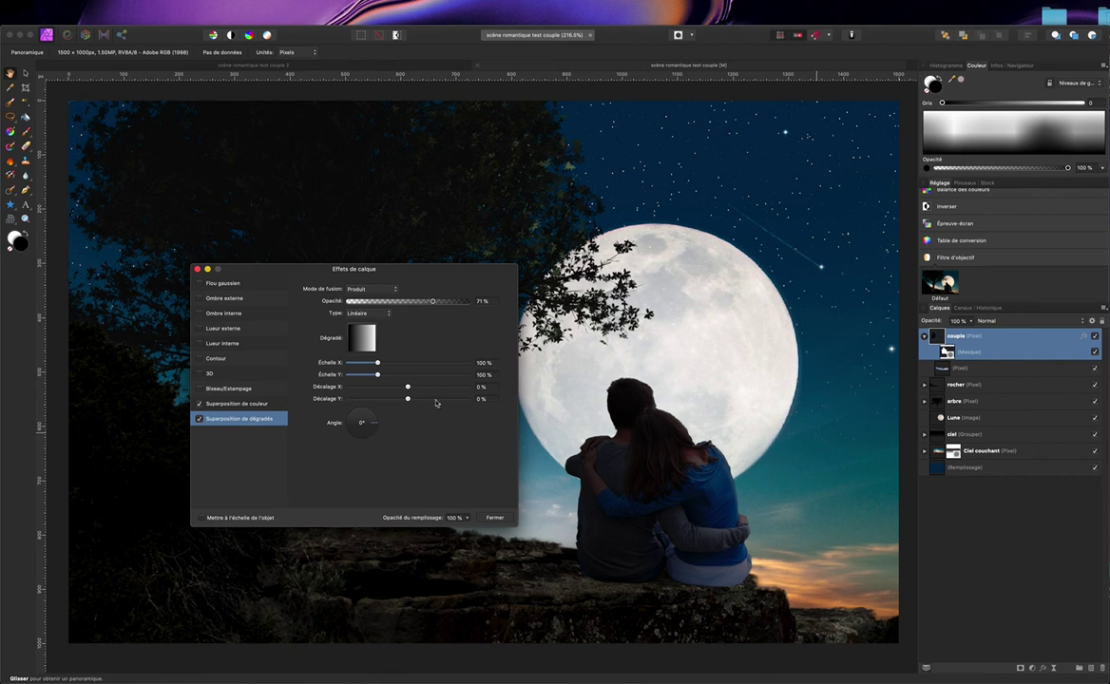
Step: Rotate the couple's gradient overlay to a 45° angle and close the layer effects
drag(378, 429, 361, 403)
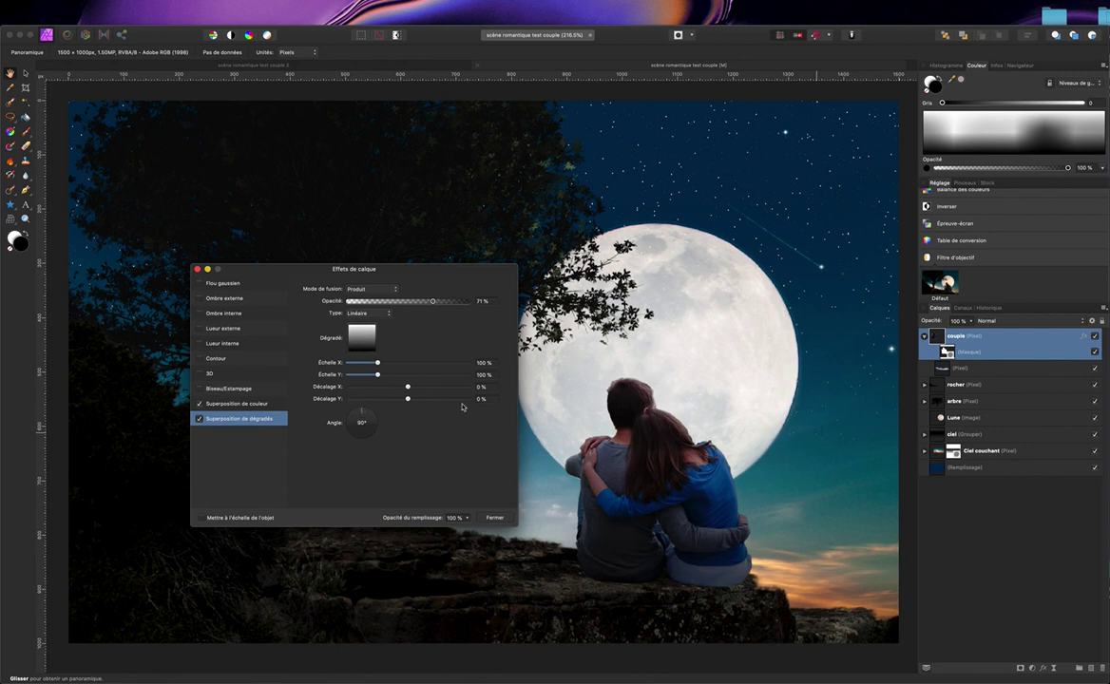
mouse_move(364, 413)
mouse_down()
mouse_move(378, 427)
mouse_move(380, 410)
mouse_up()
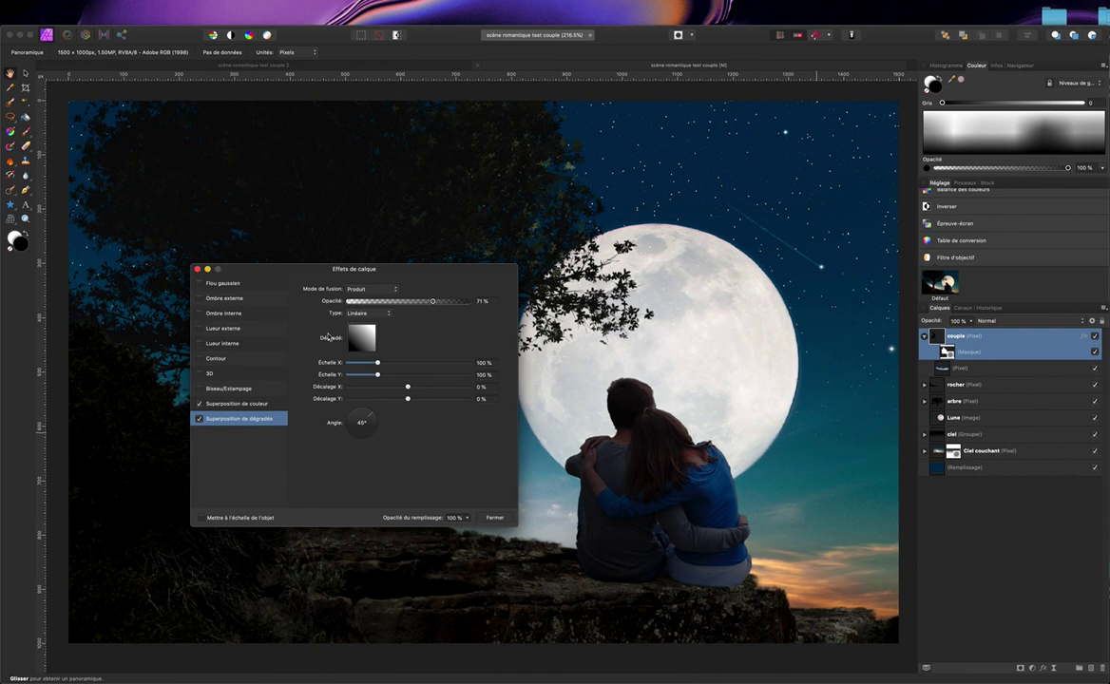
click(495, 518)
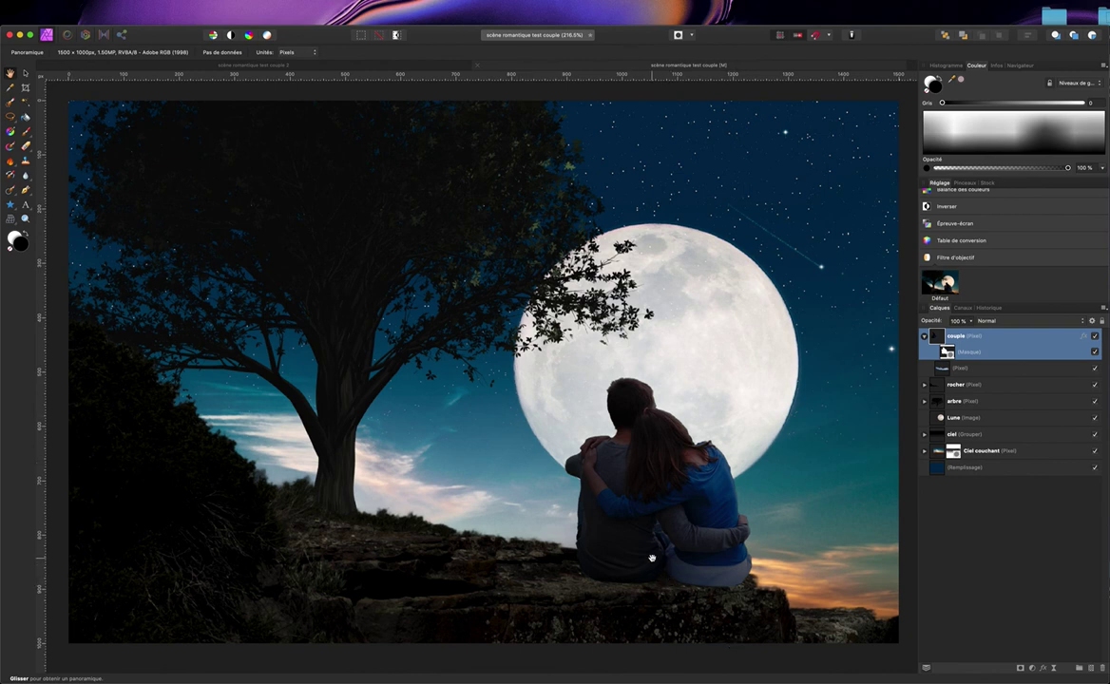
Step: Add an empty pixel layer above the couple layer, name it ombre and select it
scroll(652, 558, down, 3)
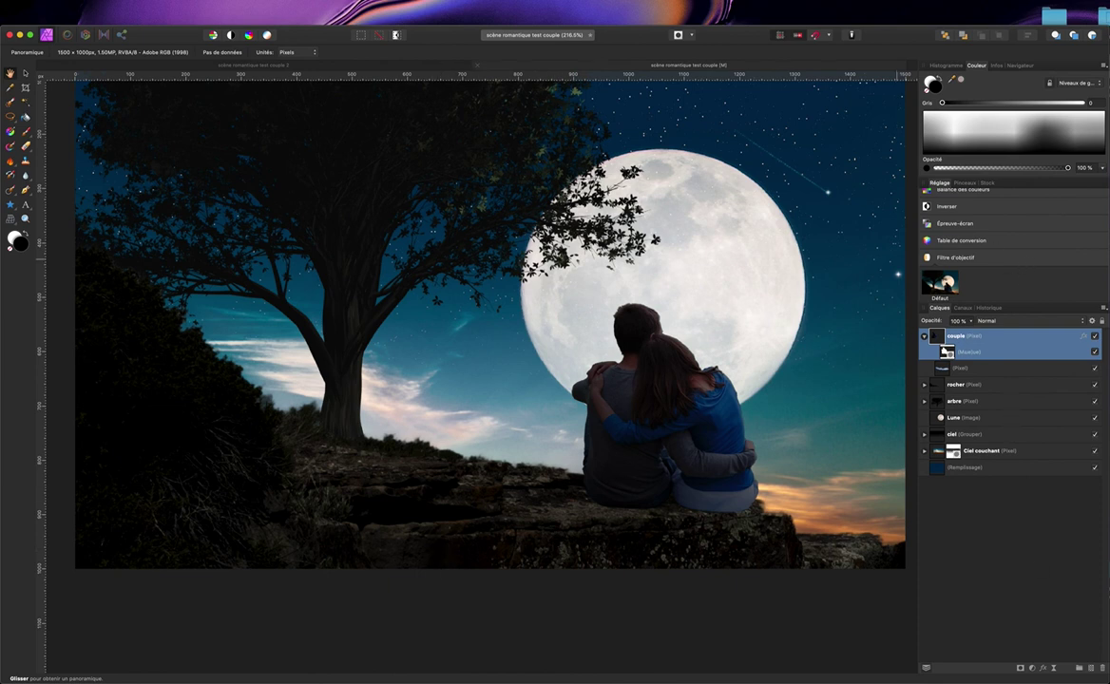
click(1092, 670)
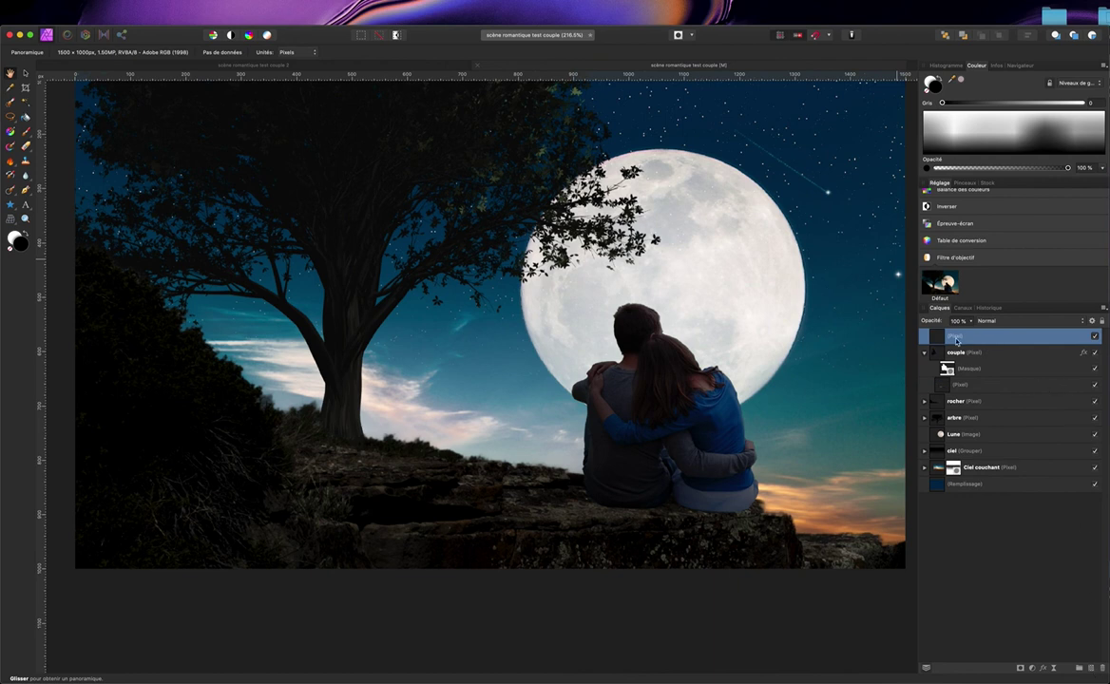
double_click(956, 340)
text(ombre)
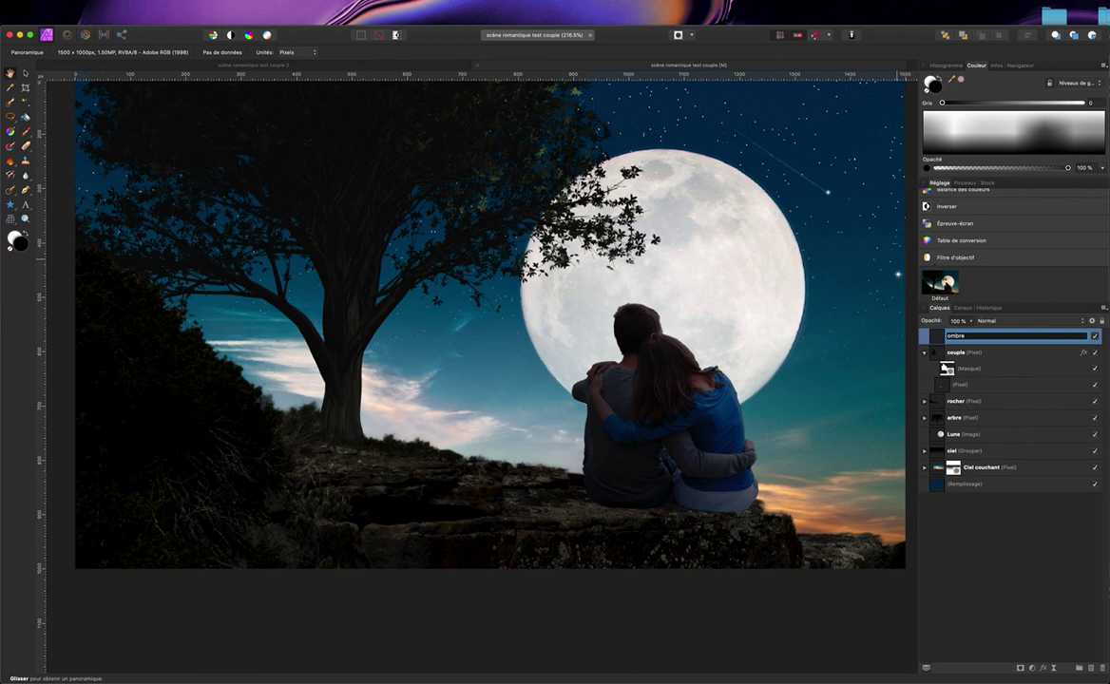
click(1012, 503)
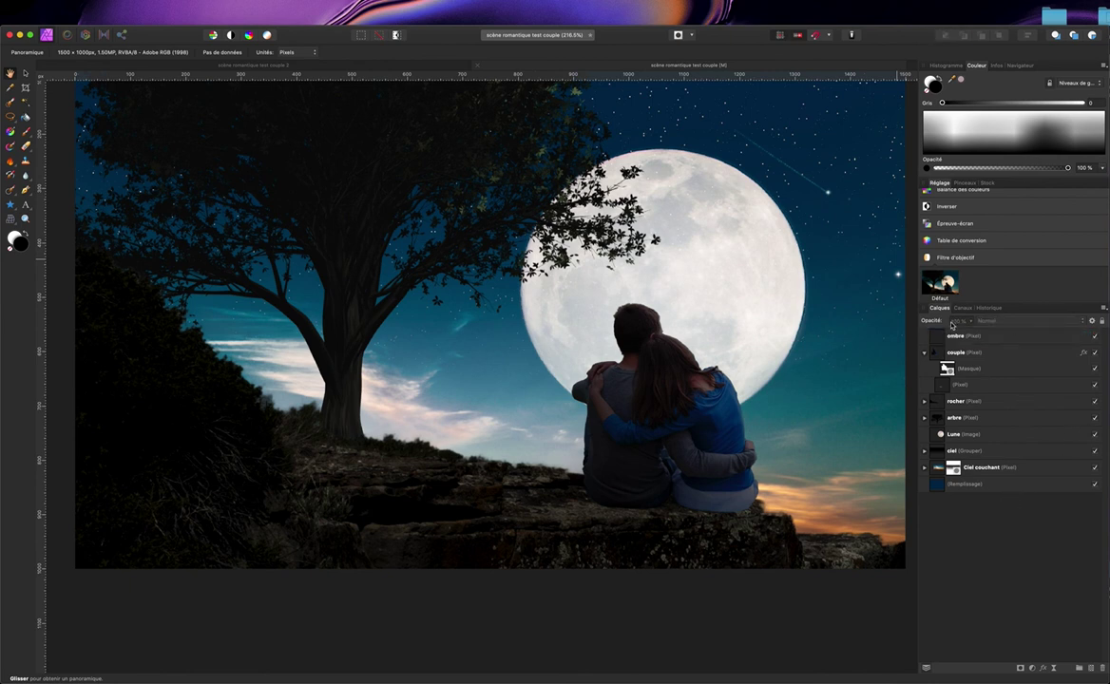
click(933, 338)
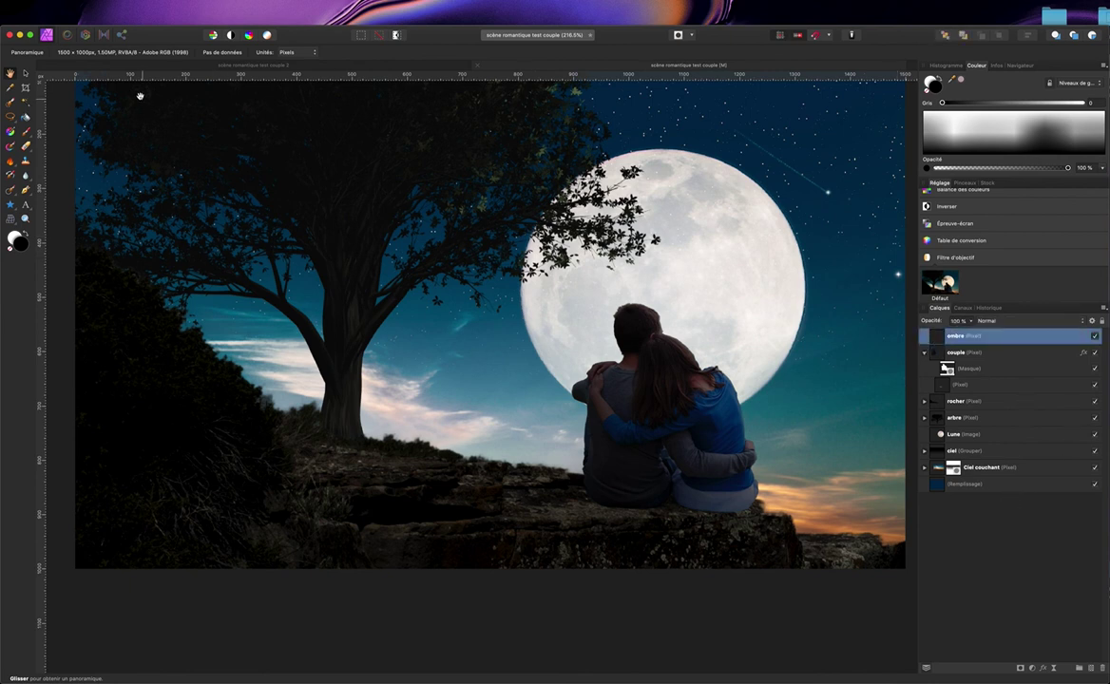
Step: Paint soft black shadow across the rock below the couple with a 281 px brush at 9% flow and 0% hardness
click(25, 132)
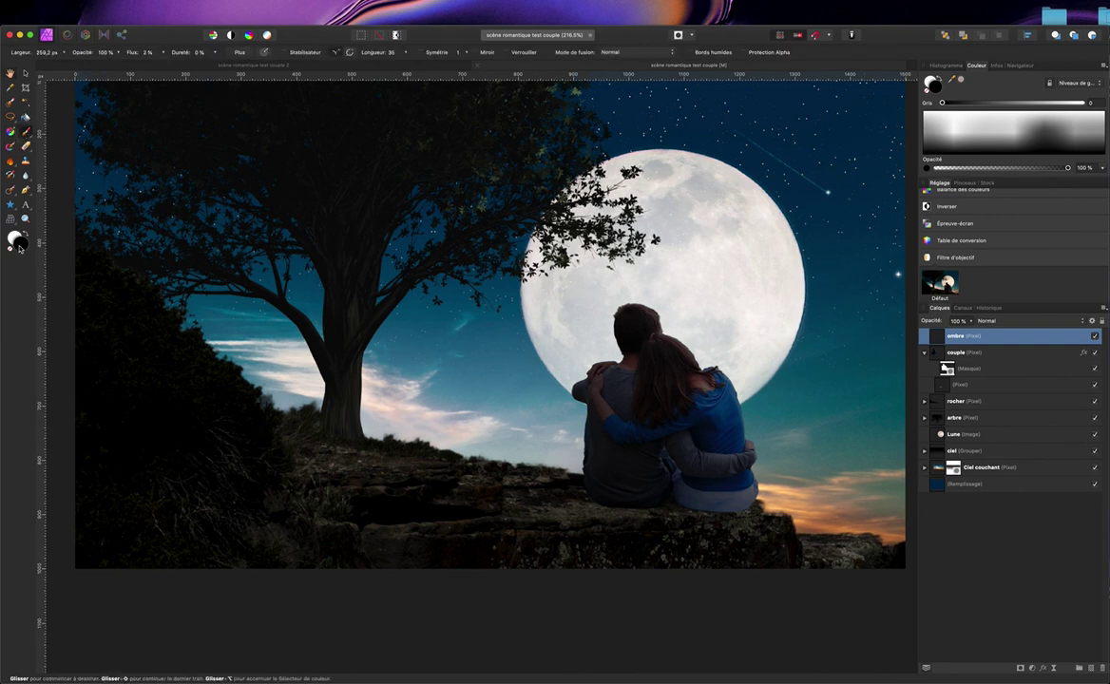
drag(133, 55, 135, 55)
drag(607, 539, 604, 540)
mouse_move(714, 582)
mouse_down()
mouse_move(768, 542)
mouse_move(620, 560)
mouse_move(497, 537)
mouse_move(615, 557)
mouse_move(697, 546)
mouse_move(543, 528)
mouse_move(428, 577)
mouse_move(363, 569)
mouse_move(13, 632)
mouse_up()
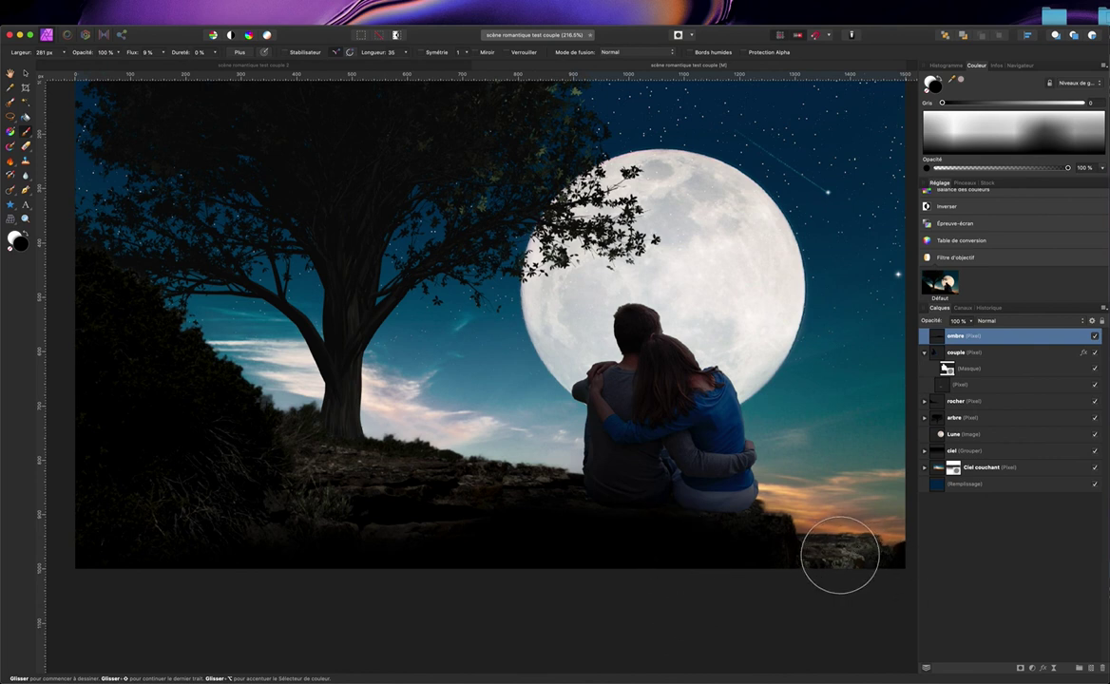
Step: Undo the shadow stroke over the far rock and sunset horizon, and reduce the brush flow to 2%
drag(837, 554, 860, 546)
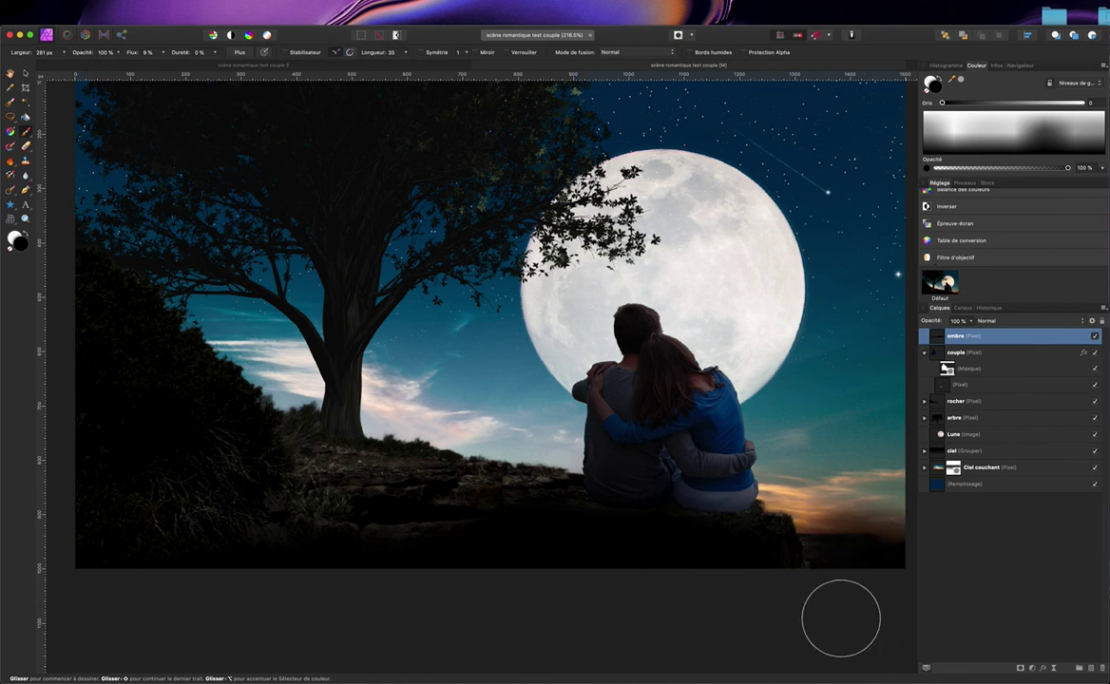
key(super+z)
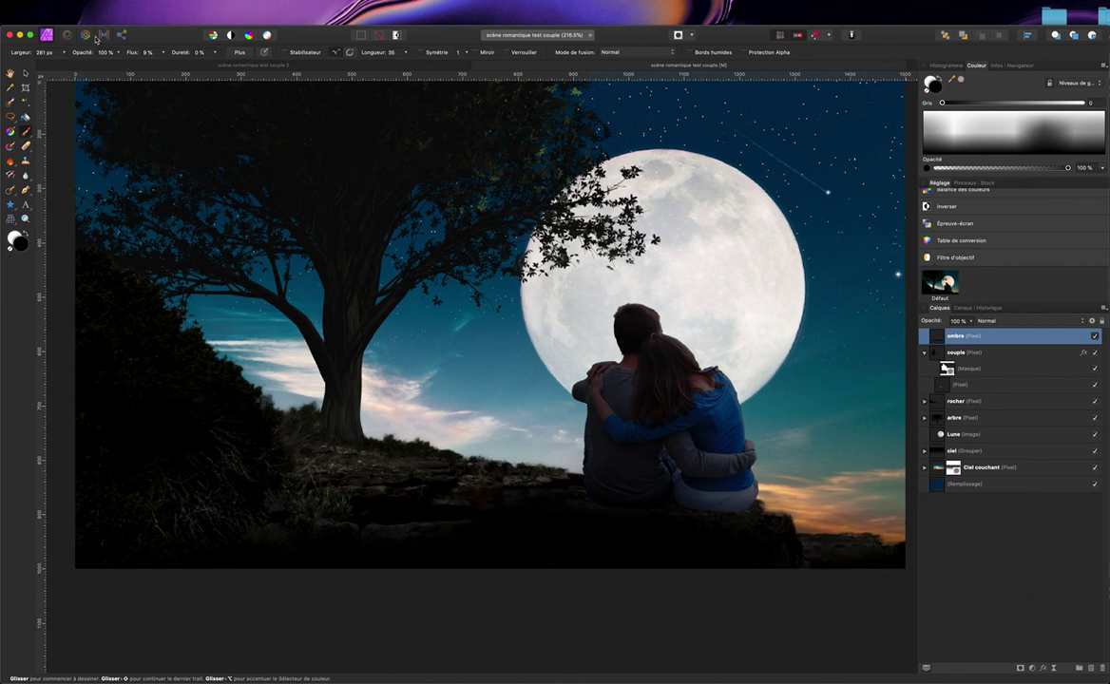
mouse_move(129, 57)
mouse_down()
mouse_move(112, 53)
mouse_move(126, 54)
mouse_up()
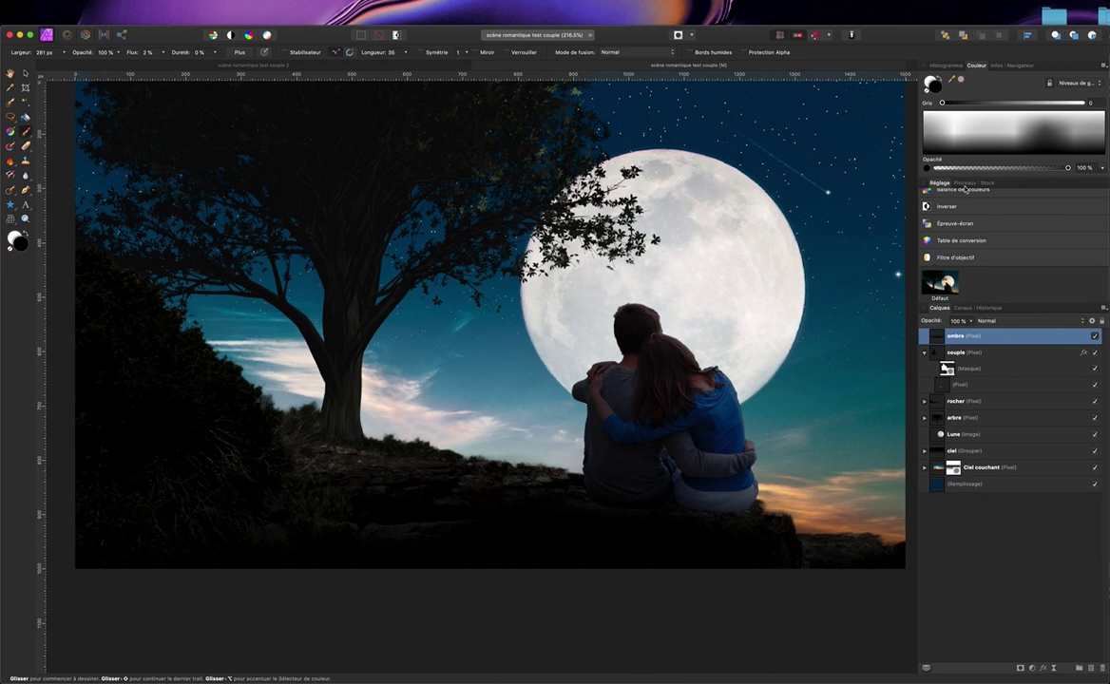
Step: Add a Courbe de transfert et de dégradés adjustment above the ombre layer and delete its green middle stop
scroll(951, 251, down, 2)
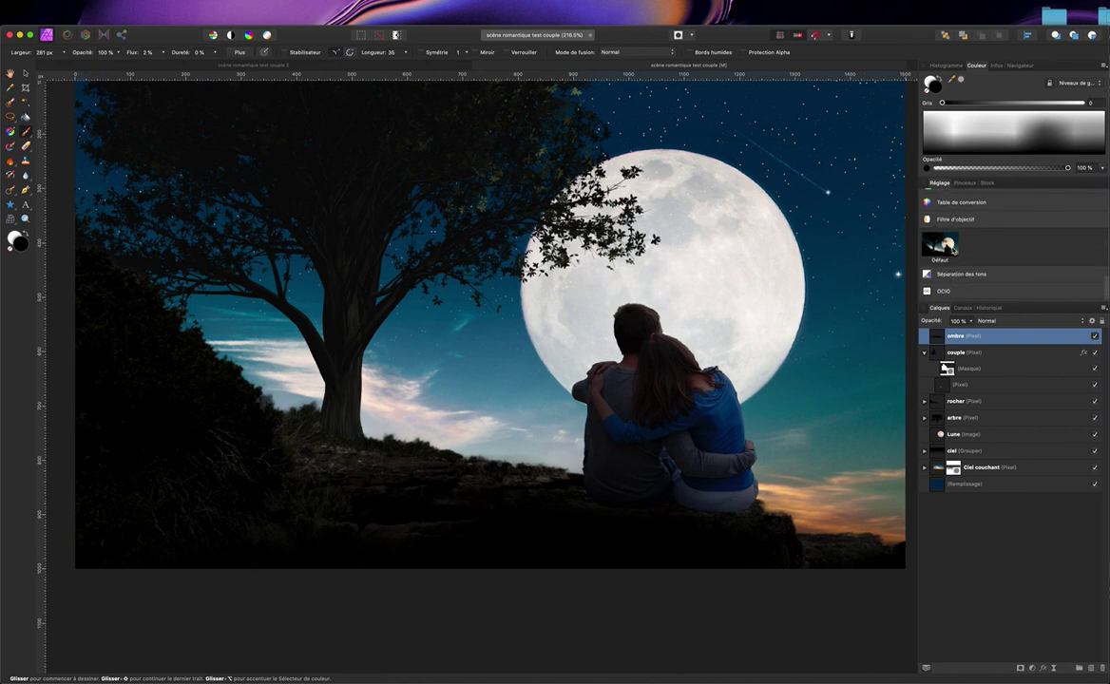
scroll(952, 249, up, 4)
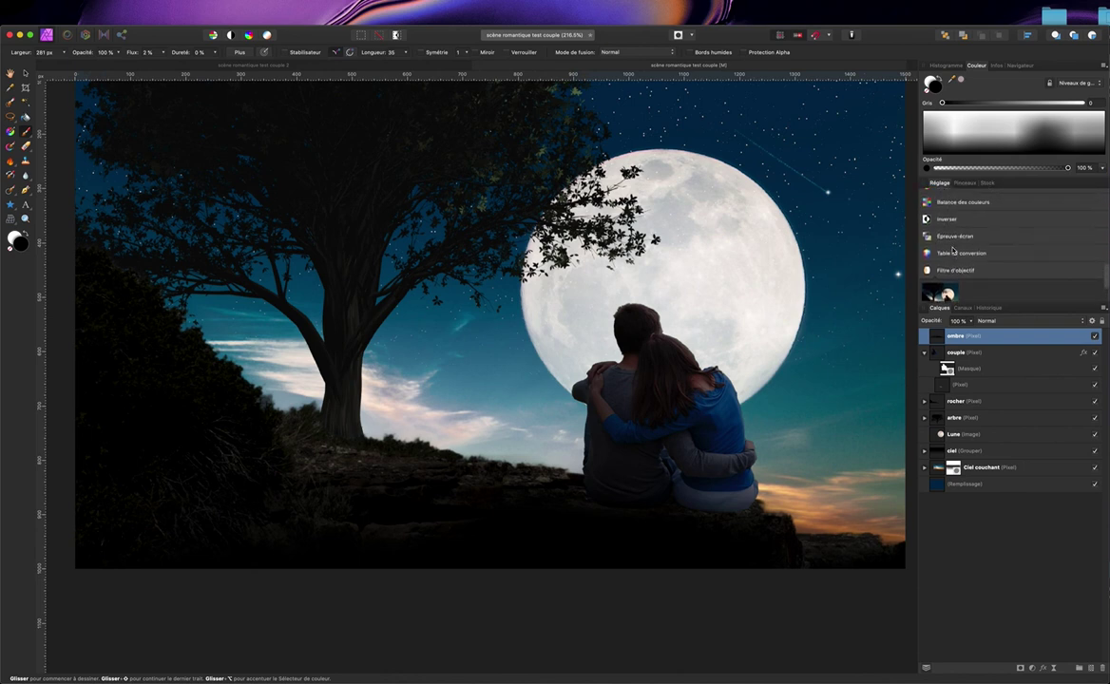
scroll(953, 250, up, 4)
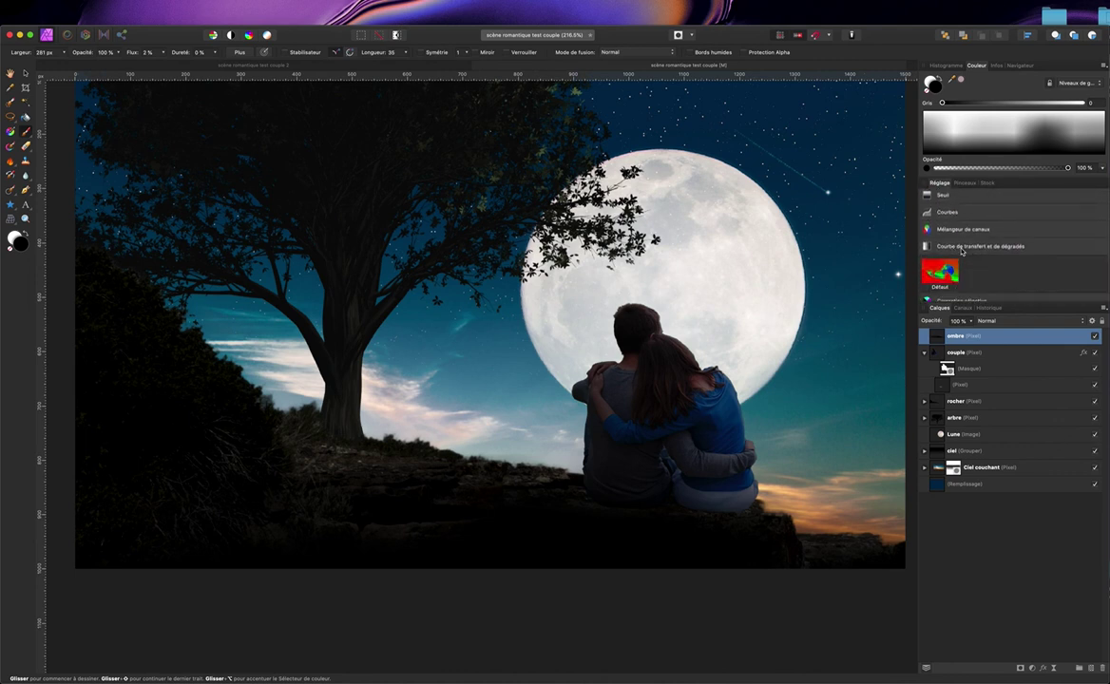
click(962, 249)
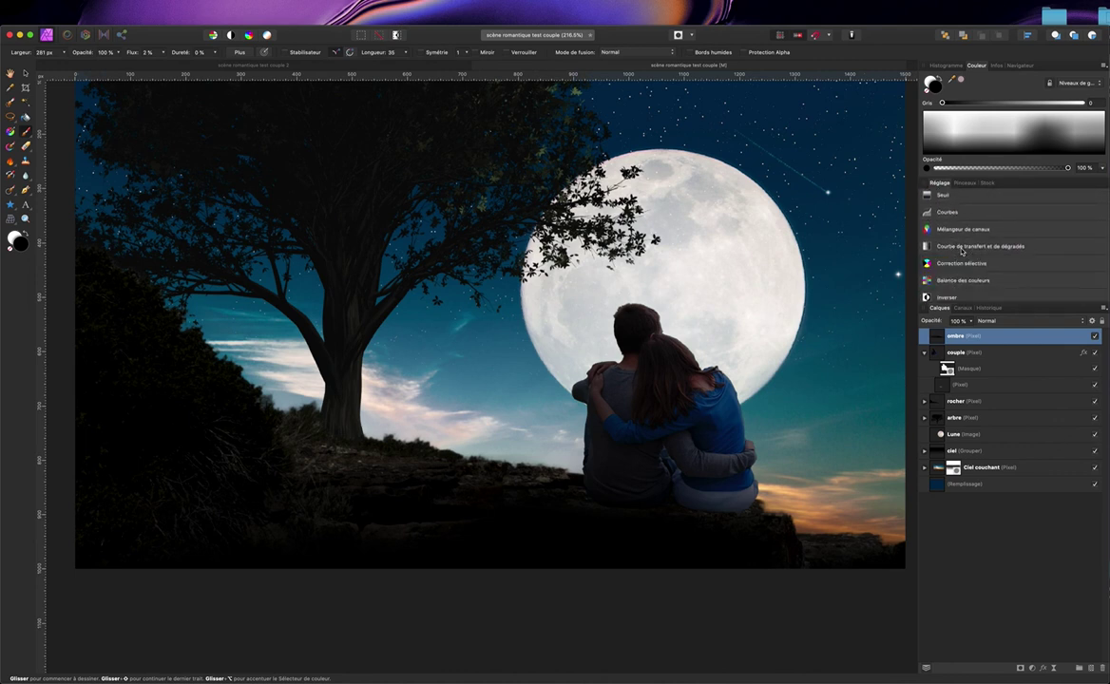
click(961, 249)
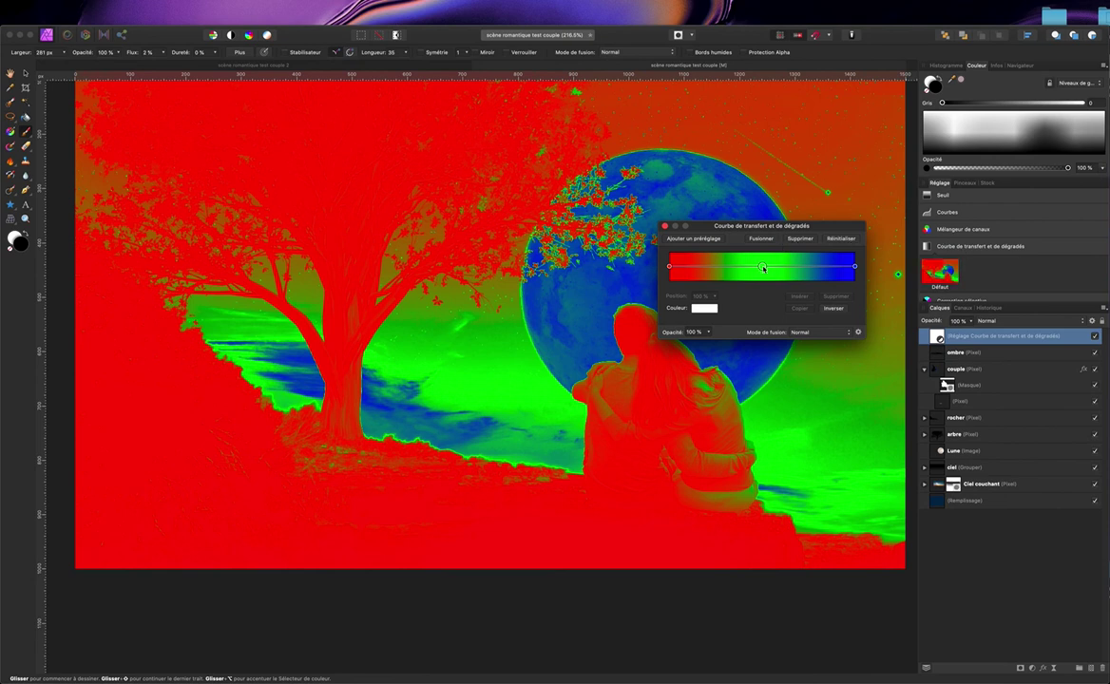
click(763, 268)
click(835, 297)
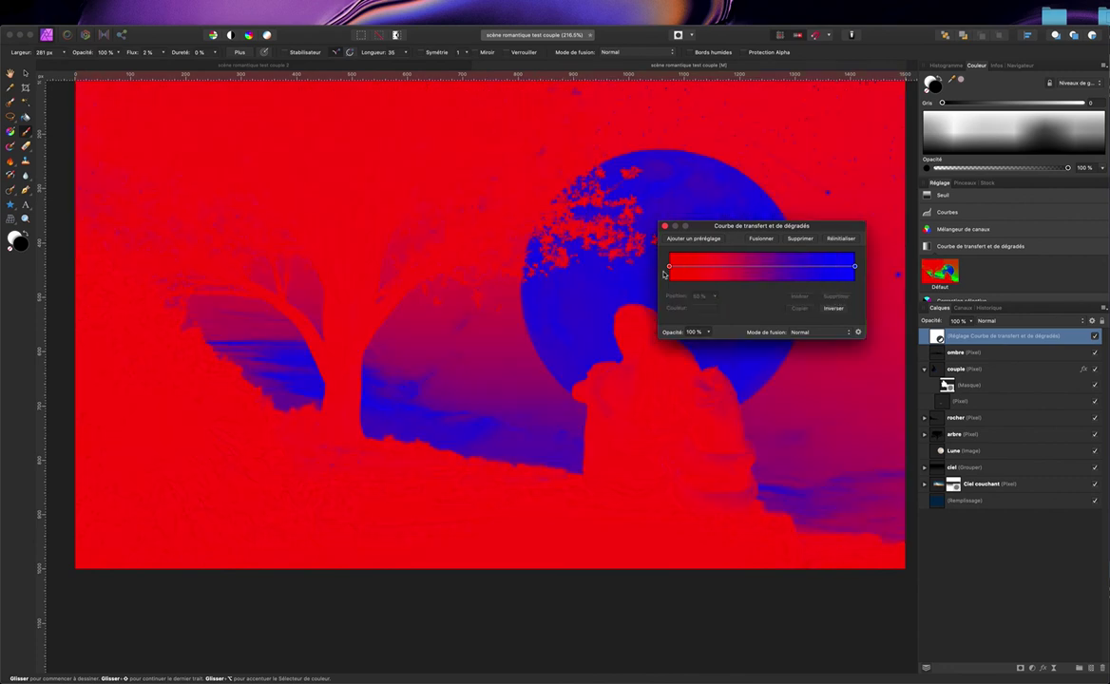
Step: Set the gradient map's red starting stop to black (000000)
click(670, 267)
click(700, 310)
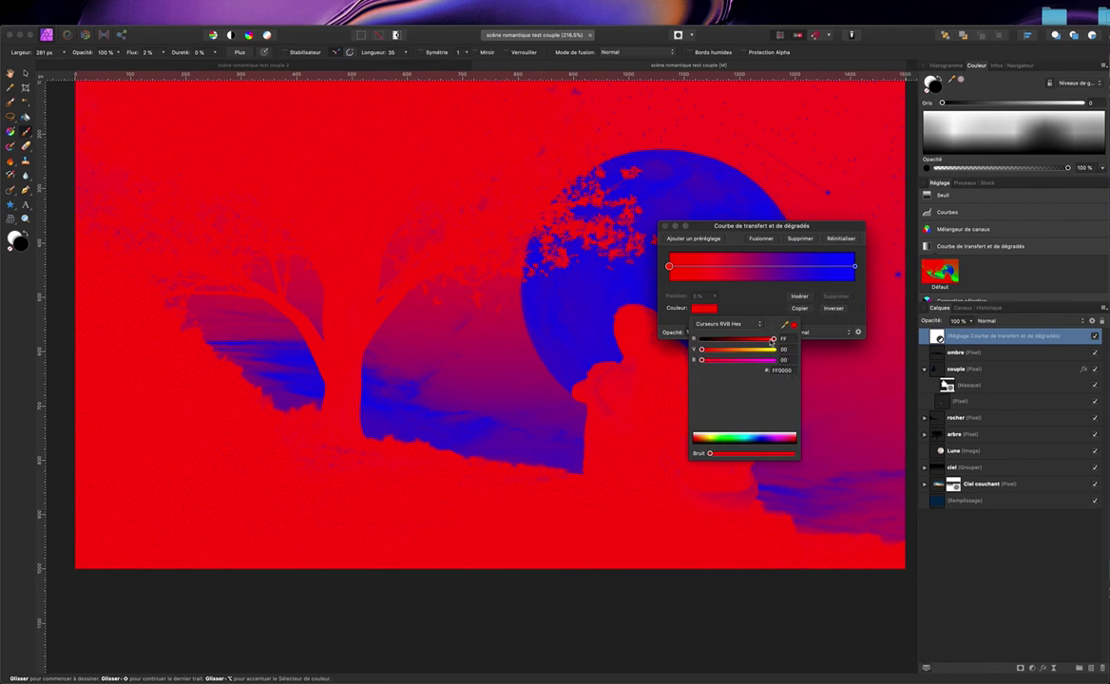
drag(774, 339, 661, 340)
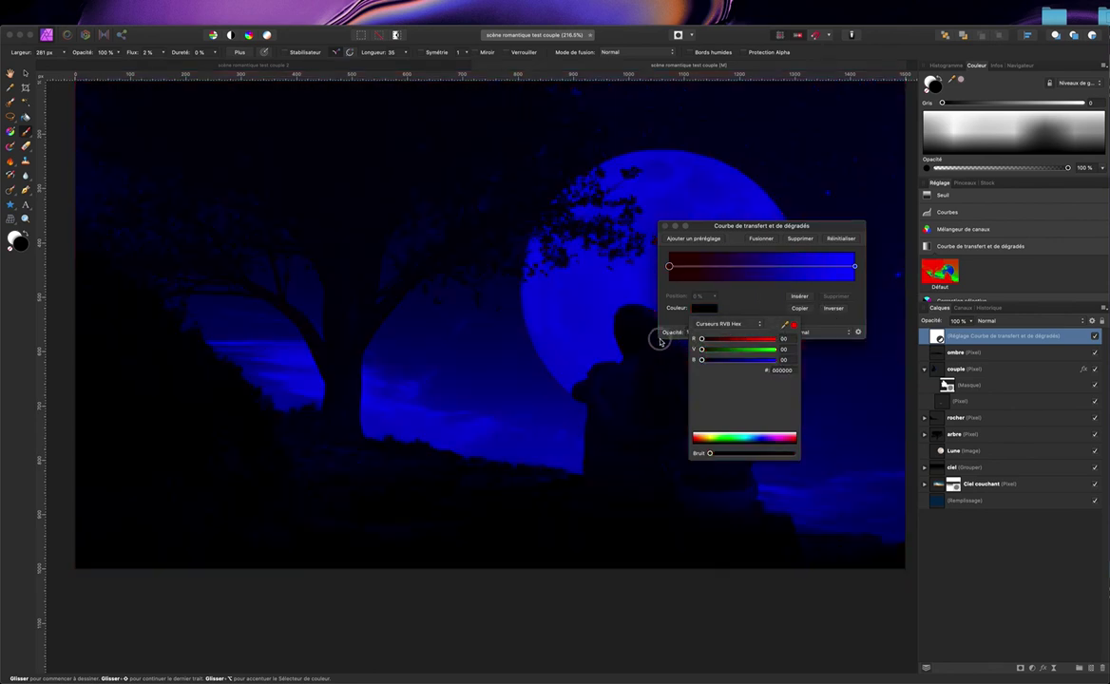
Step: Set the gradient map's blue end stop to near-white EFEFEF and close the adjustment settings
click(855, 268)
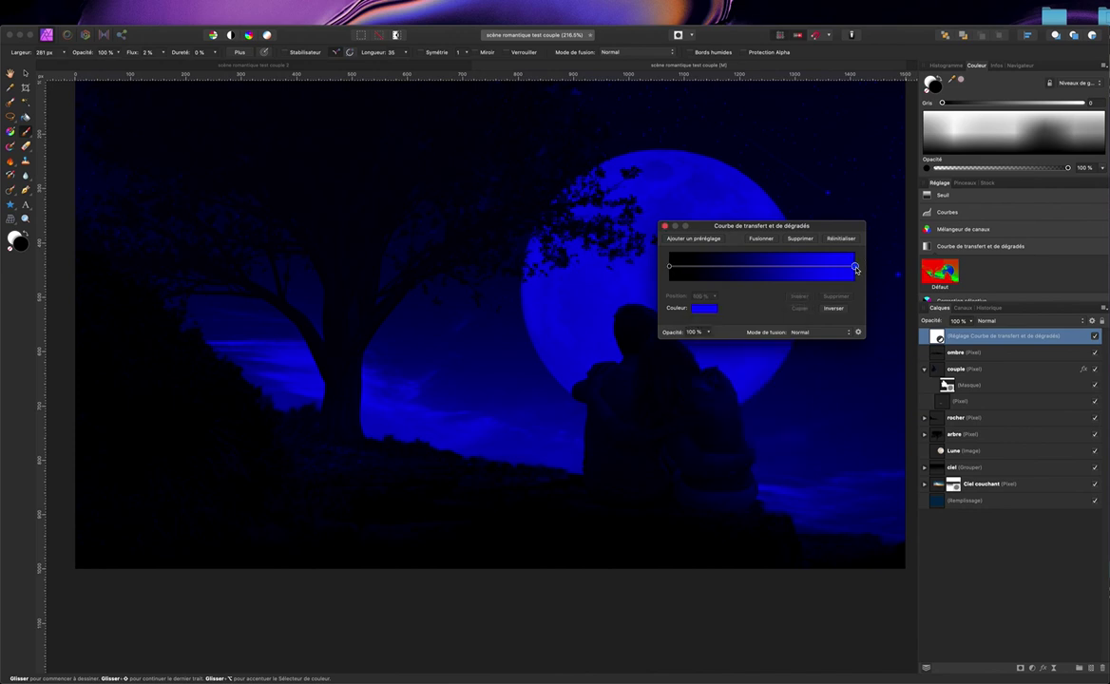
click(711, 312)
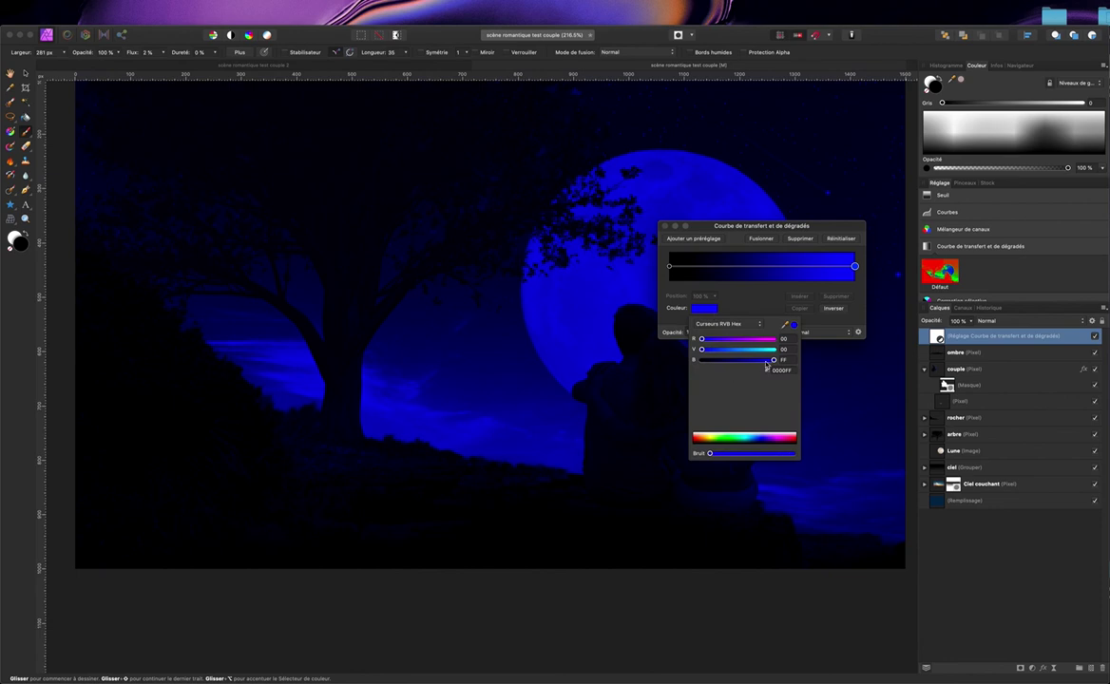
mouse_move(776, 363)
mouse_down()
mouse_move(700, 363)
mouse_move(780, 362)
mouse_up()
drag(701, 338, 774, 338)
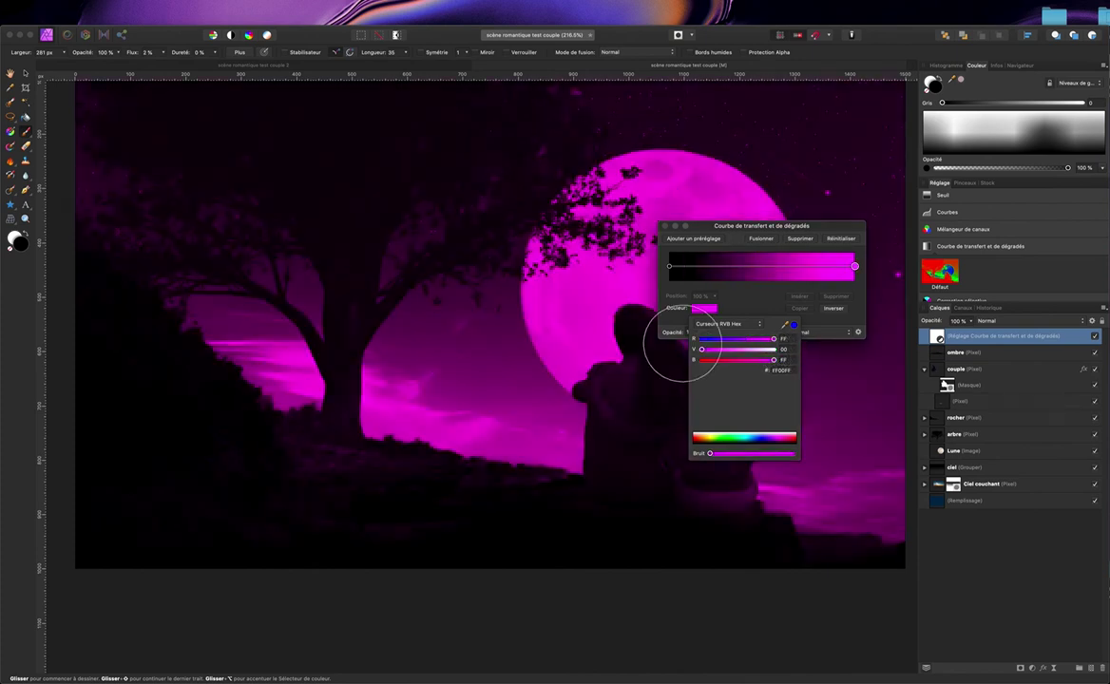
drag(701, 348, 769, 342)
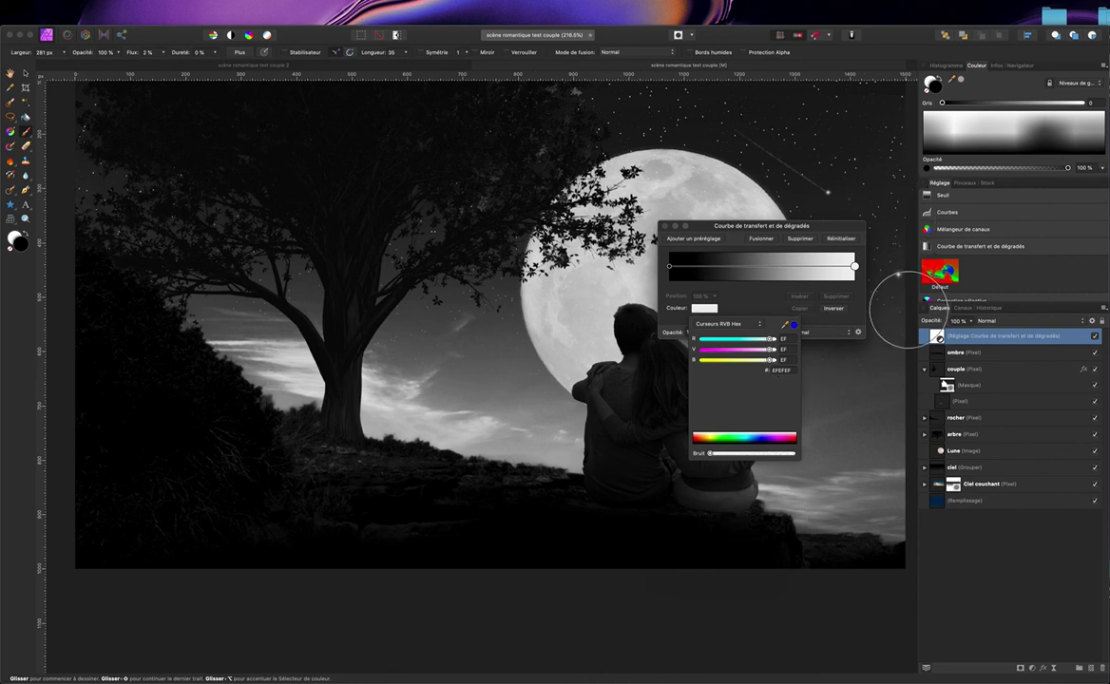
click(859, 321)
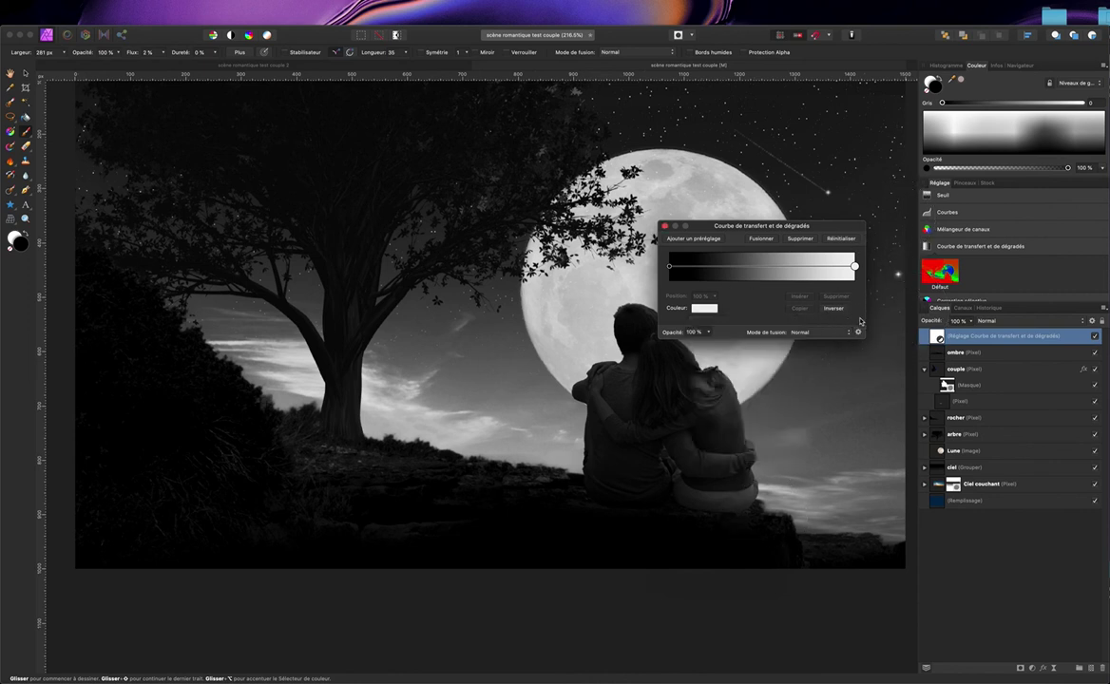
click(664, 227)
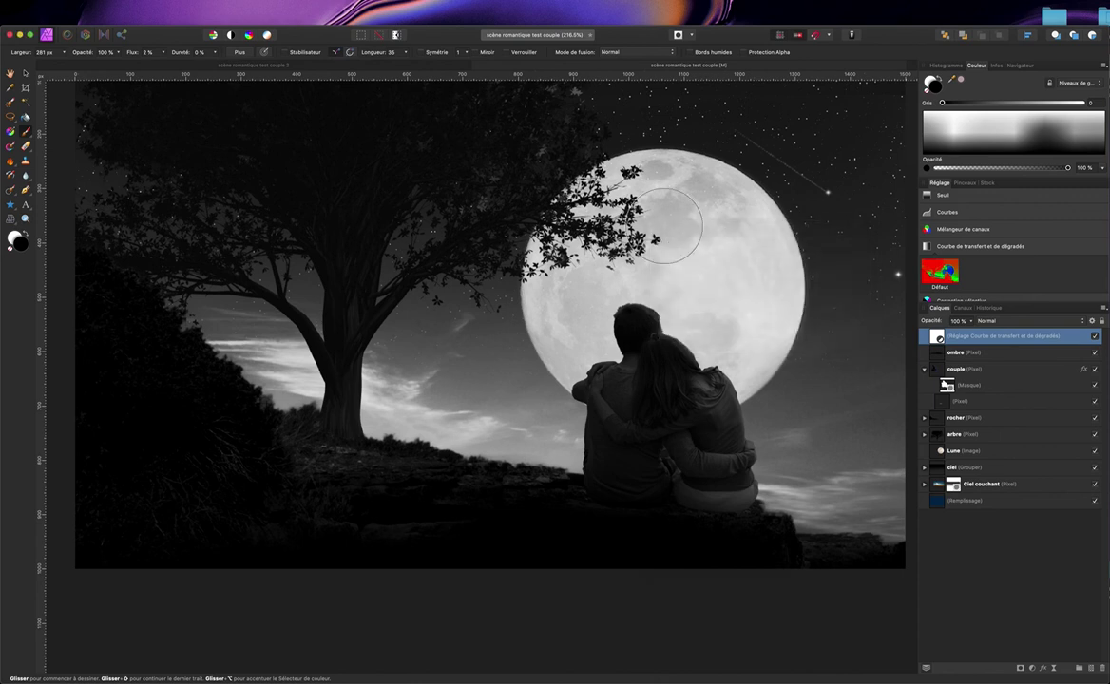
Step: Set the gradient map adjustment layer's blend mode to Produit and its opacity to 52%
scroll(467, 270, up, 5)
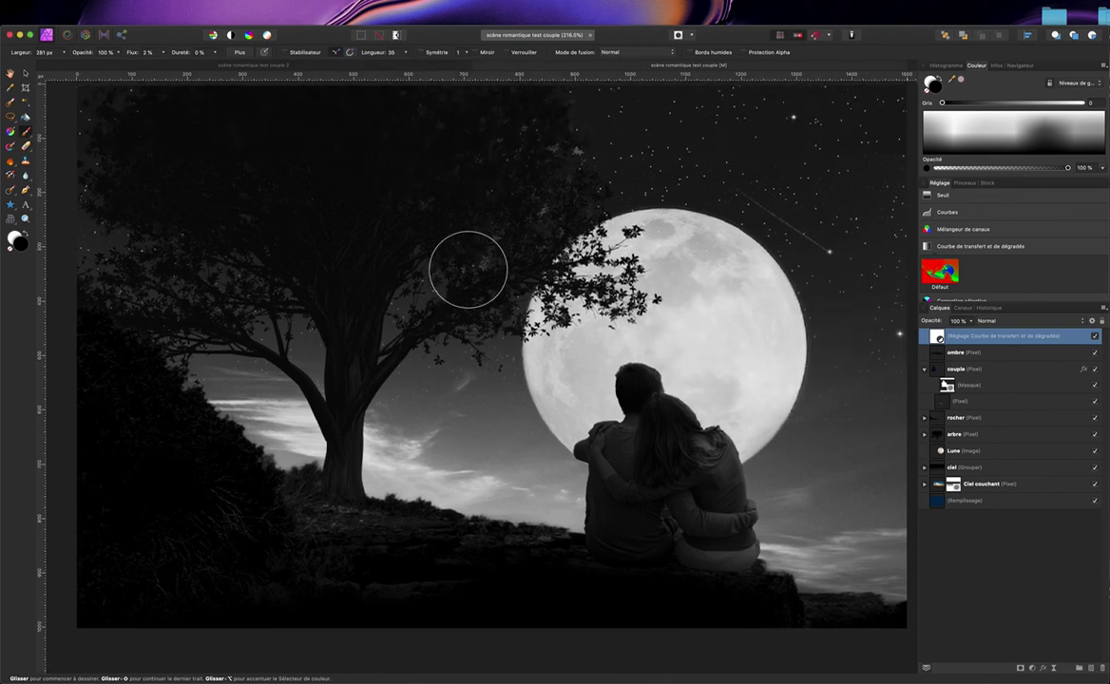
scroll(467, 270, down, 5)
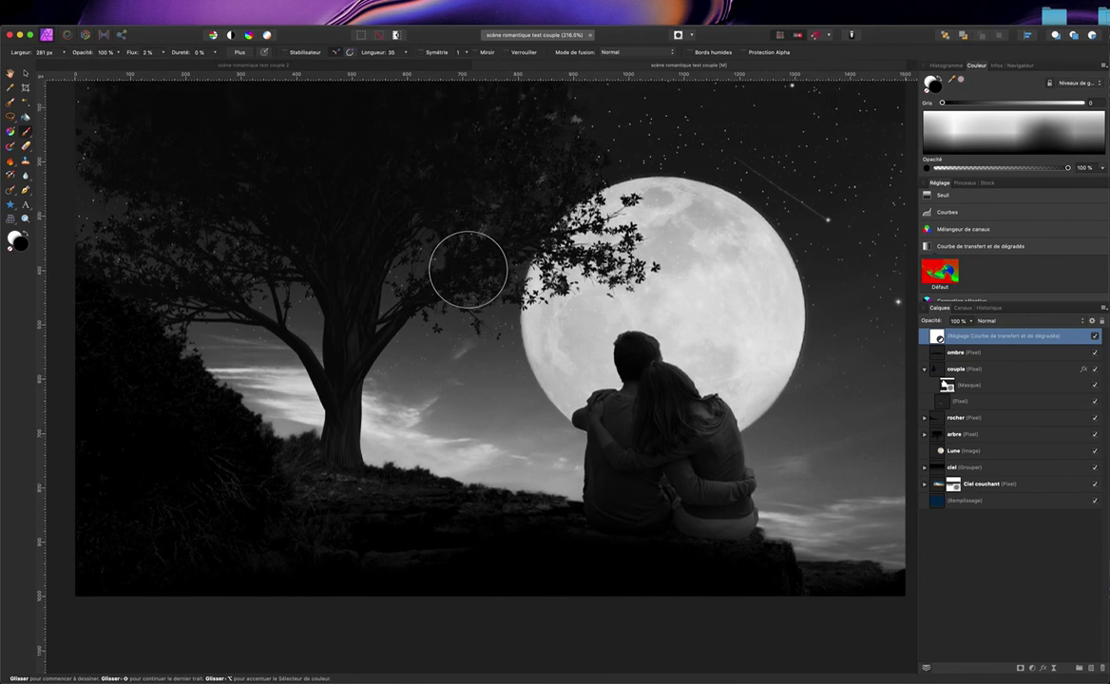
scroll(467, 270, up, 10)
scroll(468, 269, right, 2)
scroll(468, 270, down, 5)
scroll(467, 270, up, 3)
scroll(468, 270, left, 1)
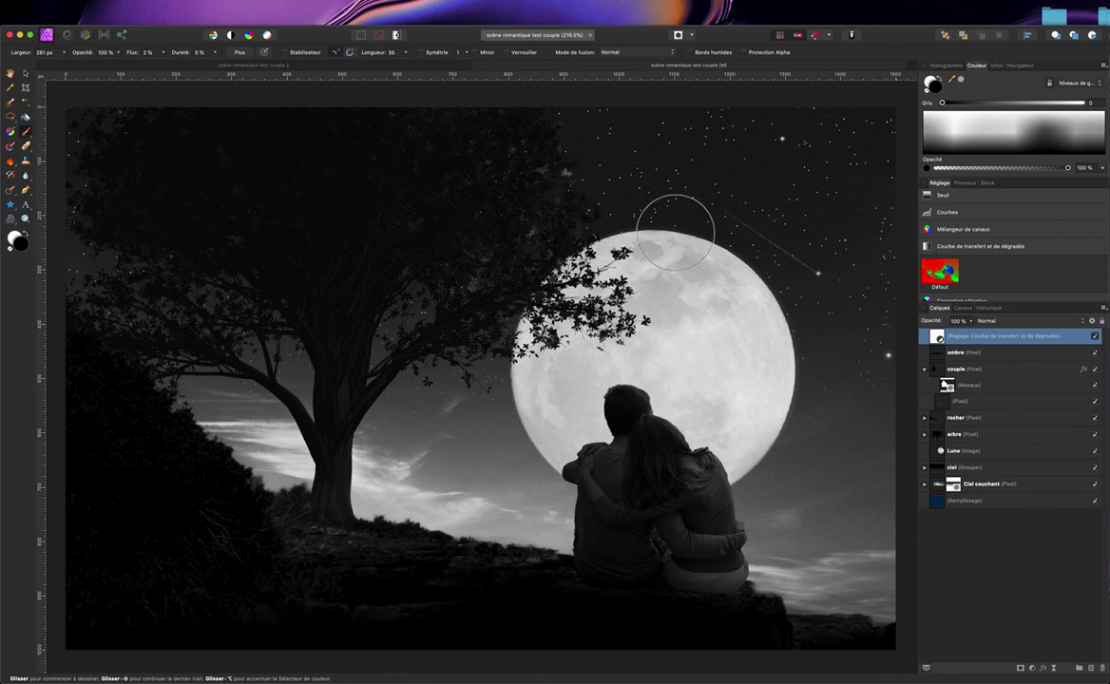
click(1039, 321)
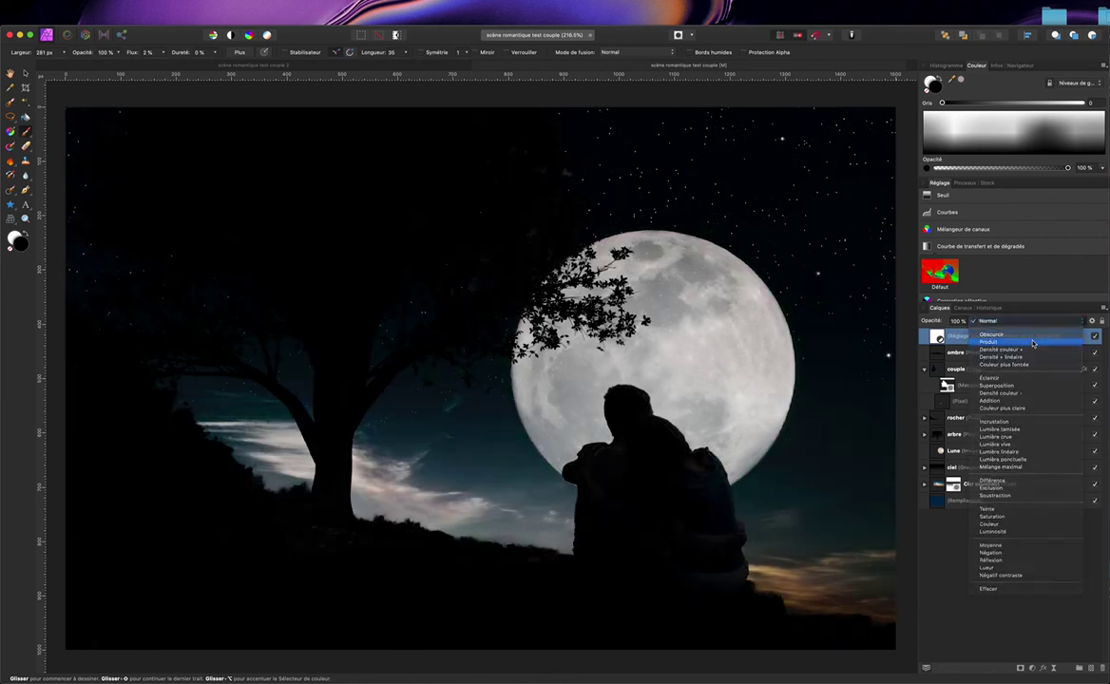
click(1032, 343)
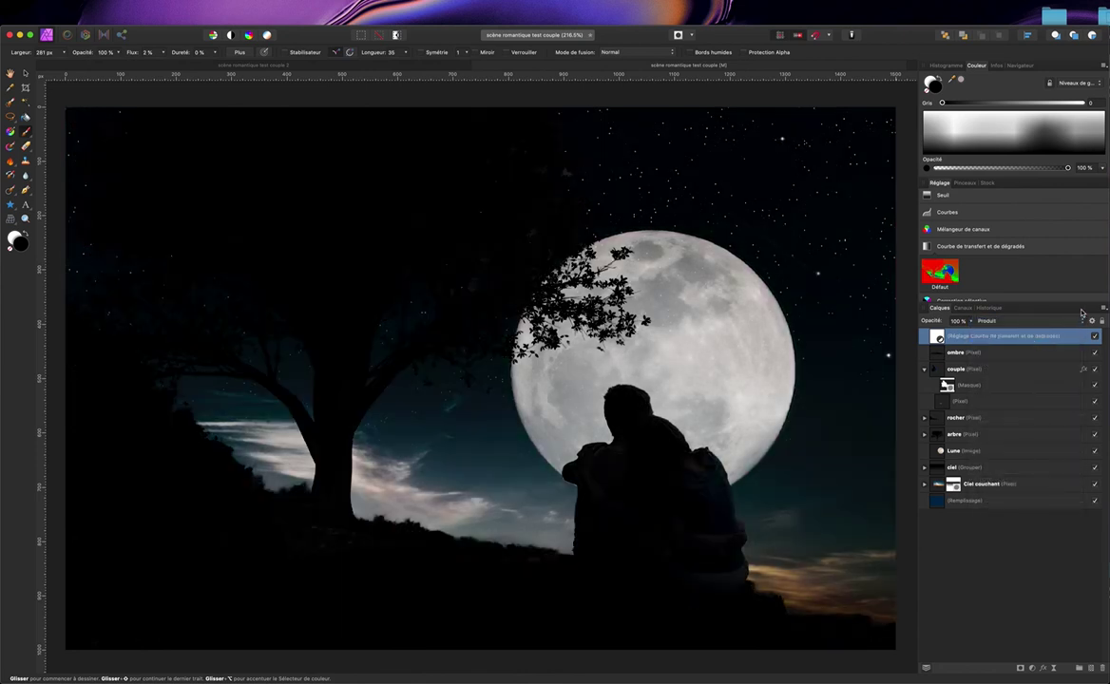
drag(934, 326, 909, 327)
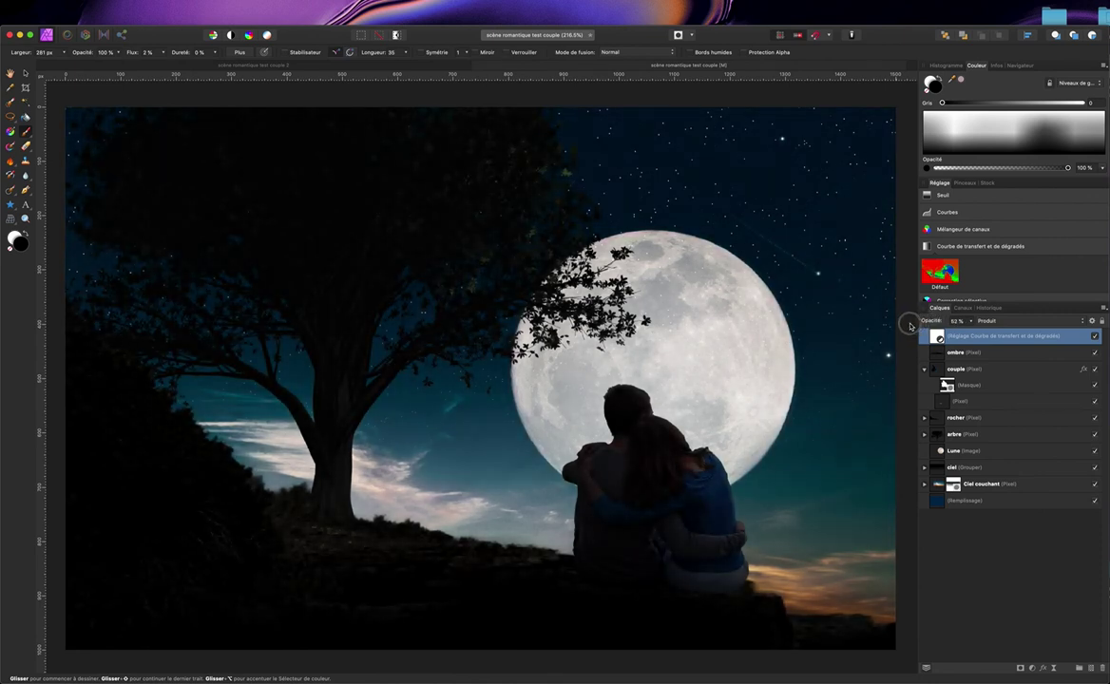
Step: Compare the composite with and without the gradient map adjustment by toggling its visibility off and on
scroll(503, 272, down, 3)
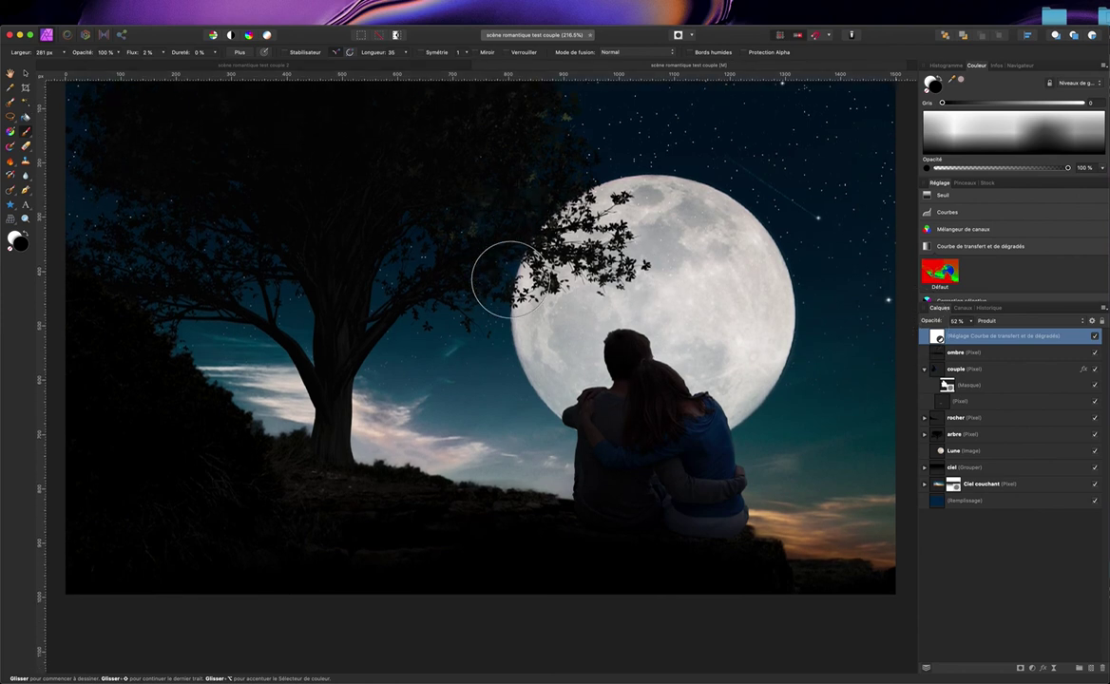
scroll(510, 279, up, 5)
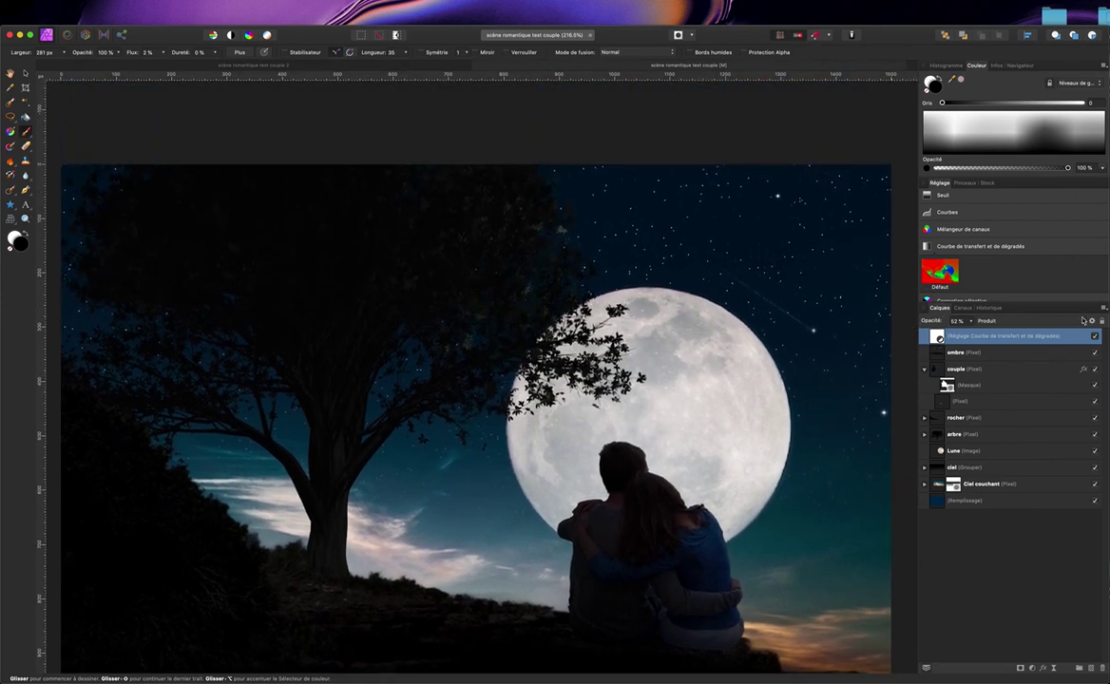
scroll(765, 269, down, 3)
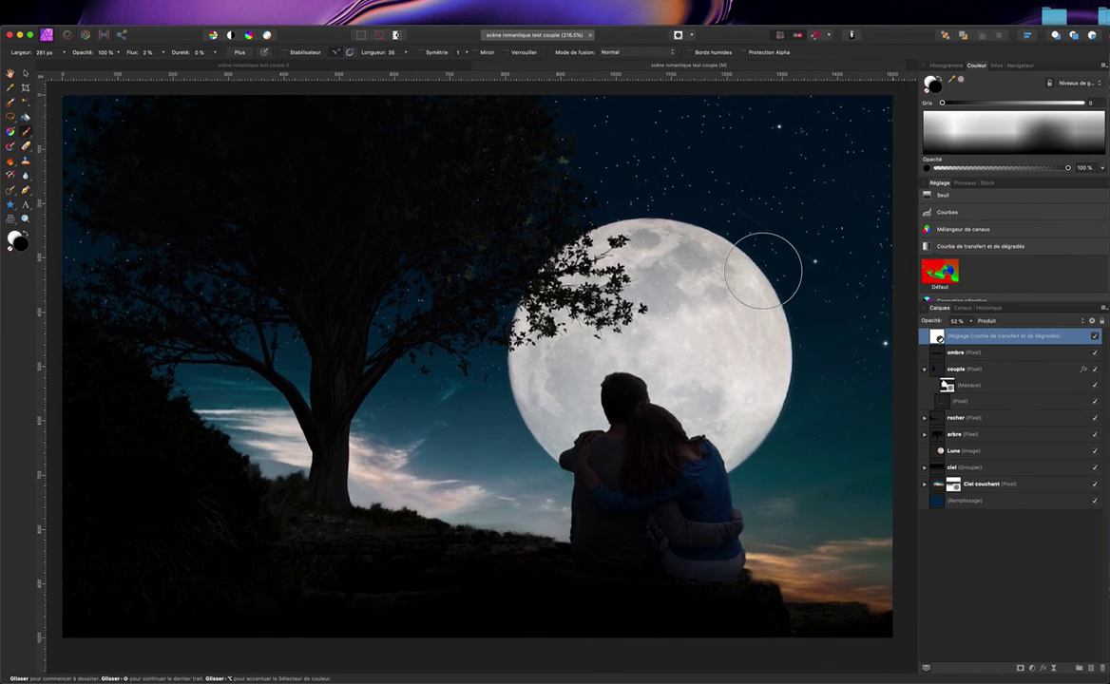
click(1095, 337)
click(1096, 337)
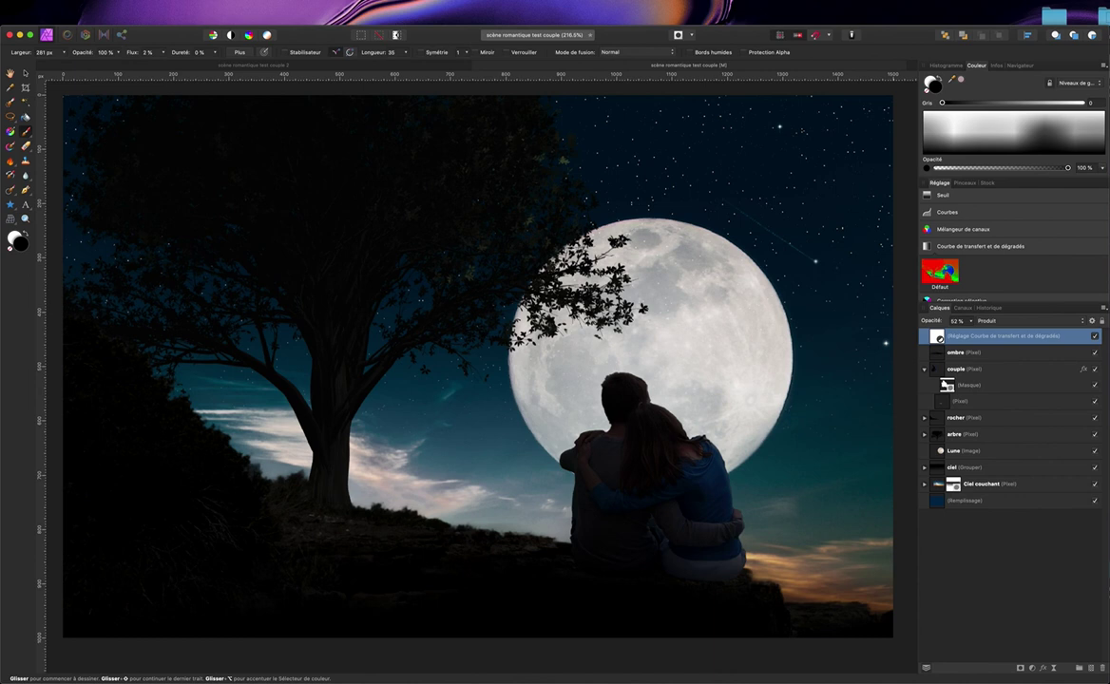
Step: Add a Filtre d'objectif adjustment on top with orange filter colour EC8A00 at 50% optical density, and close its settings
scroll(1013, 242, down, 2)
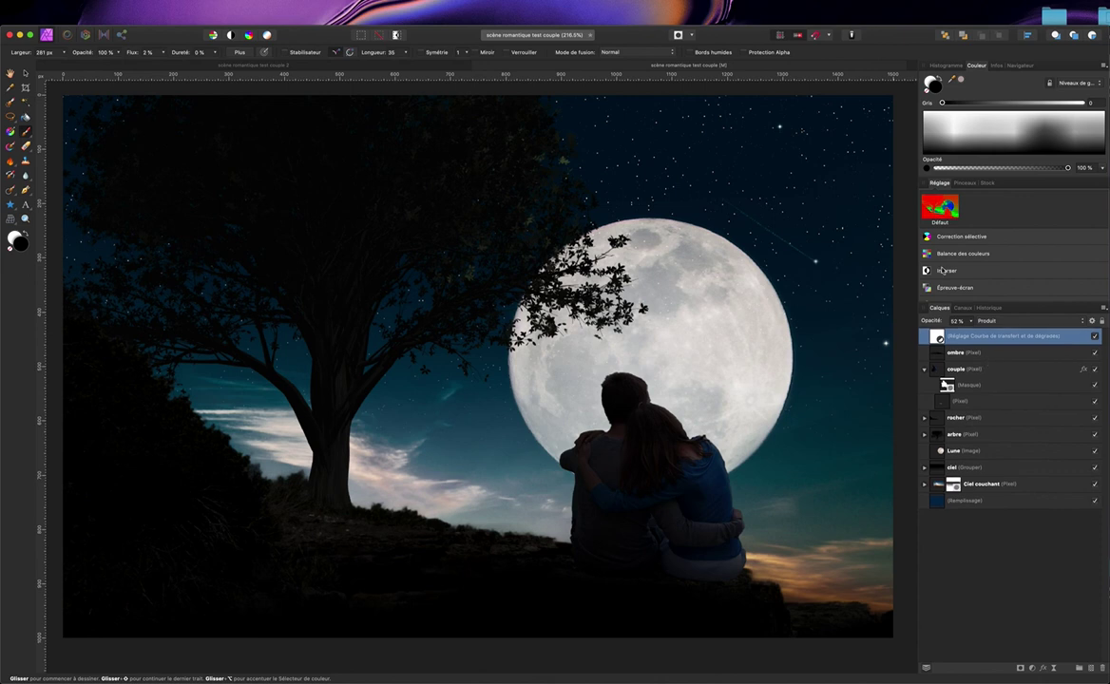
scroll(950, 252, up, 2)
scroll(950, 258, down, 1)
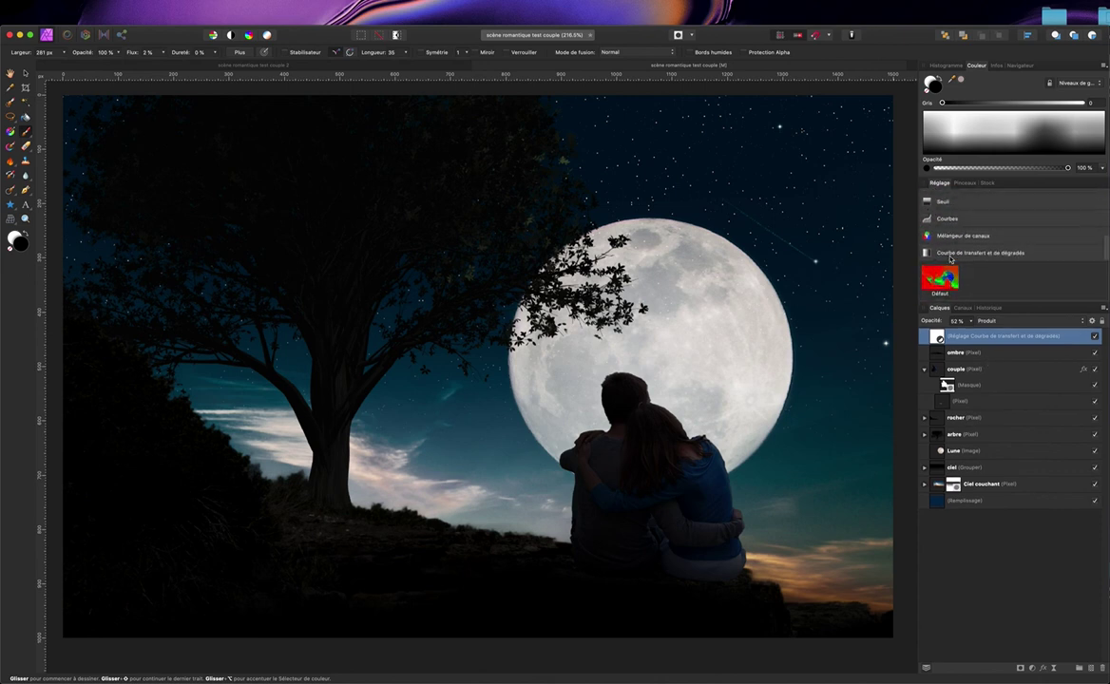
scroll(950, 258, down, 3)
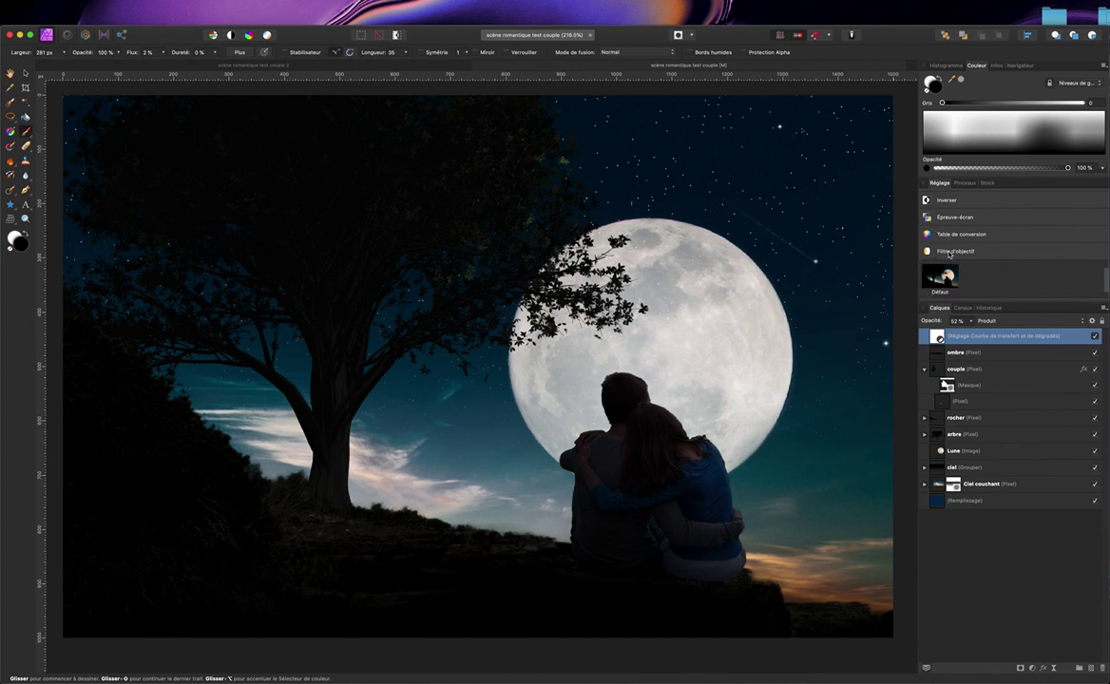
click(949, 253)
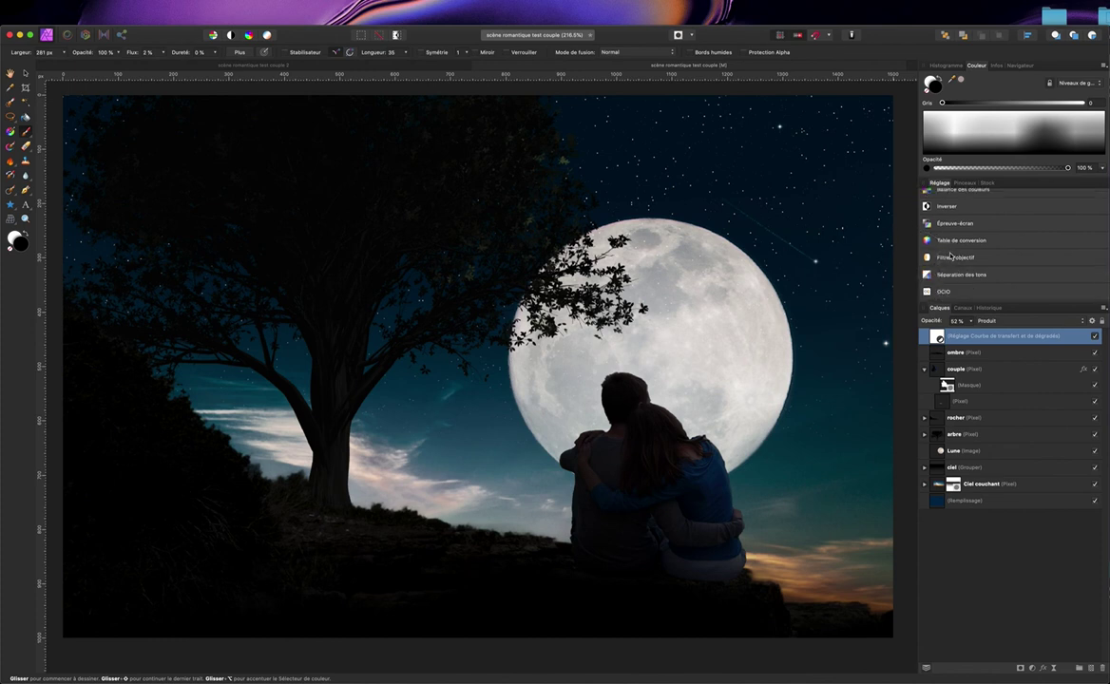
click(950, 258)
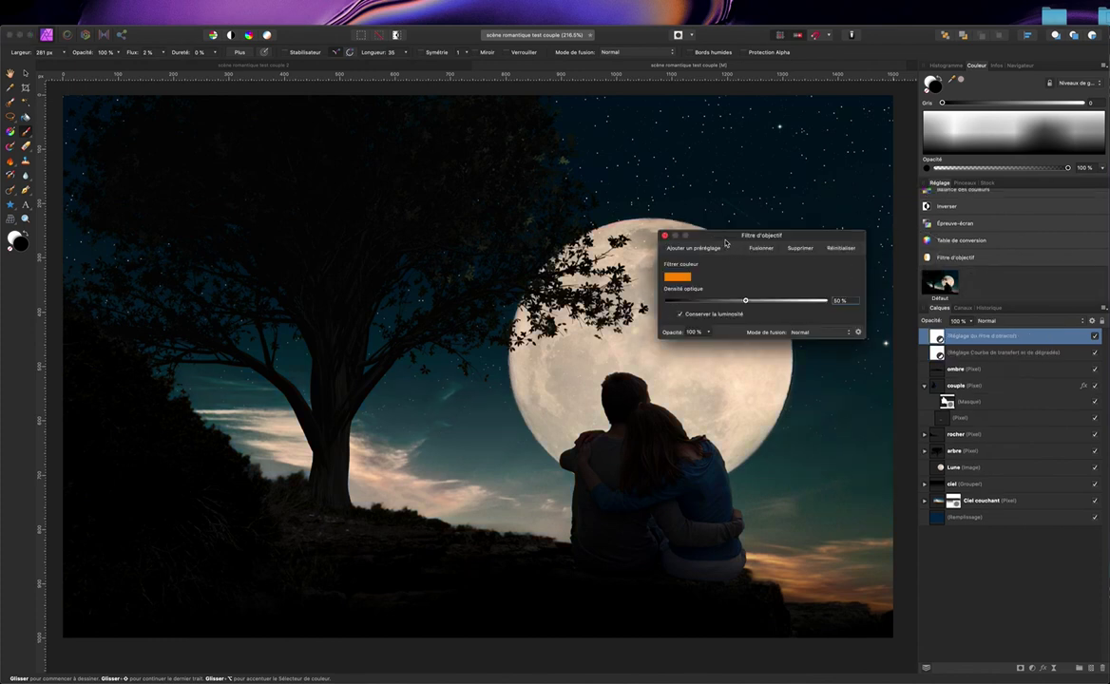
click(684, 278)
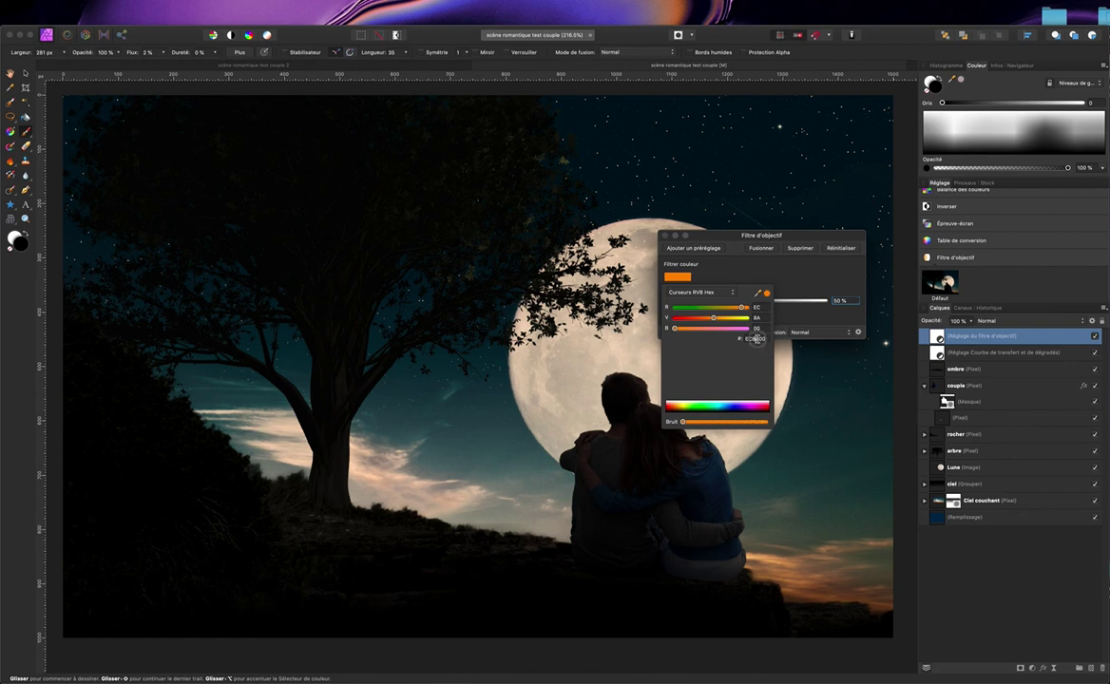
click(739, 339)
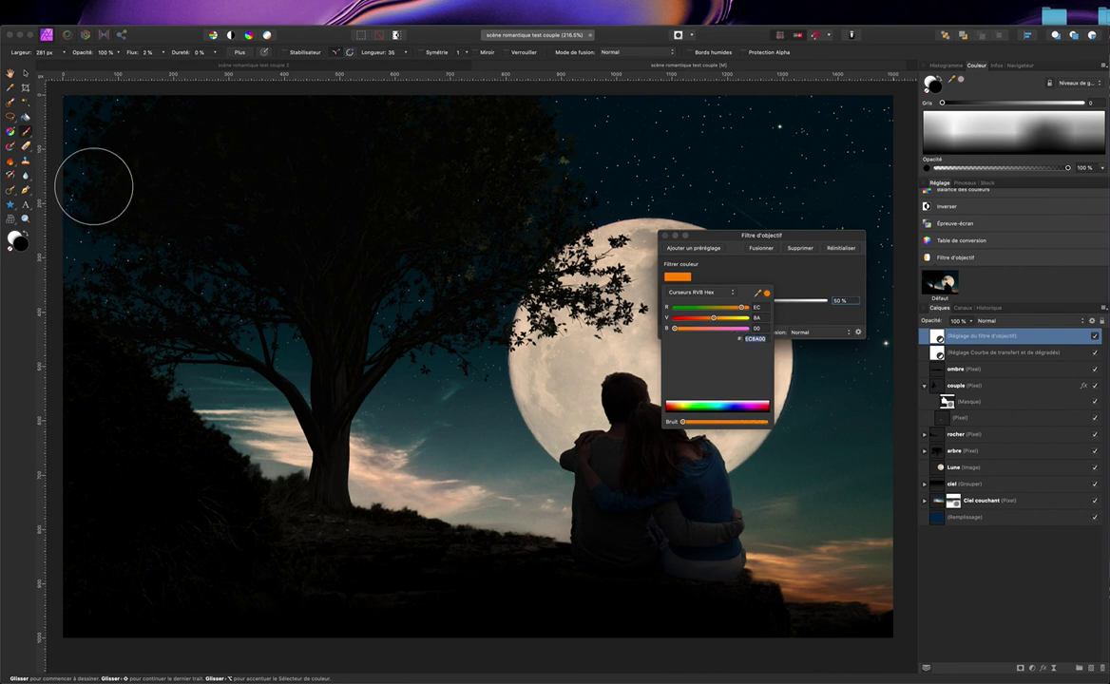
key(Return)
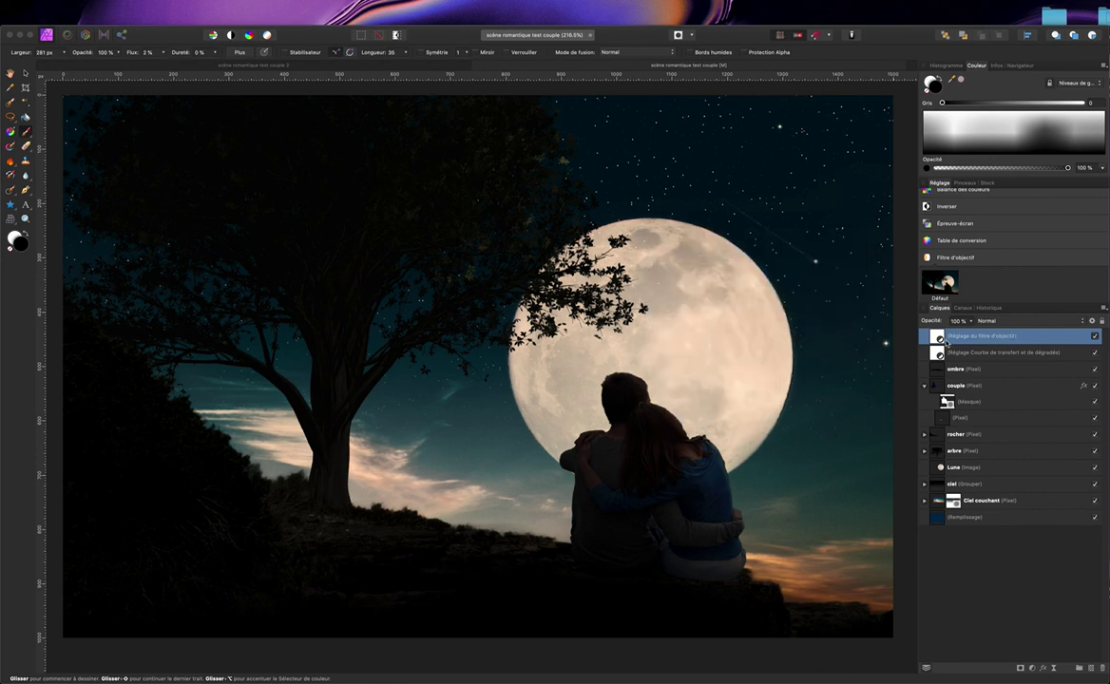
Step: Change the Filtre d'objectif adjustment's filter colour to blue 3CB3DF and close its settings
double_click(940, 341)
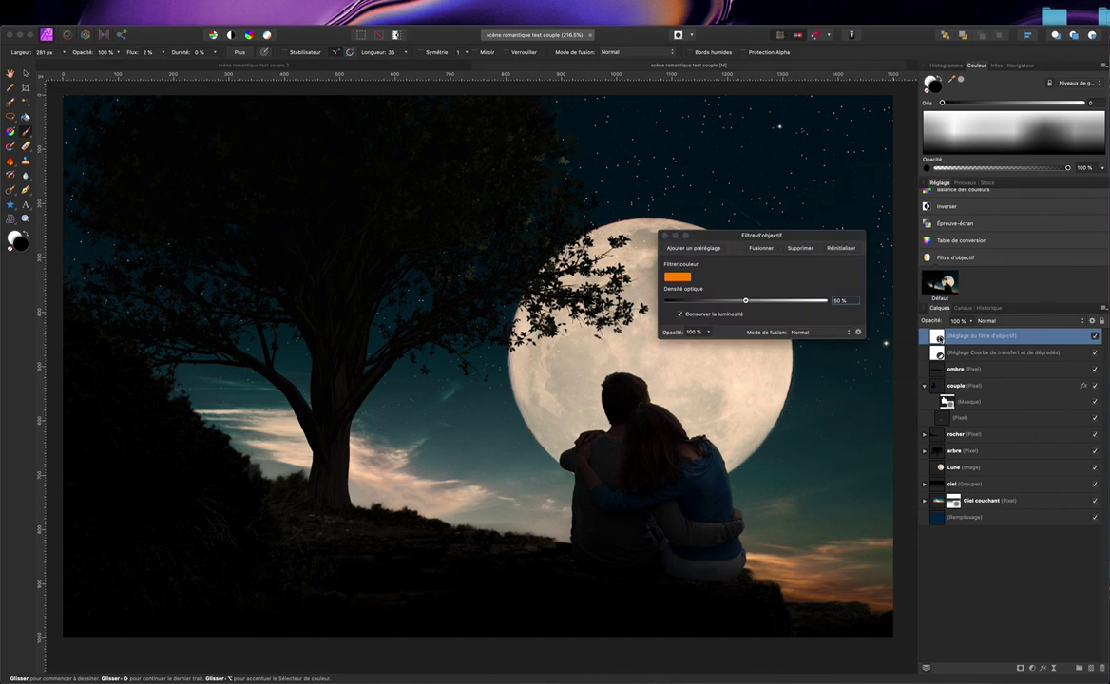
click(680, 277)
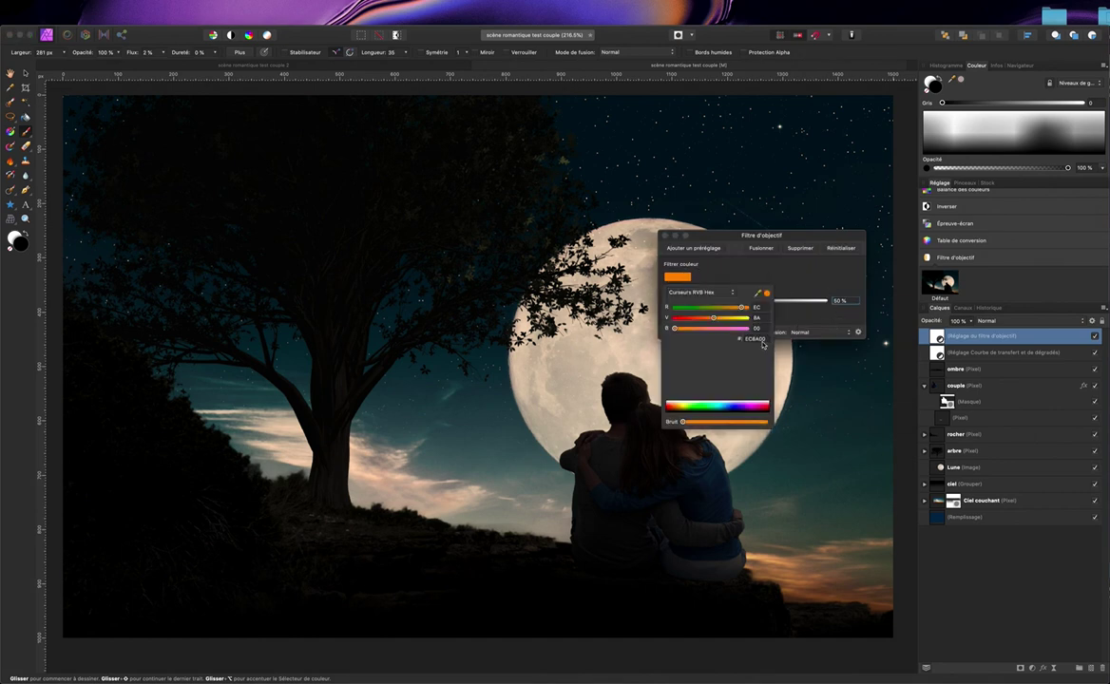
double_click(758, 339)
text(3C83DF)
key(Return)
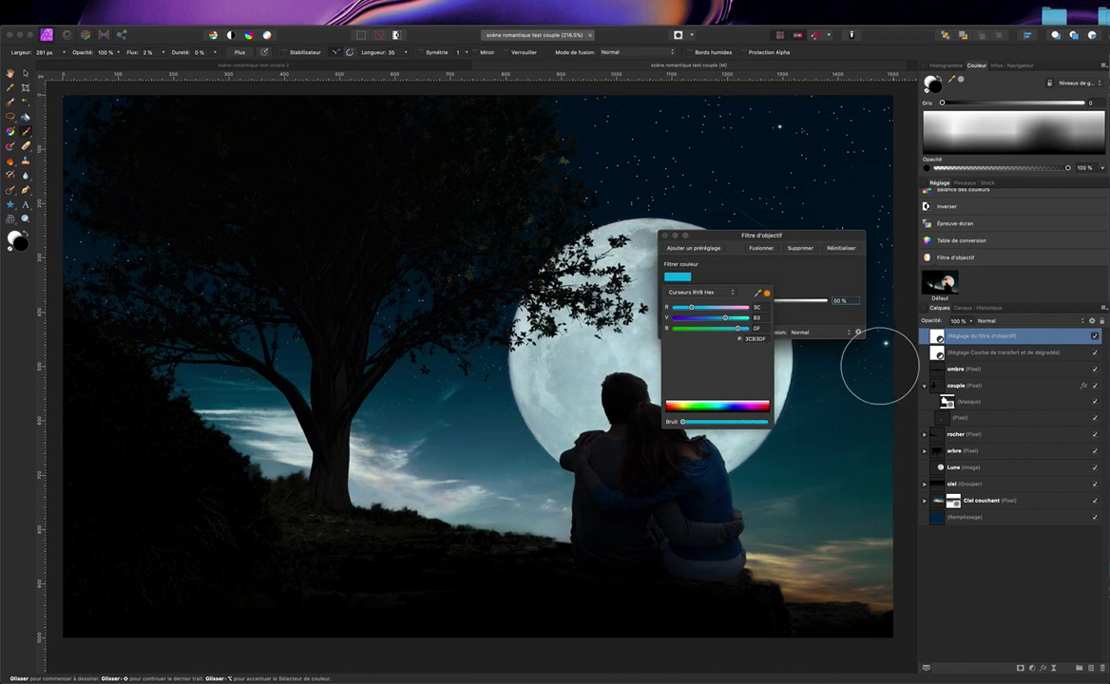
click(755, 264)
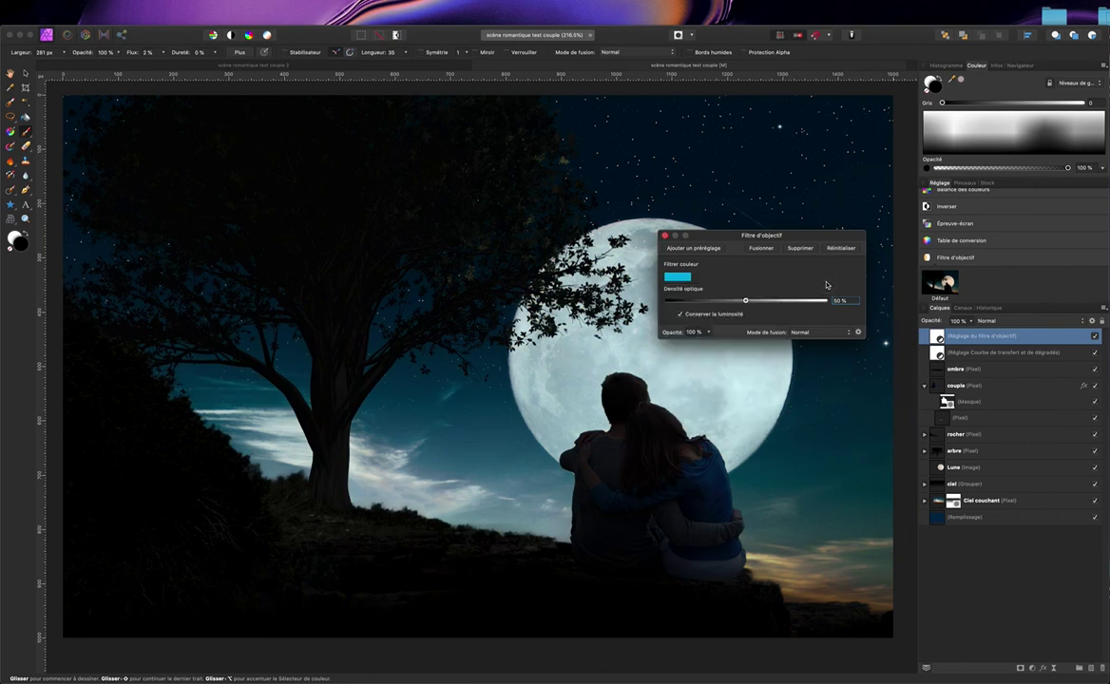
click(665, 237)
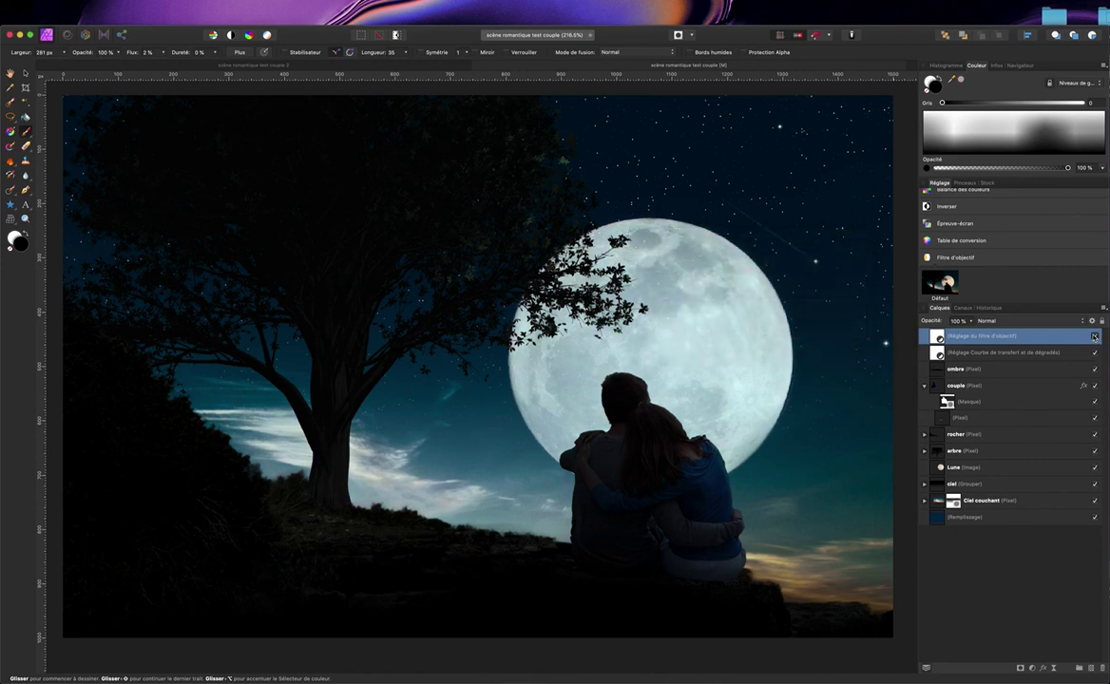
scroll(775, 355, up, 2)
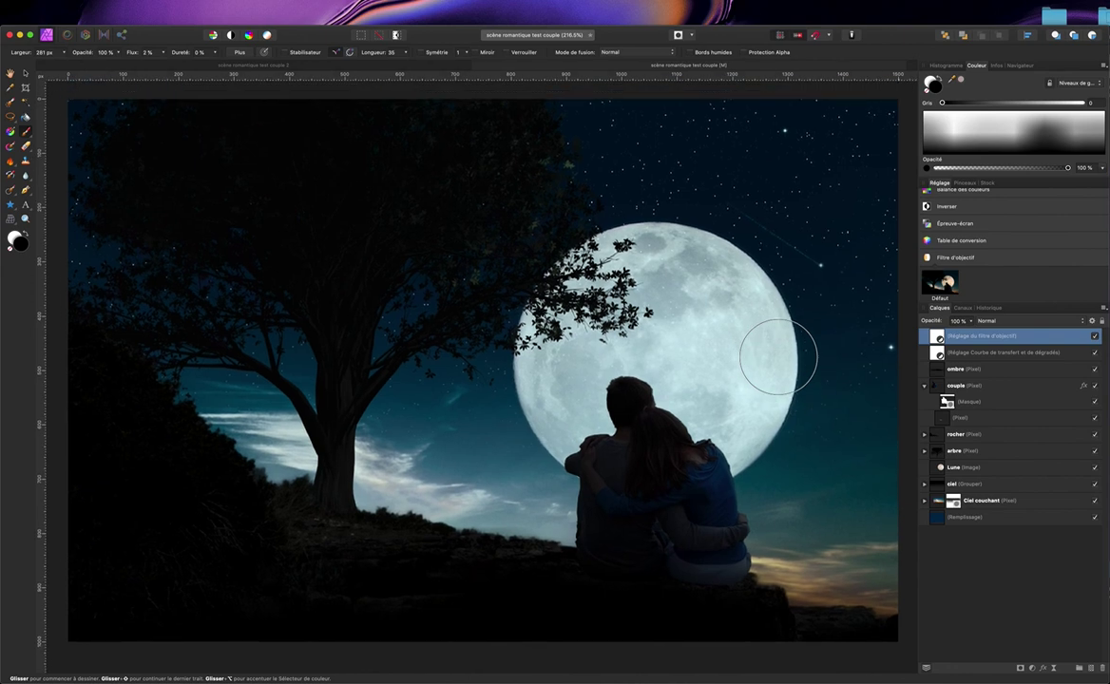
scroll(778, 356, up, 2)
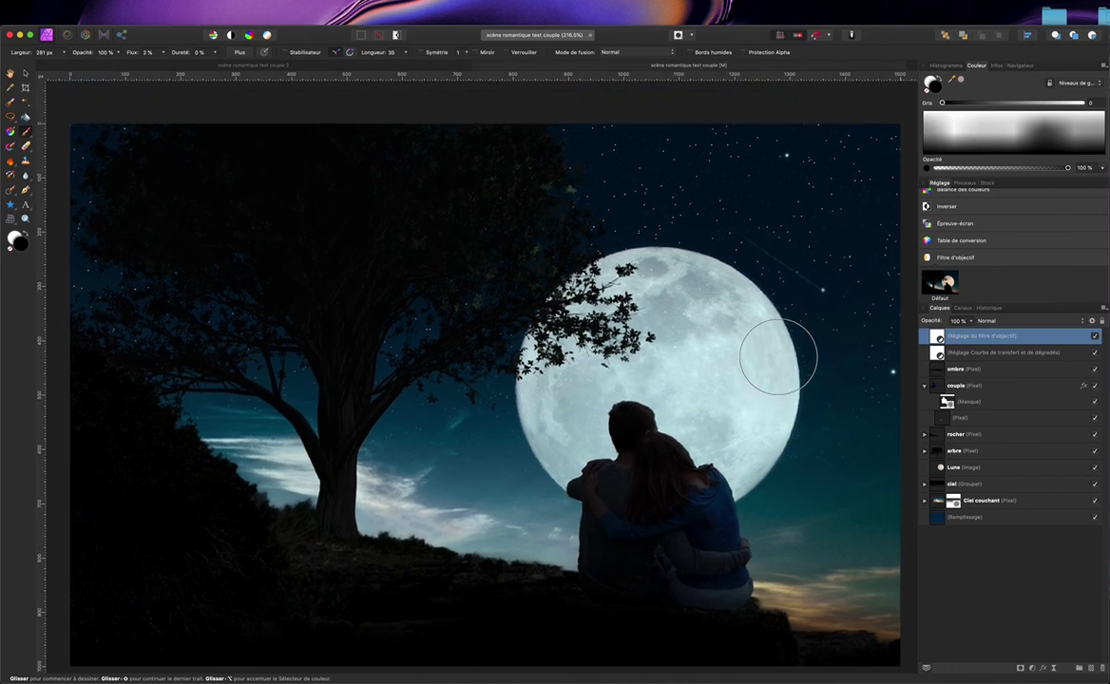
scroll(778, 356, down, 2)
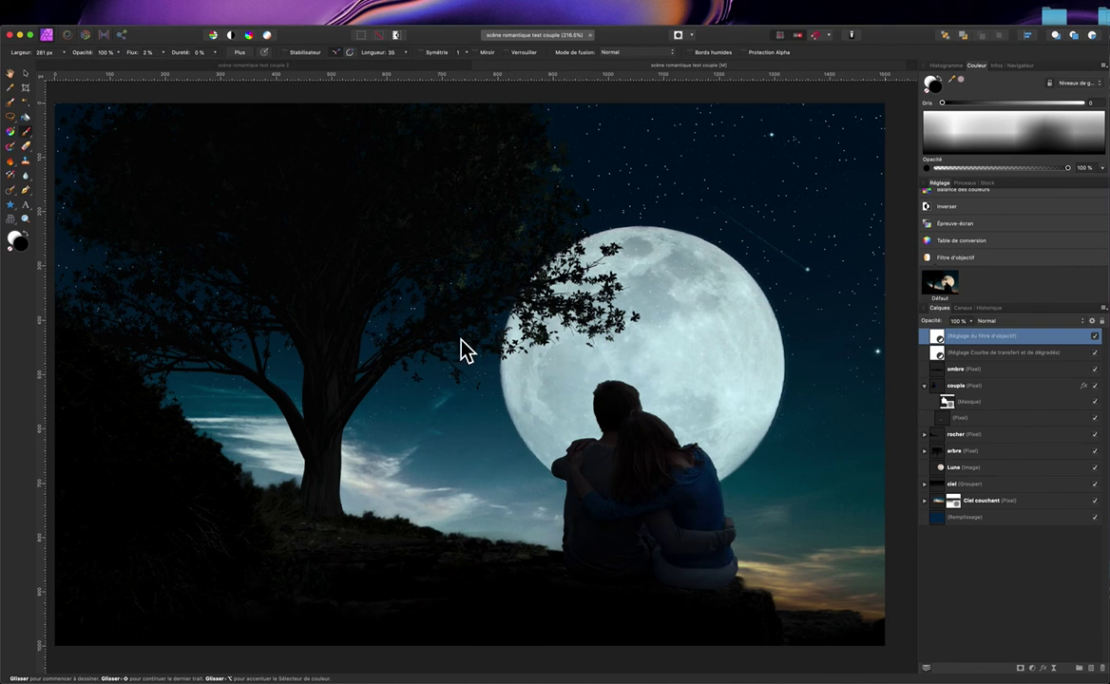
scroll(779, 389, up, 1)
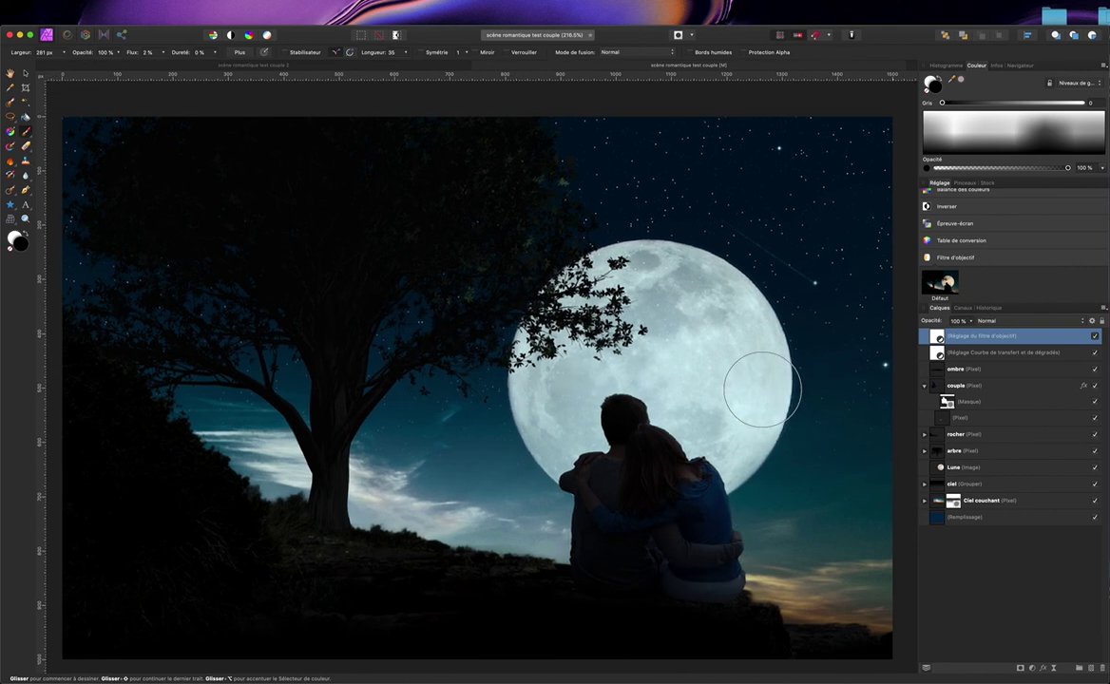
scroll(762, 390, down, 1)
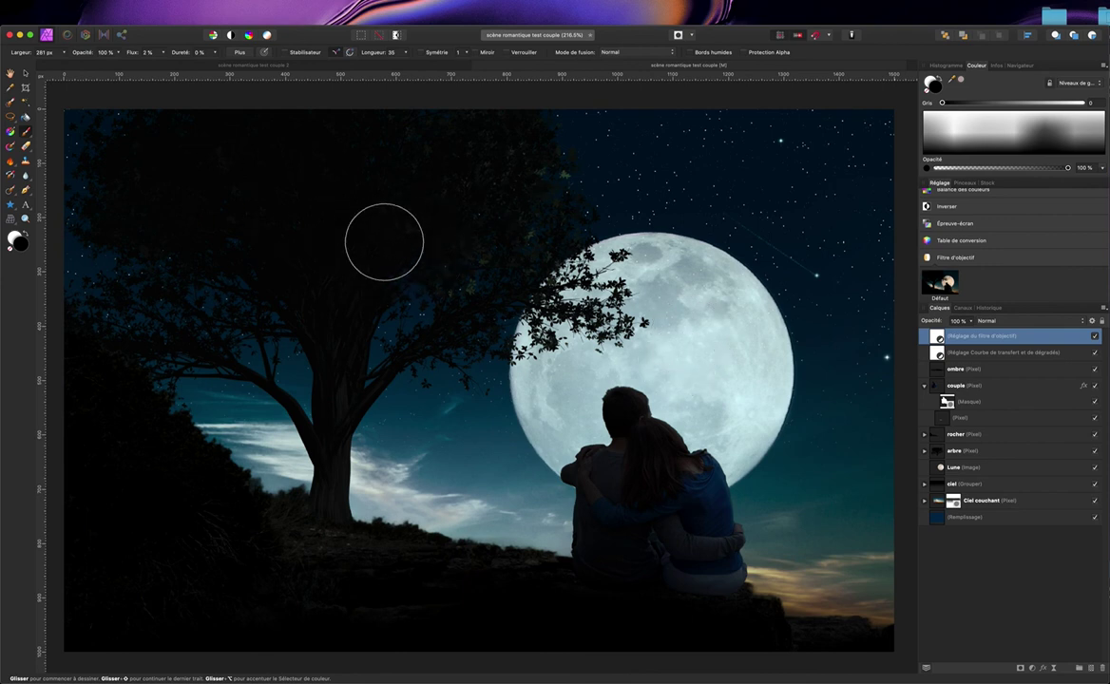
scroll(694, 339, down, 2)
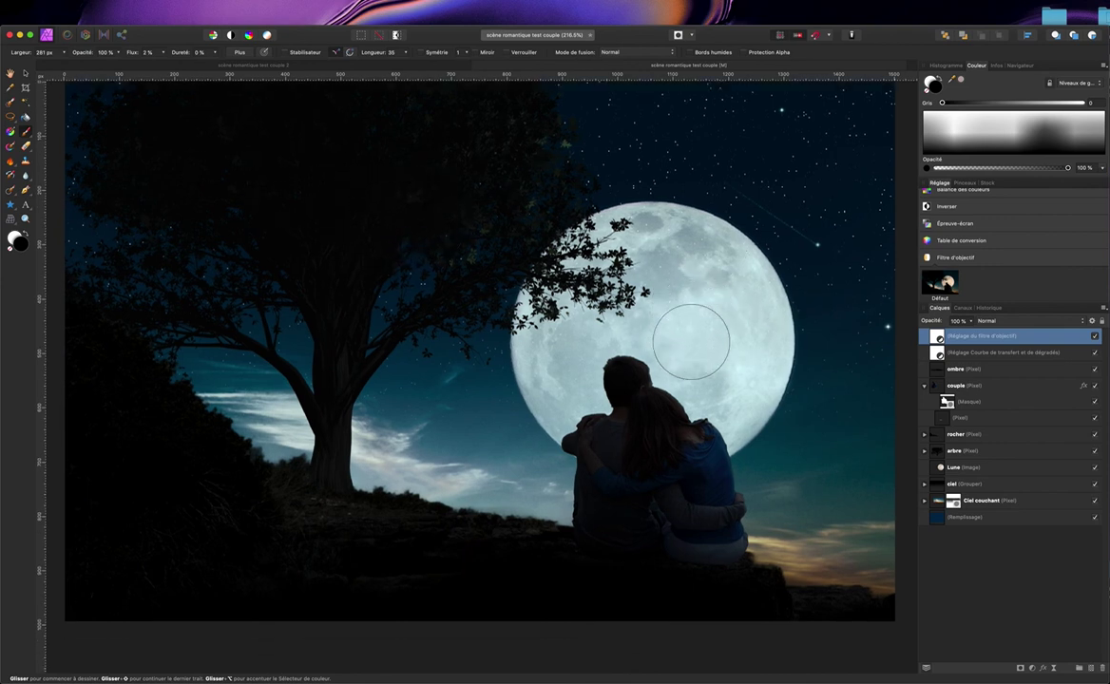
scroll(696, 339, left, 1)
scroll(693, 340, up, 3)
scroll(690, 342, right, 2)
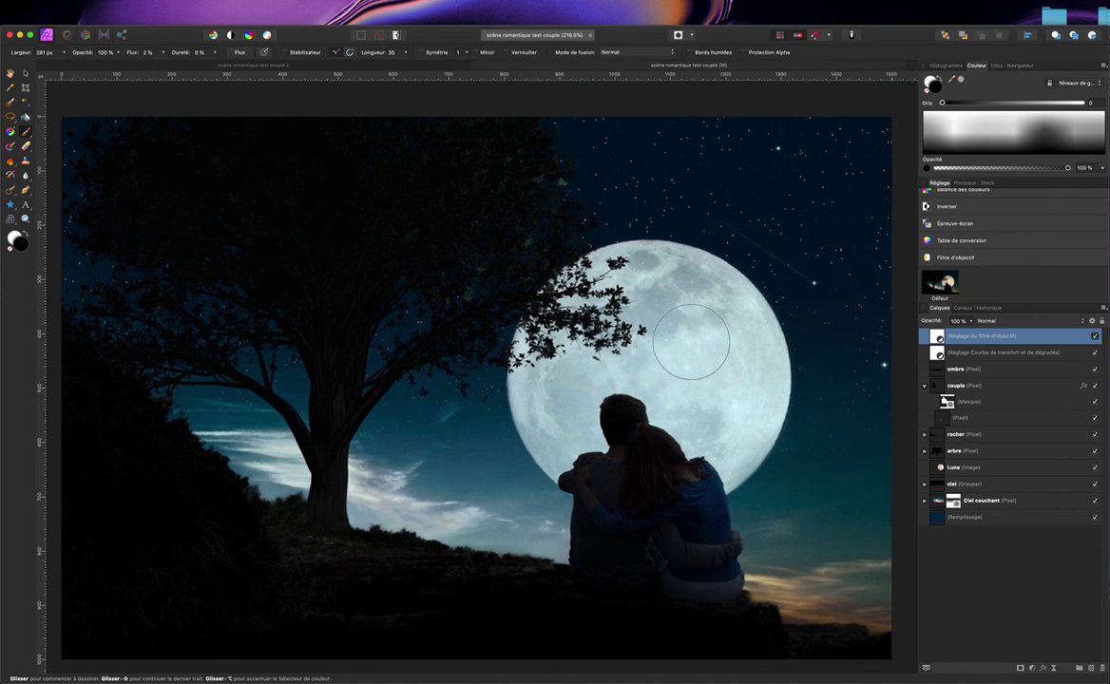